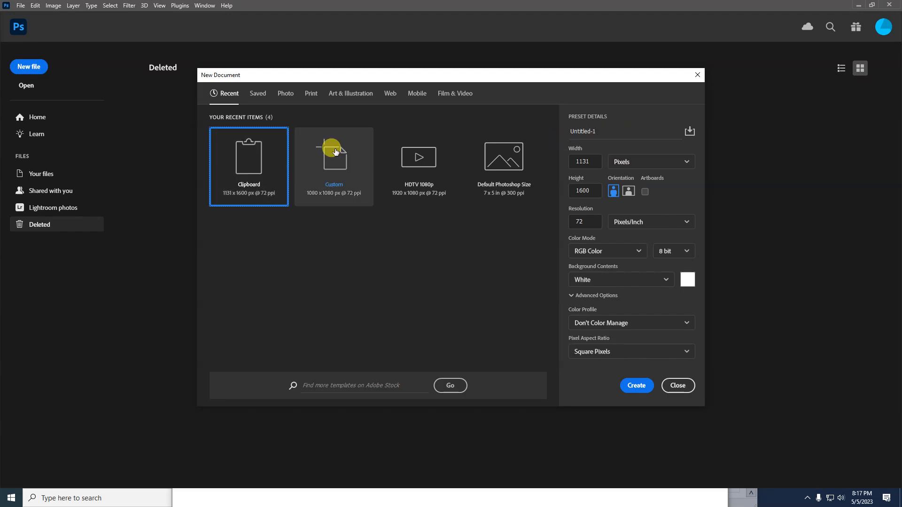
Create a new A4 print document named 'Lesson 4' at 300 ppi in RGB Color
left_click(311, 94)
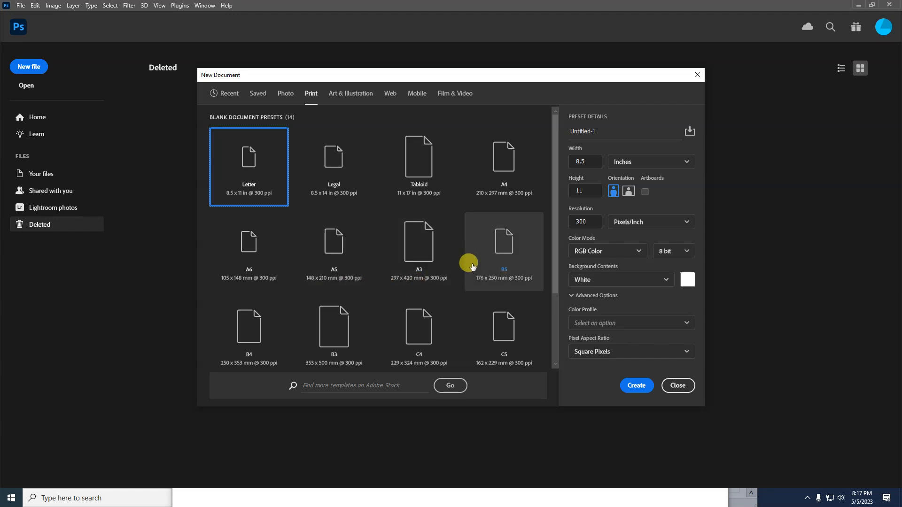
left_click(499, 164)
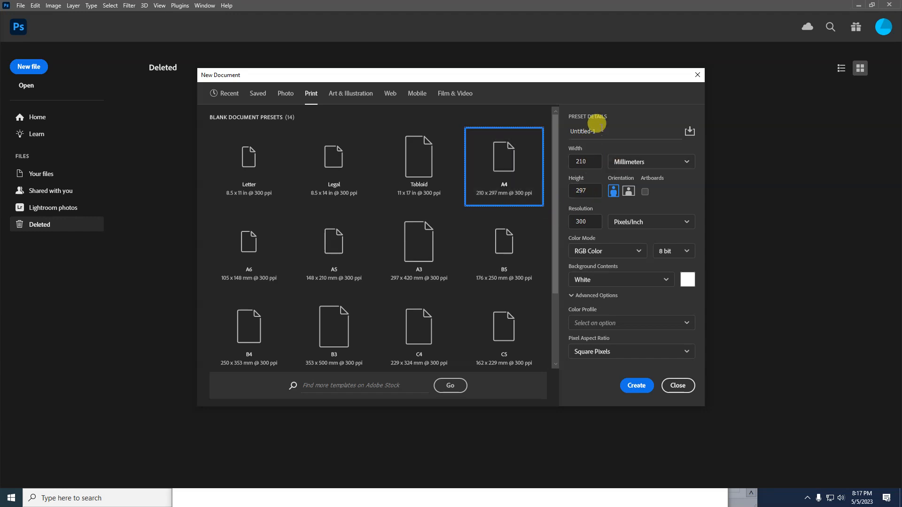
left_click(602, 131)
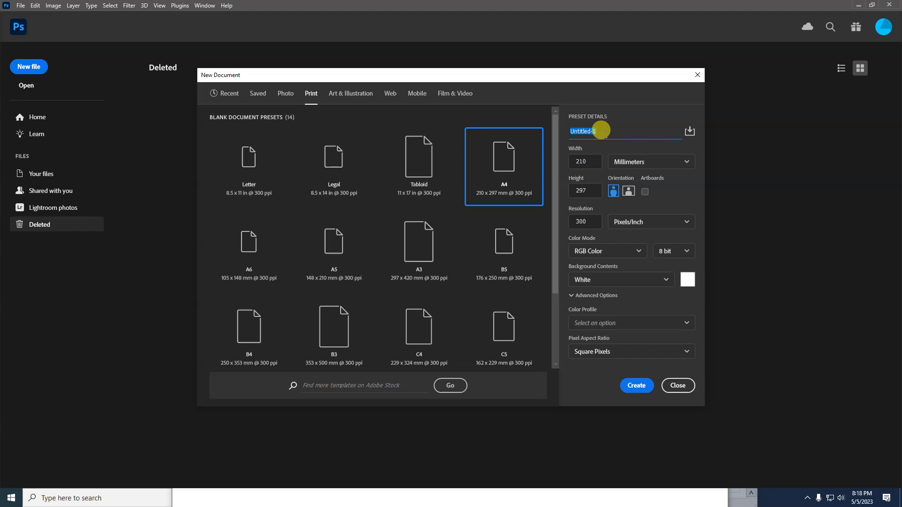
type("Lesson 4")
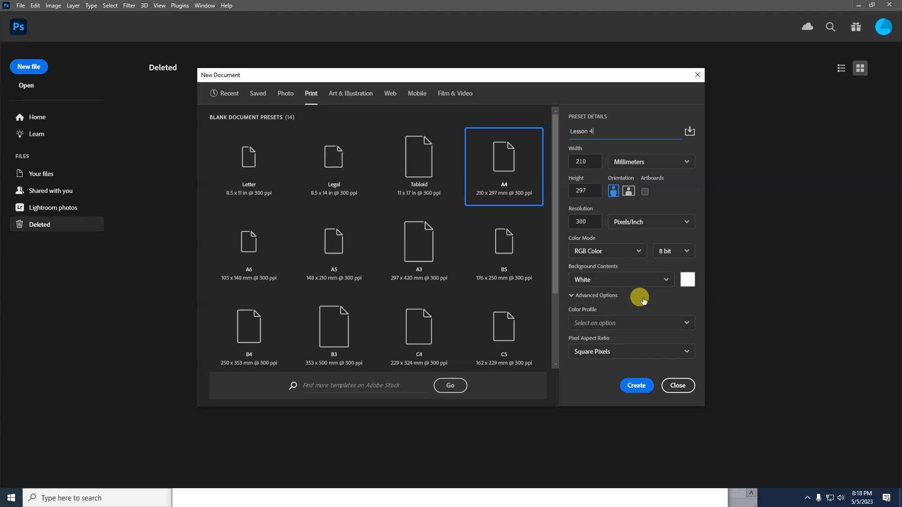
left_click(628, 256)
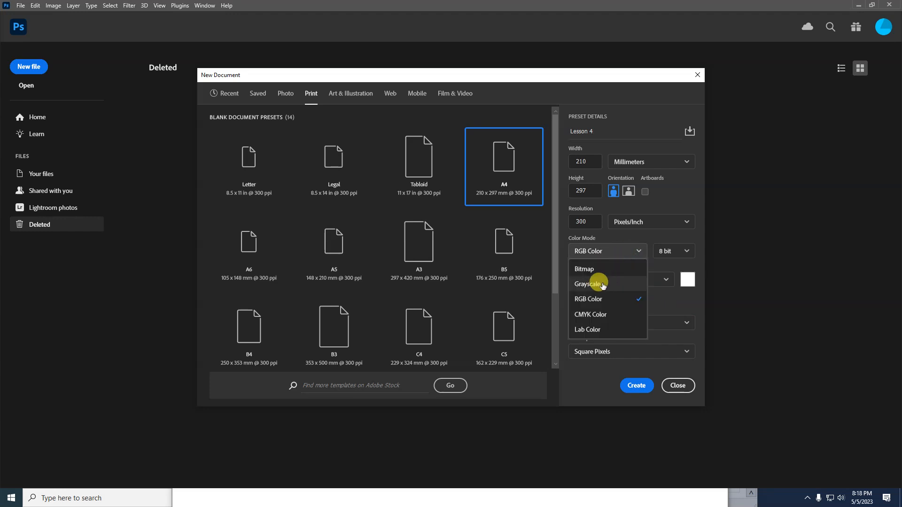
left_click(563, 278)
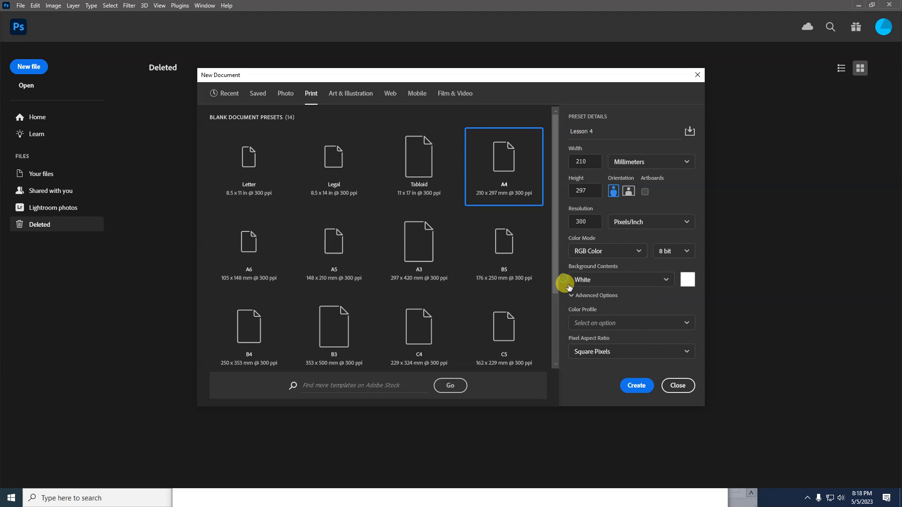
left_click(637, 386)
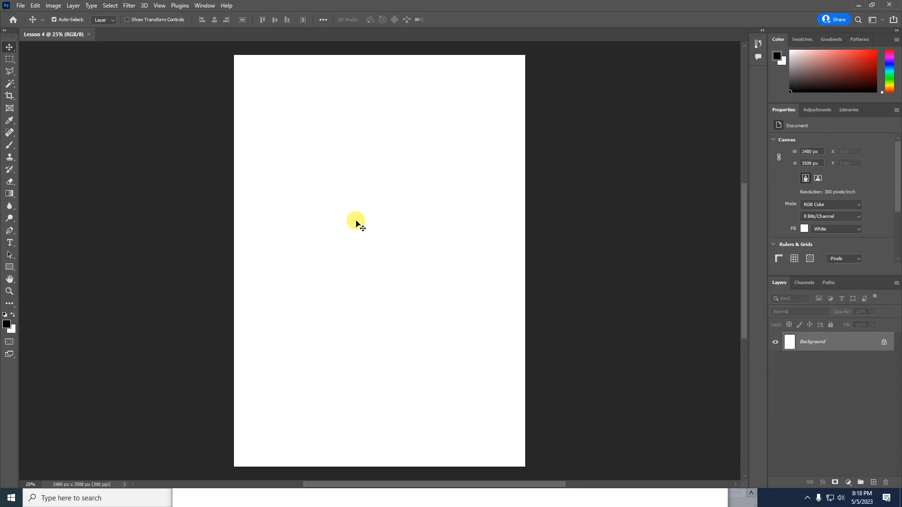
Zoom out slightly on the blank Lesson 4 canvas and bring up the Windows Start menu
scroll(356, 223, "down", 1)
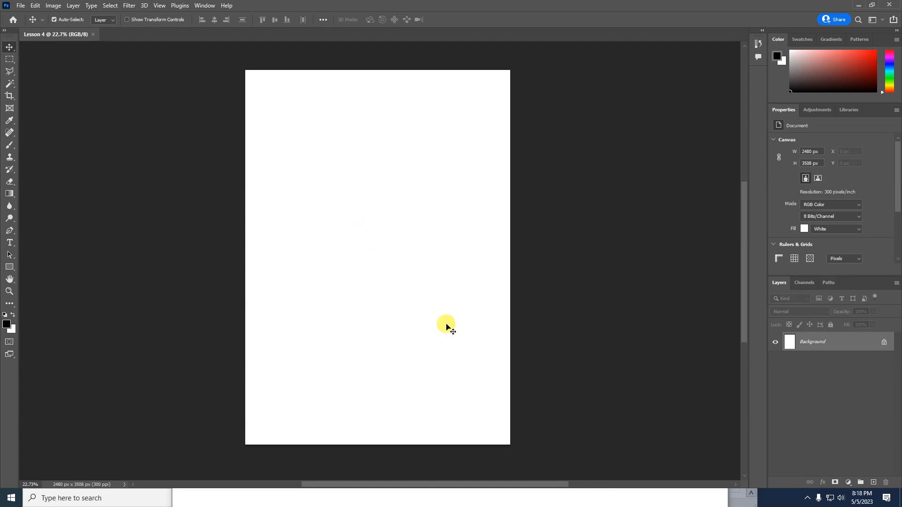
key("super")
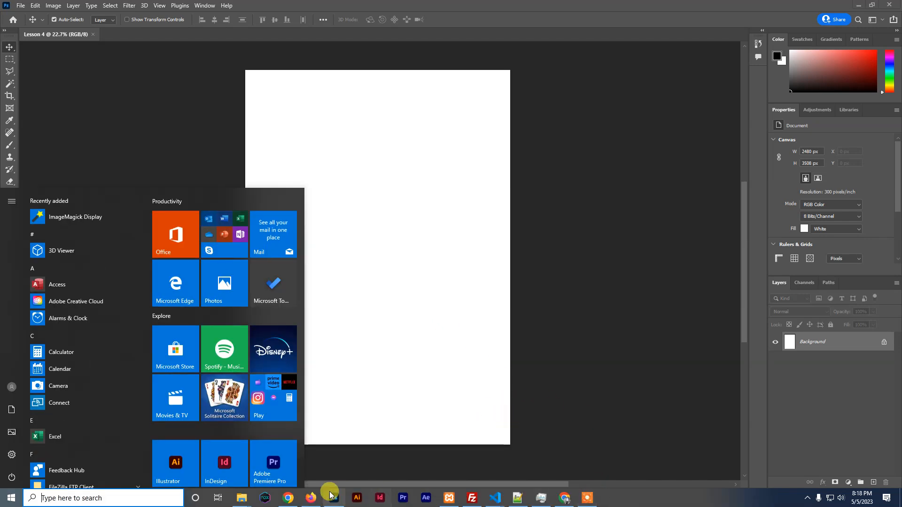
Open the PRU ELITE image full size in WhatsApp Web and copy it
left_click(310, 498)
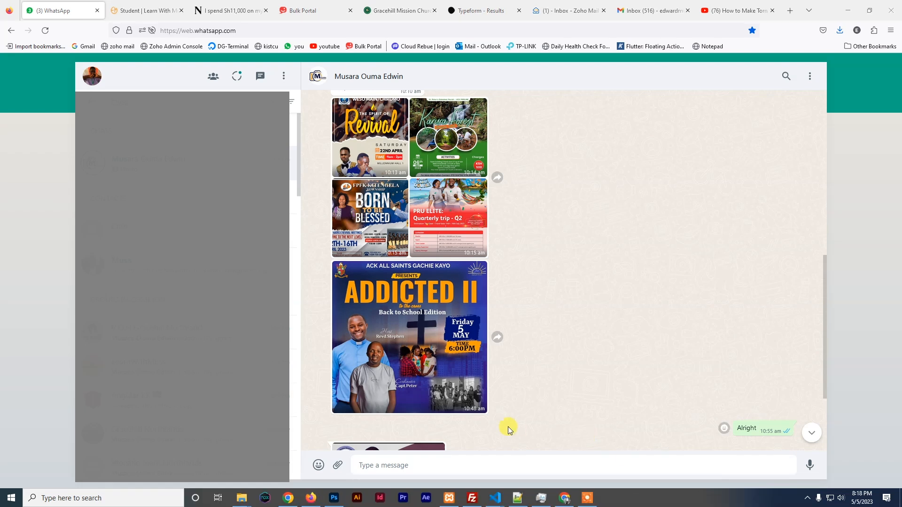
left_click(438, 214)
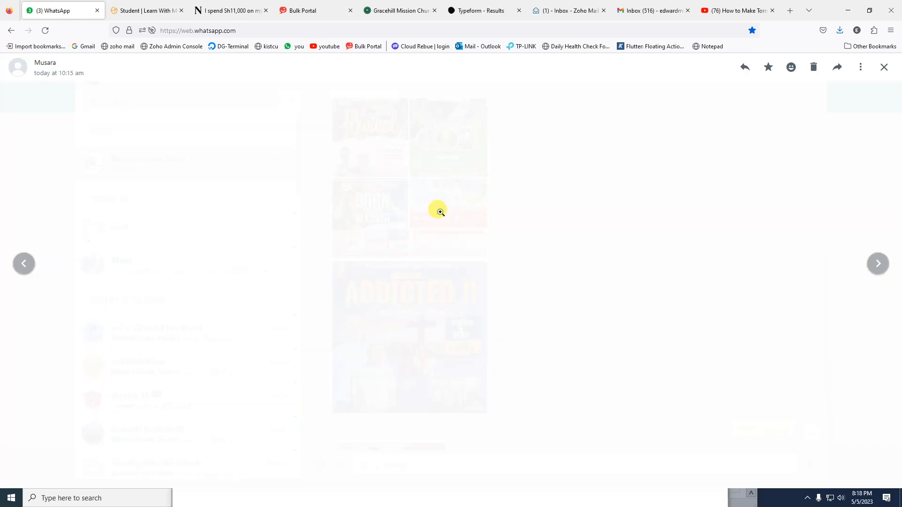
right_click(436, 177)
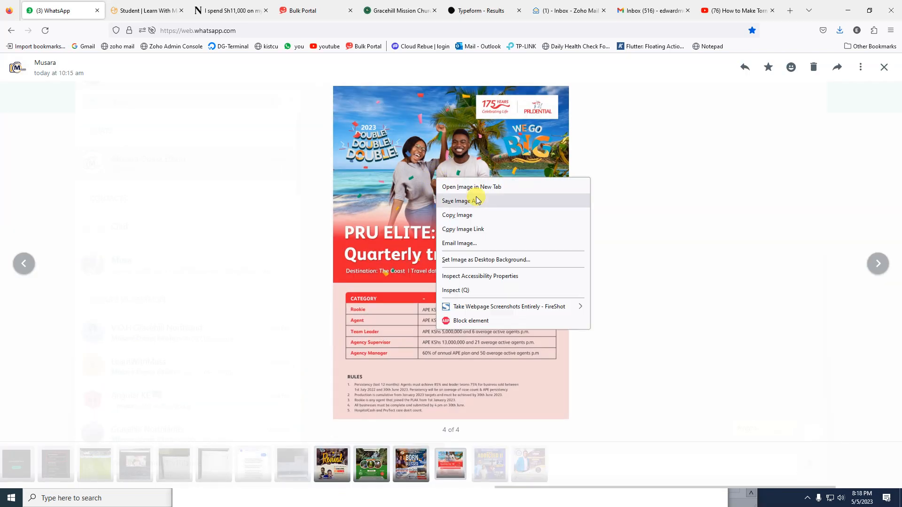
left_click(473, 220)
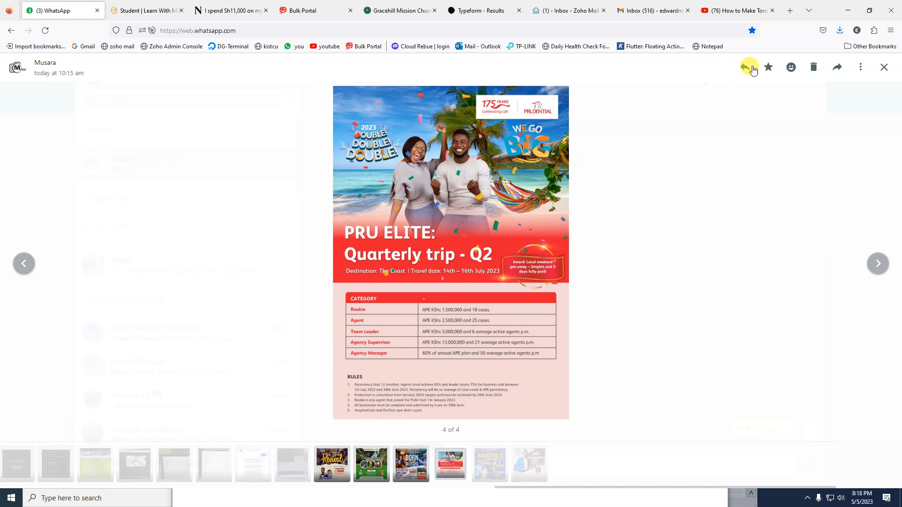
Close the WhatsApp image viewer and switch back to the Photoshop document
left_click(870, 11)
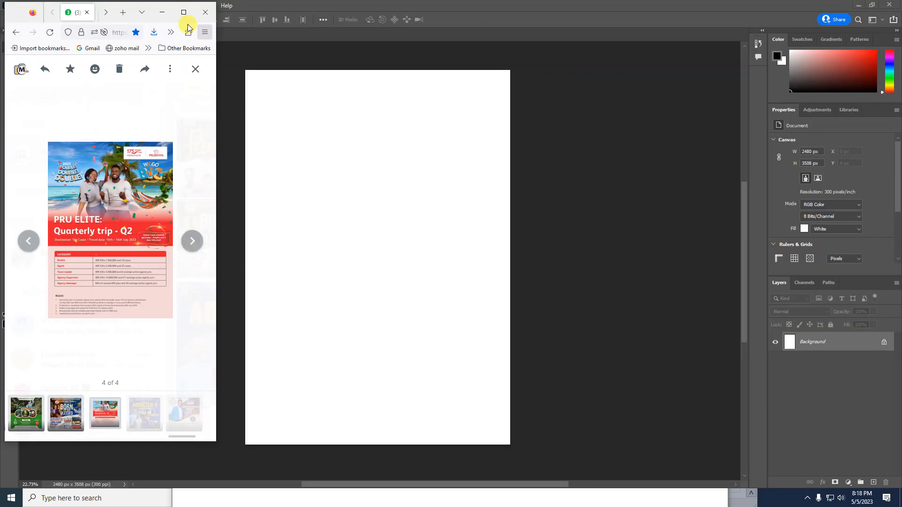
left_click(184, 9)
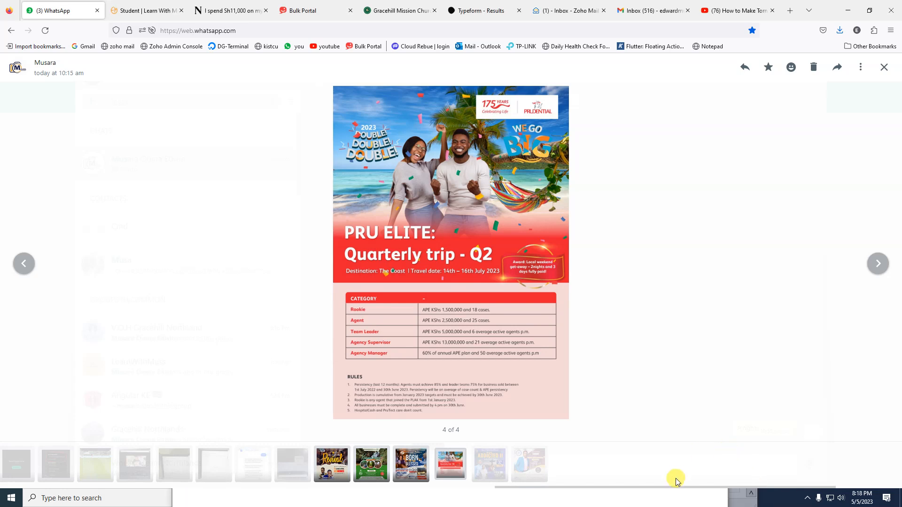
left_click(778, 496)
left_click(586, 498)
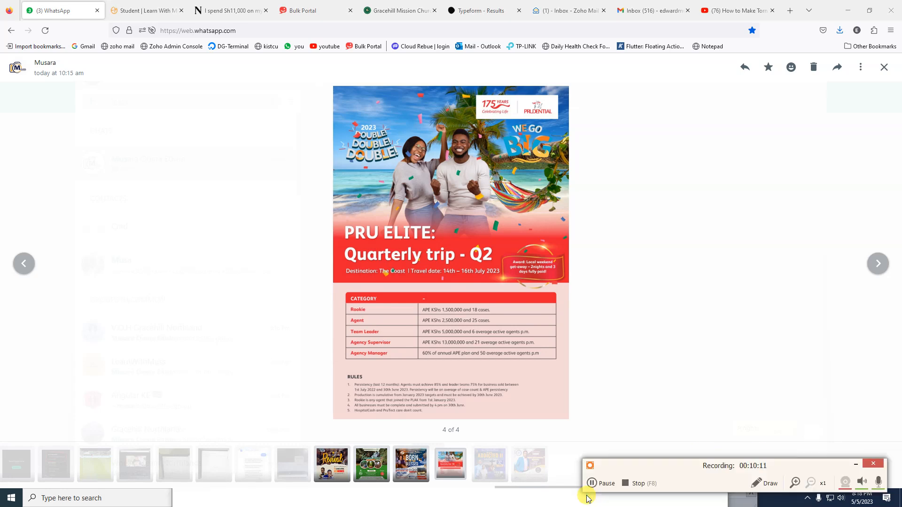
left_click(644, 310)
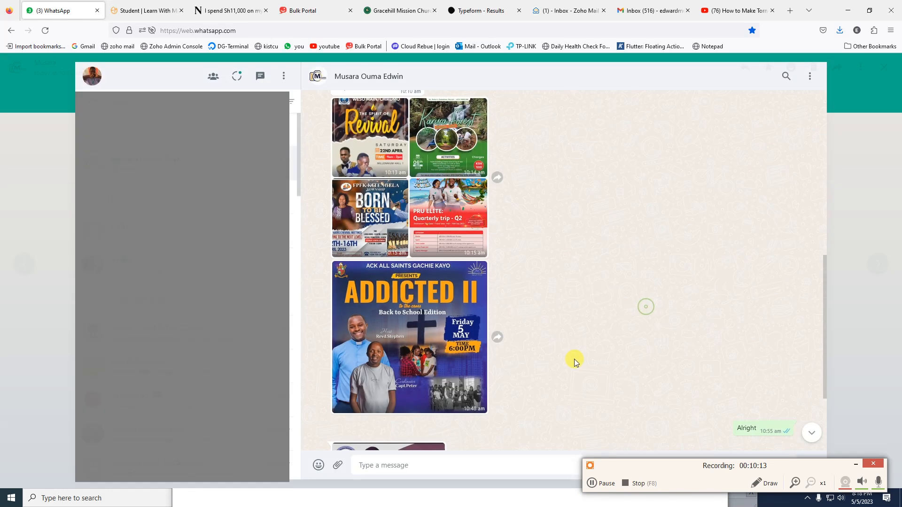
key("super")
left_click(335, 497)
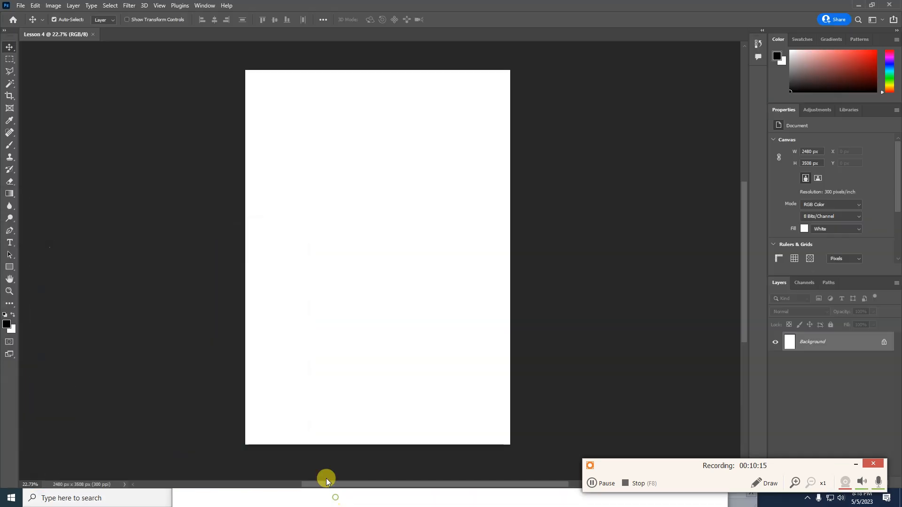
key("super")
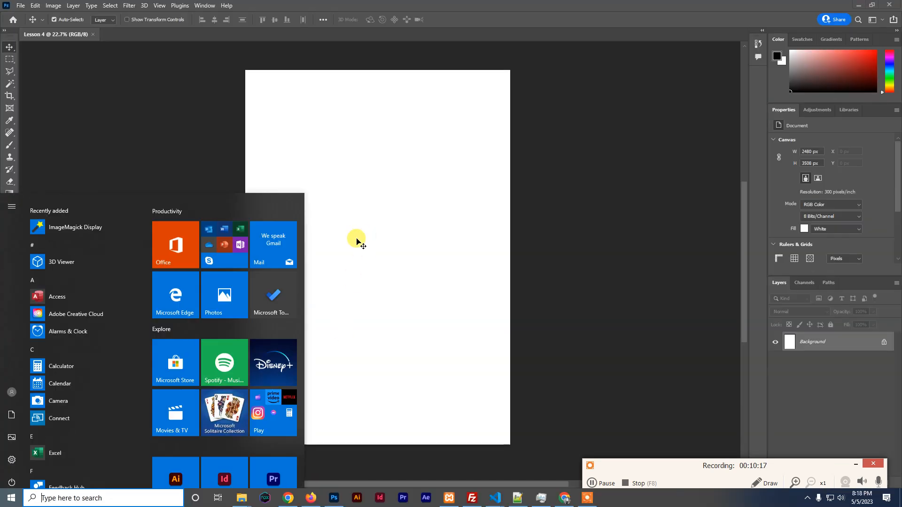
Bring the Downloads folder forward and drag the 1.jpg poster image toward Photoshop
mouse_move(241, 499)
left_click(292, 454)
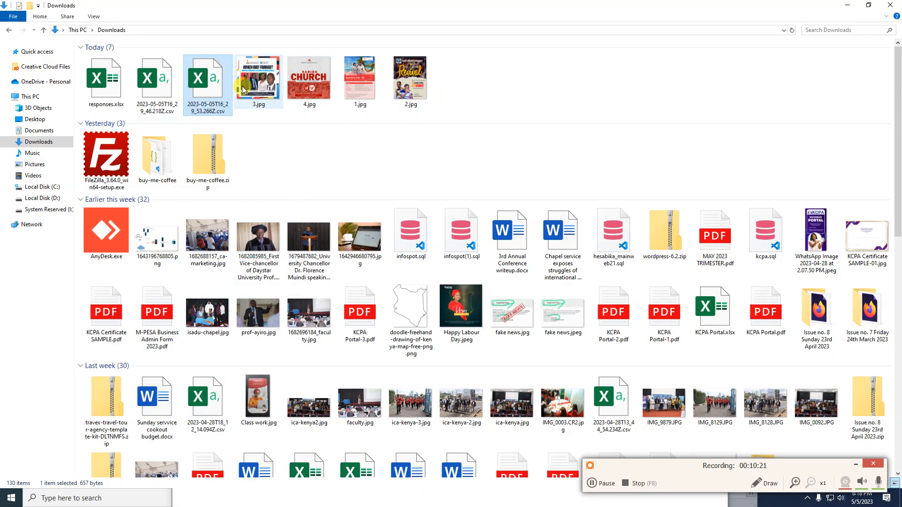
left_click(360, 78)
left_click_drag(361, 77, 480, 128)
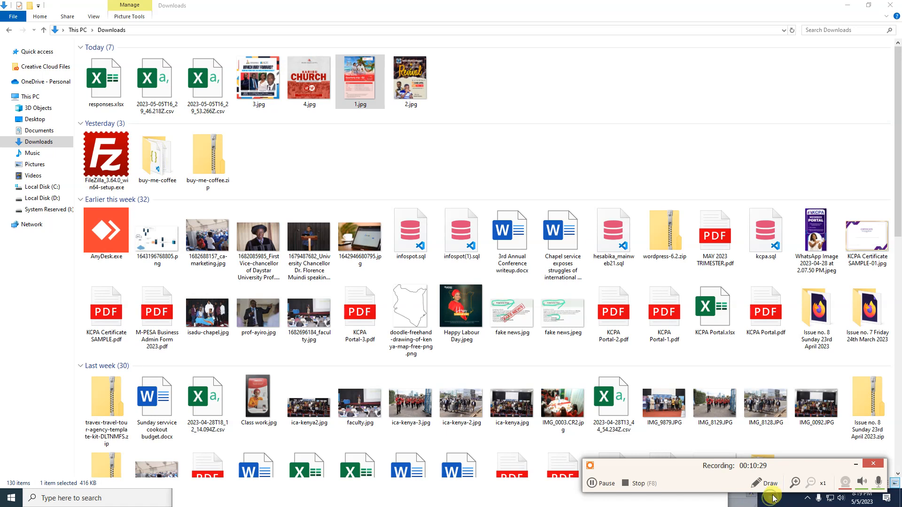
Close the Find box and the stray Notepad++ window
left_click(855, 466)
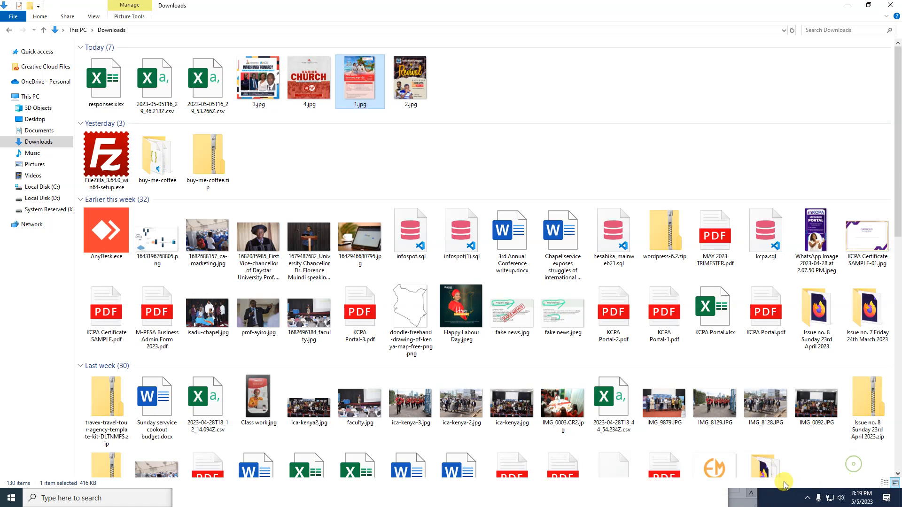
left_click(752, 497)
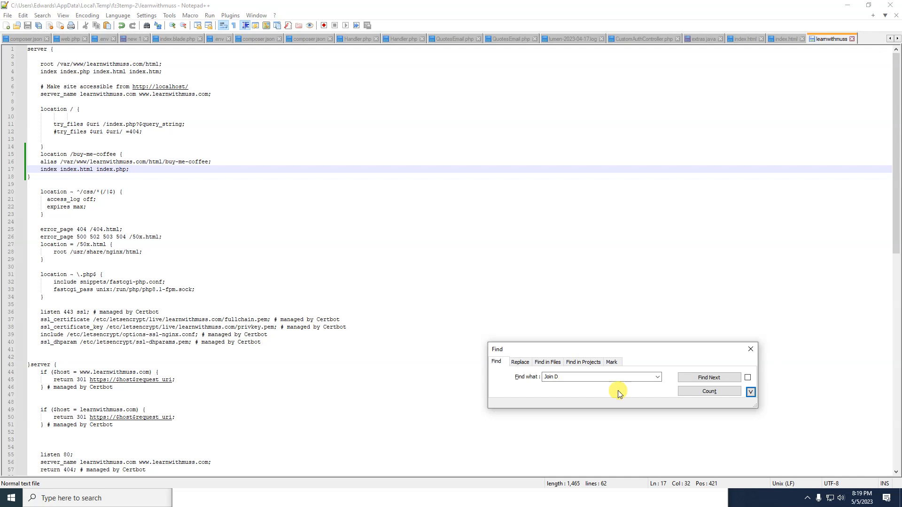
left_click(750, 350)
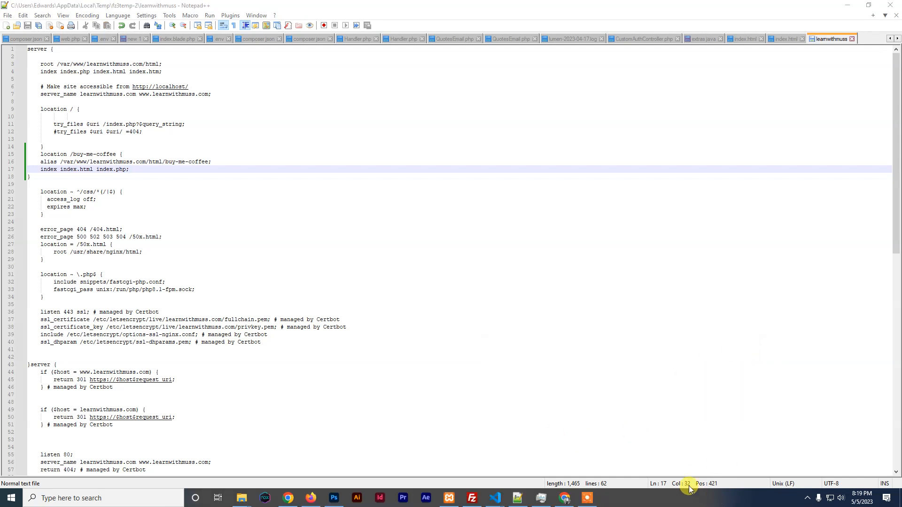
left_click(892, 8)
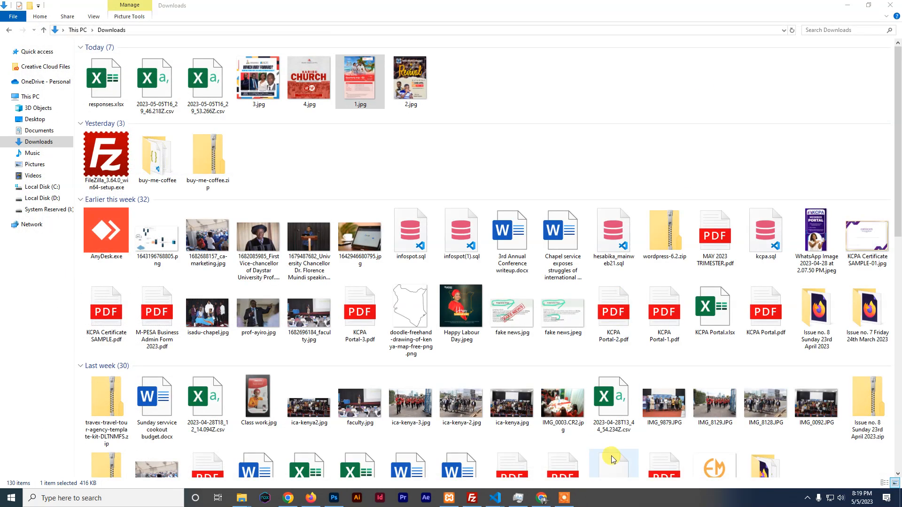
Drag 1.jpg toward Photoshop again and reselect the 1.jpg image
left_click_drag(358, 78, 451, 129)
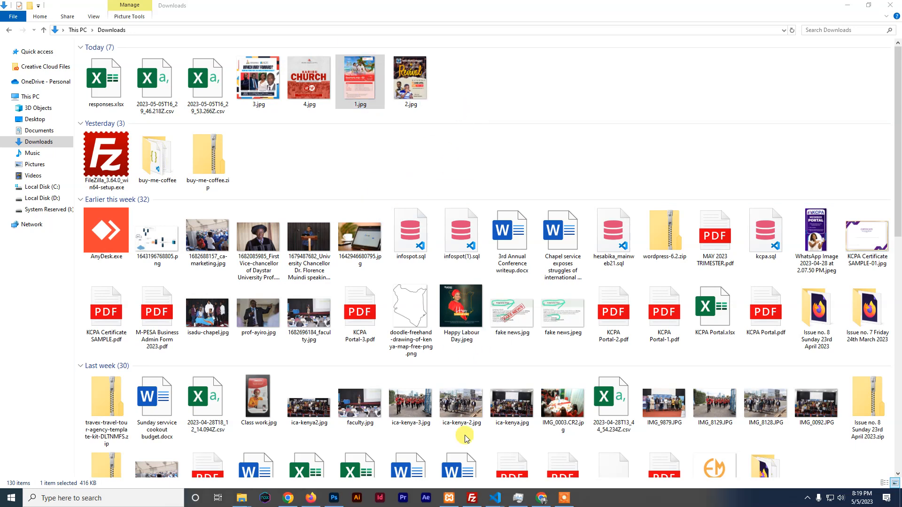
left_click(352, 81)
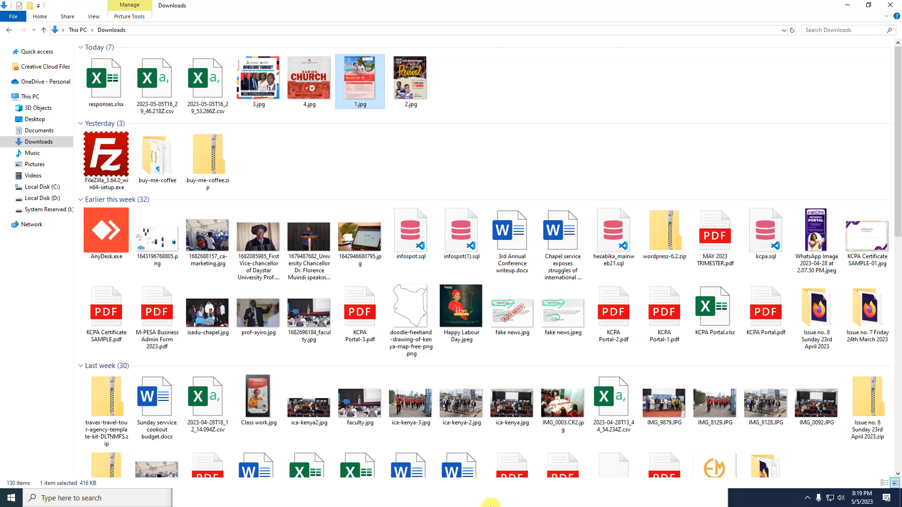
key("super")
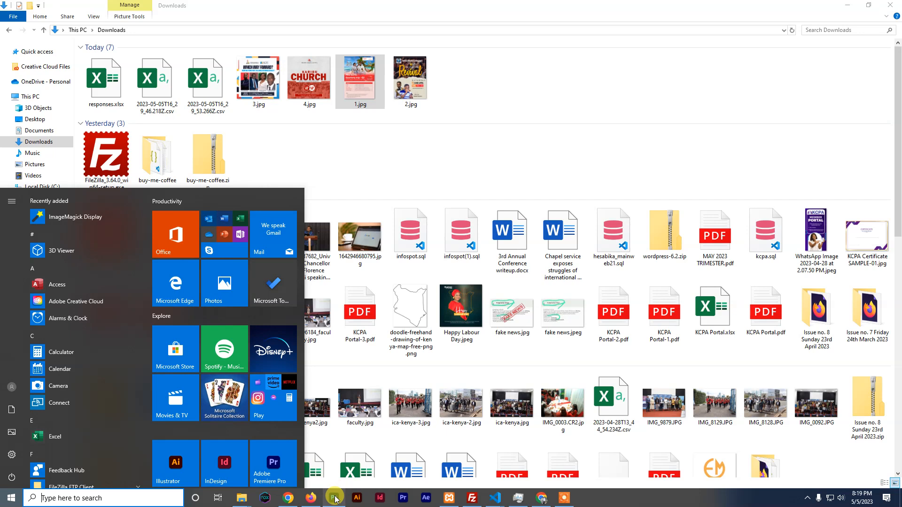
Check Photoshop's Edit menu in Lesson 4, then bring the WhatsApp Web chat forward
left_click(334, 498)
key("ctrl")
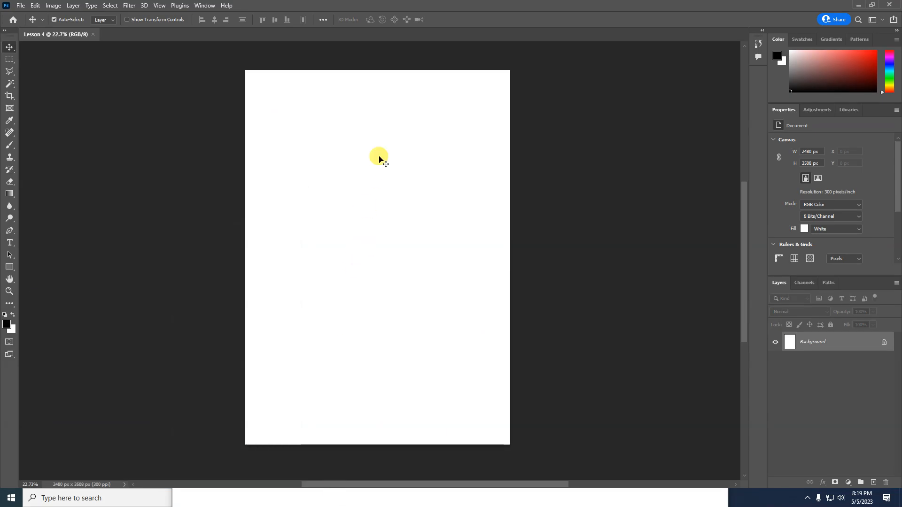
left_click(35, 5)
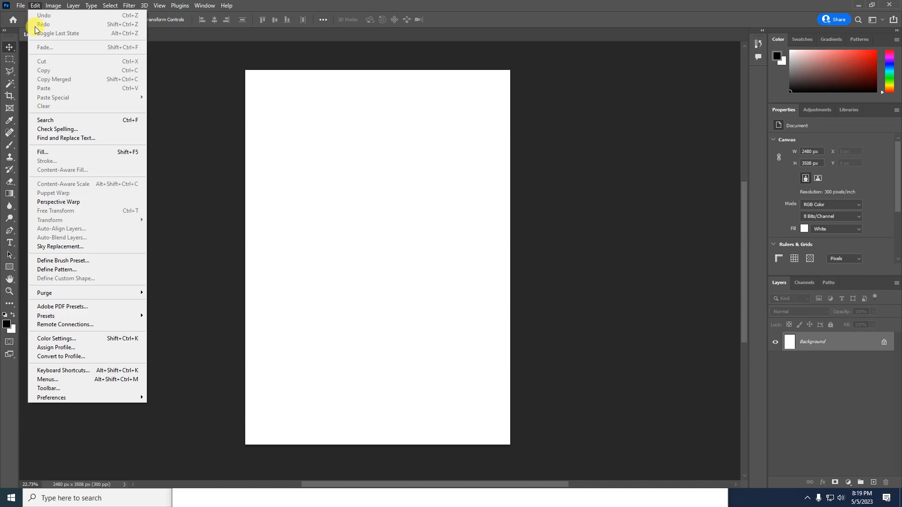
key("super")
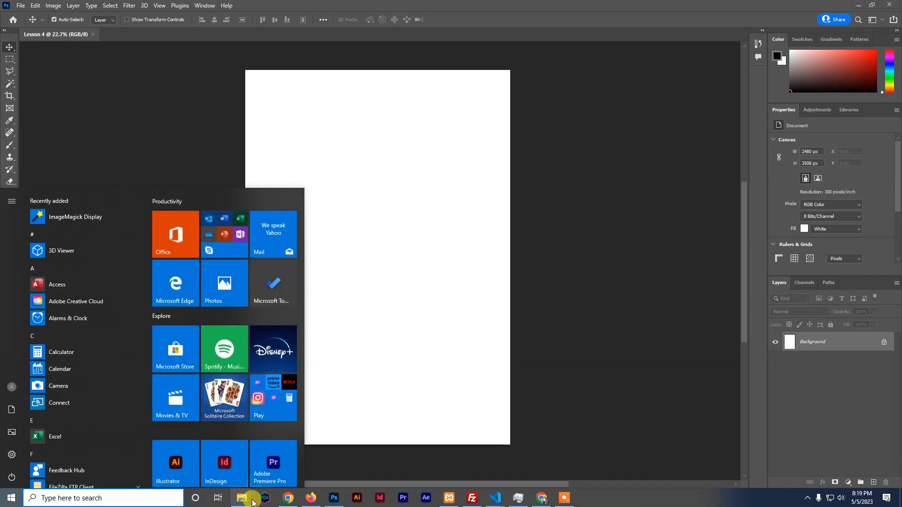
left_click(310, 498)
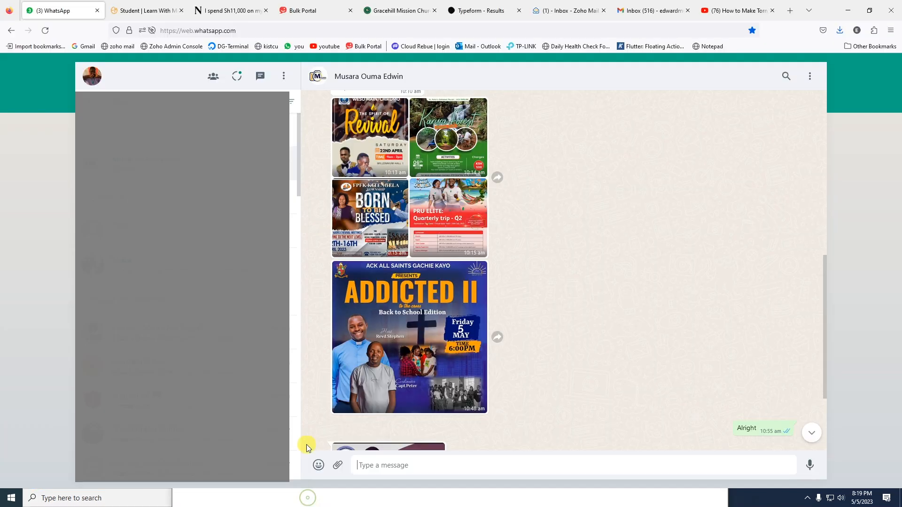
Copy the PRU Elite flyer image from WhatsApp Web and return to the Lesson 4 document
left_click(438, 214)
right_click(457, 179)
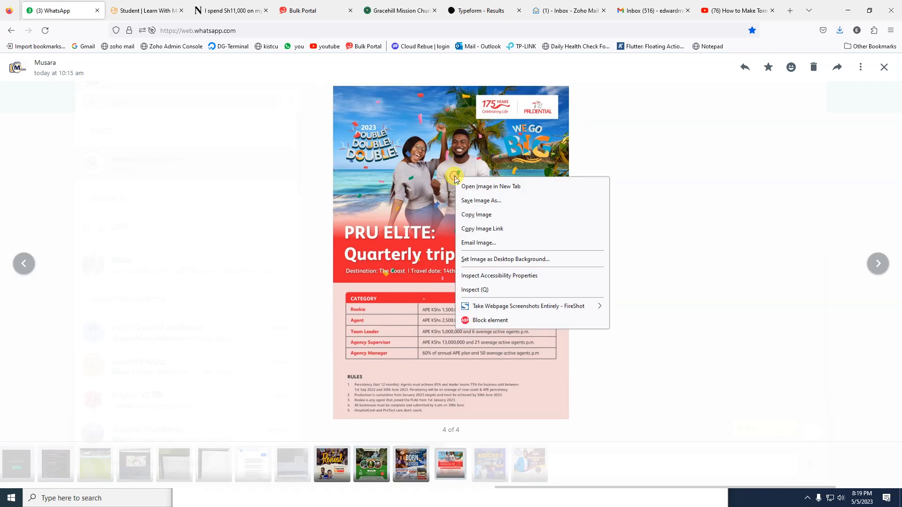
left_click(484, 213)
key("super")
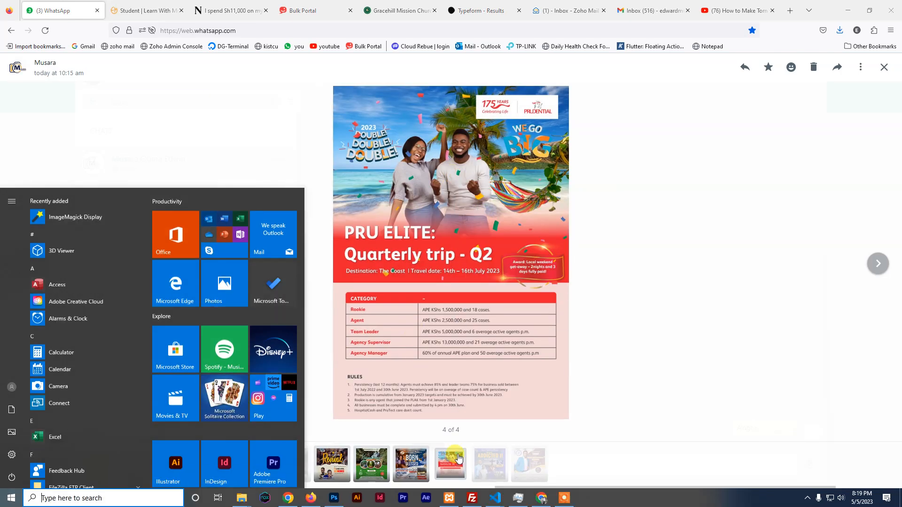
left_click(332, 500)
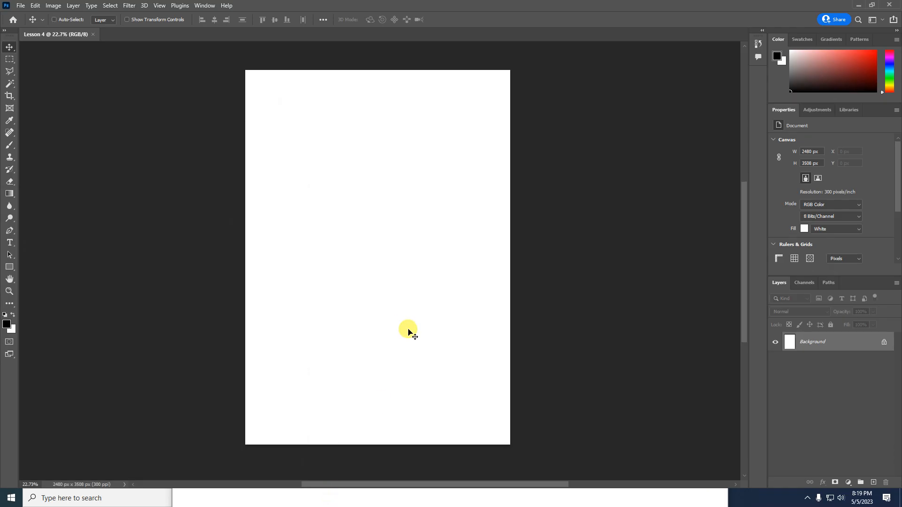
Paste the PRU Elite flyer as Layer 1, cancelling a trial resize to keep it 1131 × 1600 px
key("ctrl+v")
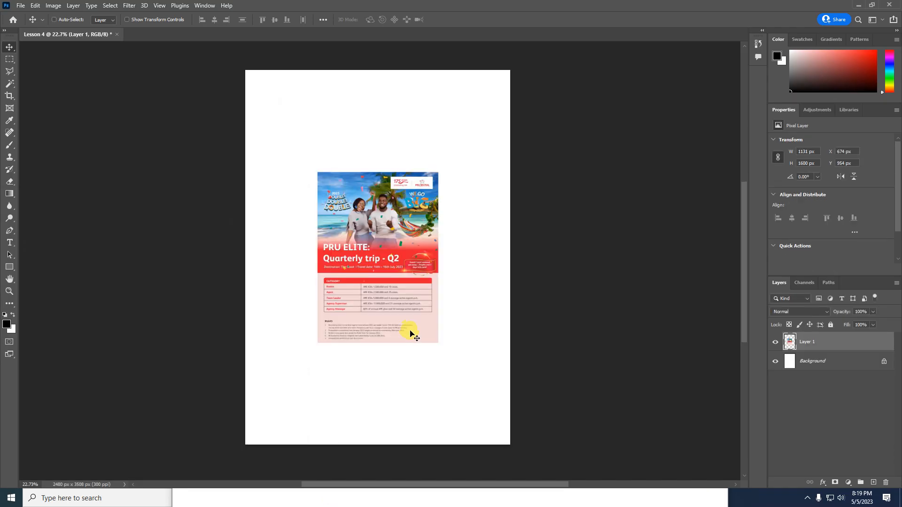
key("ctrl+t")
left_click_drag(437, 342, 465, 366)
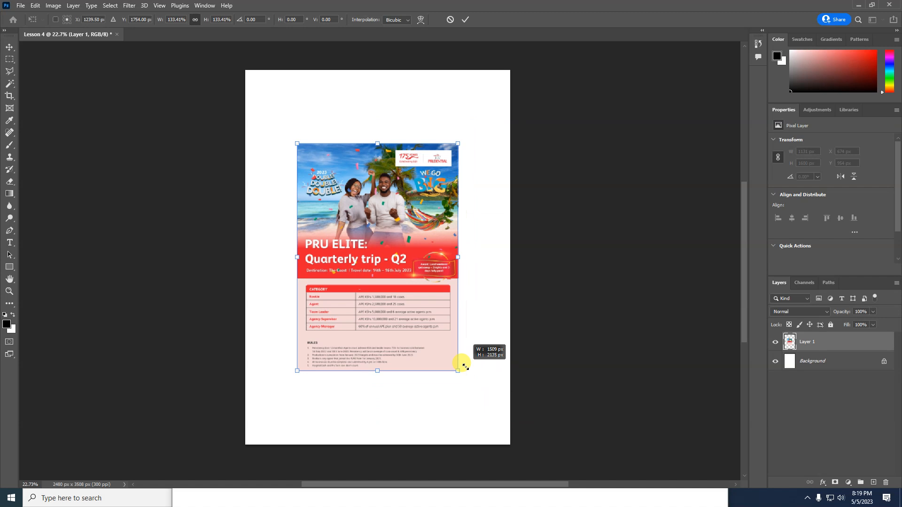
left_click(450, 20)
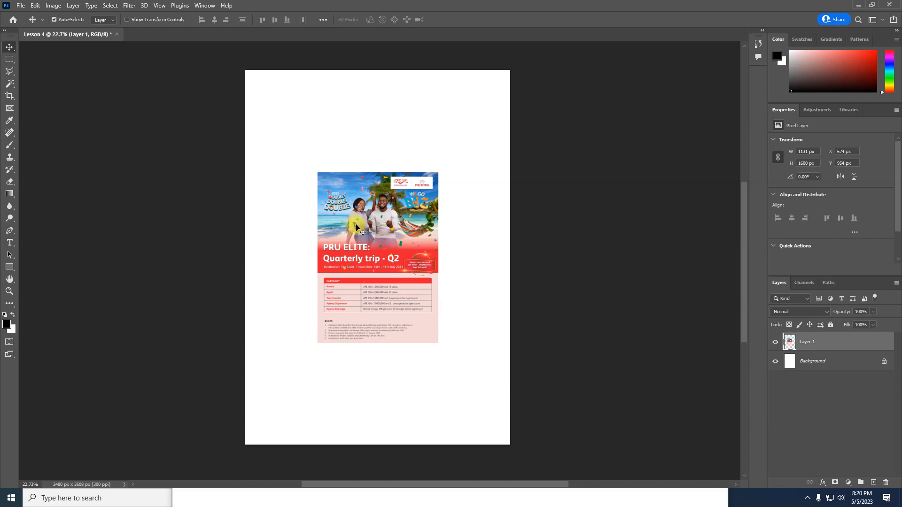
Scale the flyer on Layer 1 to about 2507 × 3546 px to cover the whole A4 page
right_click(7, 50)
left_click(30, 48)
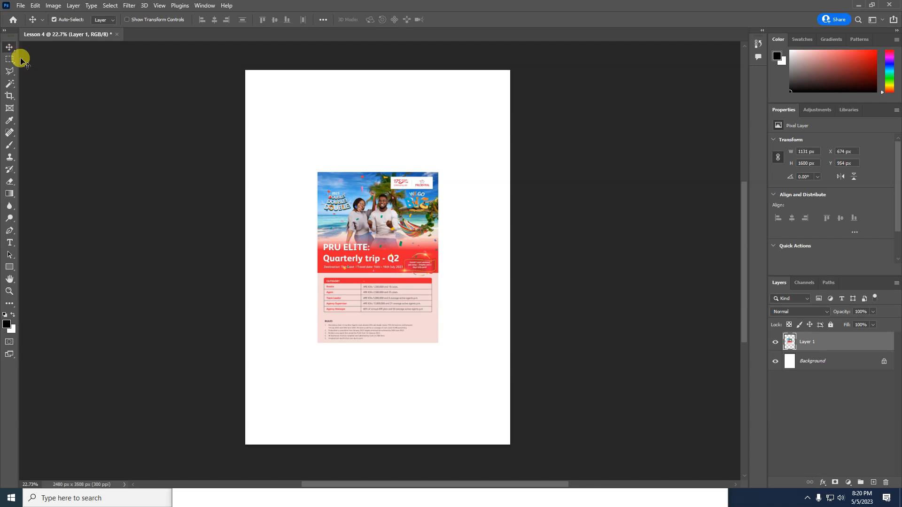
left_click(127, 20)
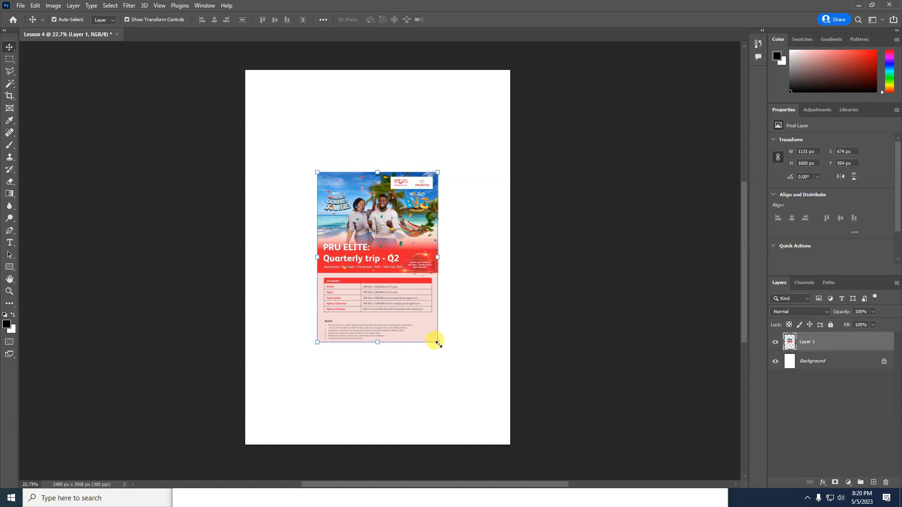
left_click_drag(438, 343, 450, 363)
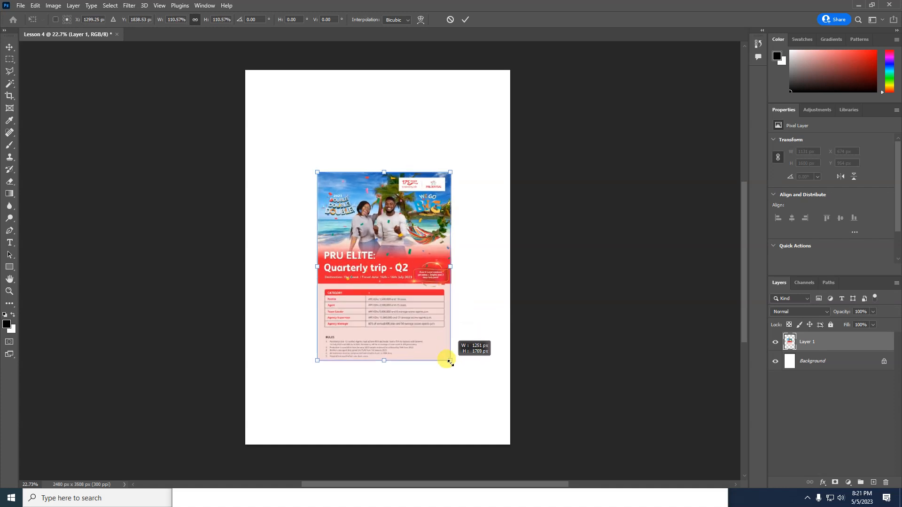
left_click_drag(450, 363, 465, 392)
left_click_drag(469, 398, 511, 444)
left_click(465, 19)
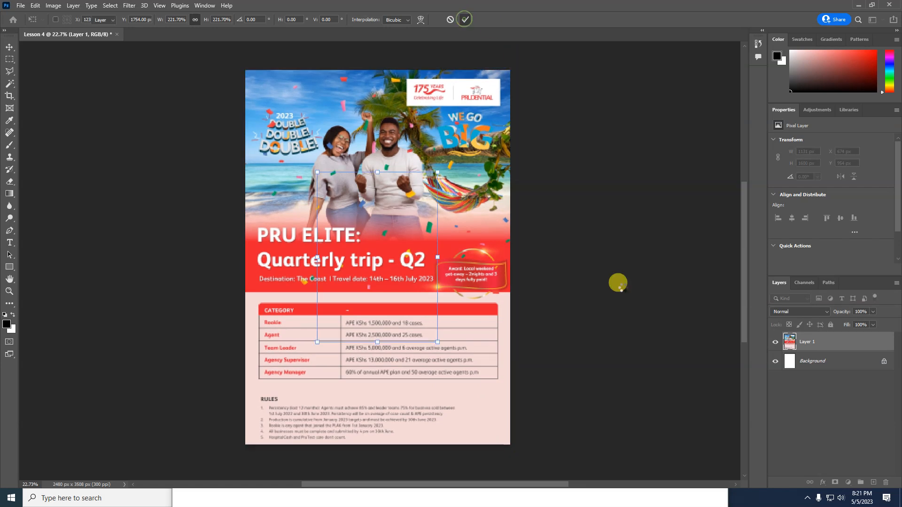
right_click(753, 502)
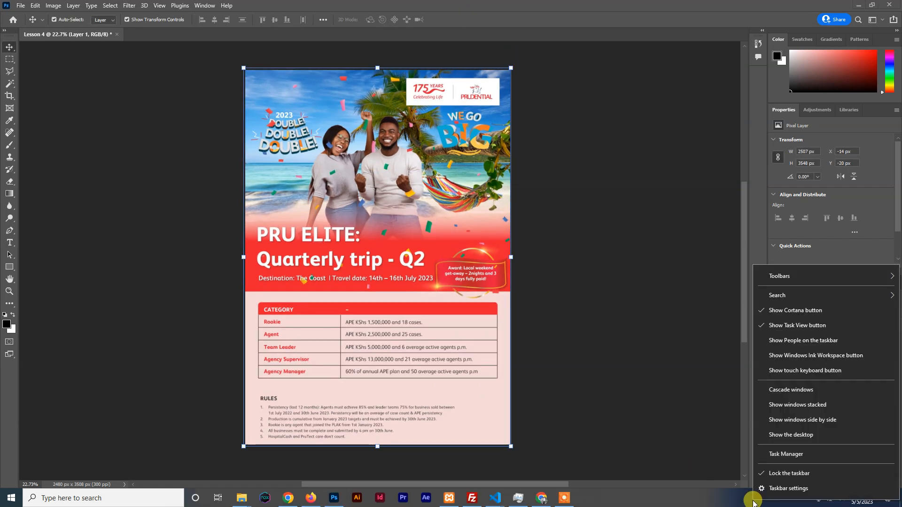
Restart Windows Explorer from Task Manager and return to the Photoshop poster
left_click(523, 502)
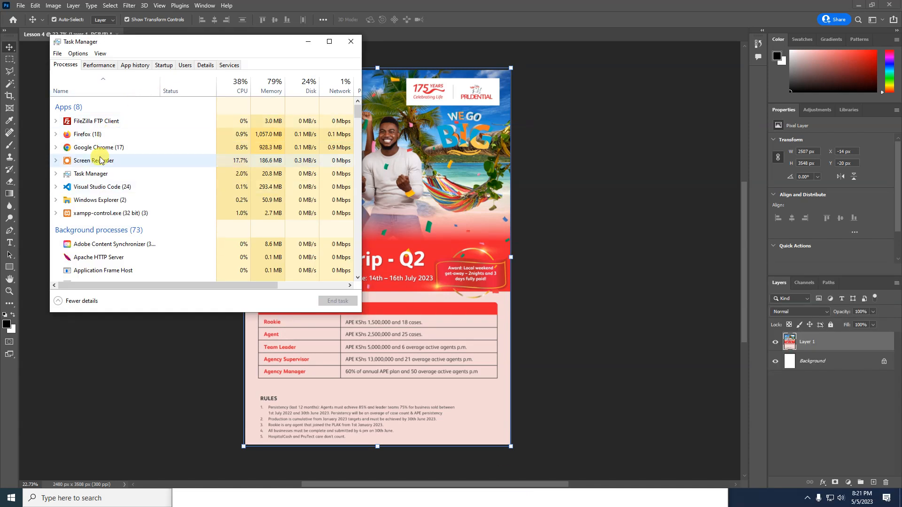
left_click(91, 206)
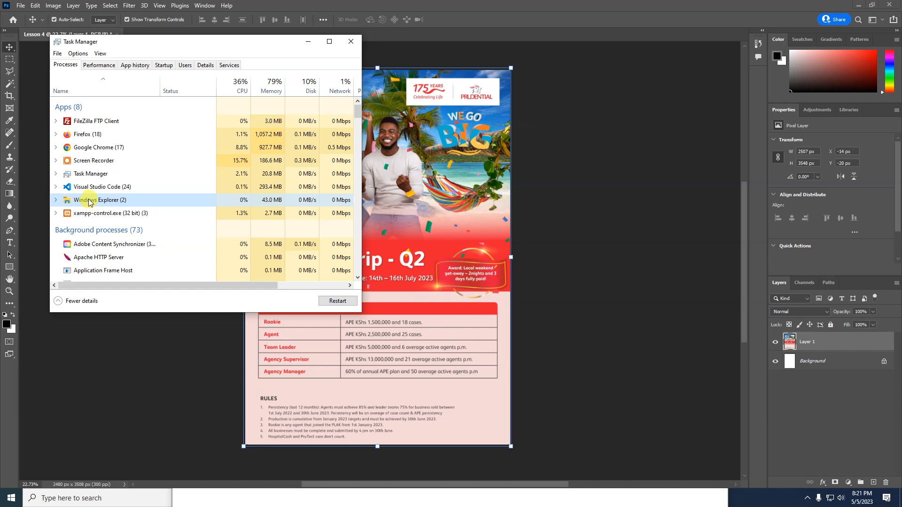
right_click(89, 199)
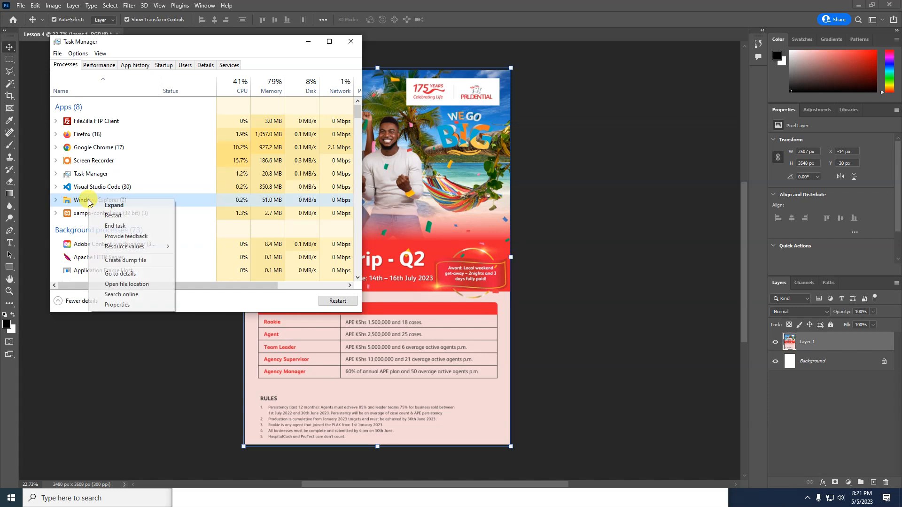
left_click(117, 218)
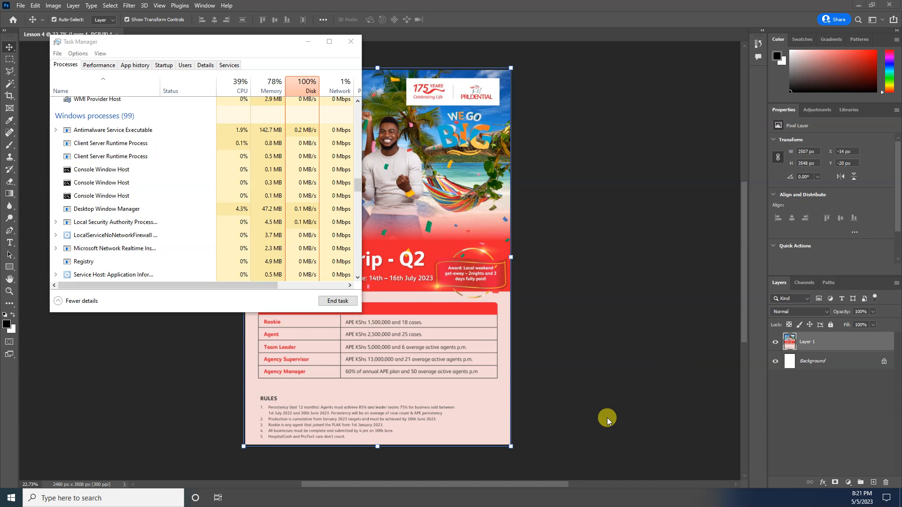
left_click(467, 336)
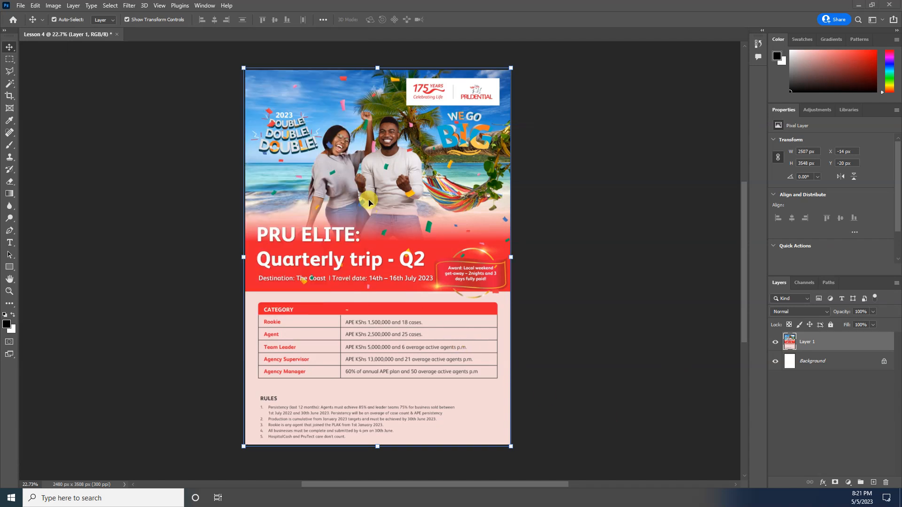
key("super")
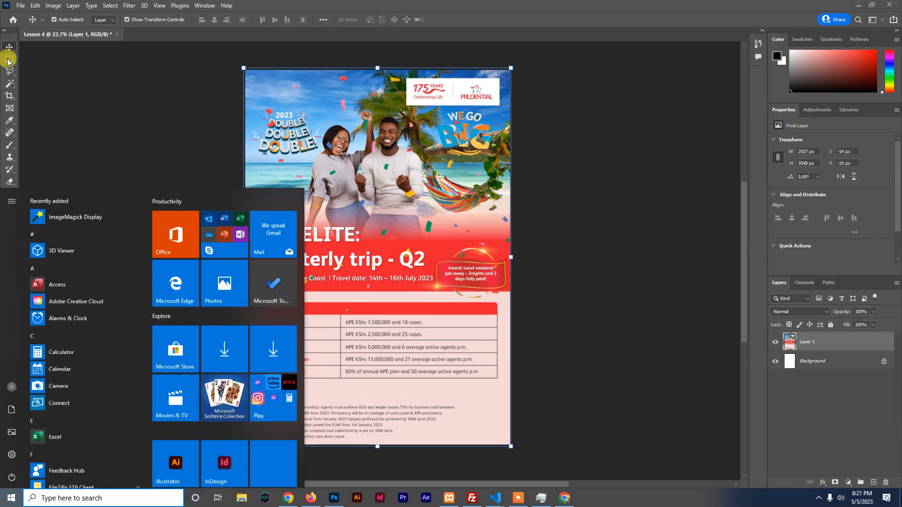
left_click(436, 228)
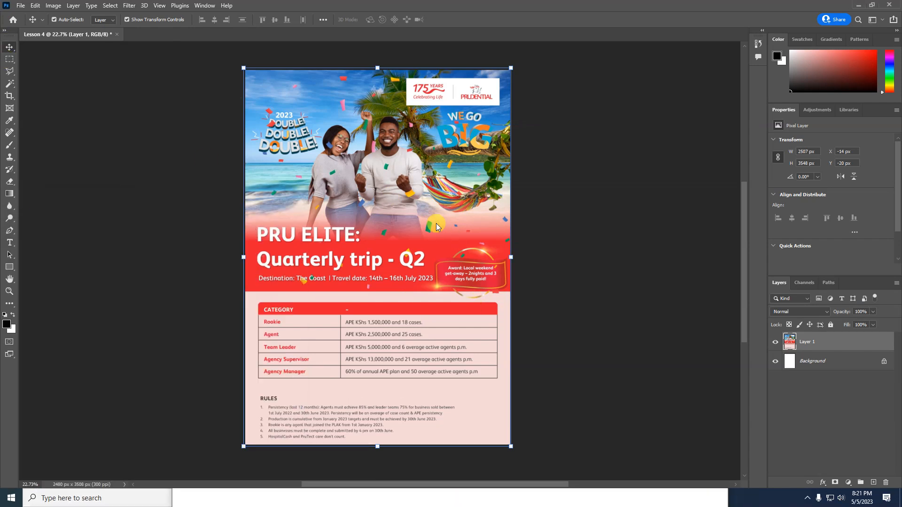
End the FileZilla FTP Client task in Task Manager and return to Photoshop
right_click(740, 497)
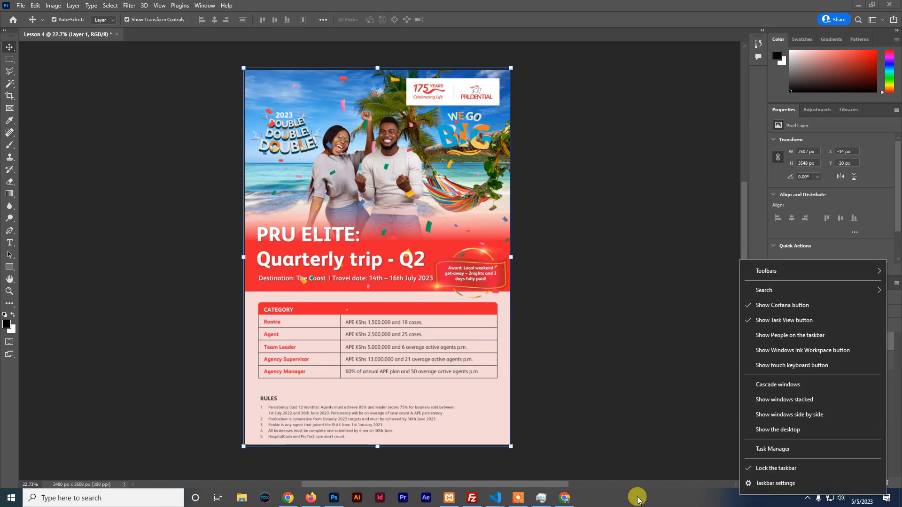
left_click(539, 502)
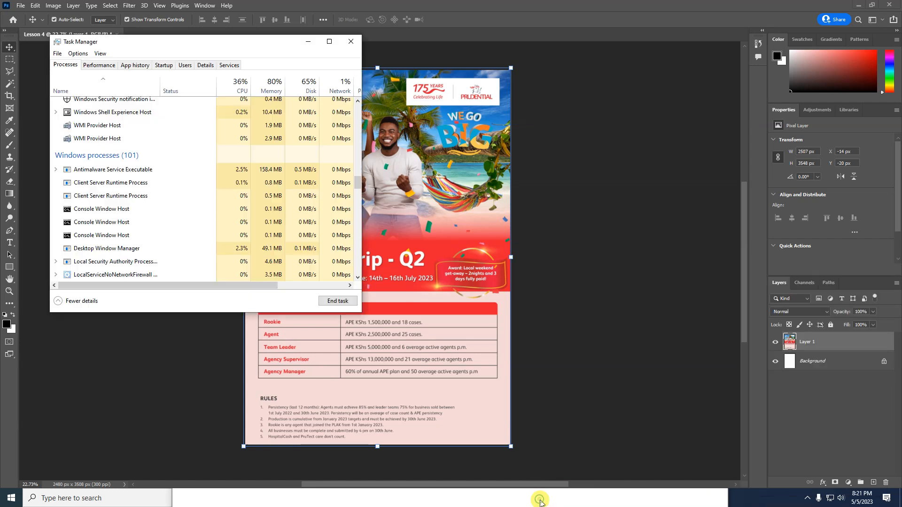
scroll(168, 137, "up", 5)
scroll(167, 137, "up", 15)
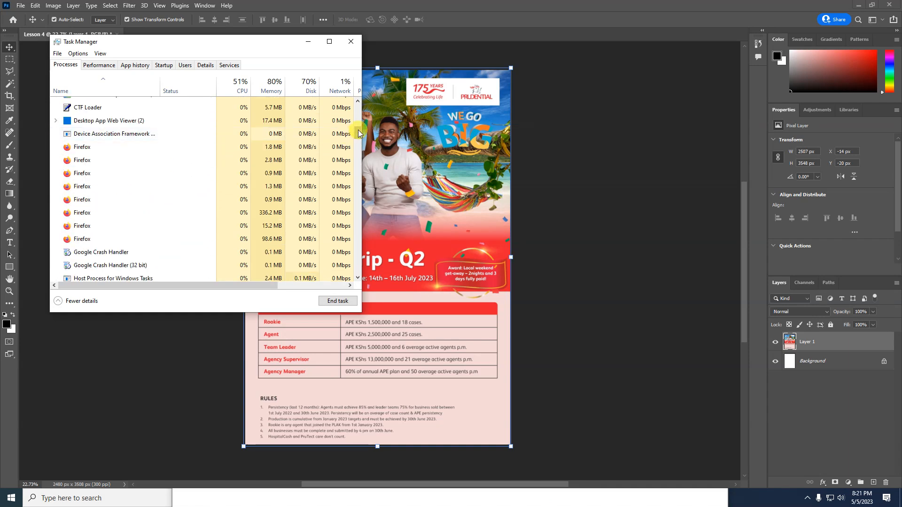
scroll(345, 136, "up", 5)
left_click(83, 128)
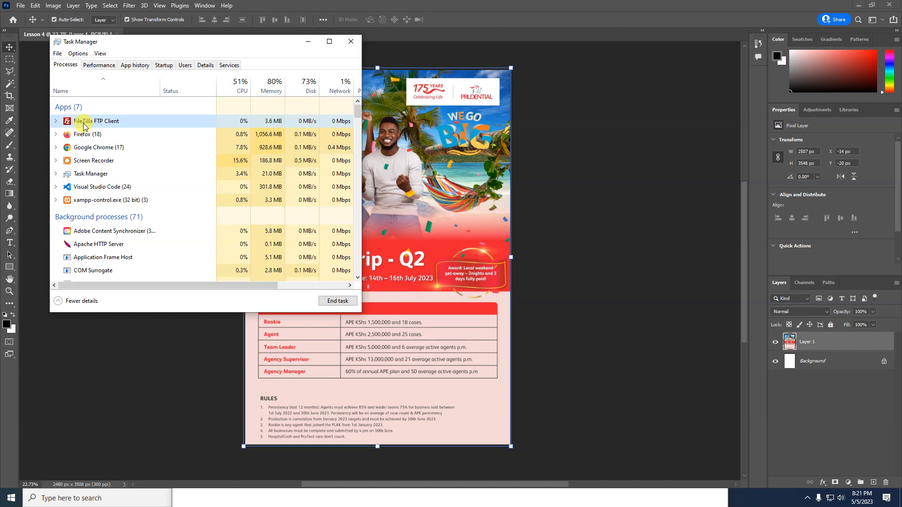
left_click(337, 302)
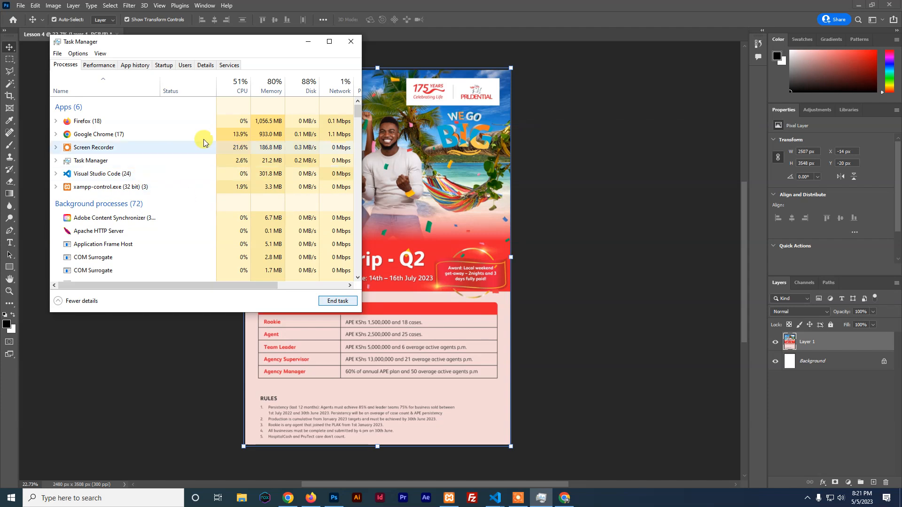
left_click(553, 361)
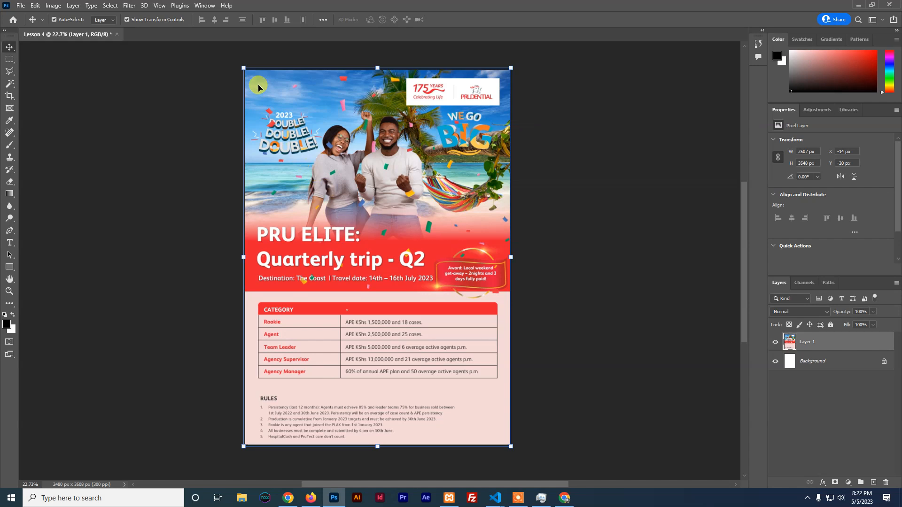
Turn off Show Transform Controls for the full-page flyer and switch to Firefox
left_click(124, 20)
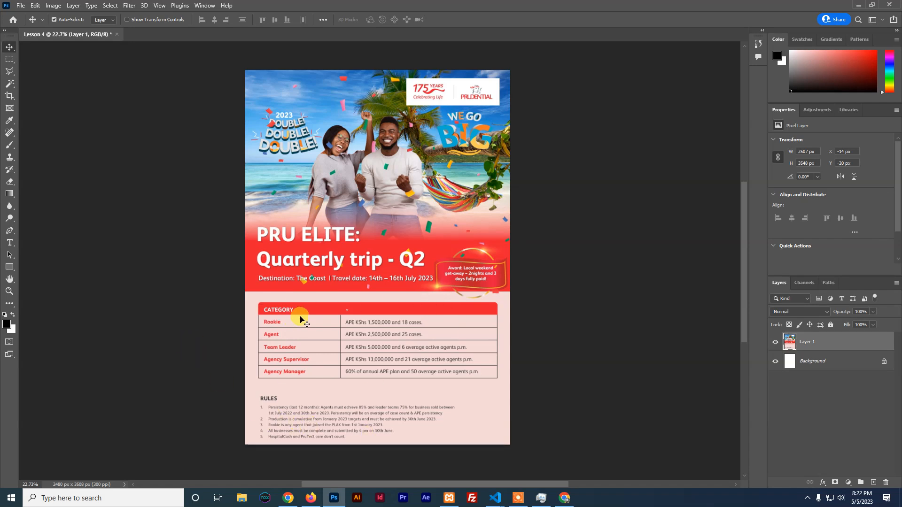
left_click(311, 498)
Open a new browser tab and search Google for 'pixel photos'
left_click(732, 14)
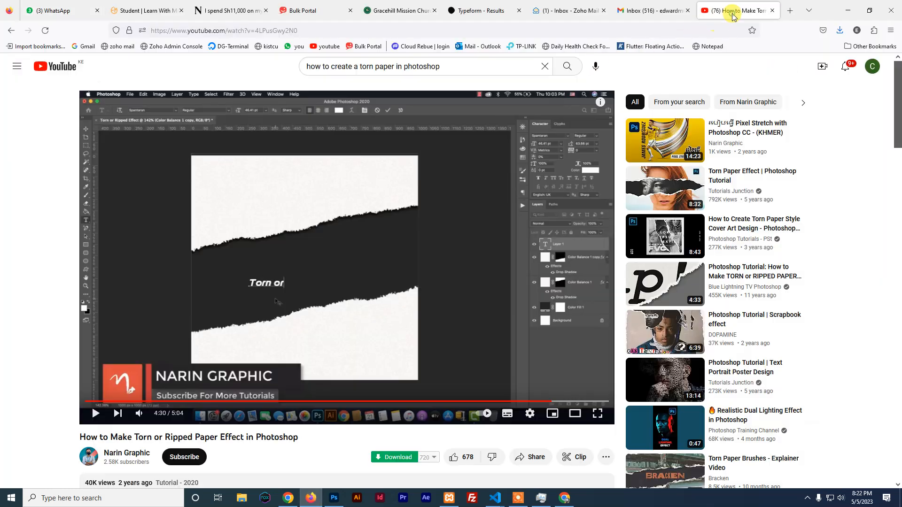
left_click(788, 12)
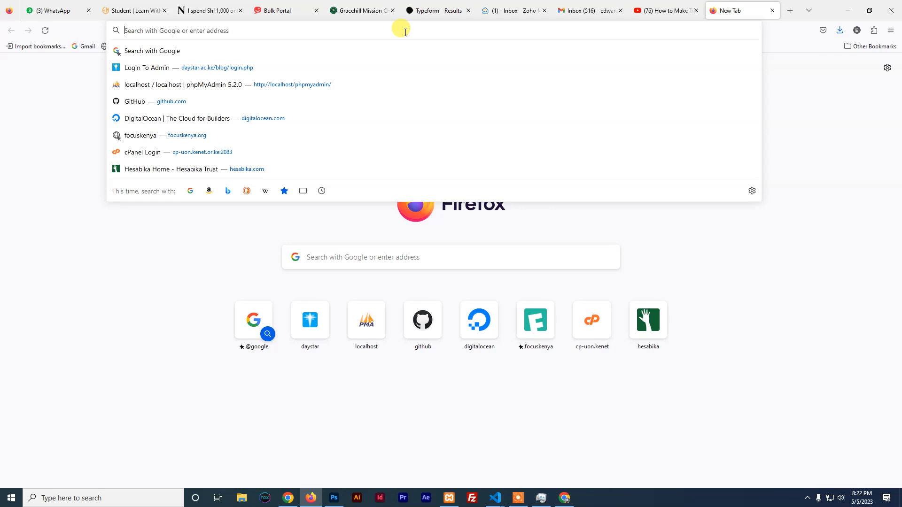
type("pixel")
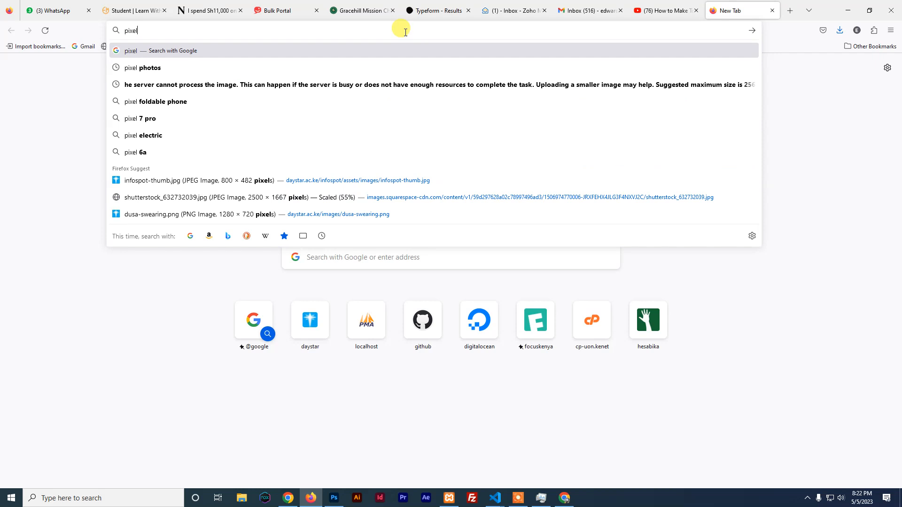
left_click(166, 71)
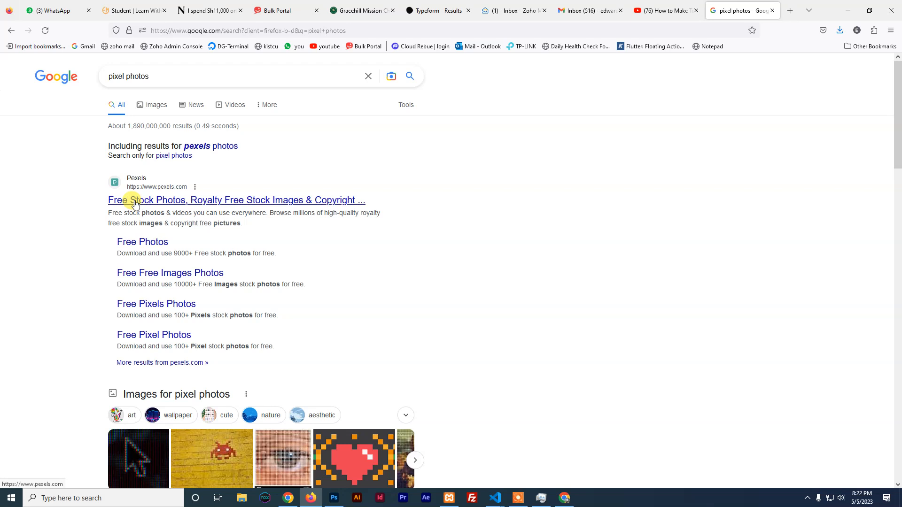
Go to Pexels and search for 'beach' photos, browsing the results
left_click(133, 202)
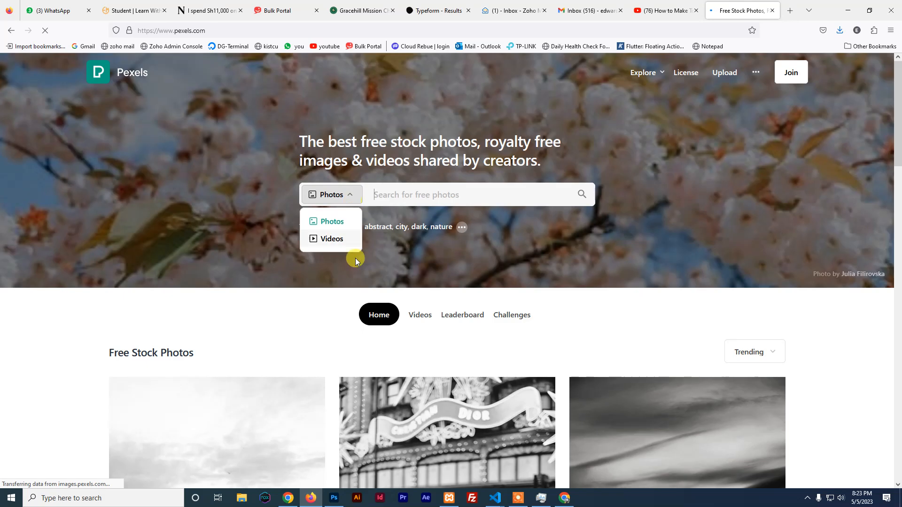
left_click(407, 198)
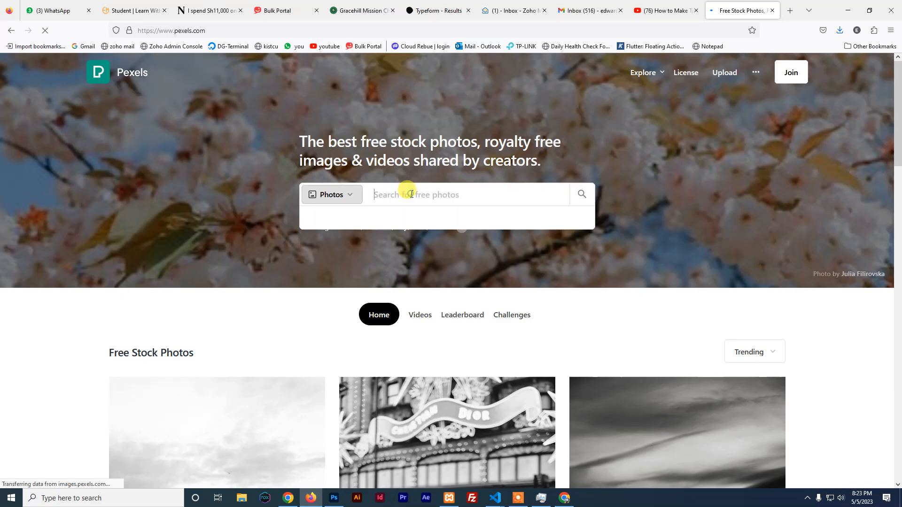
type("beach")
key("Return")
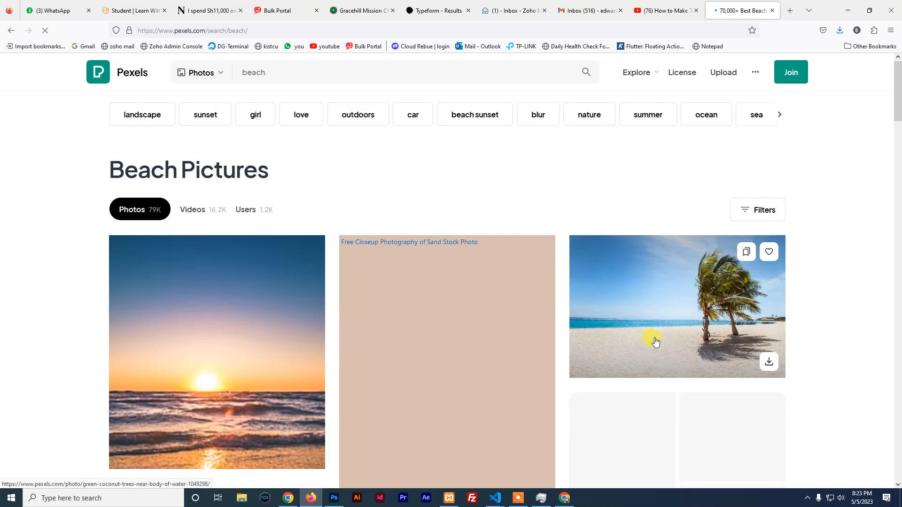
scroll(675, 319, "down", 4)
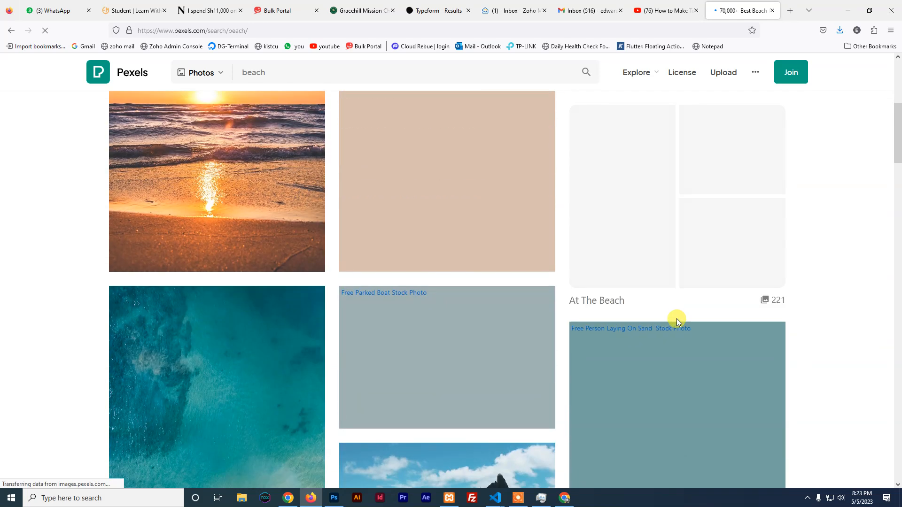
scroll(677, 321, "down", 9)
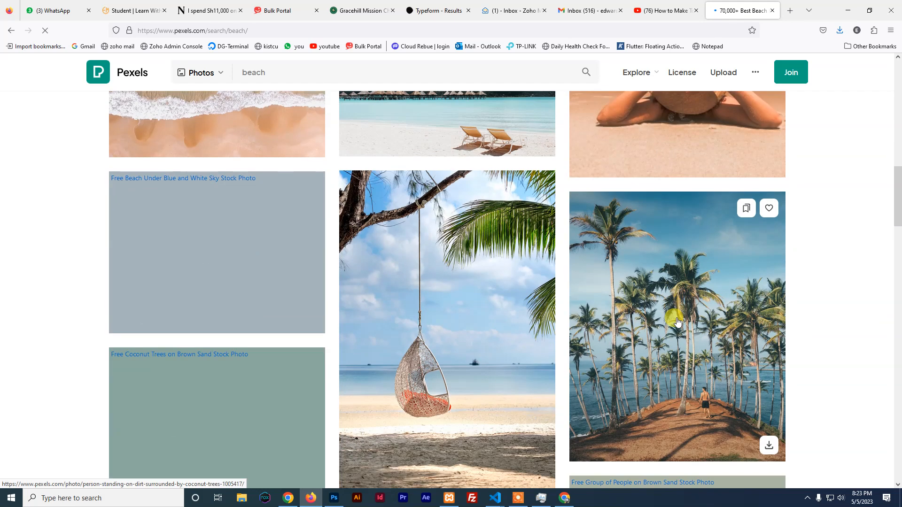
scroll(677, 322, "down", 2)
scroll(677, 322, "down", 3)
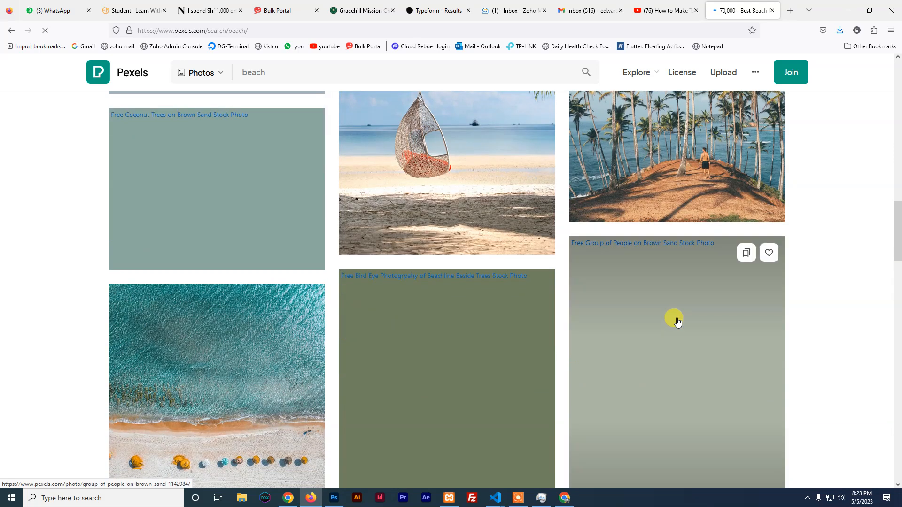
scroll(677, 322, "down", 2)
scroll(677, 322, "up", 12)
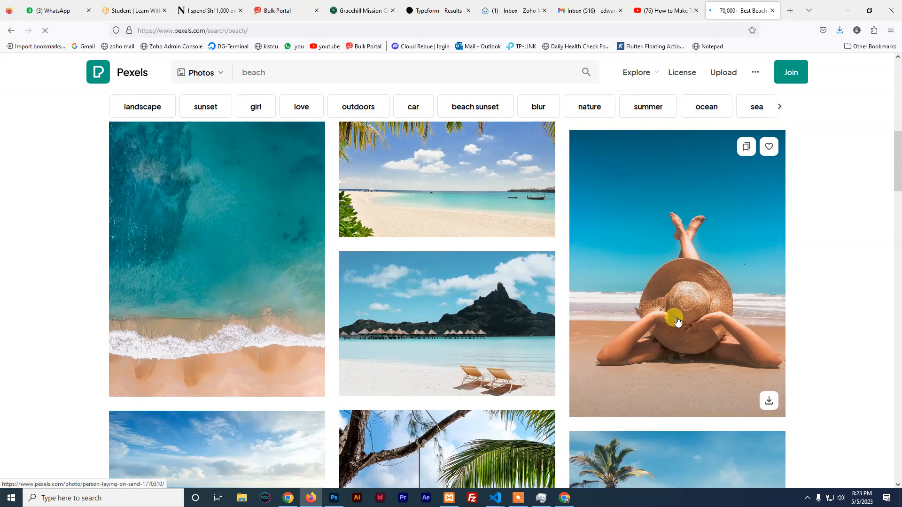
Preview the woman-in-hat beach photo, then go back to the results
left_click(661, 264)
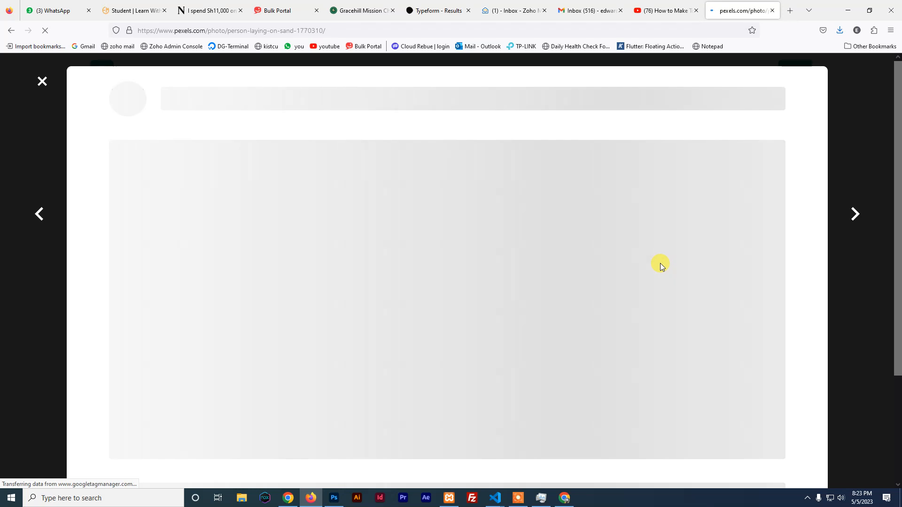
scroll(490, 266, "down", 5)
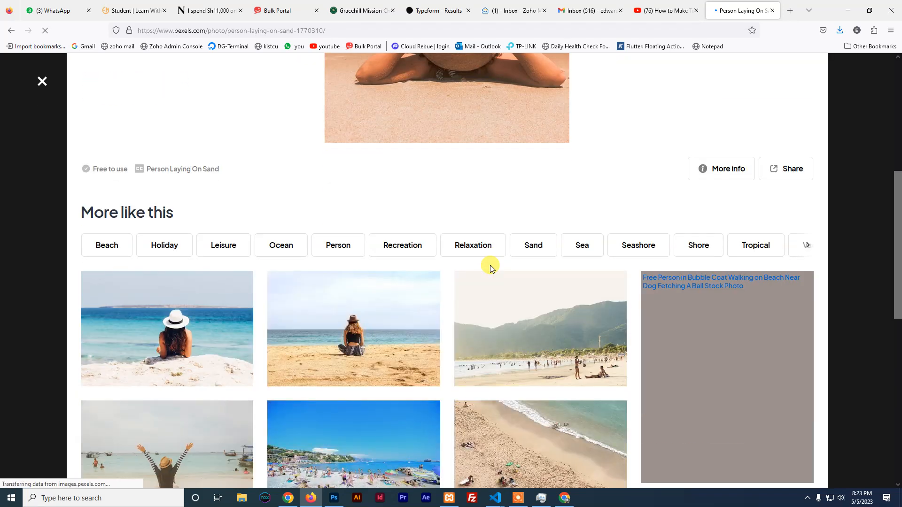
scroll(490, 266, "down", 2)
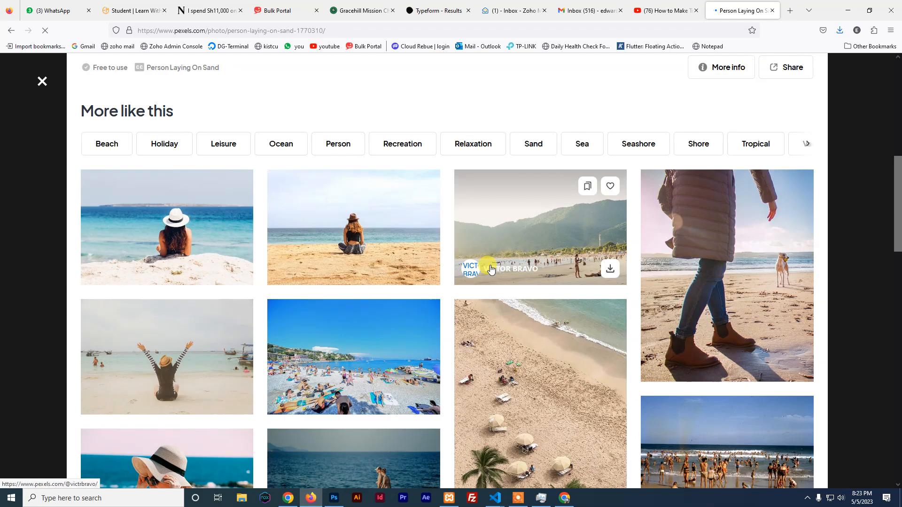
scroll(490, 269, "down", 3)
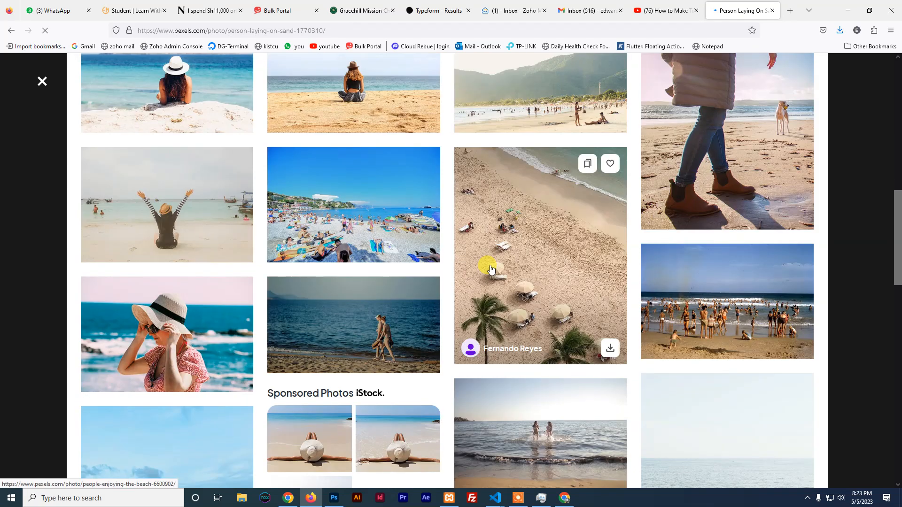
scroll(490, 268, "down", 4)
scroll(490, 268, "down", 3)
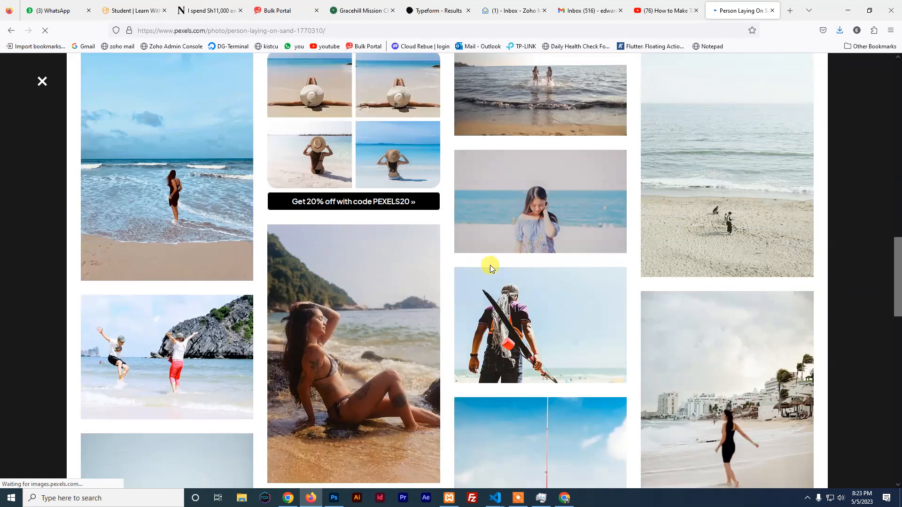
scroll(490, 266, "down", 3)
scroll(490, 266, "up", 7)
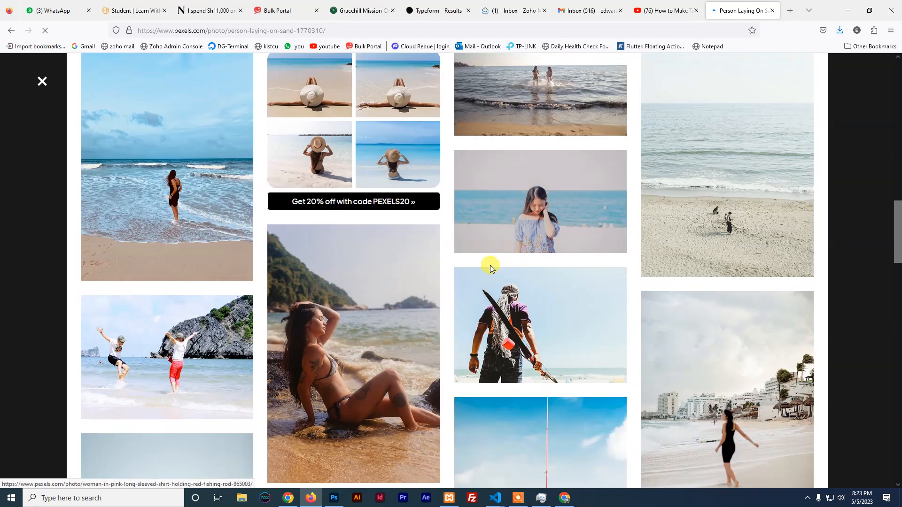
scroll(490, 265, "up", 15)
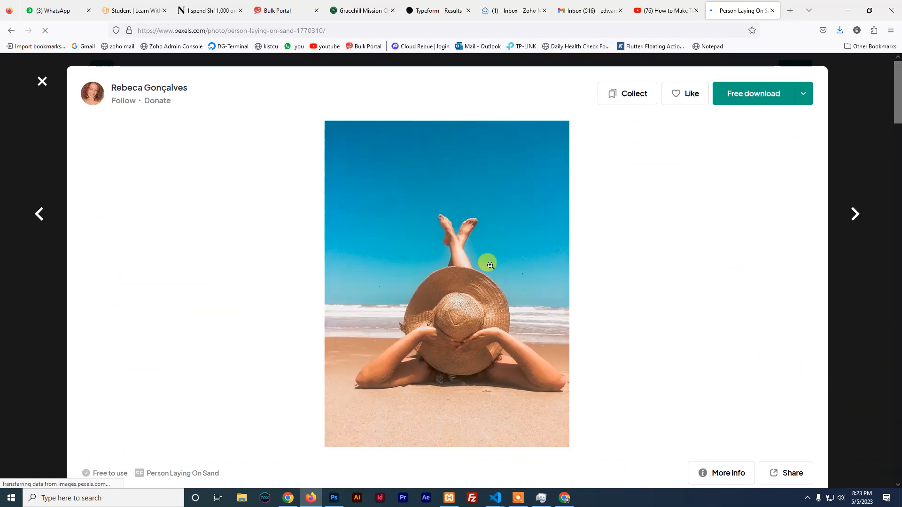
left_click(42, 82)
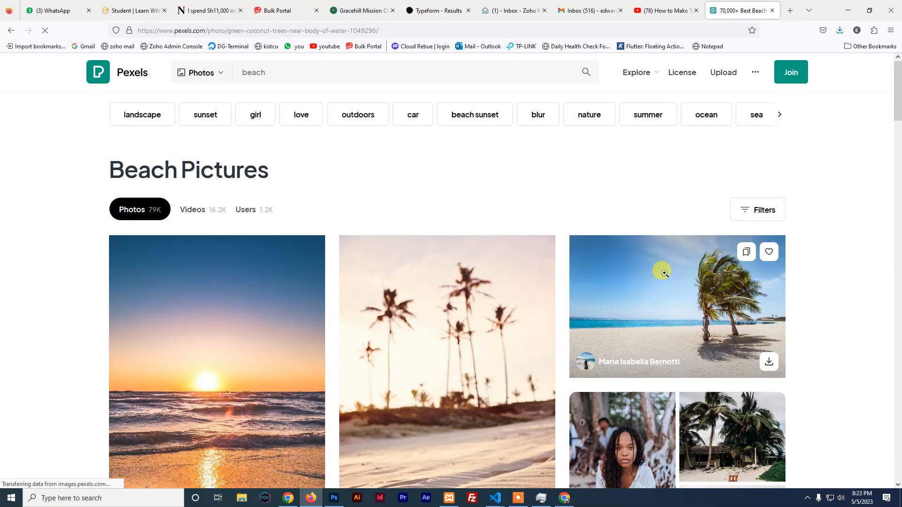
Copy the Green Coconut Trees palm-beach photo and return to Photoshop
left_click(657, 268)
right_click(430, 224)
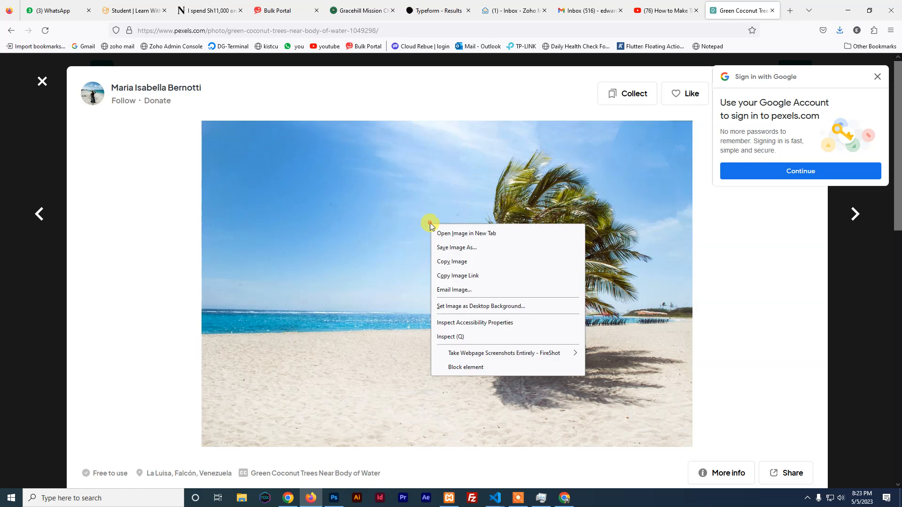
left_click(464, 261)
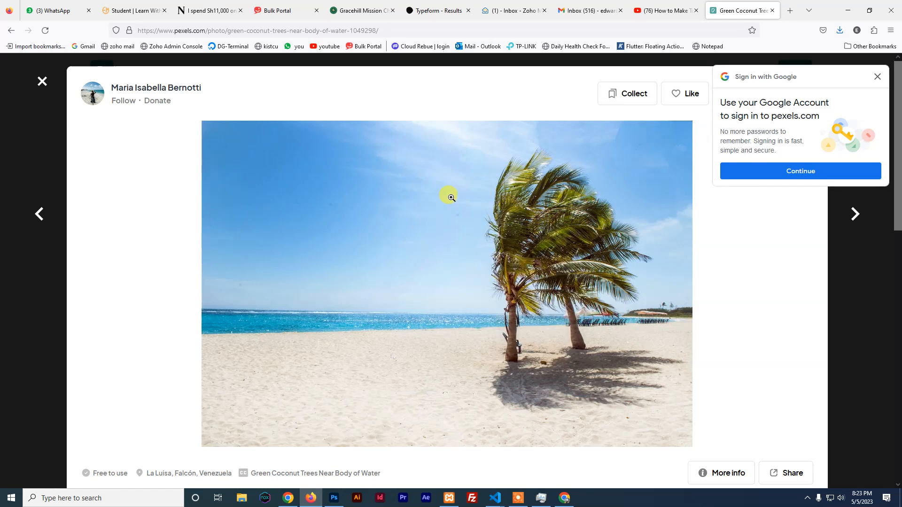
left_click(332, 498)
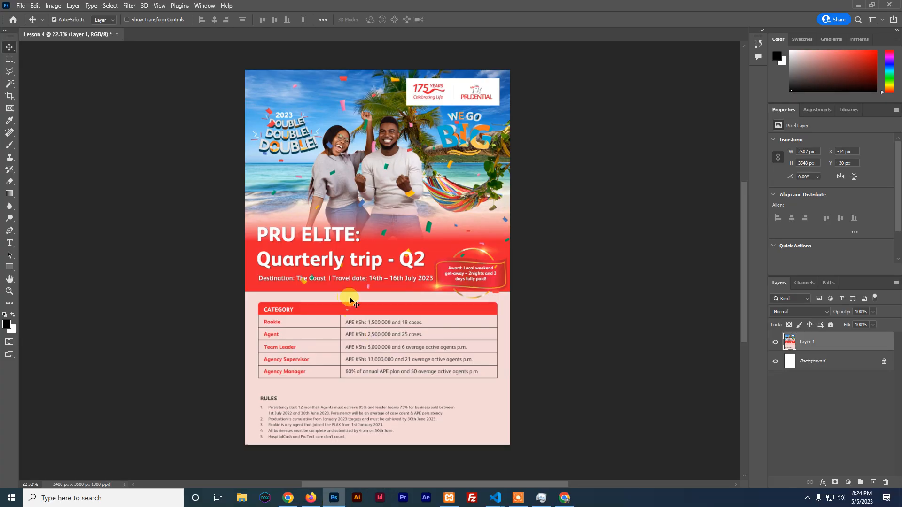
Hide the flyer layer, paste the beach photo, and scale it to full page width at the top
left_click(775, 343)
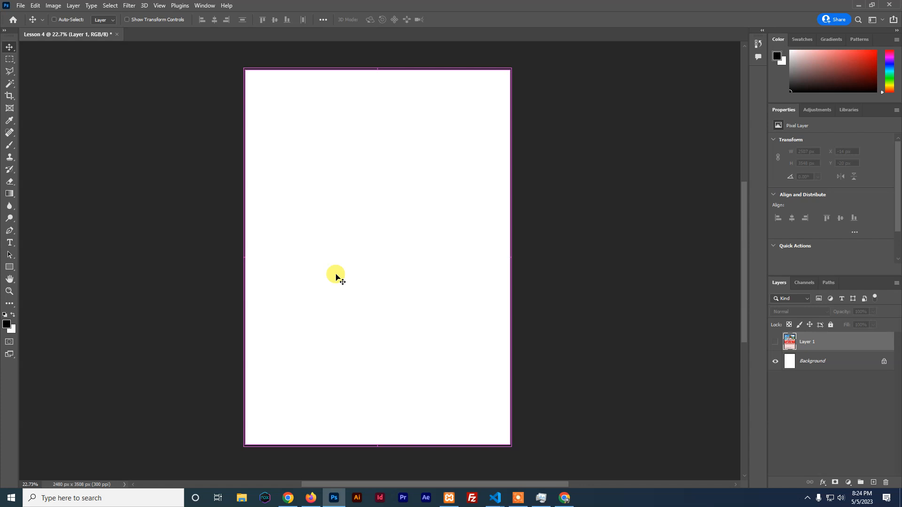
key("ctrl+v")
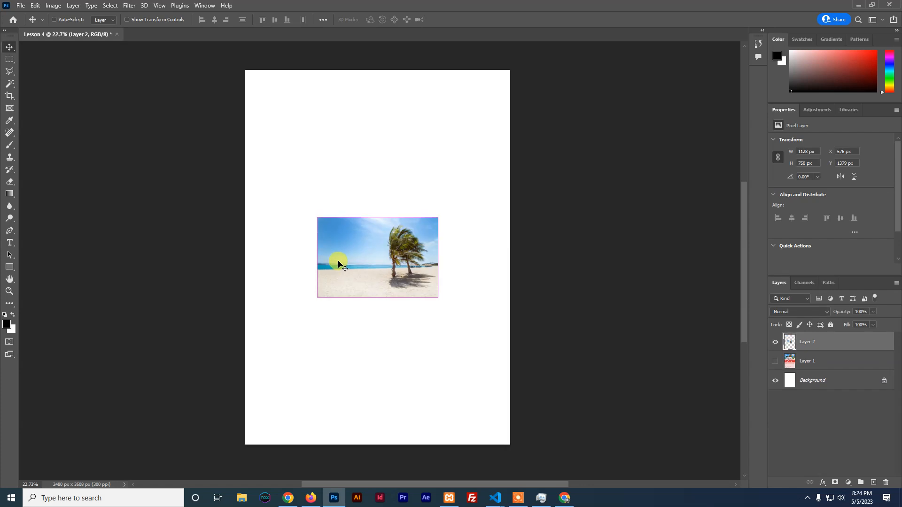
key("ctrl+t")
left_click_drag(379, 268, 308, 113)
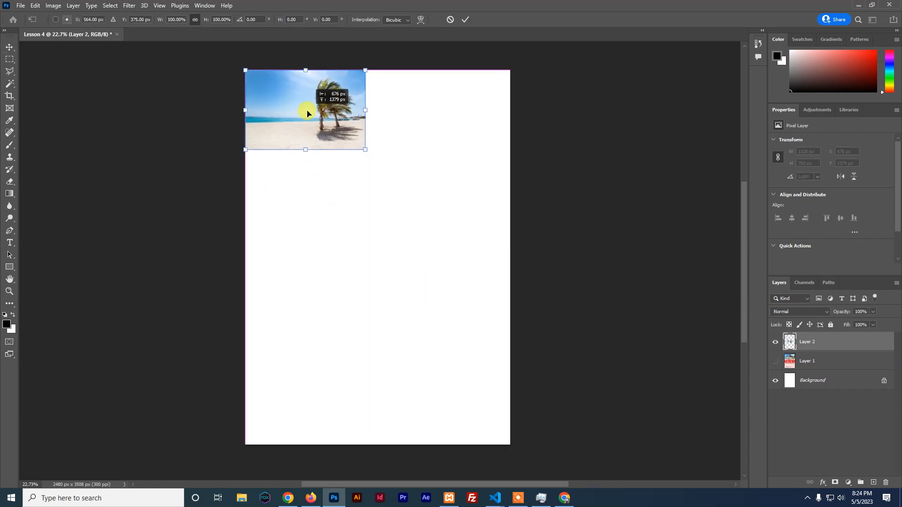
left_click_drag(365, 150, 508, 247)
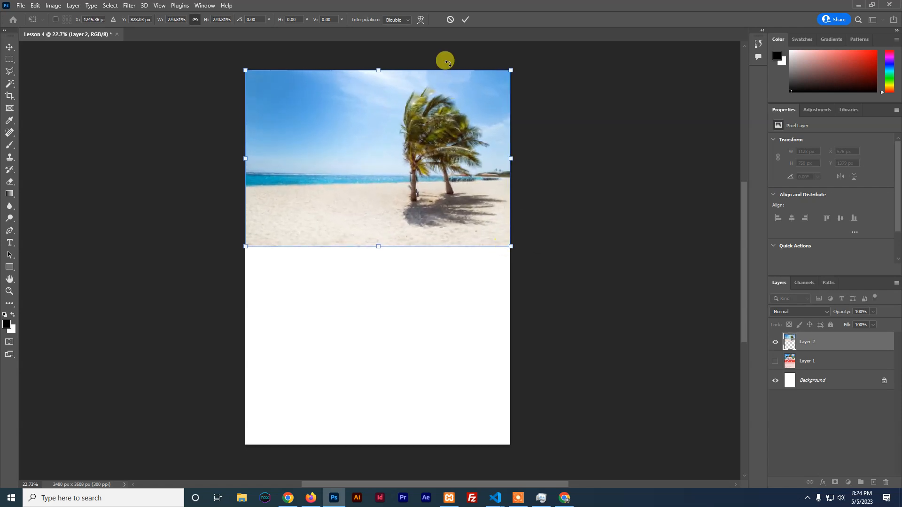
left_click(464, 20)
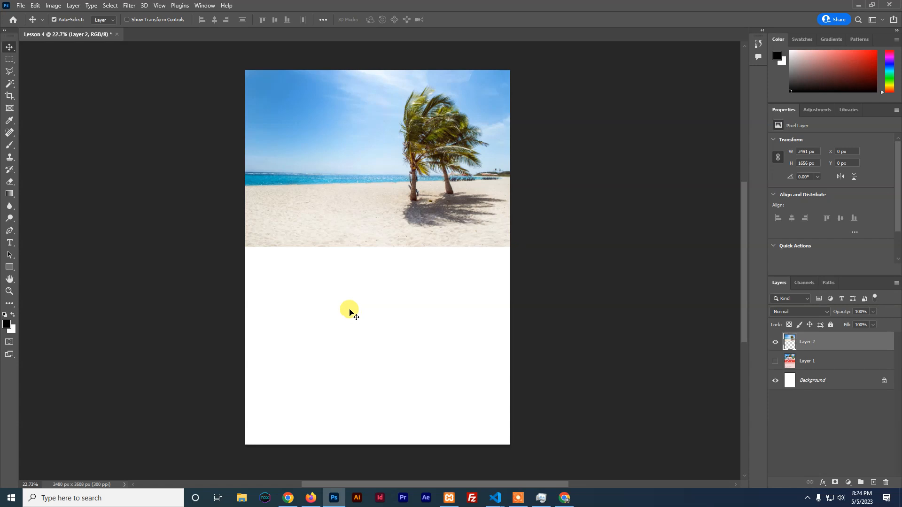
Move the flyer layer above the photo, keep it hidden, and select Layer 2
left_click_drag(808, 366, 799, 340)
left_click(775, 342)
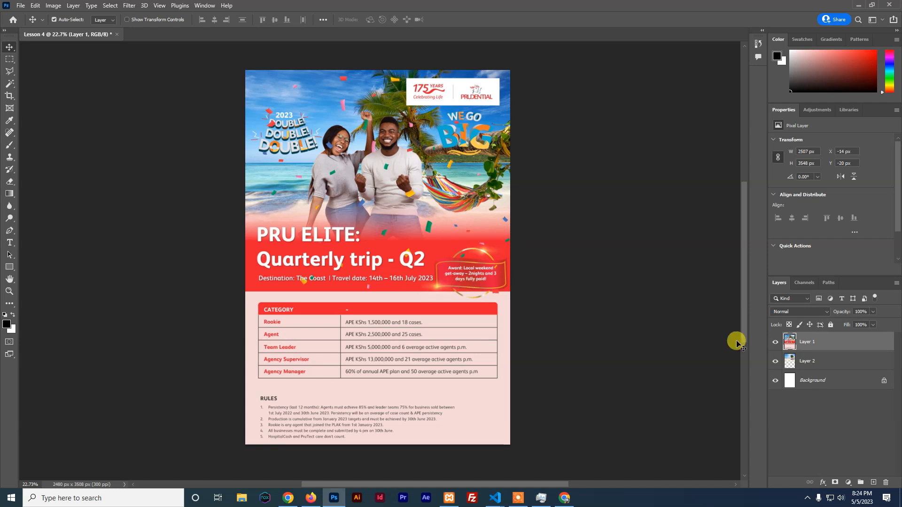
left_click(776, 342)
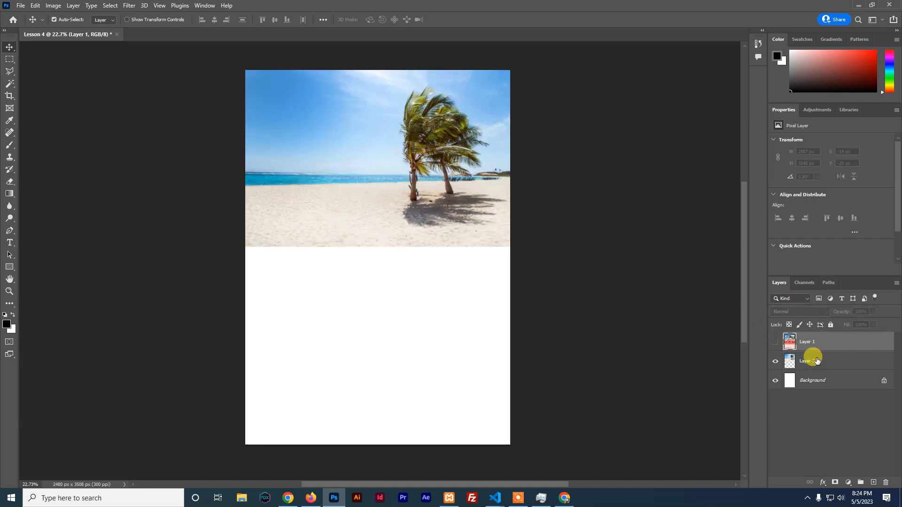
left_click(812, 356)
left_click(9, 265)
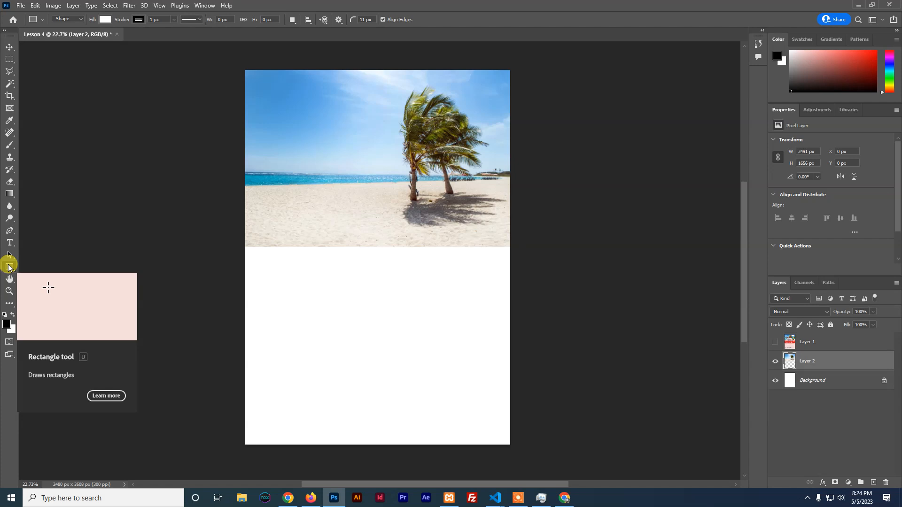
Draw a full-width rectangle band across the beach photo's lower part
right_click(9, 268)
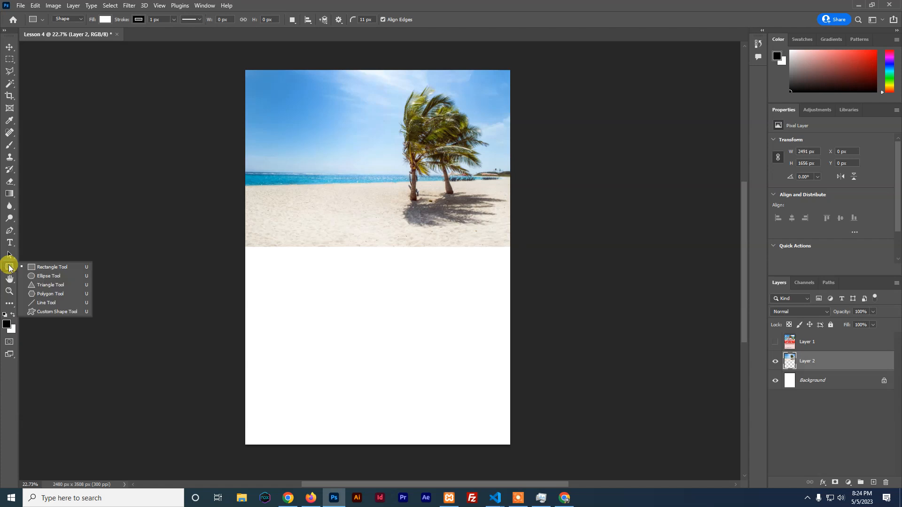
left_click(38, 266)
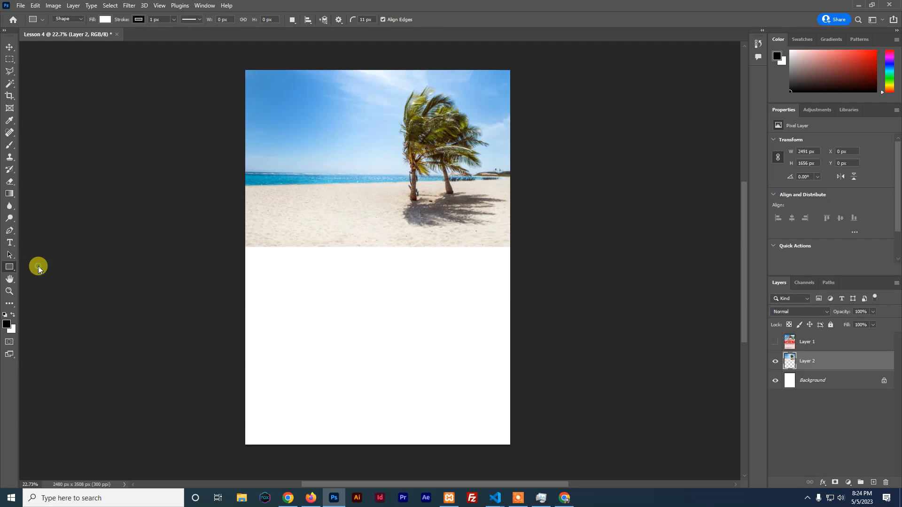
left_click_drag(246, 175, 511, 247)
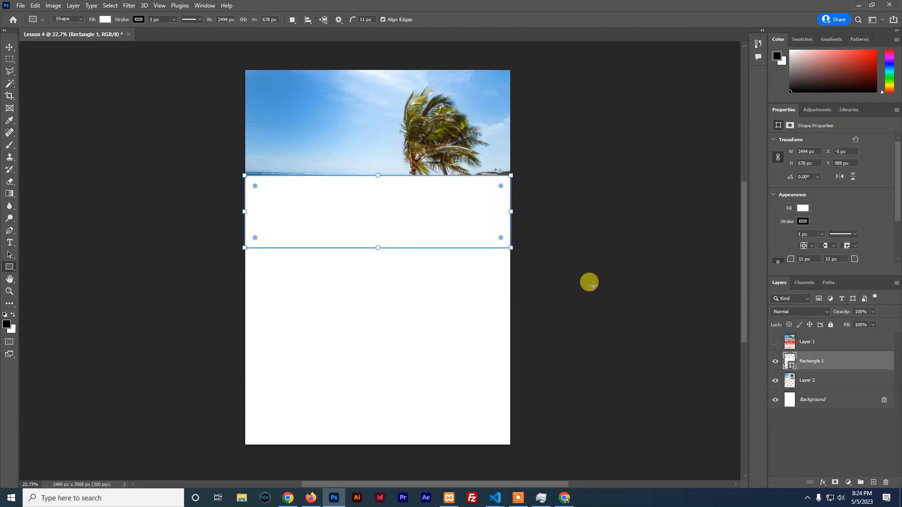
Fill the rectangle with red #e81331 and show the reference flyer again
double_click(791, 362)
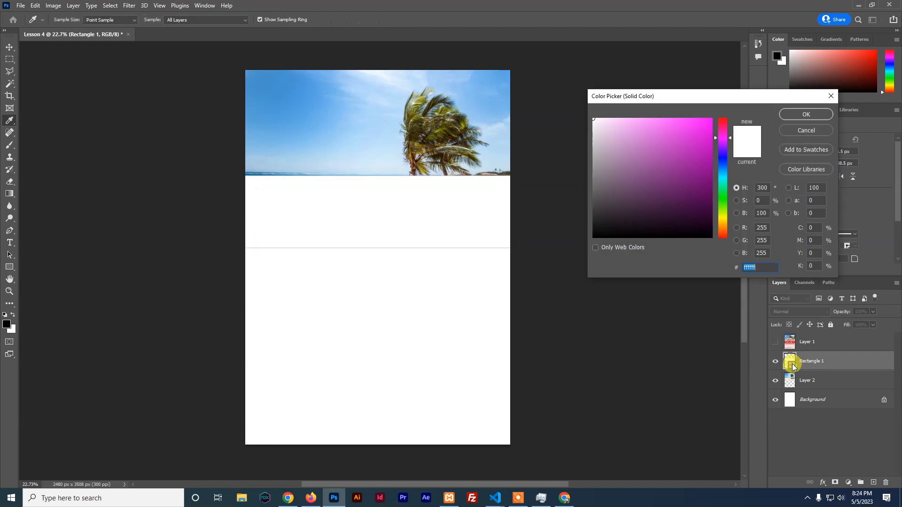
left_click(726, 123)
left_click_drag(699, 125, 707, 134)
left_click(813, 114)
left_click(775, 341)
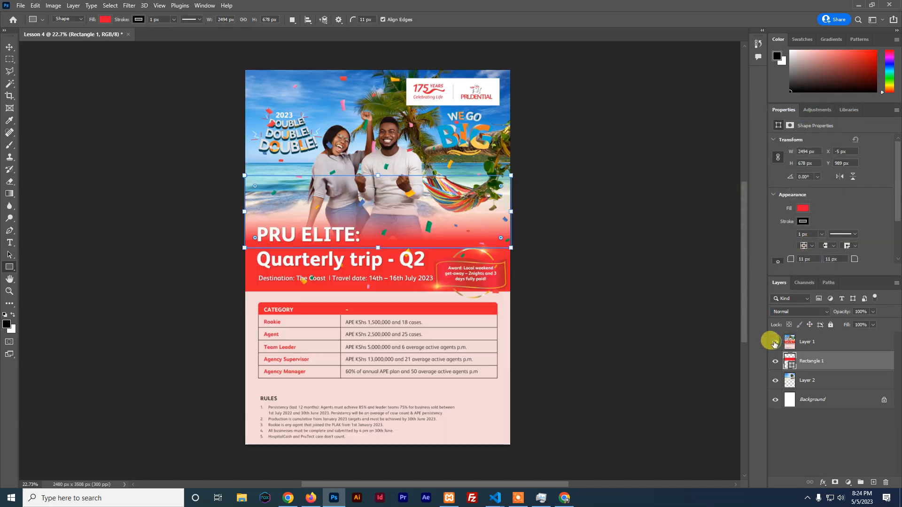
Change the band's fill to red e92030 sampled from the flyer, then recheck against the flyer
double_click(792, 368)
left_click_drag(389, 249, 392, 268)
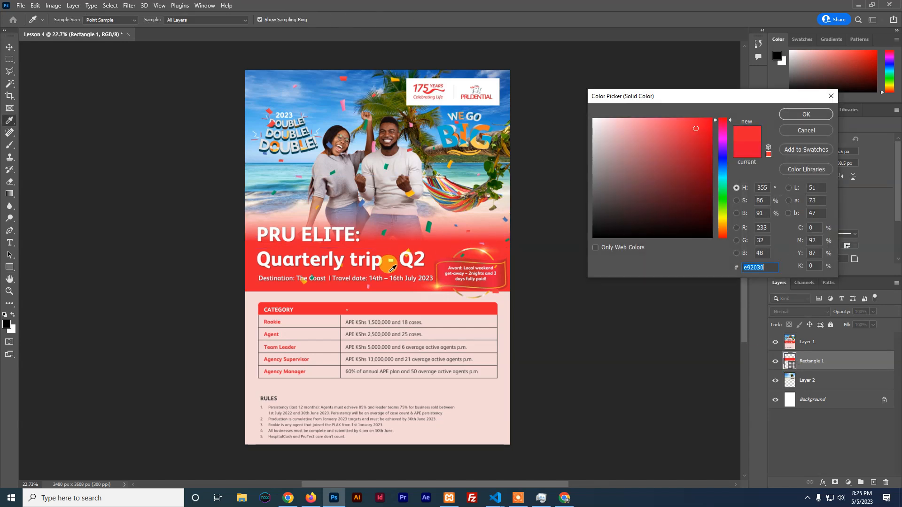
left_click(339, 281)
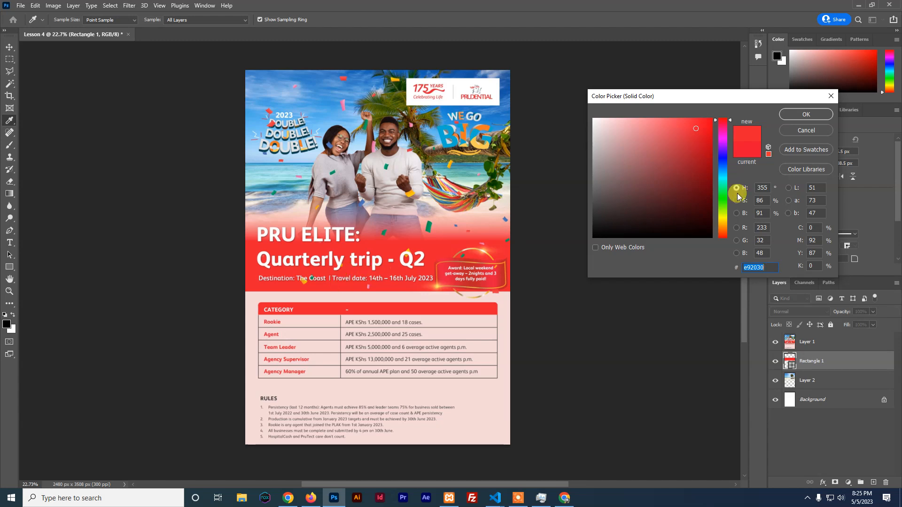
left_click(805, 114)
left_click(775, 342)
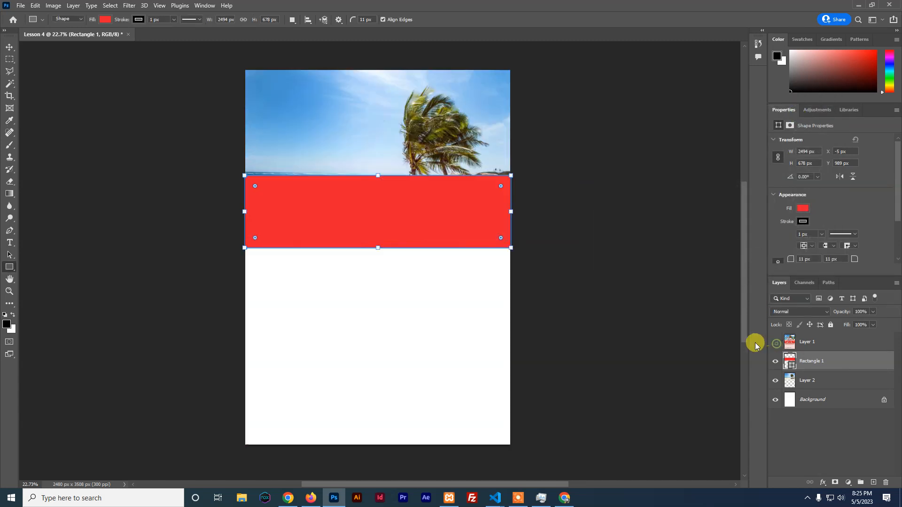
left_click(9, 48)
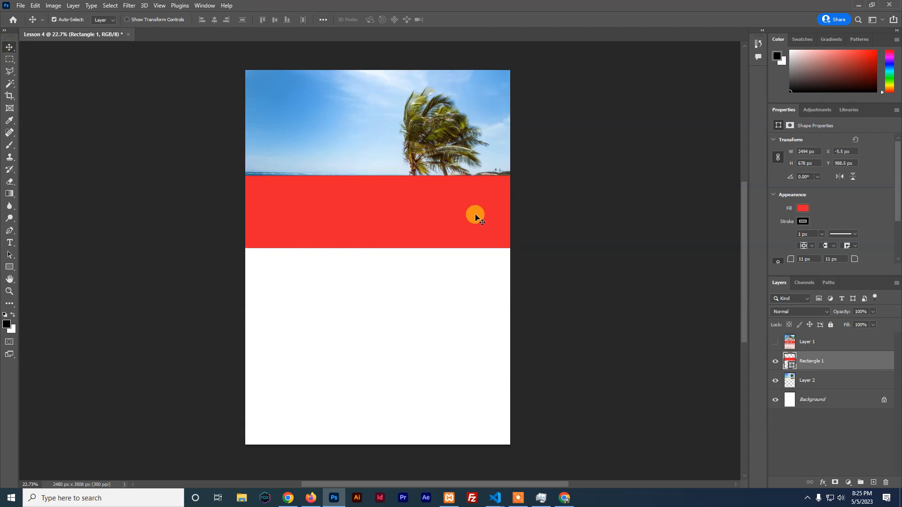
left_click(775, 342)
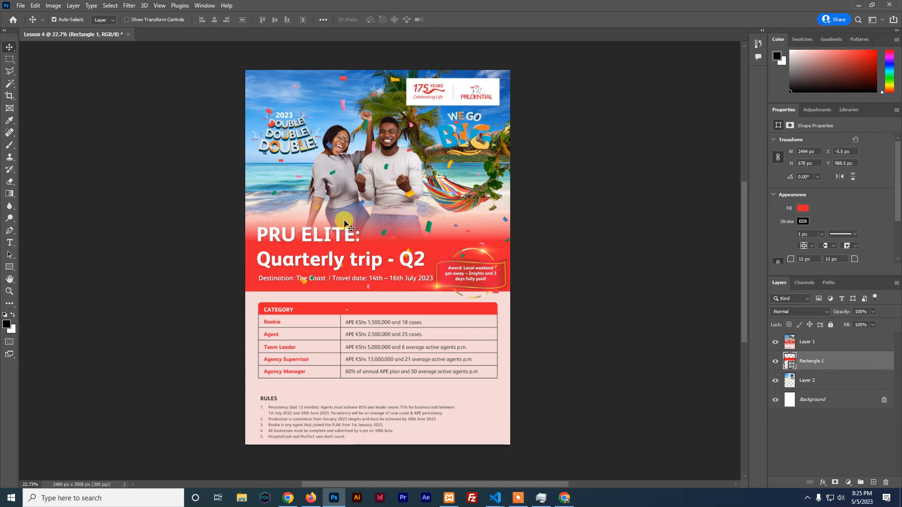
Hide the reference flyer layer and float the Layers panel beside the canvas
left_click(775, 342)
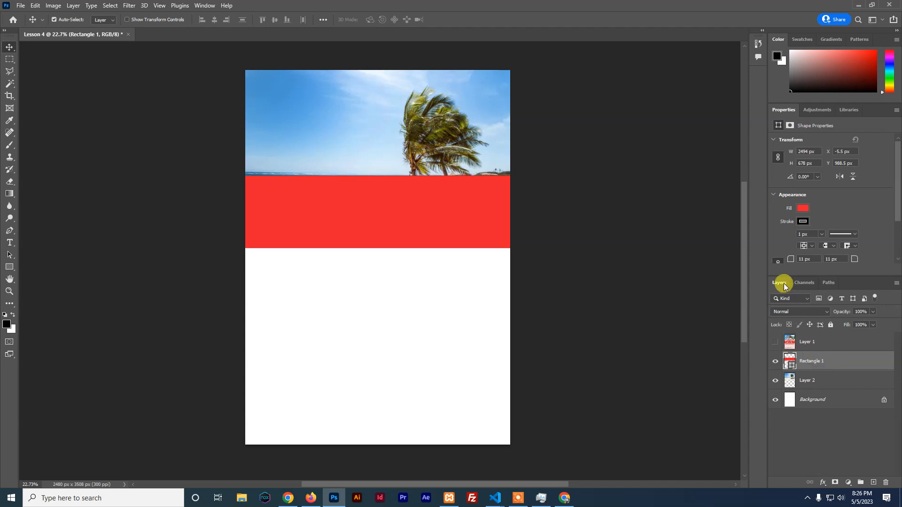
left_click_drag(784, 284, 745, 89)
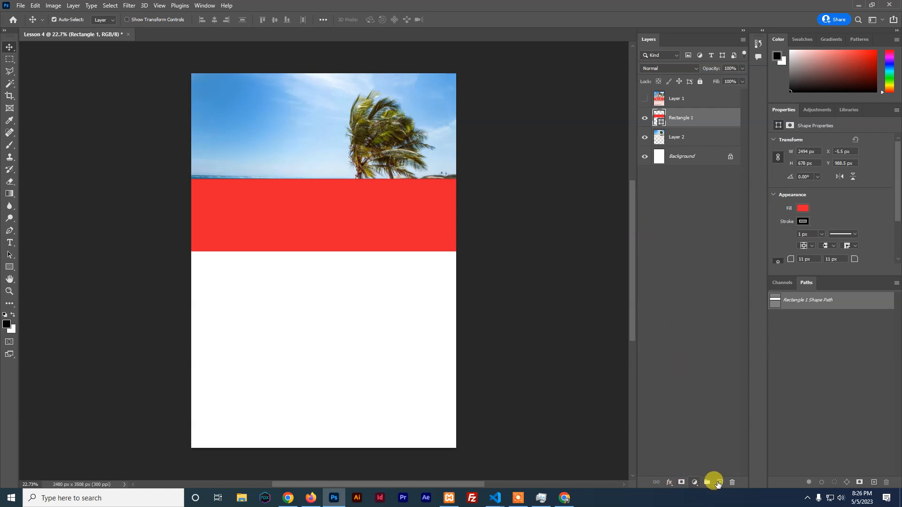
Add a white layer mask to the Rectangle 1 red band layer
left_click(672, 485)
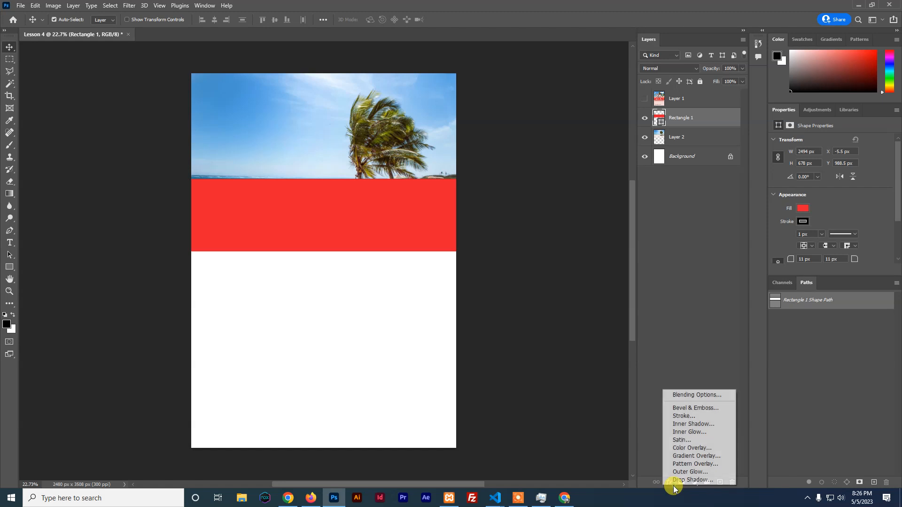
left_click(653, 414)
left_click(669, 482)
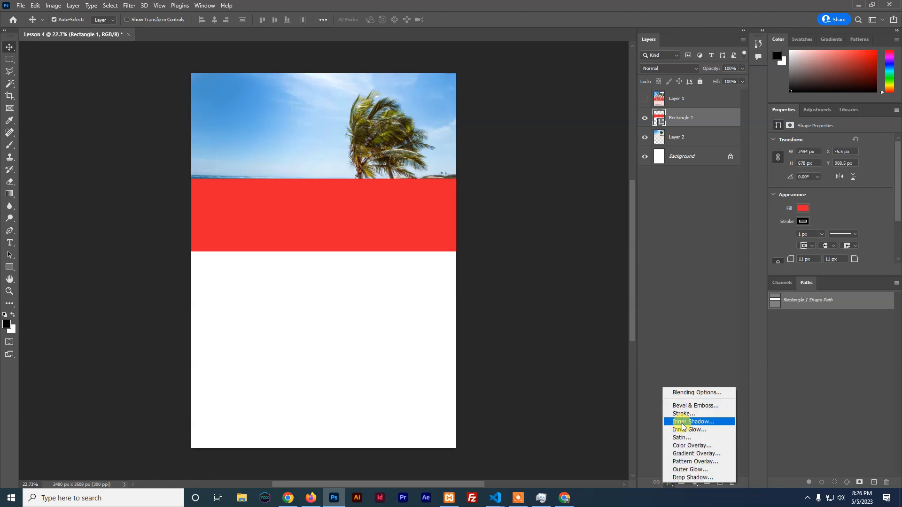
left_click(657, 365)
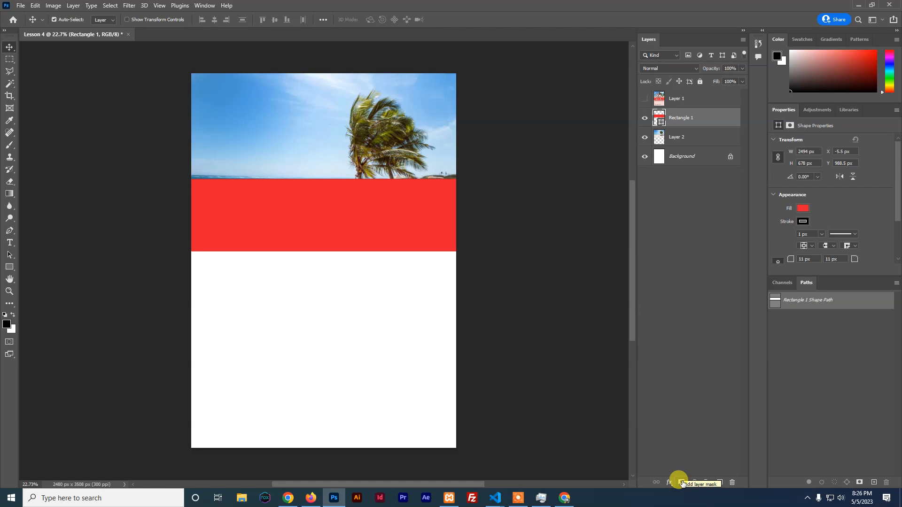
left_click(681, 482)
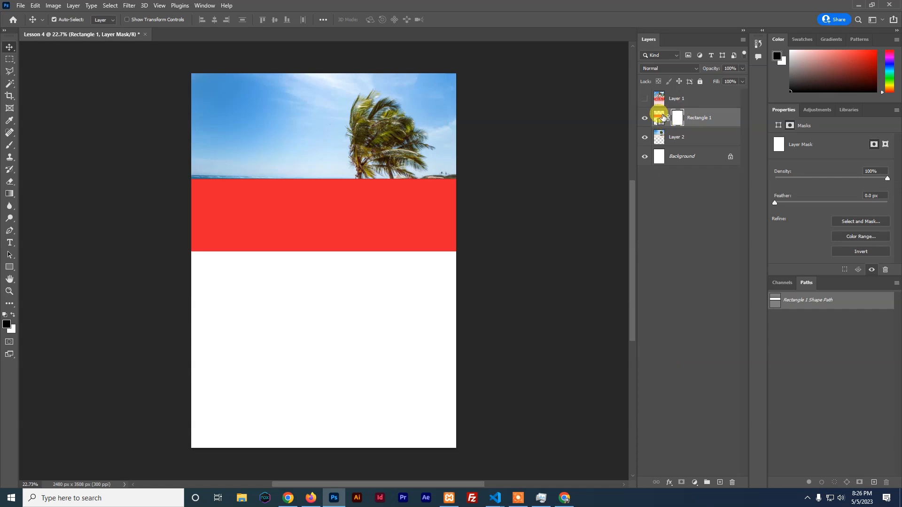
key("ctrl+z")
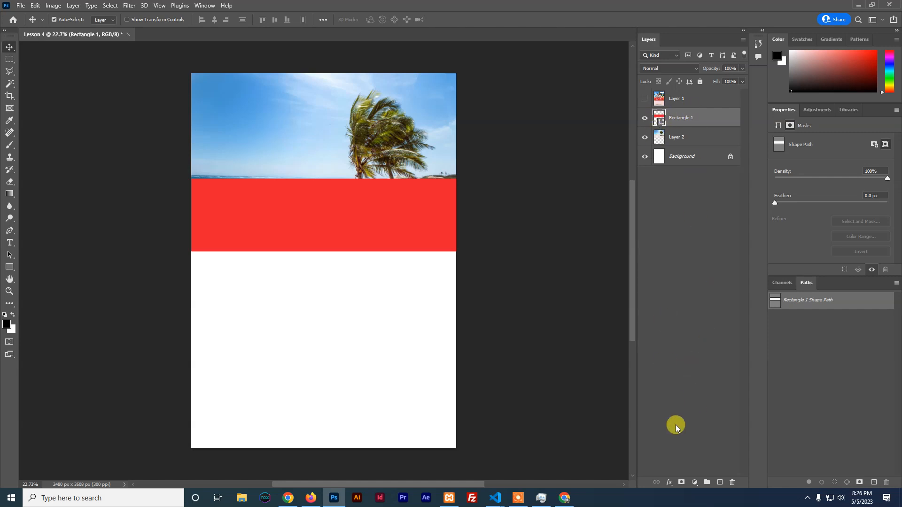
left_click(681, 482)
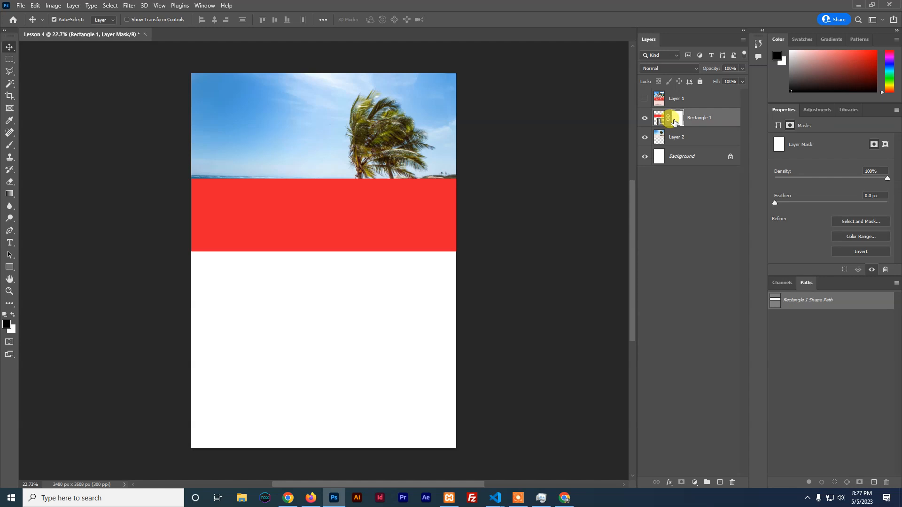
left_click(661, 119)
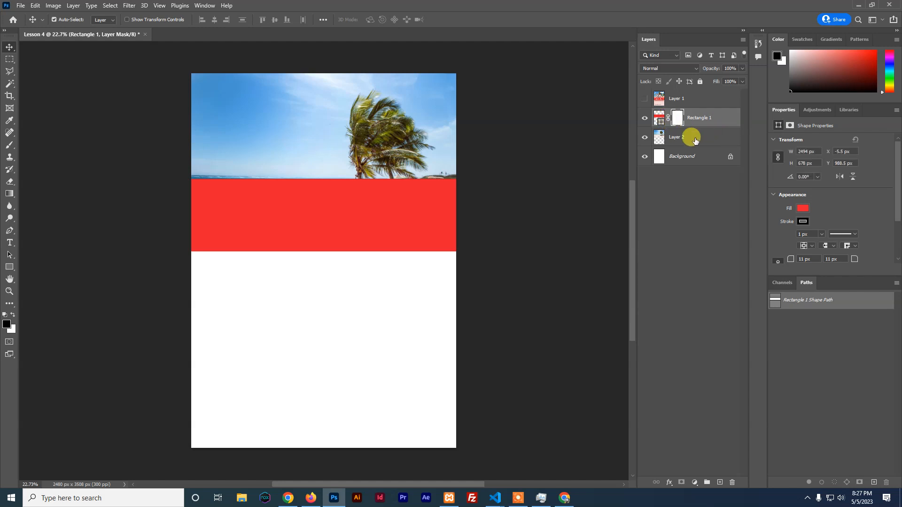
left_click(660, 119)
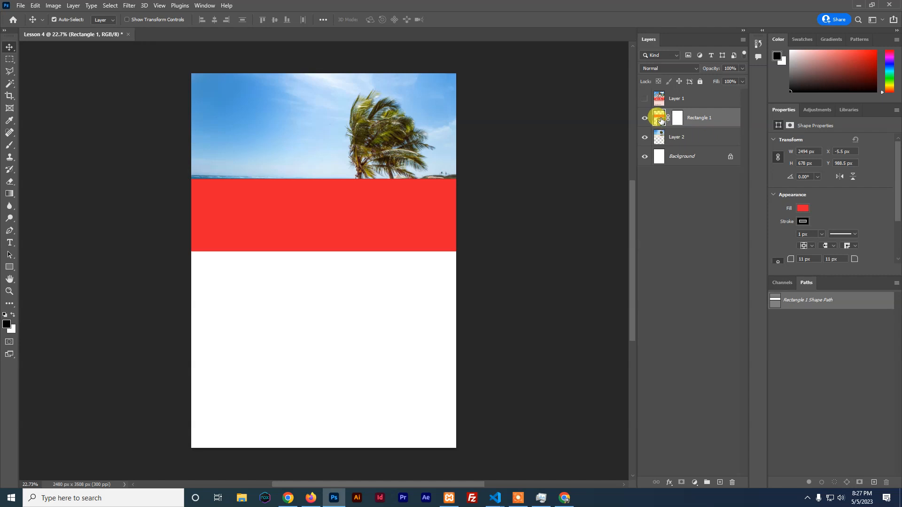
left_click(676, 120)
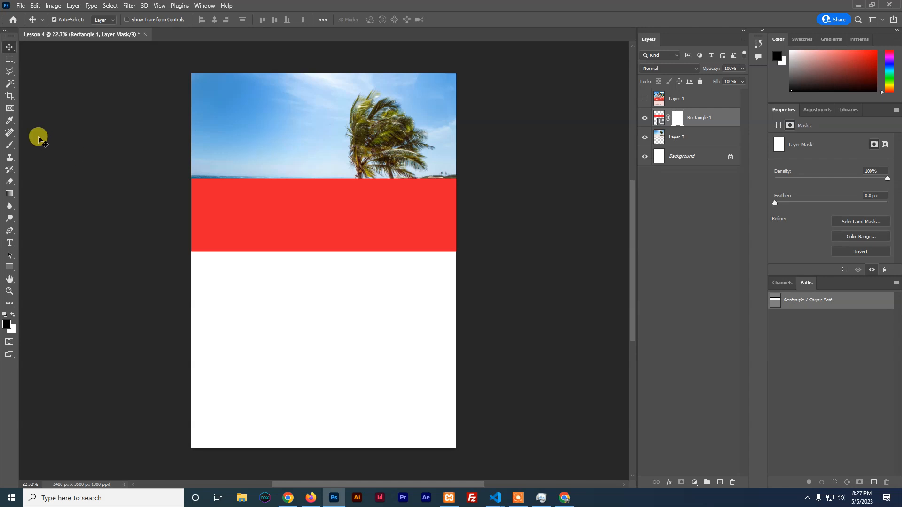
left_click(9, 121)
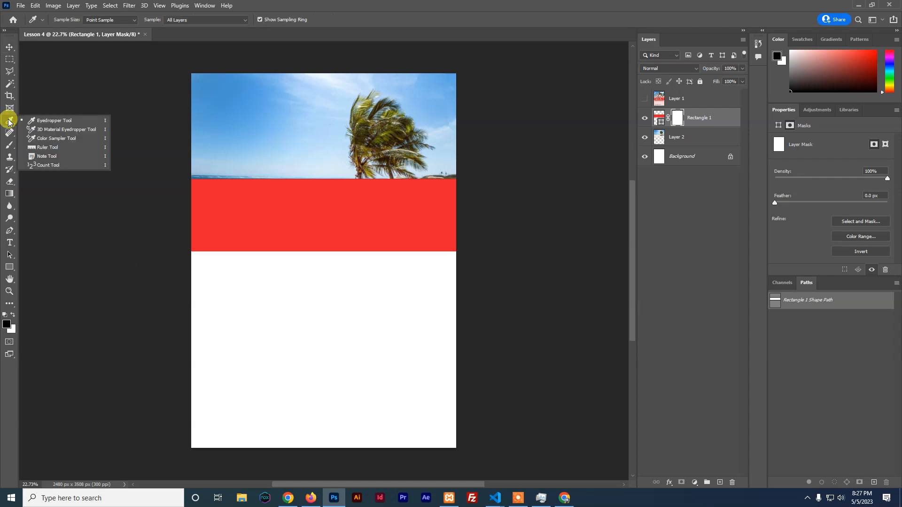
Pick the Brush tool and set a soft round tip, 0% hardness, about 600 px
left_click(8, 147)
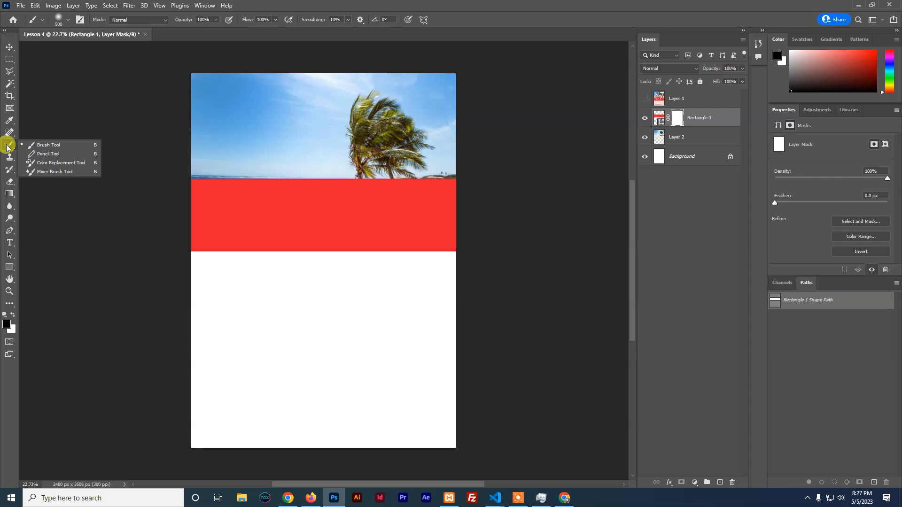
left_click(39, 149)
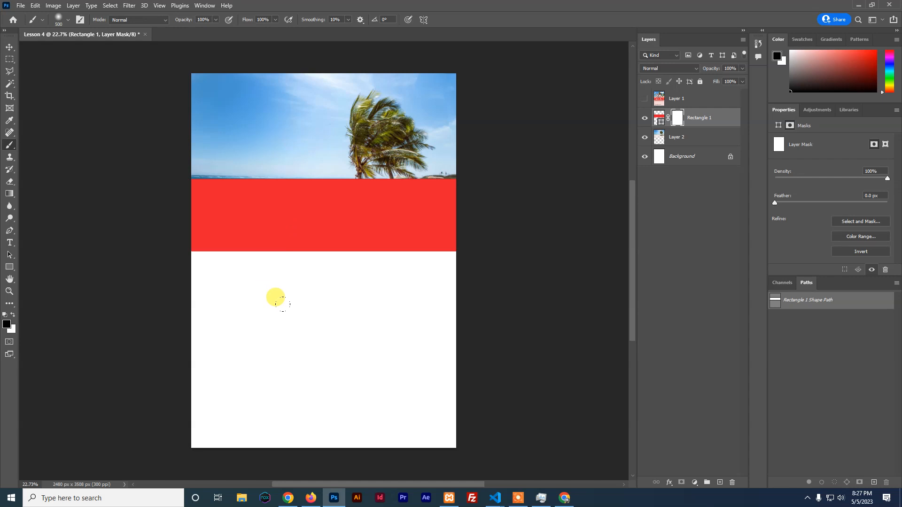
key("bracketright")
key("bracketright")
key("bracketright")
key("bracketright")
key("bracketright")
key("bracketright")
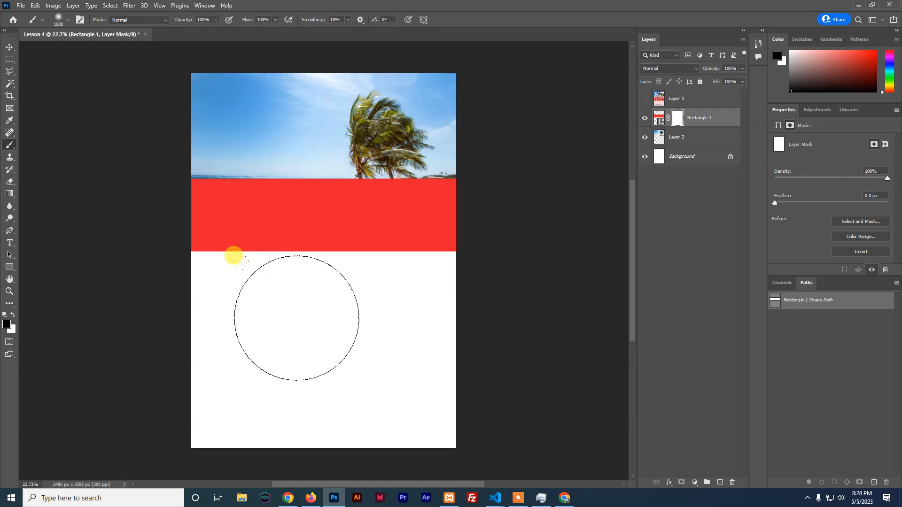
key("bracketleft")
key("bracketleft")
key("bracketleft")
key("bracketleft")
key("bracketleft")
key("bracketleft")
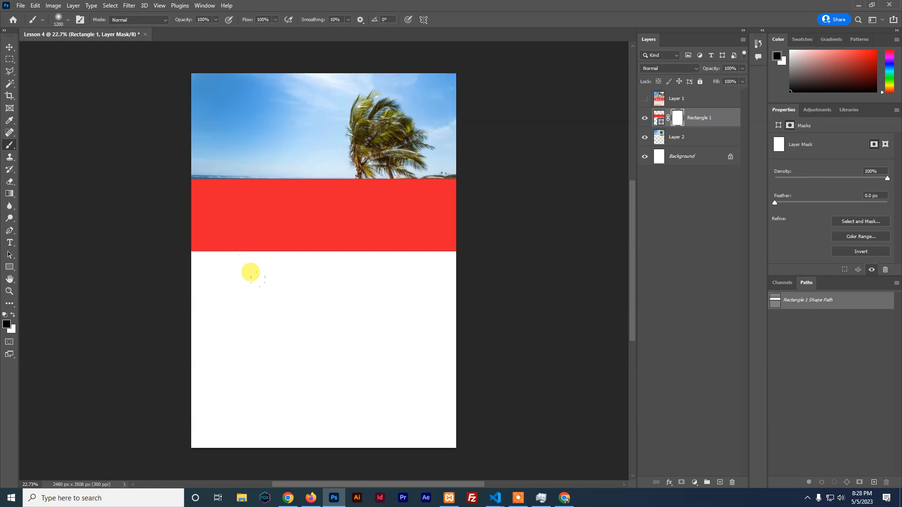
key("bracketleft")
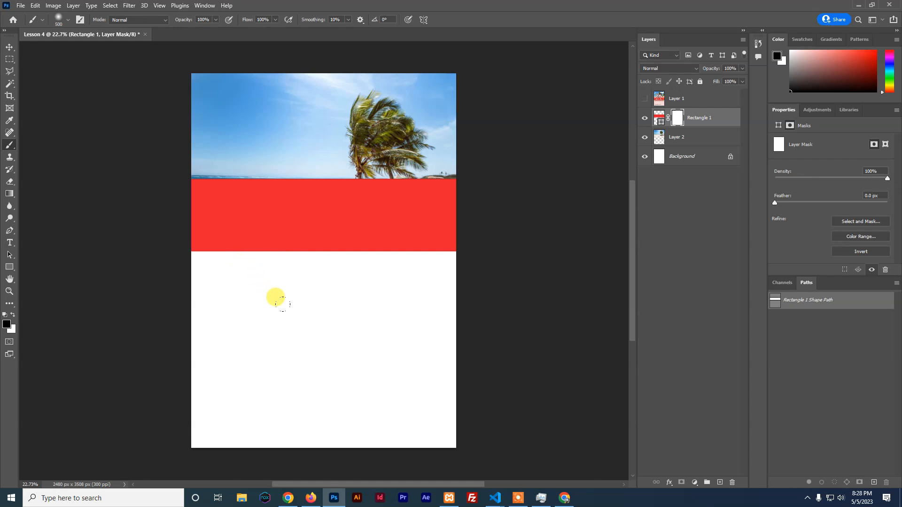
left_click(59, 21)
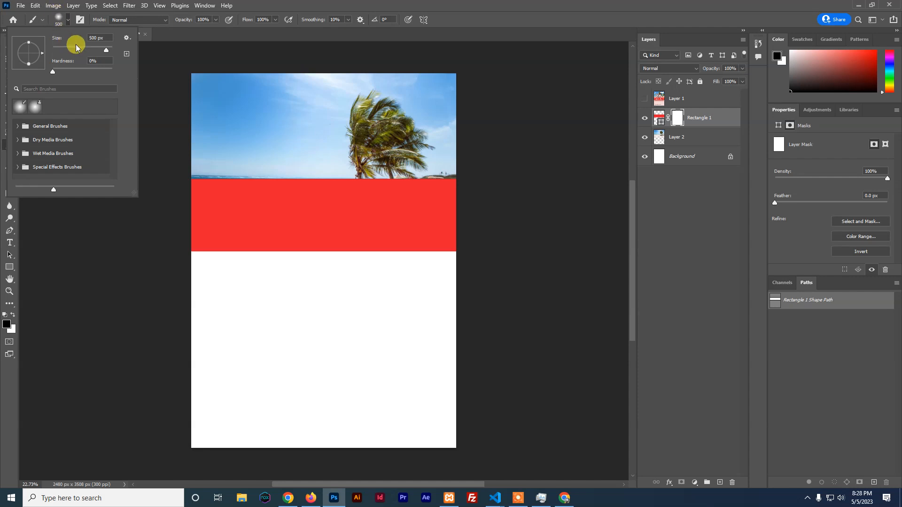
mouse_move(104, 49)
left_mouse_down()
mouse_move(58, 49)
mouse_move(101, 46)
left_mouse_up()
left_click(281, 290)
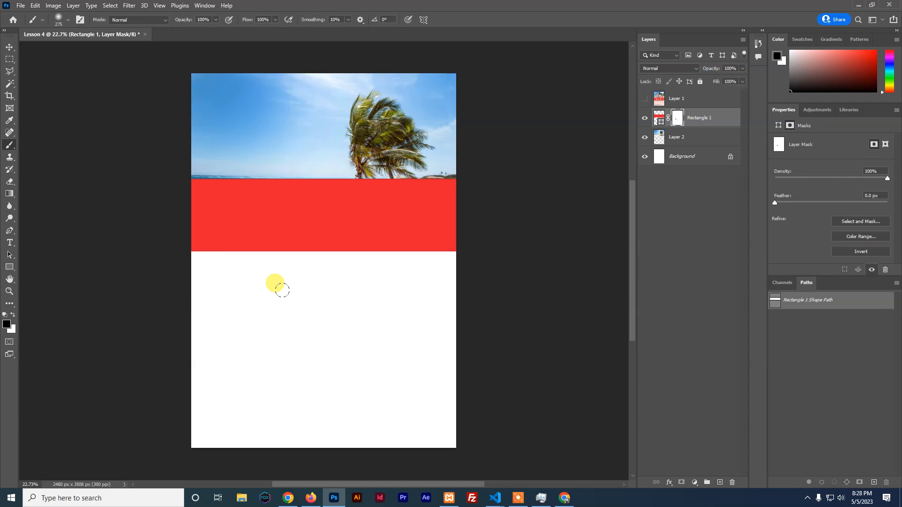
key("bracketright")
key("bracketright")
key("bracketright")
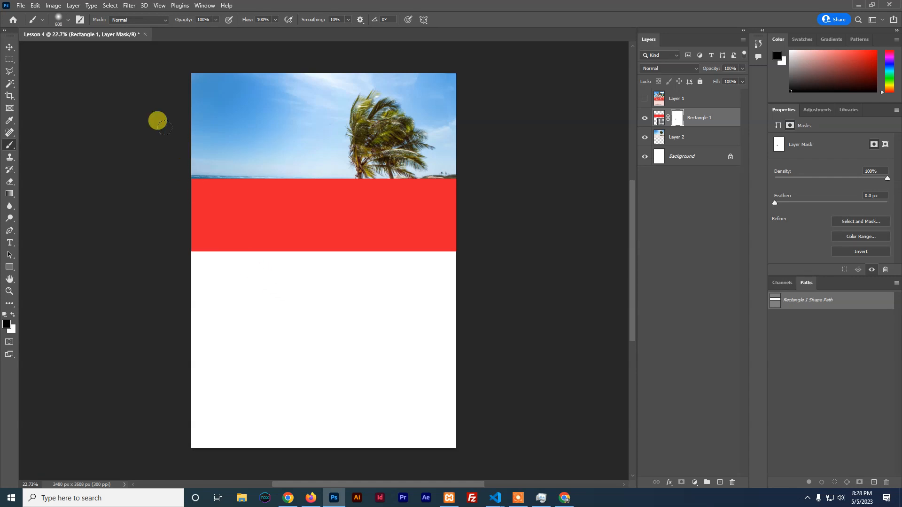
left_click(204, 20)
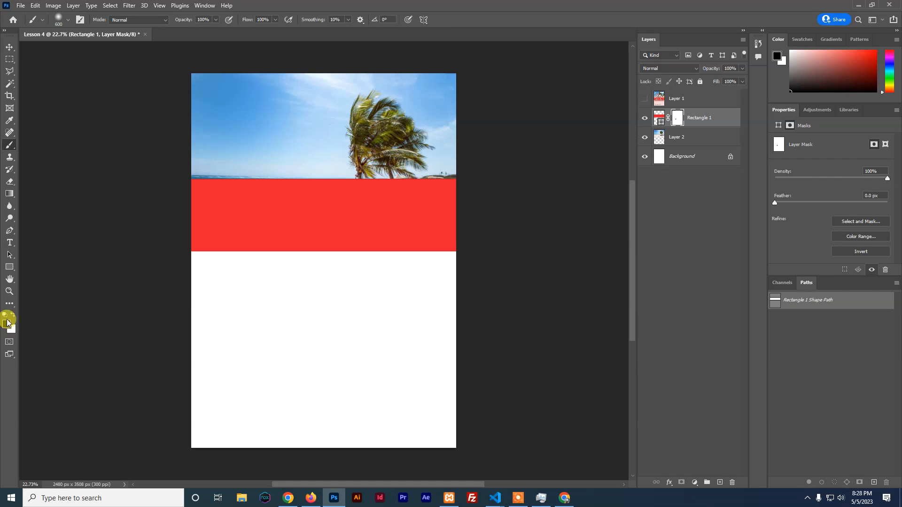
mouse_move(169, 175)
left_mouse_down()
mouse_move(426, 145)
mouse_move(496, 157)
mouse_move(216, 151)
mouse_move(135, 236)
left_mouse_up()
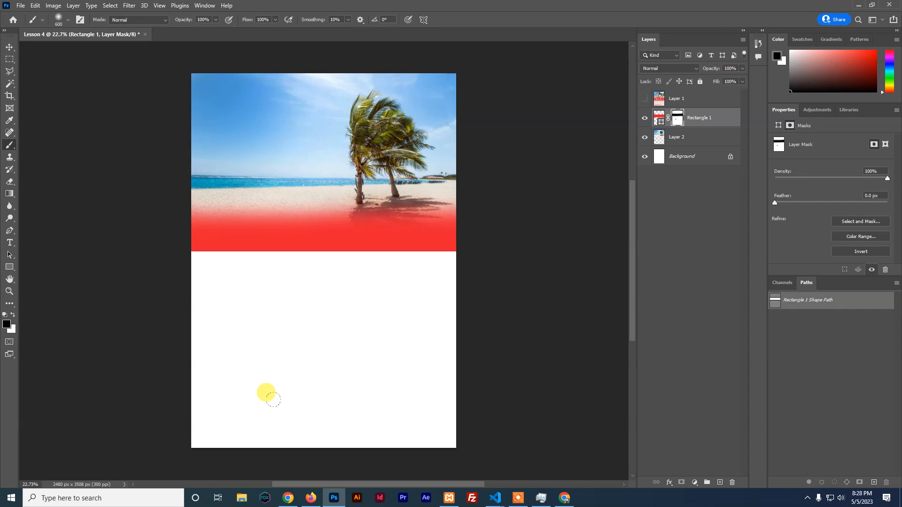
key("ctrl+z")
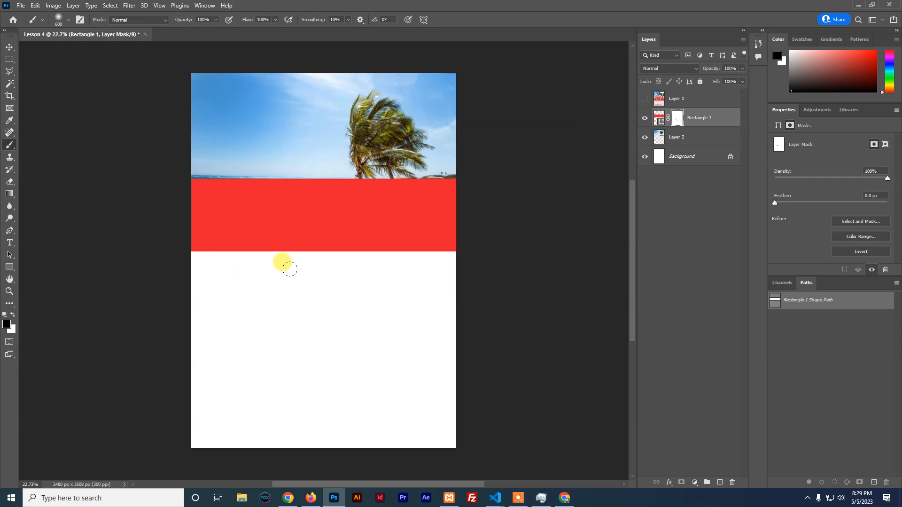
Reselect the brush and set the painting colour to black
right_click(9, 144)
left_click(35, 144)
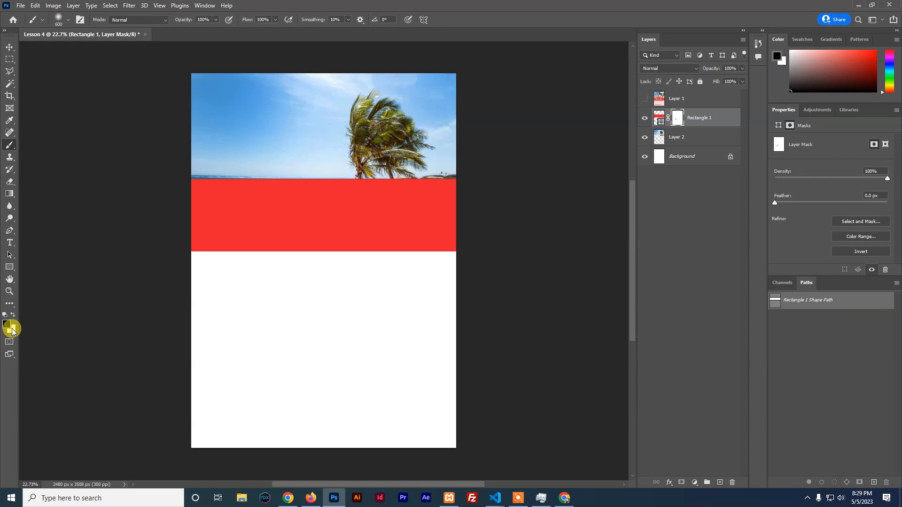
left_click(11, 316)
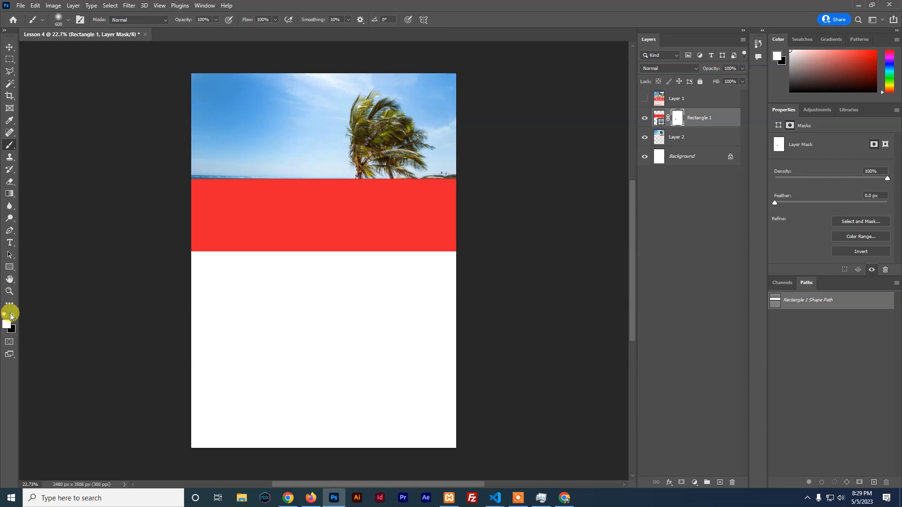
left_click(12, 316)
left_click(11, 317)
left_click(11, 316)
left_click(11, 316)
left_click(11, 316)
left_click(12, 316)
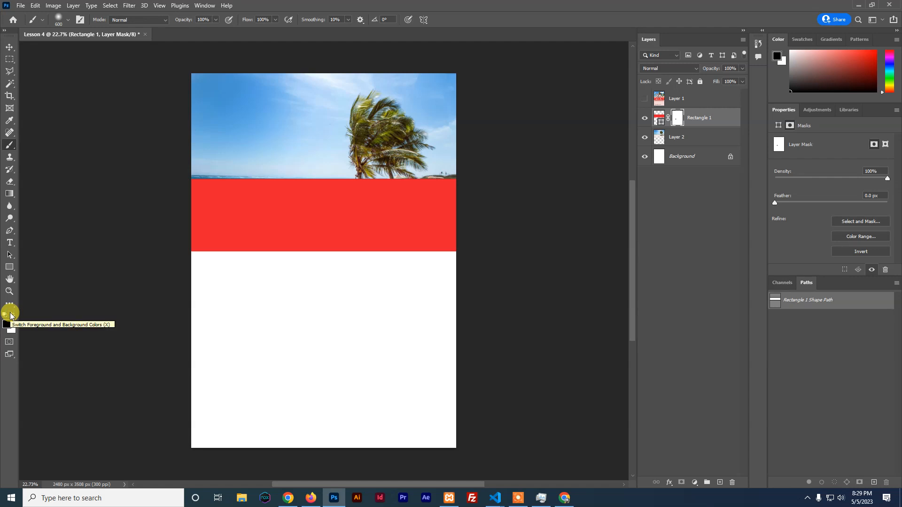
key("x")
key("x")
key("x")
key("x")
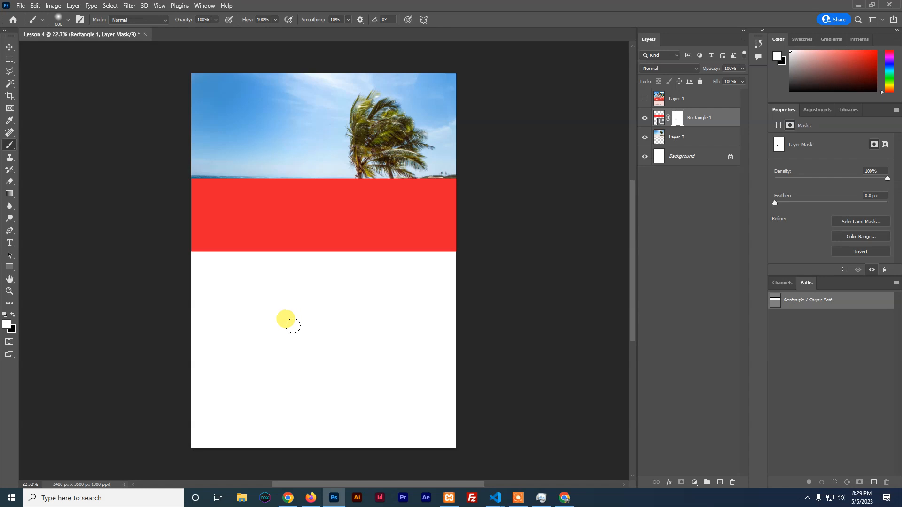
key("x")
key("x")
key("x")
key("x")
left_click(11, 317)
left_click(12, 317)
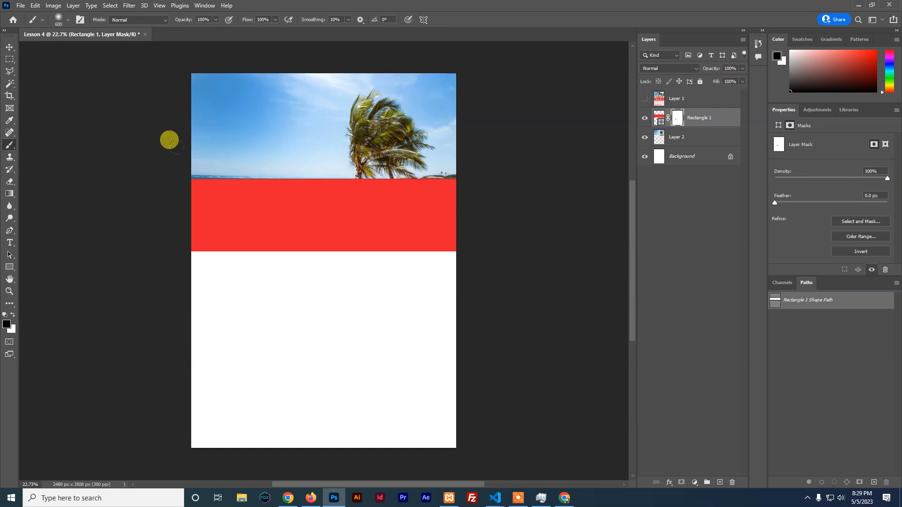
Paint black on the mask at 25% then 16% opacity to fade the band's top
mouse_move(172, 143)
left_mouse_down()
mouse_move(475, 148)
mouse_move(418, 132)
mouse_move(172, 148)
mouse_move(381, 156)
mouse_move(462, 140)
left_mouse_up()
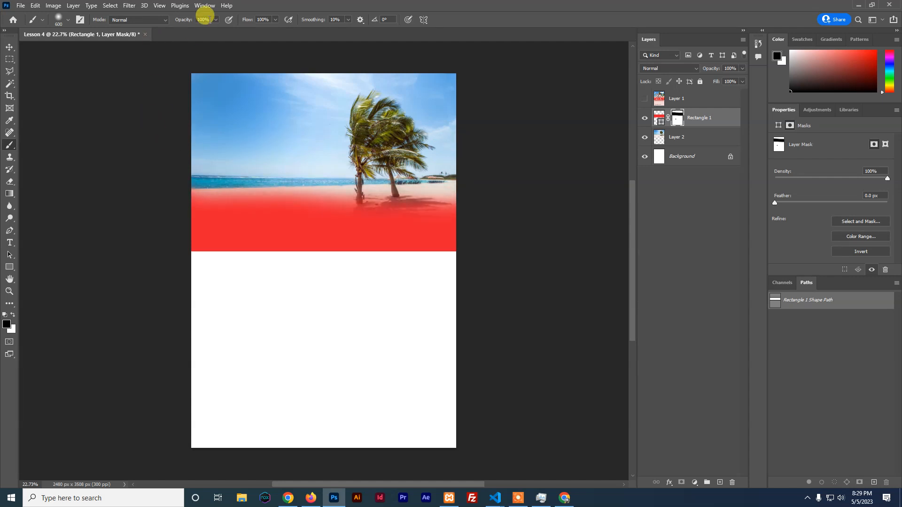
left_click(215, 20)
left_click_drag(217, 29, 179, 29)
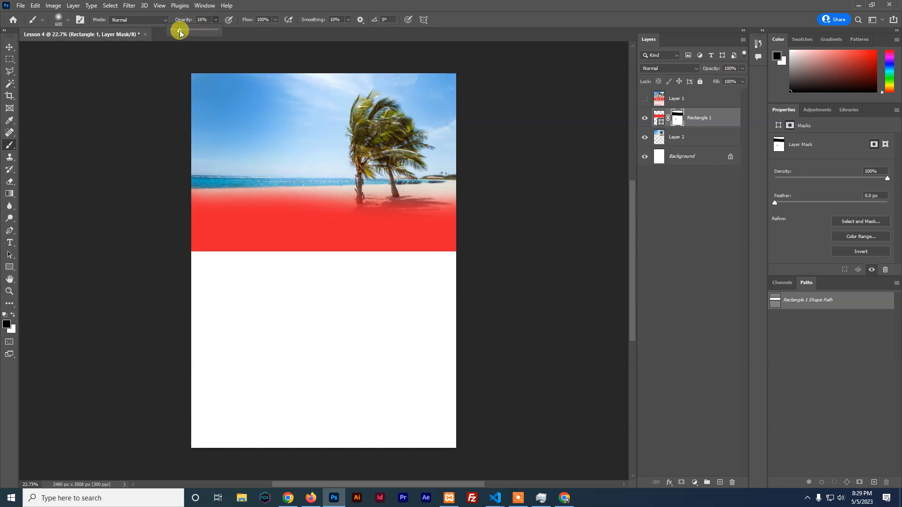
left_click(227, 109)
mouse_move(237, 114)
left_mouse_down()
mouse_move(225, 152)
mouse_move(175, 167)
mouse_move(416, 165)
mouse_move(160, 177)
mouse_move(338, 178)
mouse_move(177, 185)
mouse_move(321, 199)
mouse_move(440, 194)
mouse_move(147, 176)
mouse_move(400, 187)
mouse_move(231, 171)
mouse_move(310, 174)
left_mouse_up()
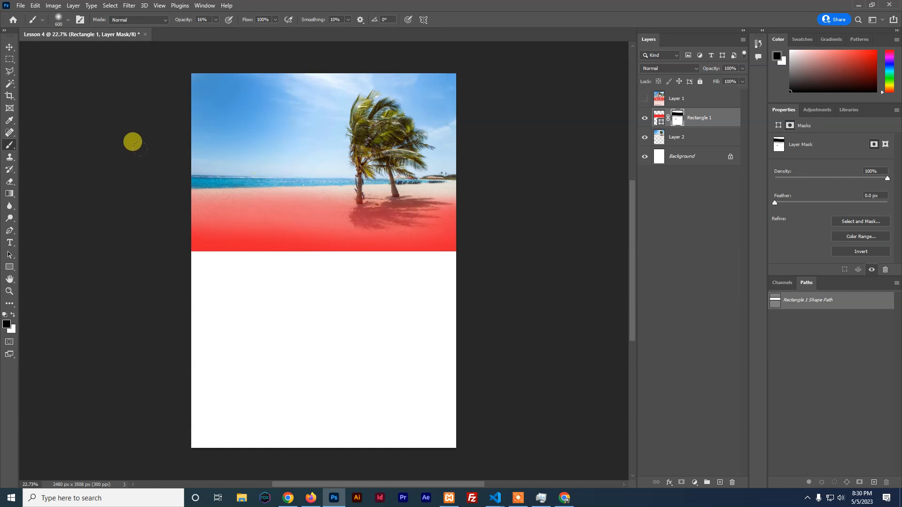
Refine the fade at 52% opacity, alternating white and black around the shoreline and sea
left_click(216, 20)
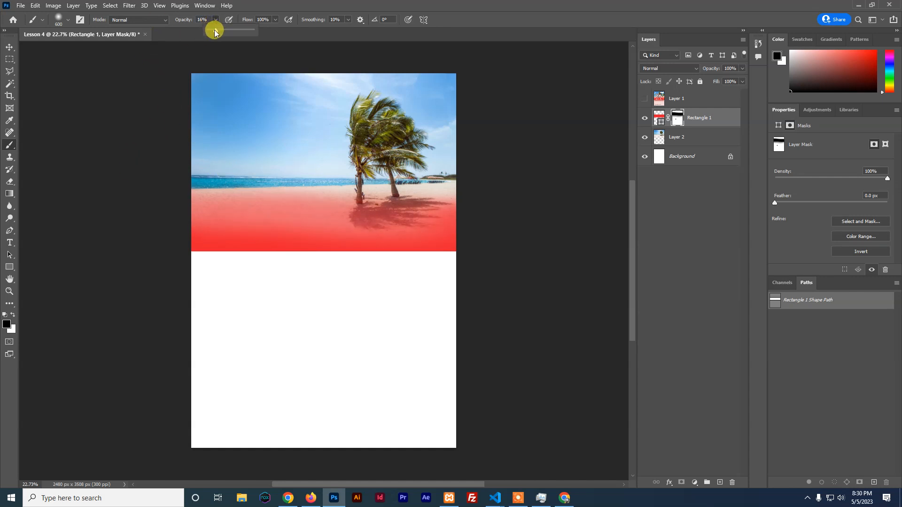
left_click_drag(224, 29, 230, 29)
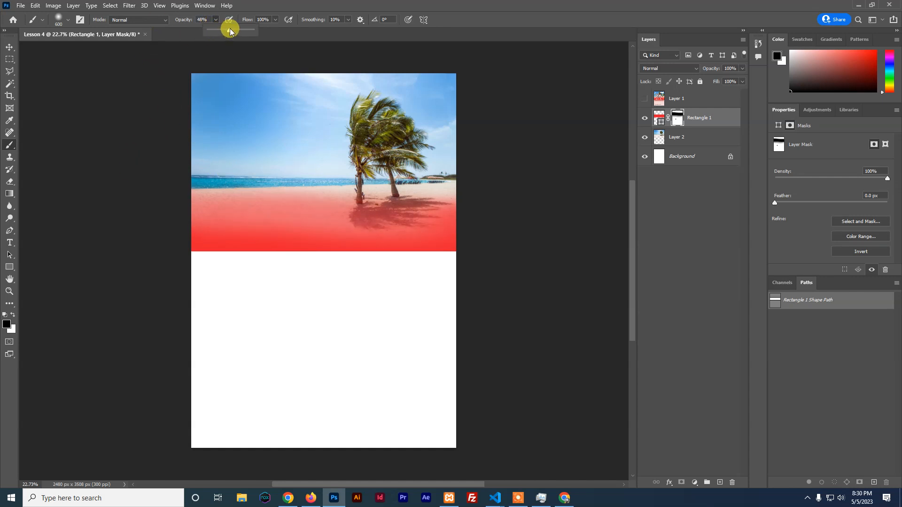
left_click(13, 315)
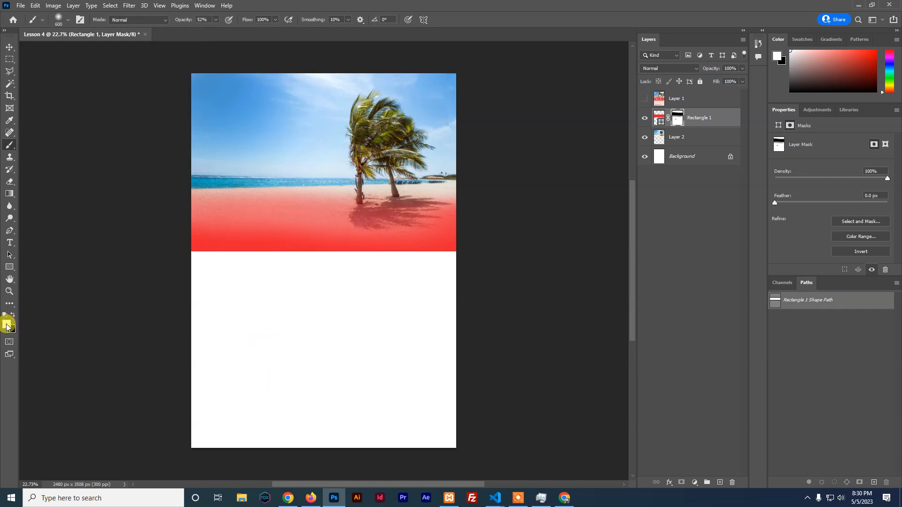
mouse_move(174, 218)
left_mouse_down()
mouse_move(183, 209)
mouse_move(165, 208)
mouse_move(413, 197)
mouse_move(243, 200)
mouse_move(211, 191)
mouse_move(396, 192)
mouse_move(324, 188)
mouse_move(204, 155)
mouse_move(373, 180)
left_mouse_up()
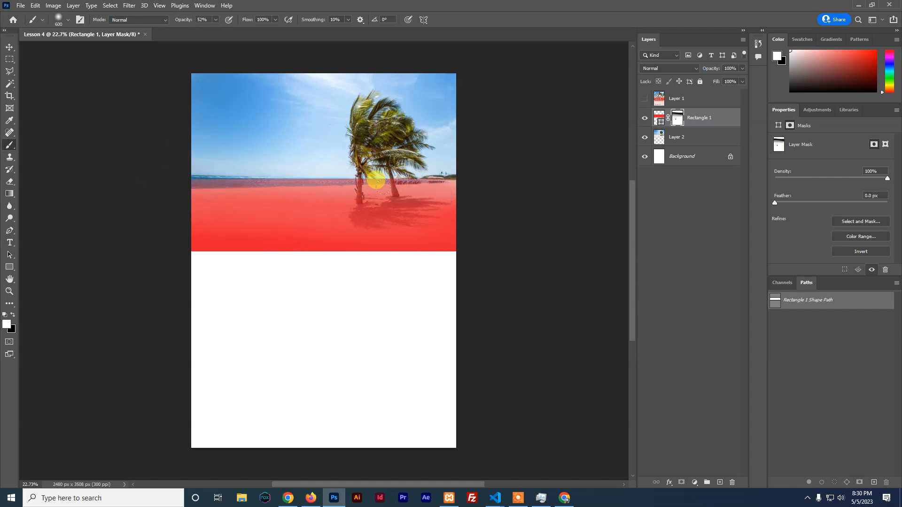
key("x")
mouse_move(161, 145)
left_mouse_down()
mouse_move(390, 190)
mouse_move(315, 136)
left_mouse_up()
mouse_move(173, 135)
left_mouse_down()
mouse_move(444, 152)
mouse_move(189, 137)
mouse_move(172, 145)
mouse_move(394, 141)
mouse_move(440, 152)
mouse_move(146, 140)
mouse_move(400, 147)
mouse_move(285, 156)
mouse_move(163, 149)
mouse_move(385, 142)
mouse_move(482, 170)
mouse_move(407, 264)
mouse_move(325, 208)
mouse_move(329, 182)
mouse_move(241, 169)
mouse_move(225, 181)
mouse_move(223, 206)
mouse_move(182, 197)
mouse_move(214, 191)
mouse_move(367, 227)
mouse_move(395, 191)
mouse_move(408, 187)
mouse_move(428, 207)
mouse_move(320, 269)
left_mouse_up()
key("x")
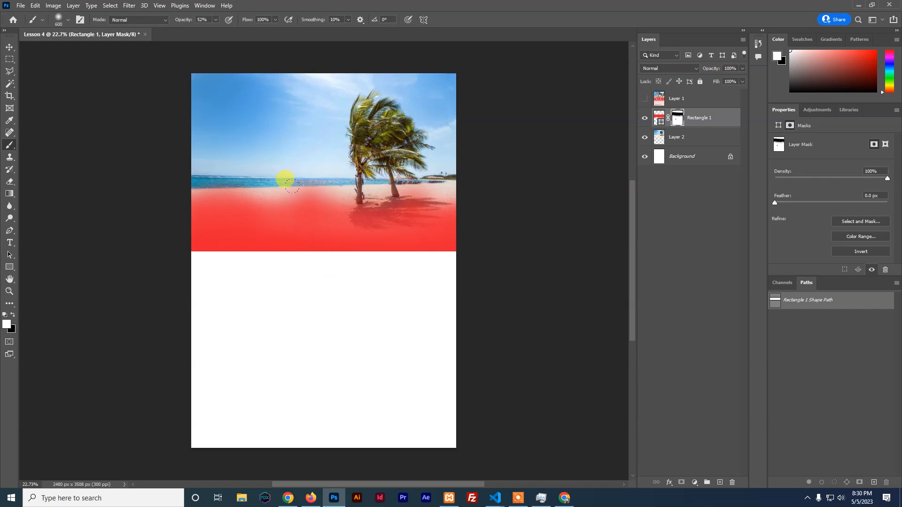
left_click_drag(315, 192, 294, 177)
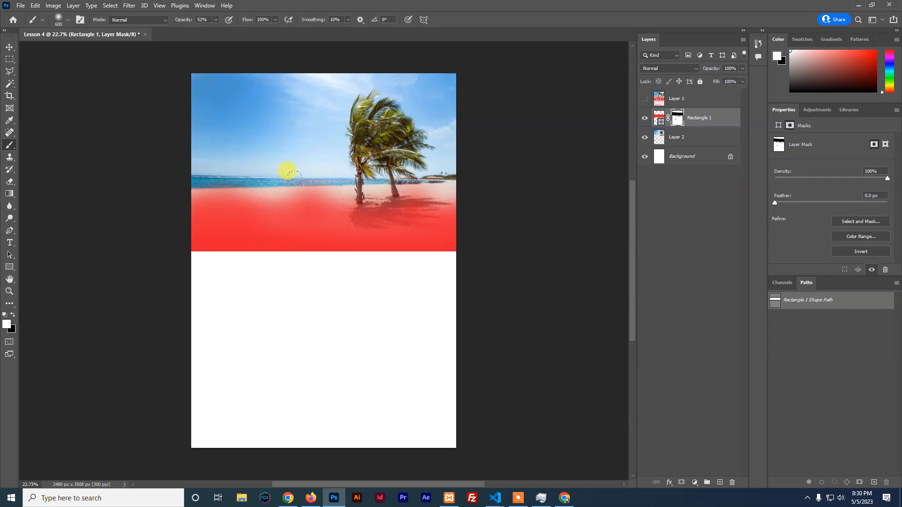
key("x")
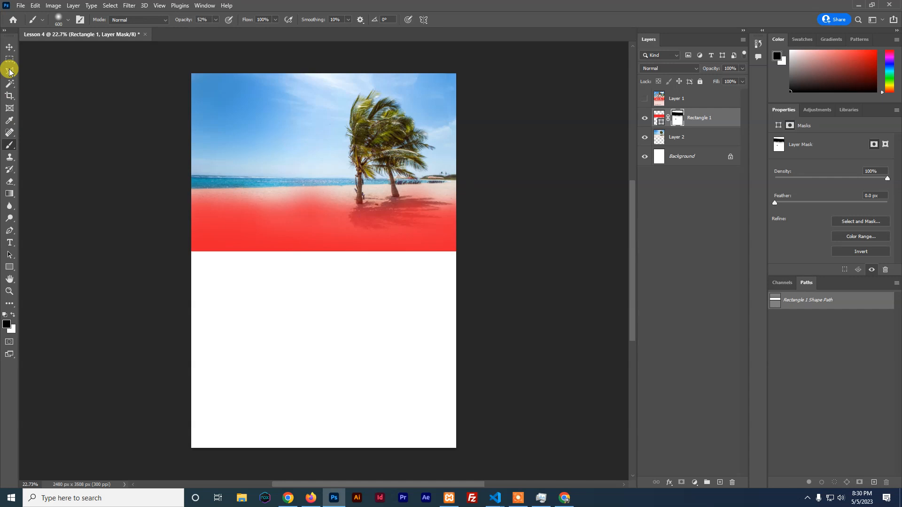
Replace the placeholder with a 'Twende Diani' text layer in the white area below the band
left_click(10, 243)
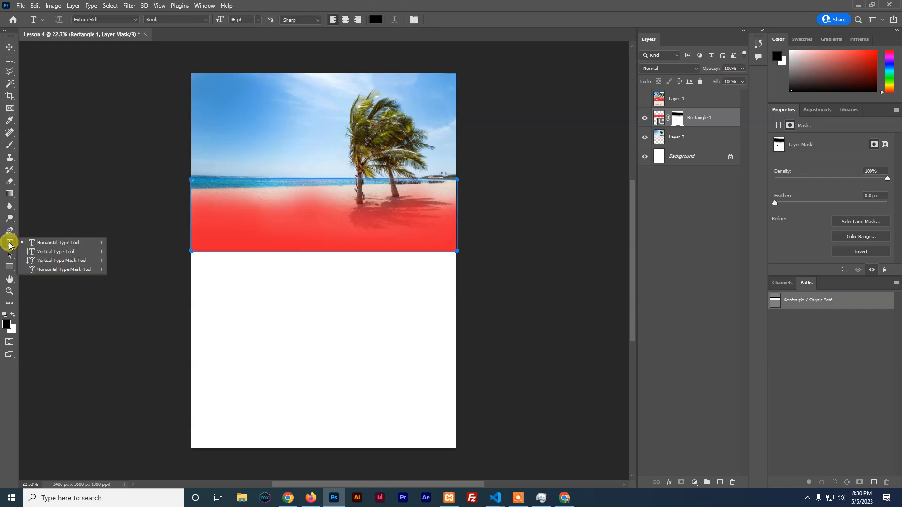
left_click(222, 317)
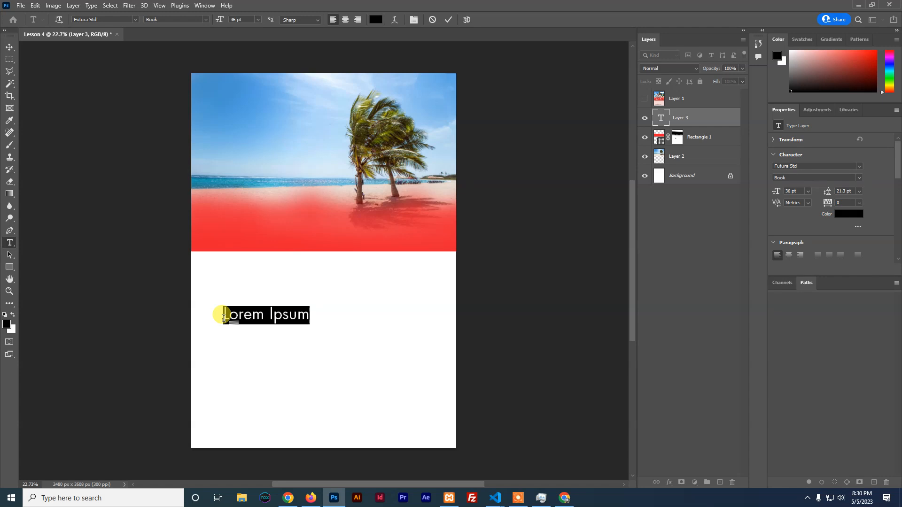
key("BackSpace")
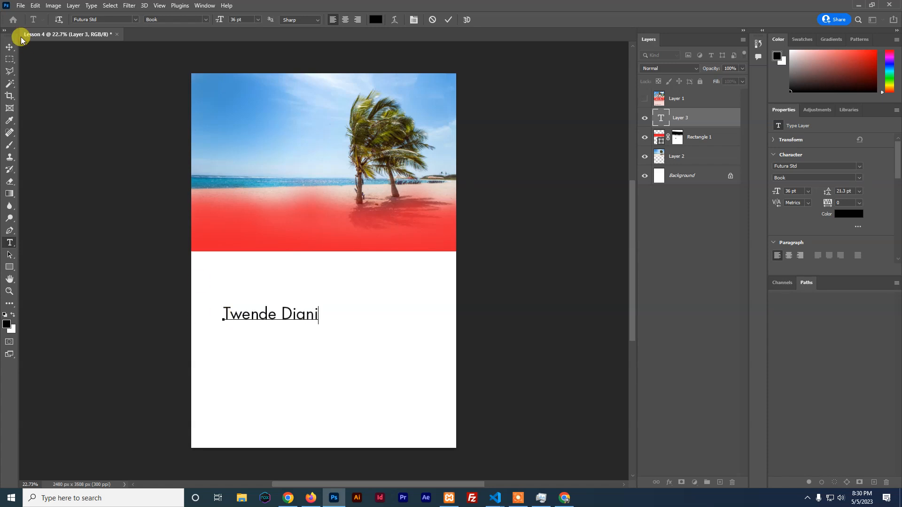
left_click(9, 47)
left_click(799, 166)
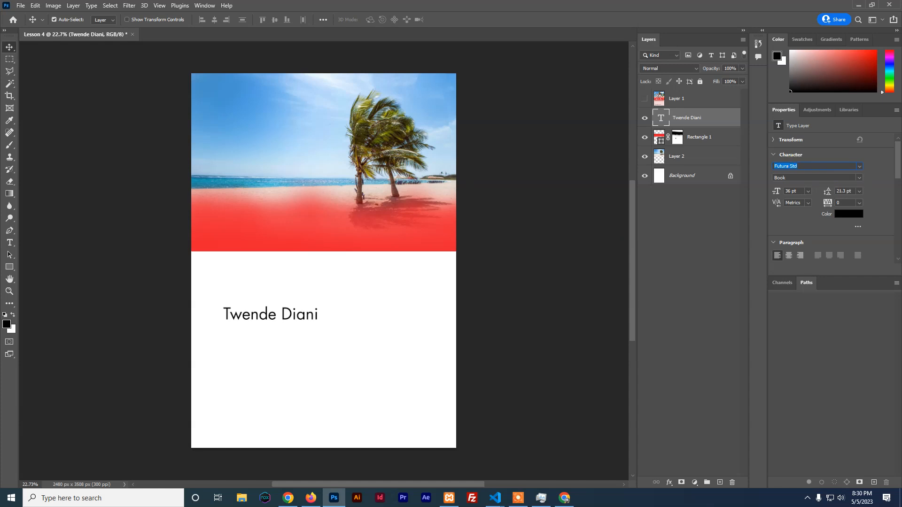
Set the TWENDE DIANI title font to Roboto Black, then bring Firefox to the front
type("rocke")
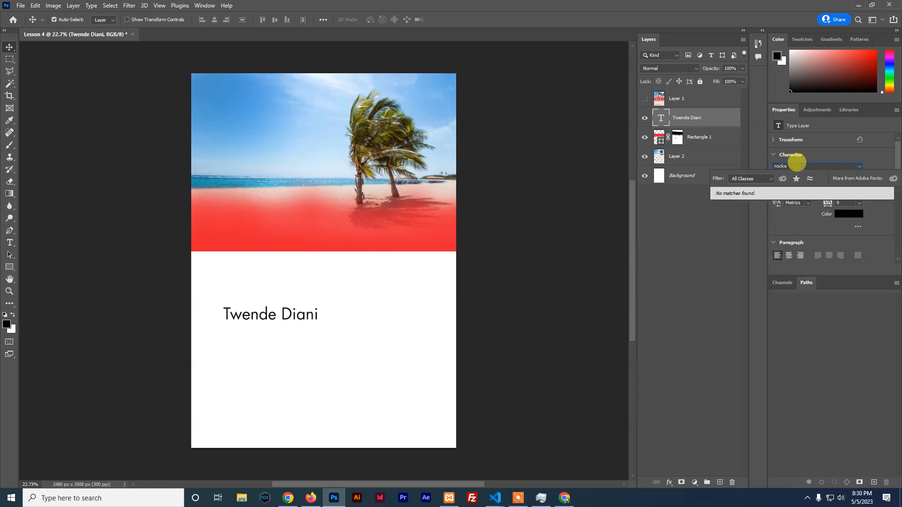
key("BackSpace")
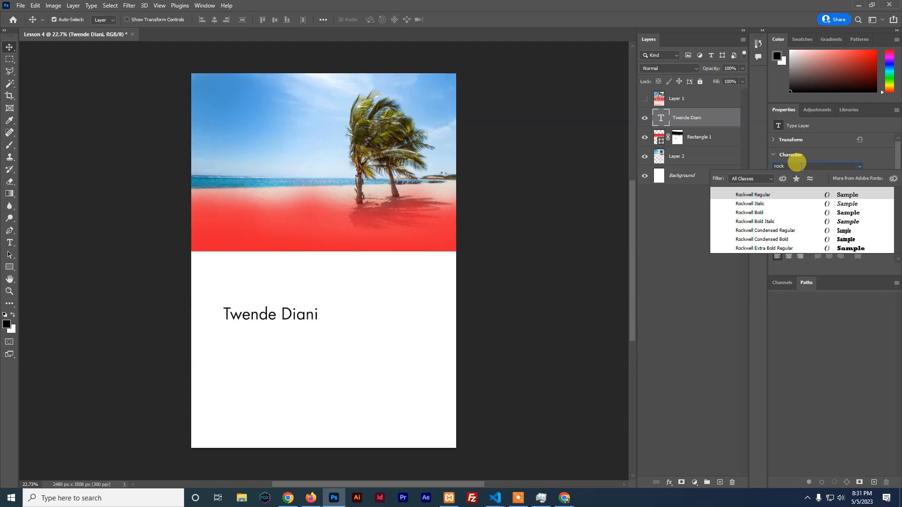
key("BackSpace")
key("BackSpace")
key("BackSpace")
key("BackSpace")
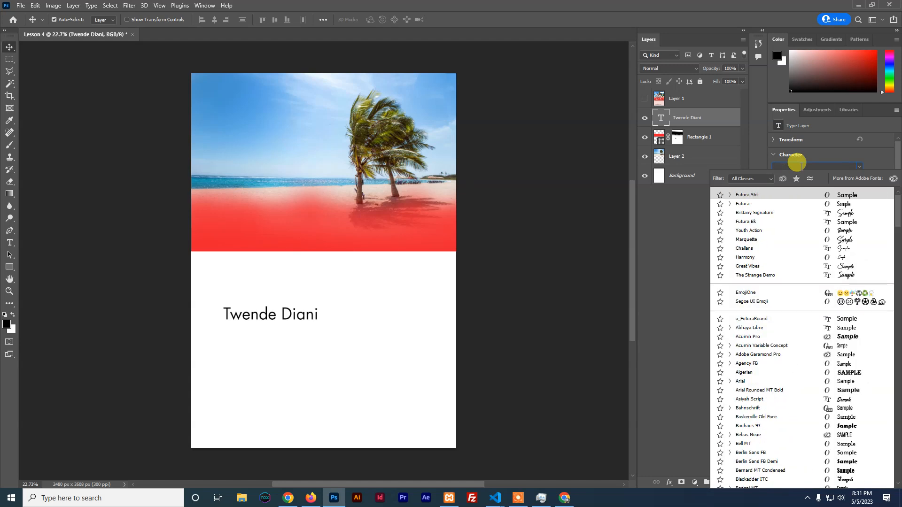
type("oboto")
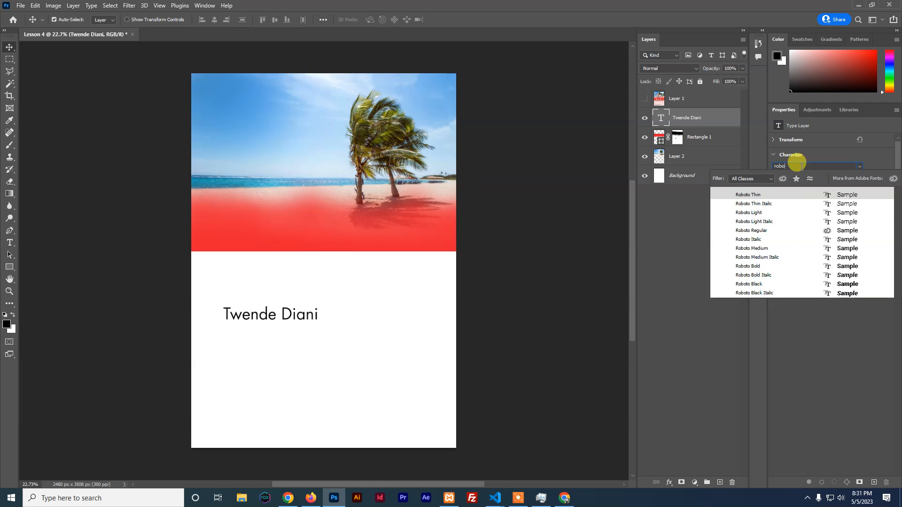
left_click(748, 284)
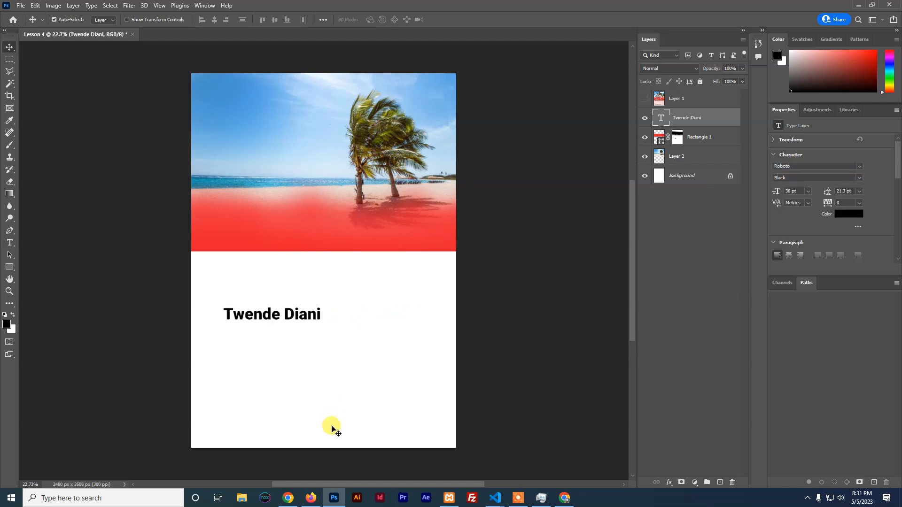
left_click(311, 497)
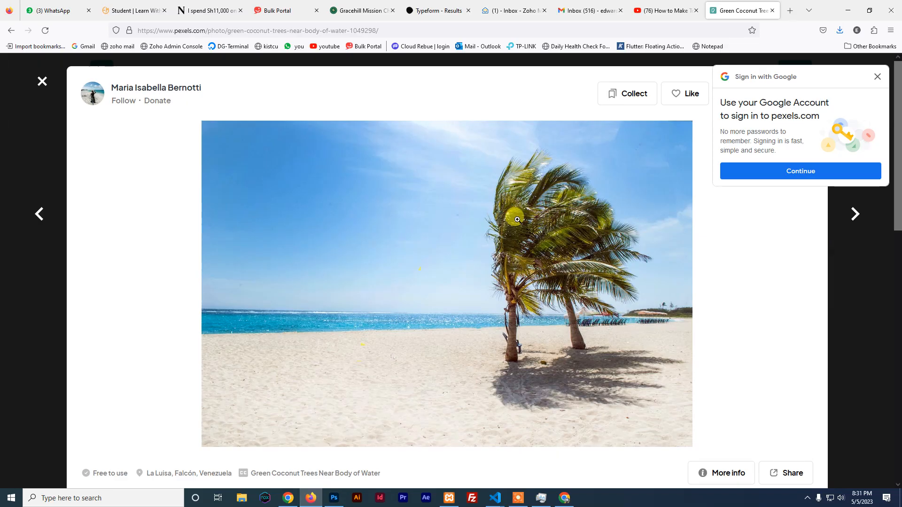
In a new Firefox tab, search Google for dafont
left_click(791, 12)
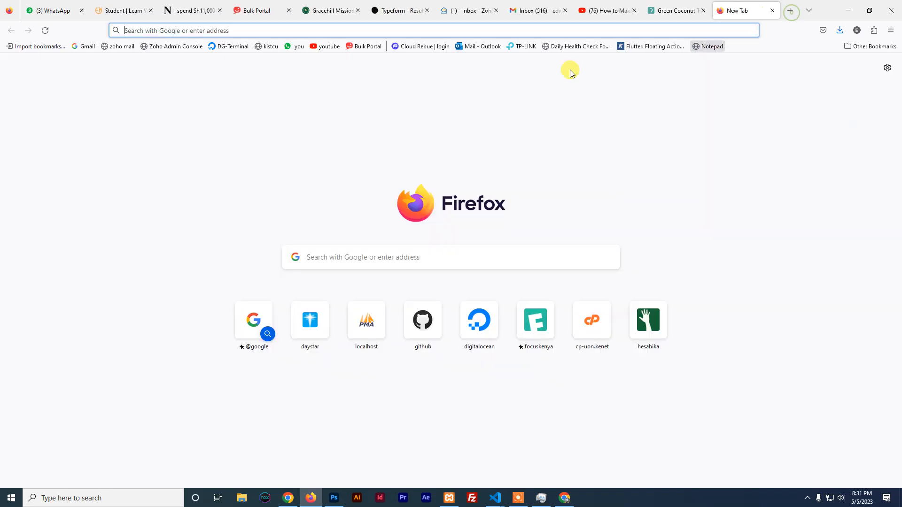
left_click(343, 29)
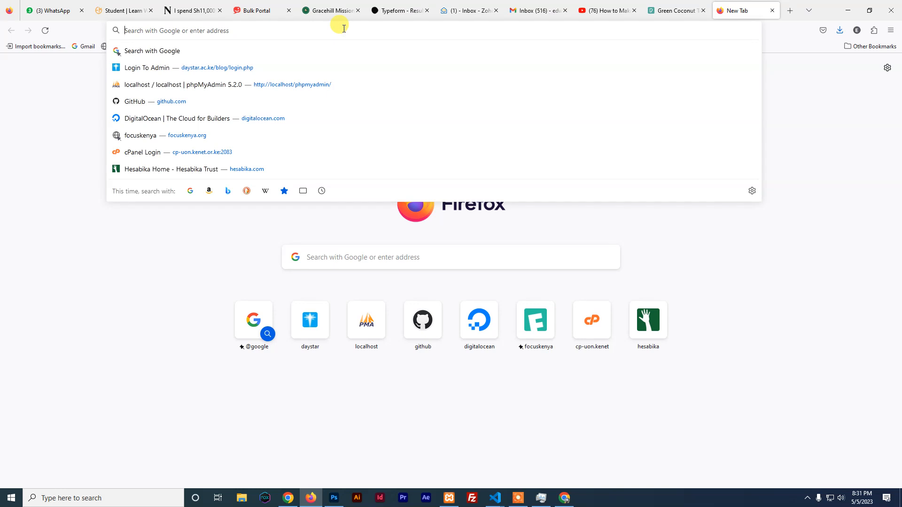
type("dafaont")
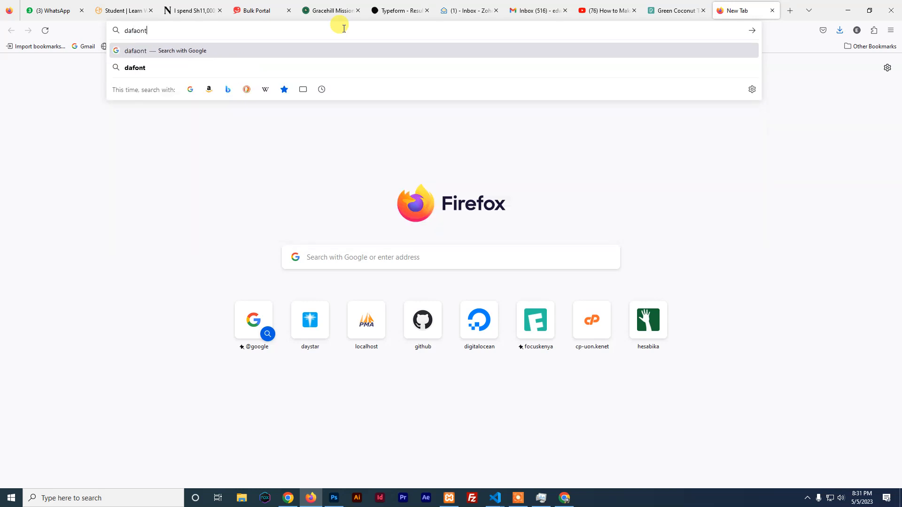
key("Return")
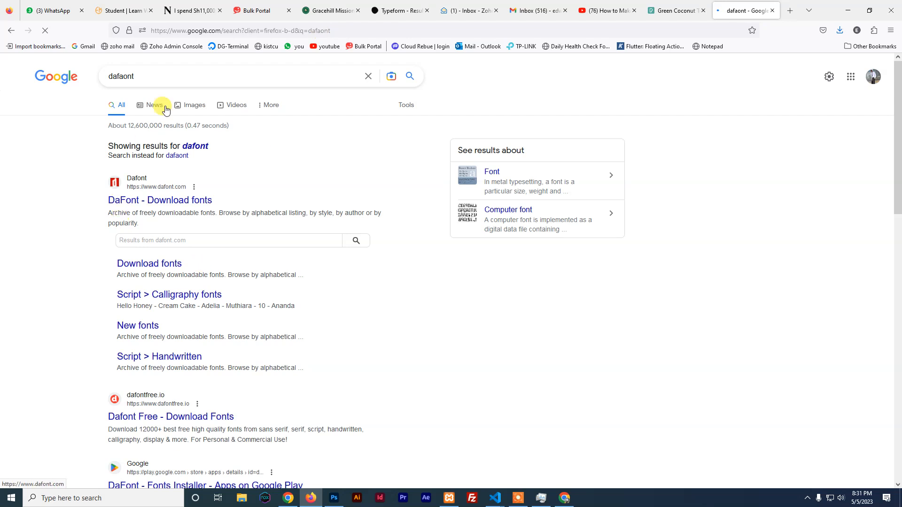
Search for 'fontsquirrel matcherator', then replace the query with 'befonts'
left_click_drag(147, 77, 92, 77)
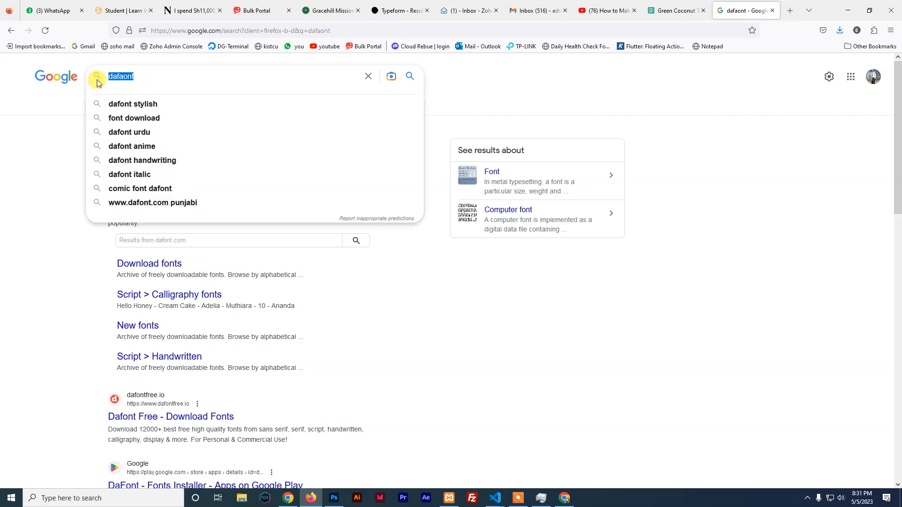
type("fon")
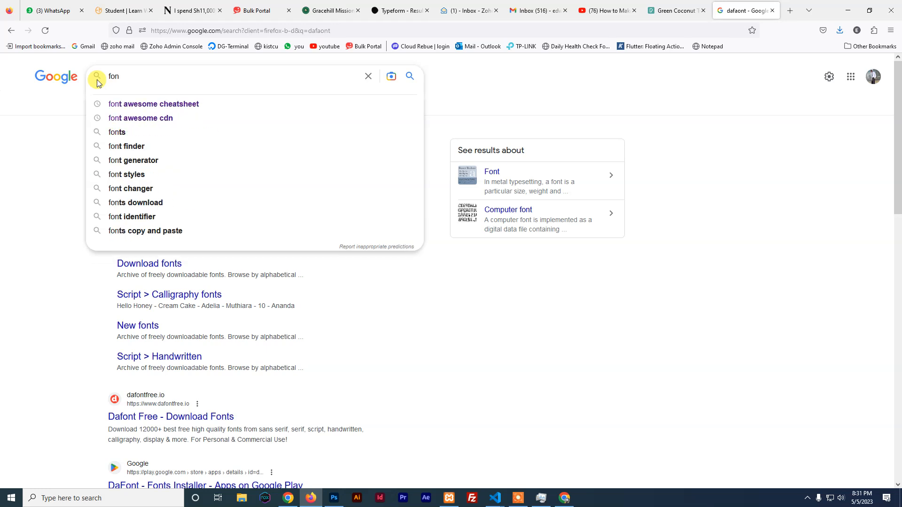
type("tsqu")
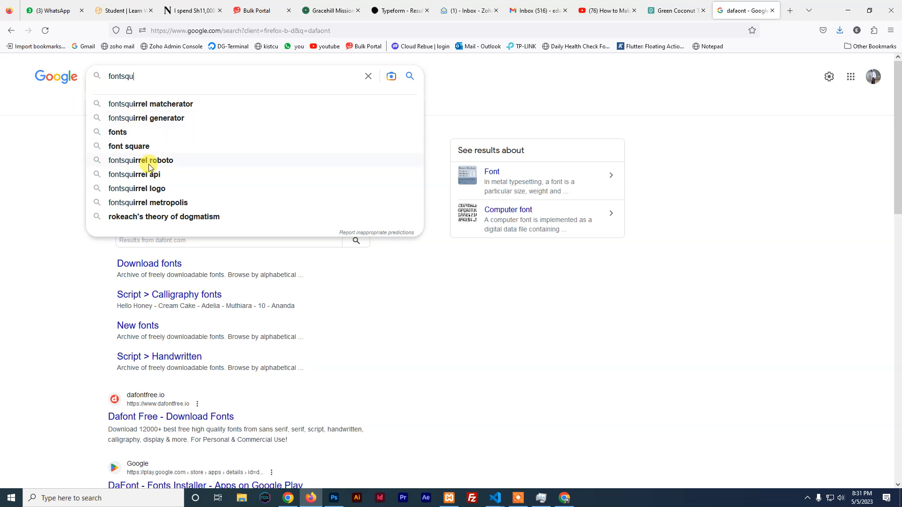
left_click(144, 96)
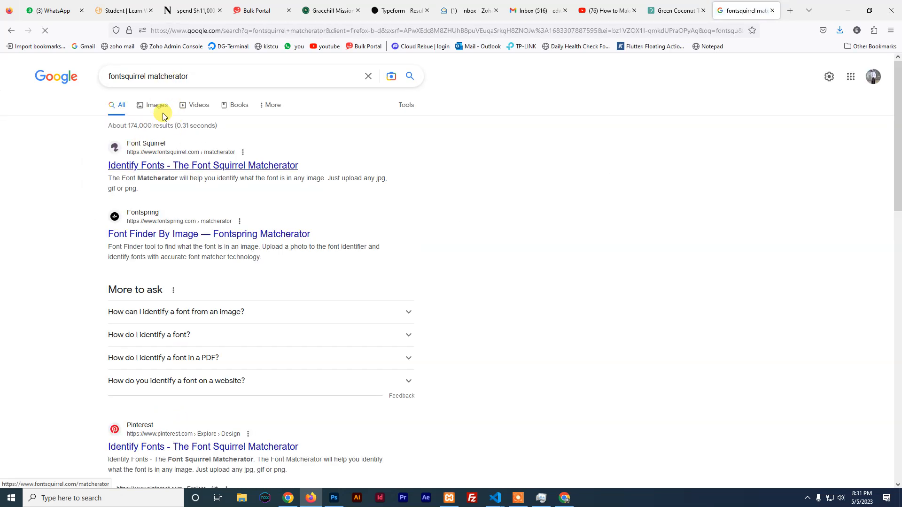
left_click_drag(190, 77, 85, 80)
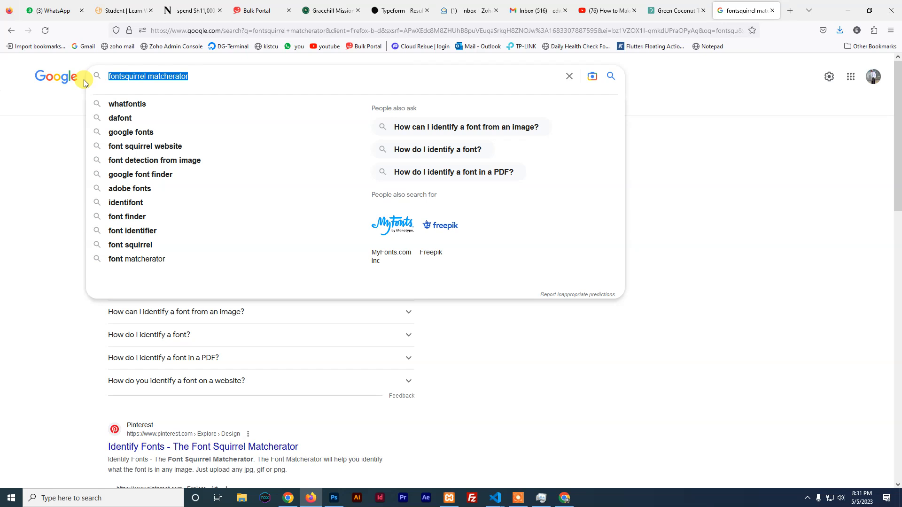
type("befonts")
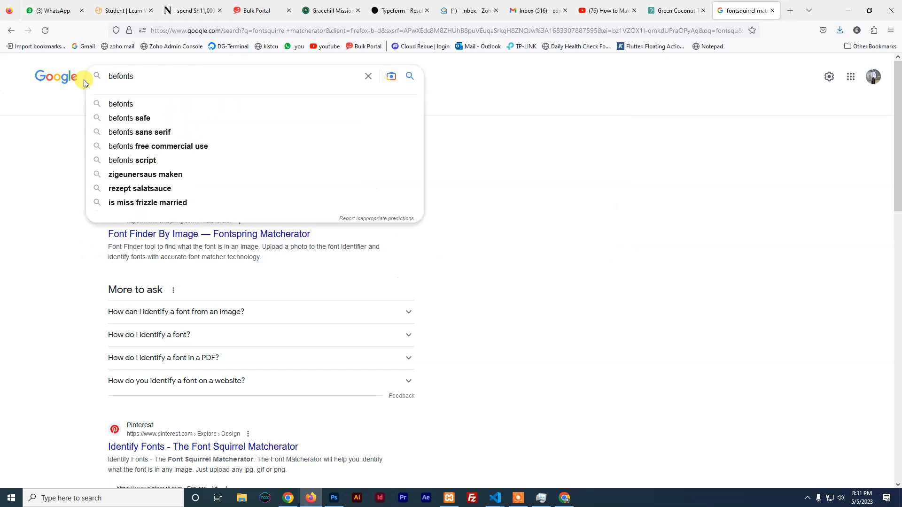
key("Return")
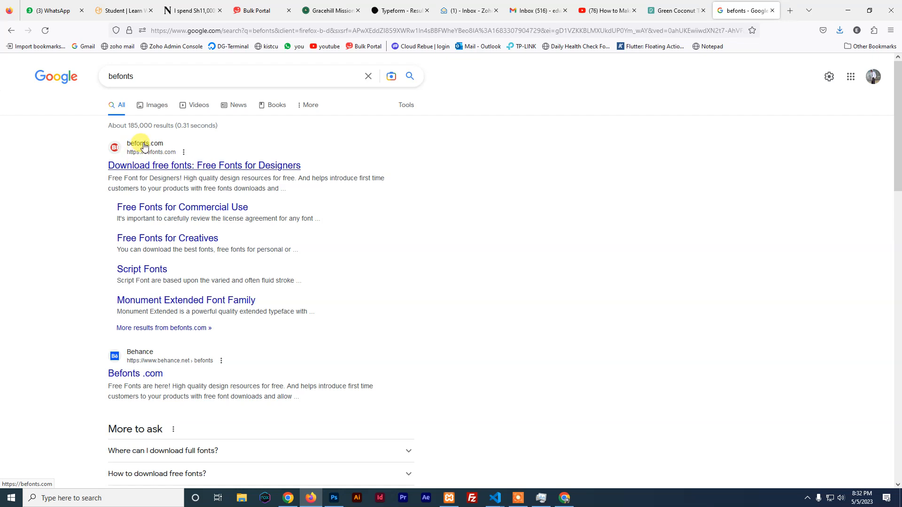
Open befonts.com and browse its Latest Free Fonts grid
left_click(139, 166)
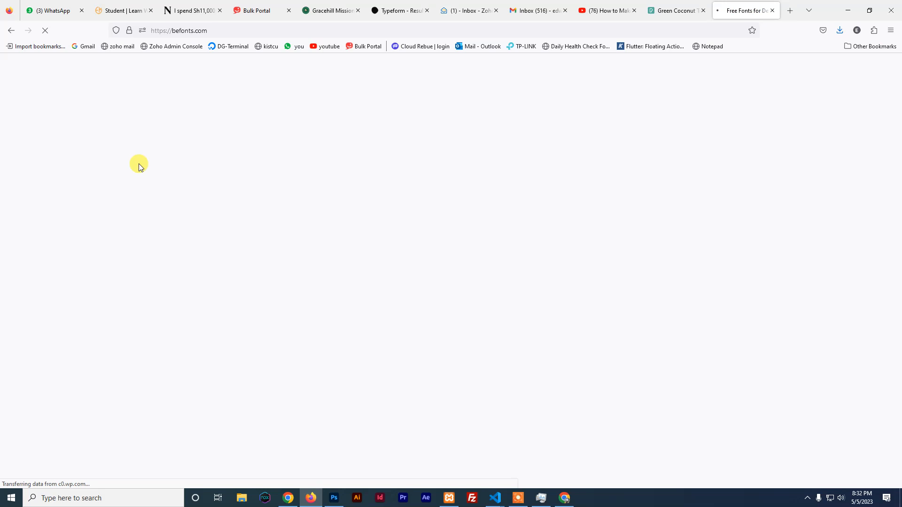
scroll(314, 202, "down", 2)
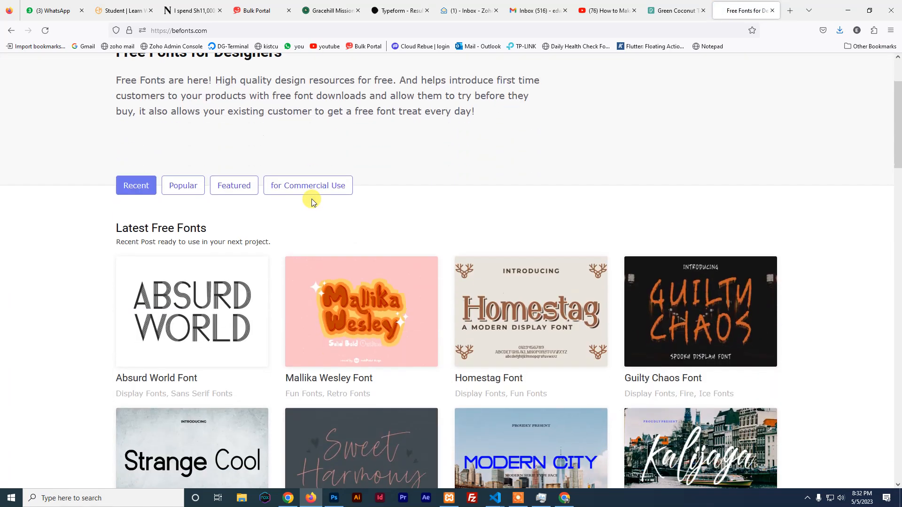
scroll(314, 202, "down", 1)
scroll(314, 202, "down", 7)
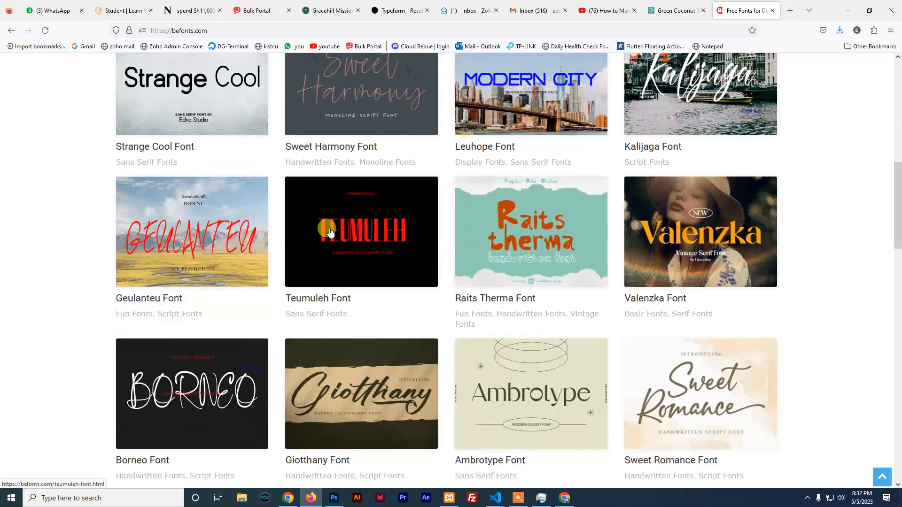
scroll(330, 231, "up", 5)
scroll(330, 231, "up", 5)
mouse_move(397, 83)
mouse_move(396, 121)
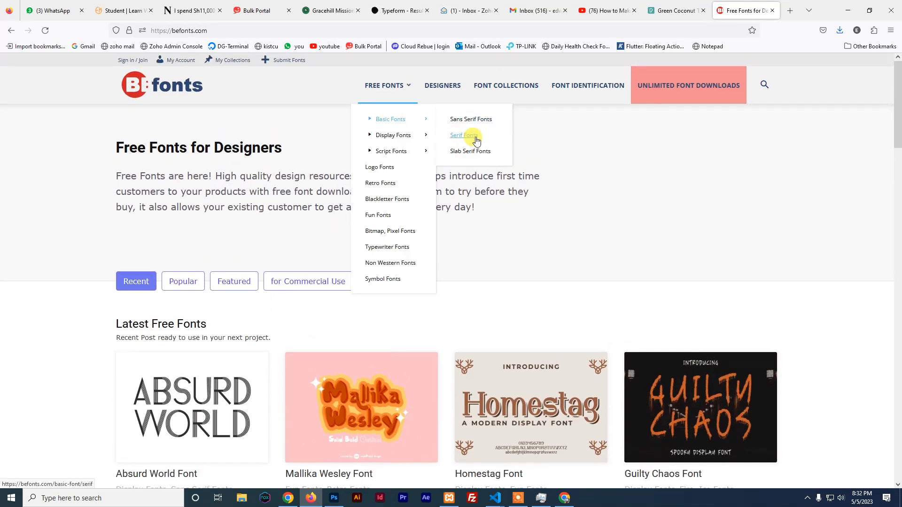
mouse_move(394, 151)
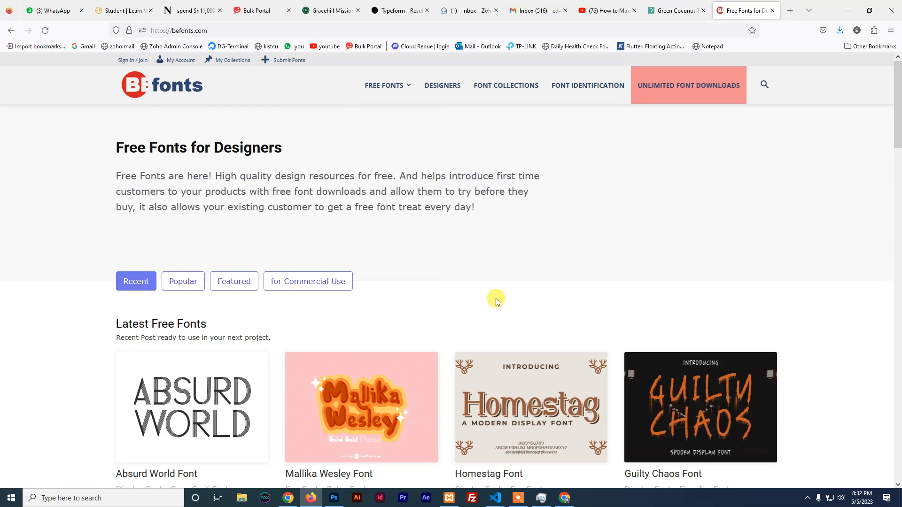
scroll(494, 294, "down", 2)
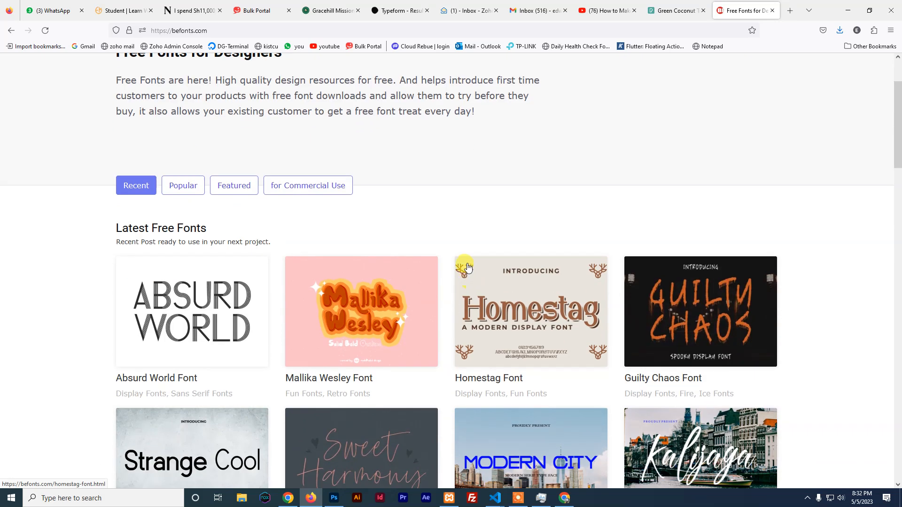
scroll(467, 267, "down", 2)
scroll(466, 252, "down", 2)
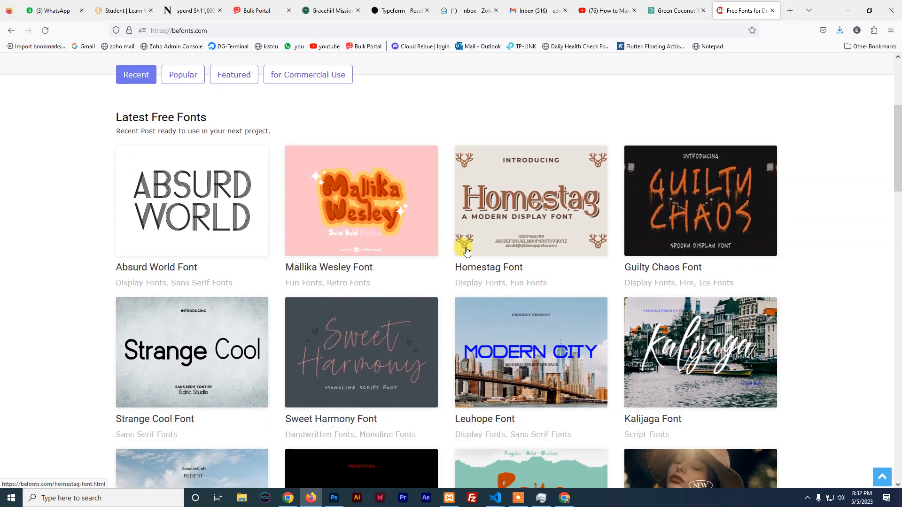
scroll(466, 251, "up", 1)
scroll(466, 252, "down", 2)
scroll(466, 252, "down", 3)
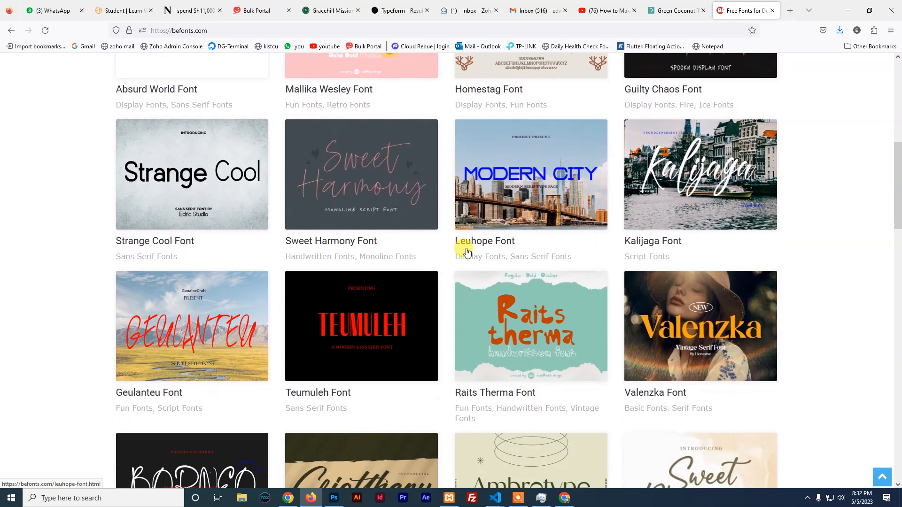
scroll(468, 252, "down", 6)
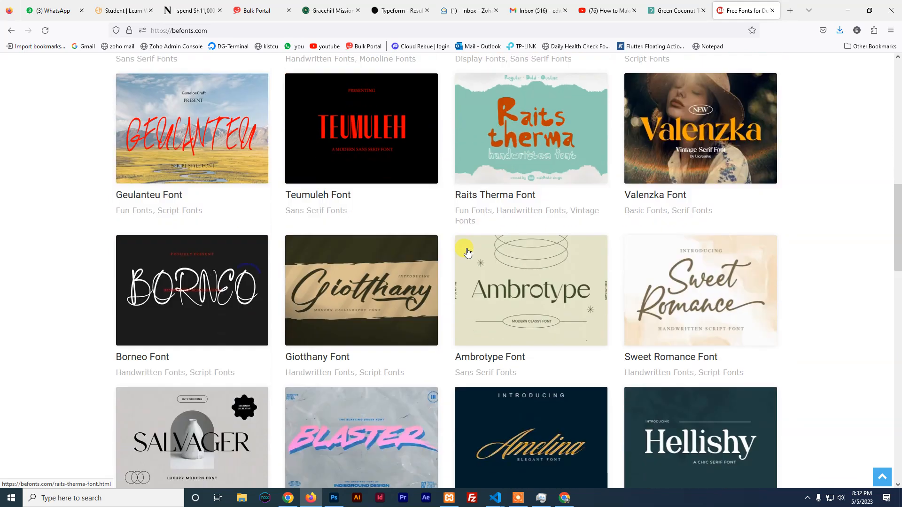
scroll(467, 252, "down", 6)
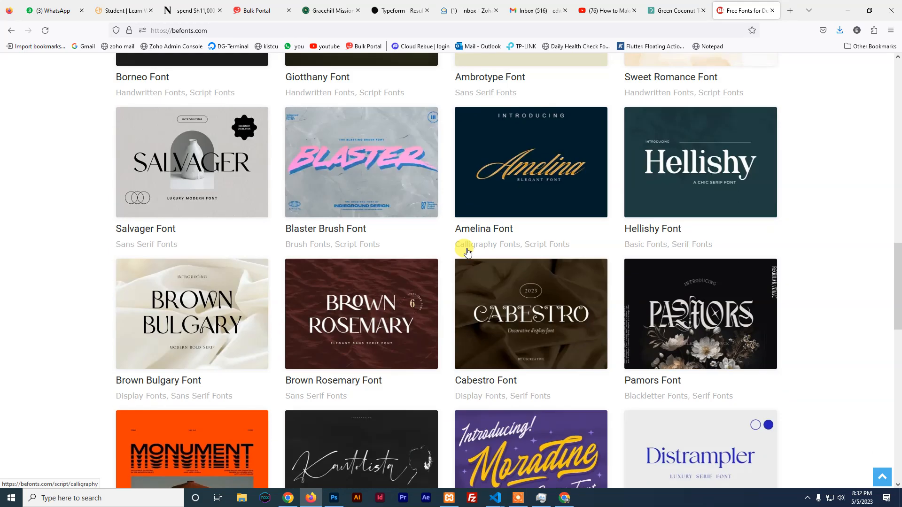
scroll(467, 253, "up", 2)
scroll(468, 253, "up", 15)
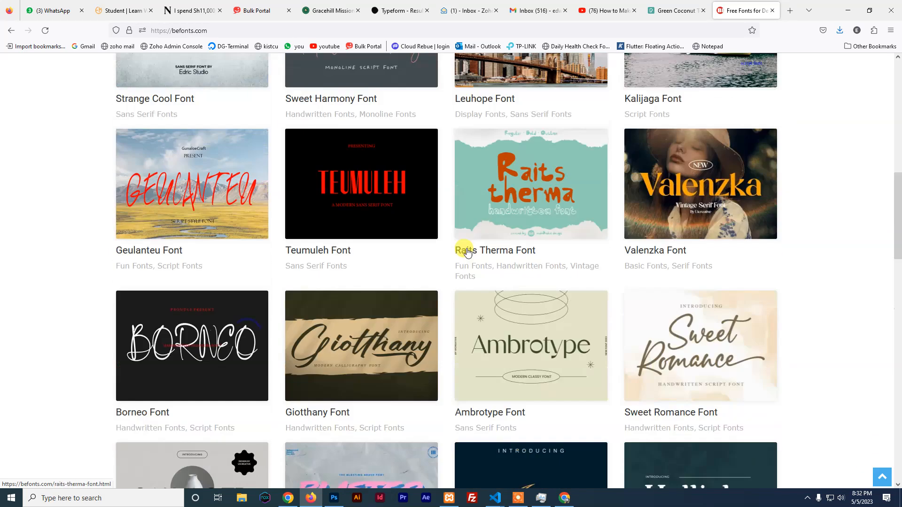
scroll(338, 286, "down", 1)
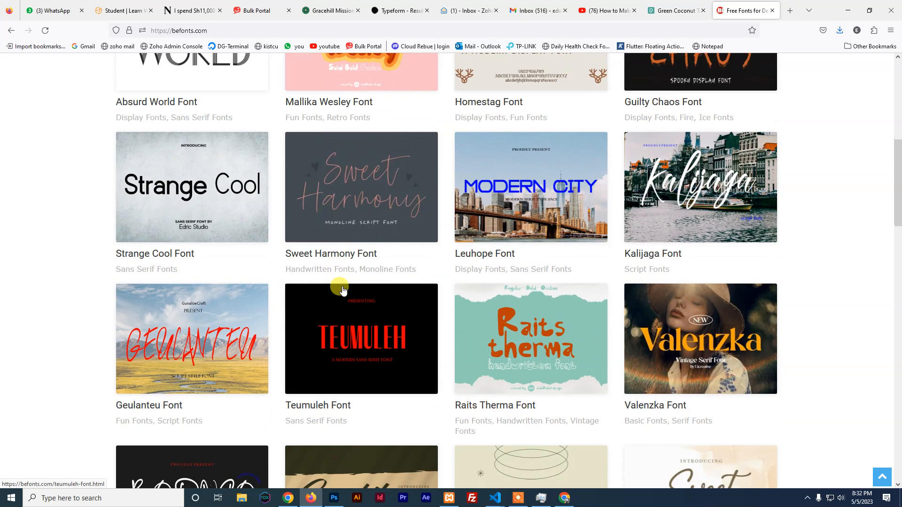
scroll(324, 291, "up", 3)
Download the Absurd World Font zip, closing the Envato partner tab, and save it to Downloads
left_click(177, 167)
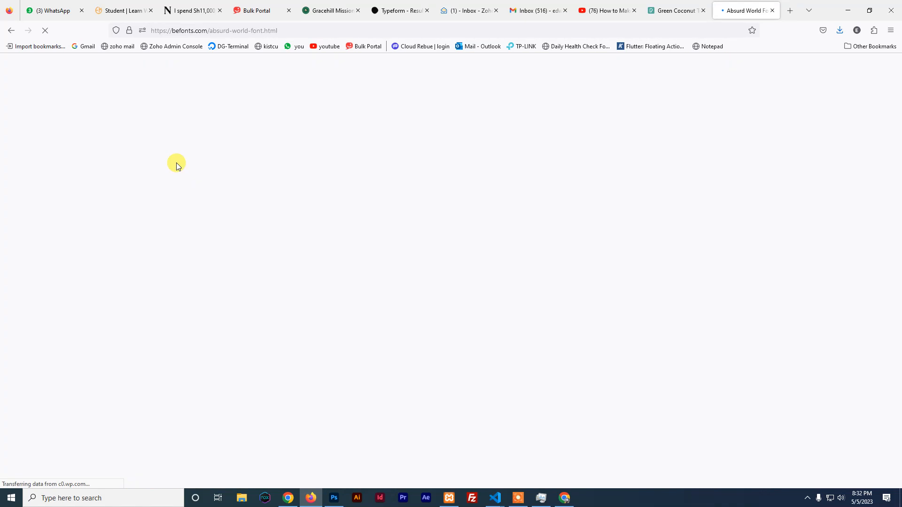
scroll(402, 295, "down", 20)
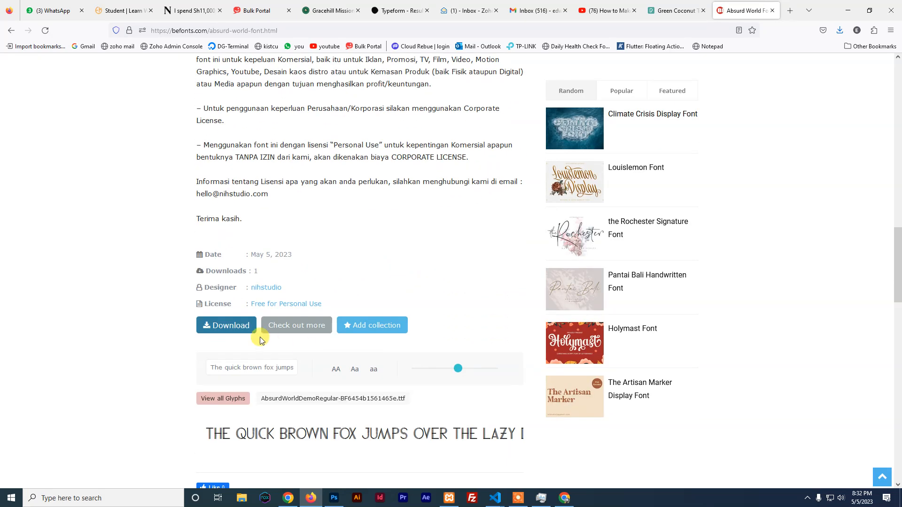
left_click(224, 323)
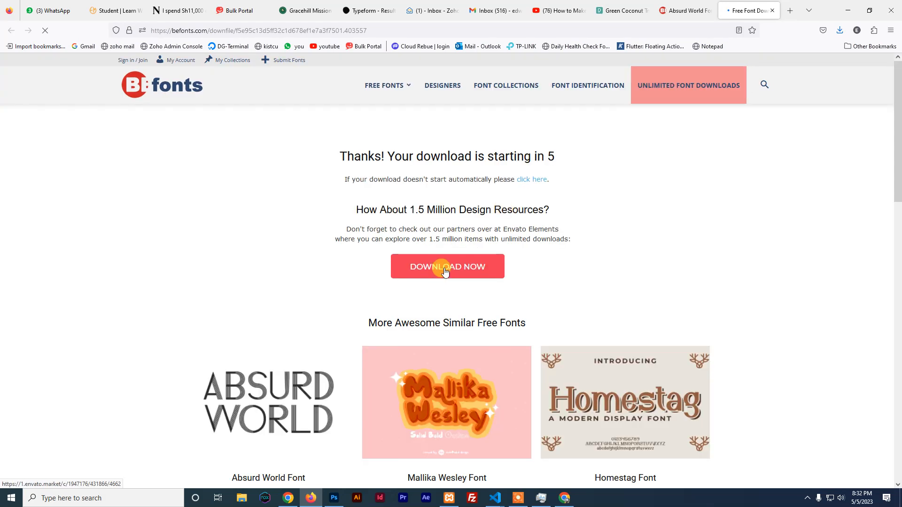
left_click(445, 272)
left_click(772, 11)
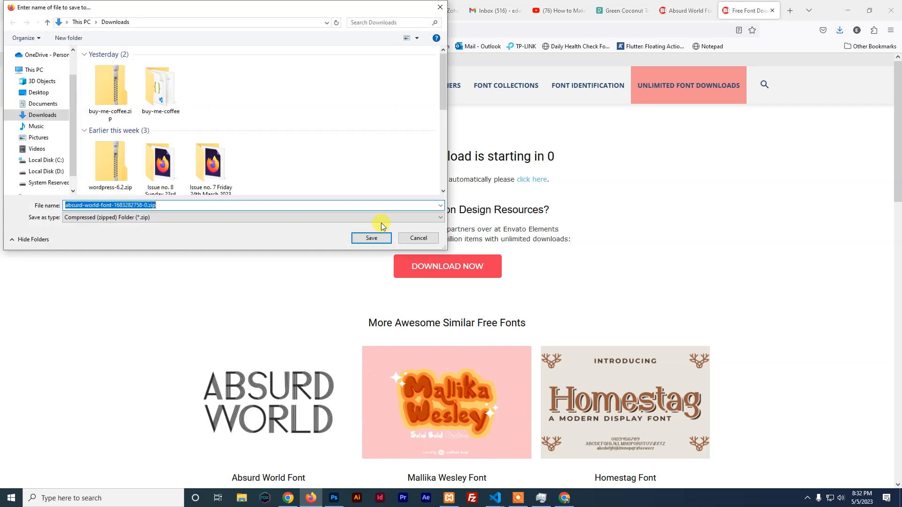
left_click(370, 239)
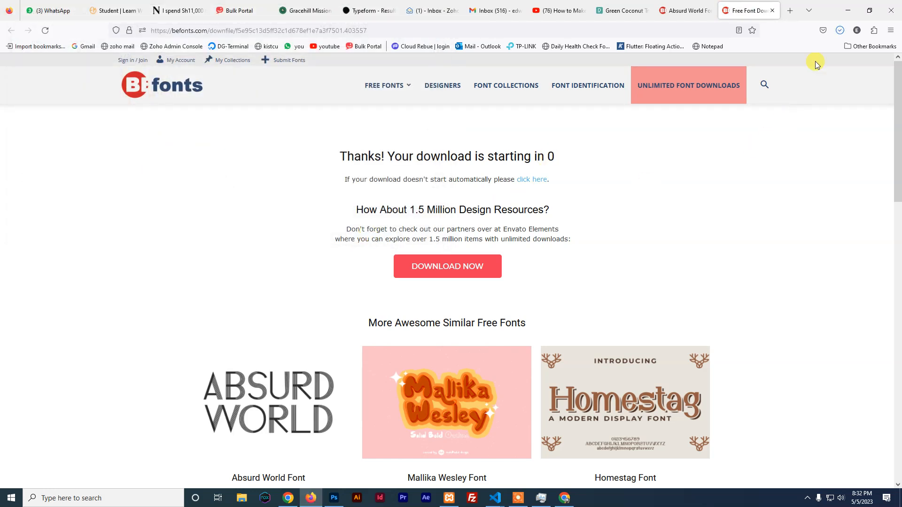
left_click(839, 30)
Install the AbsurdWorldDemoRegular font from the absurd-world-font zip in Downloads
left_click(835, 55)
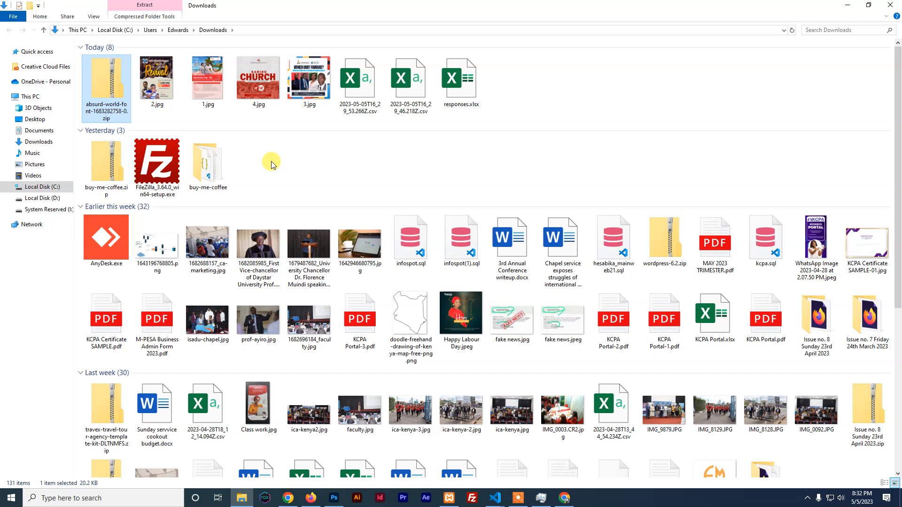
double_click(103, 88)
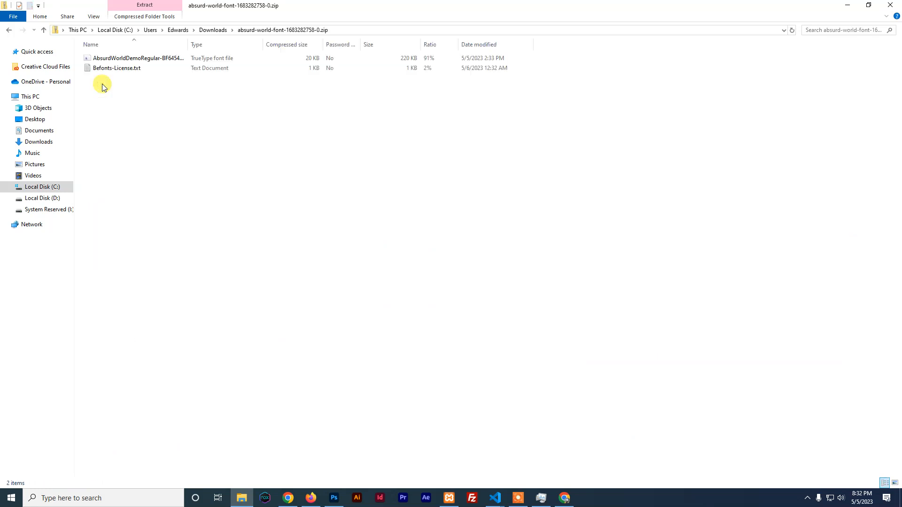
left_click(91, 60)
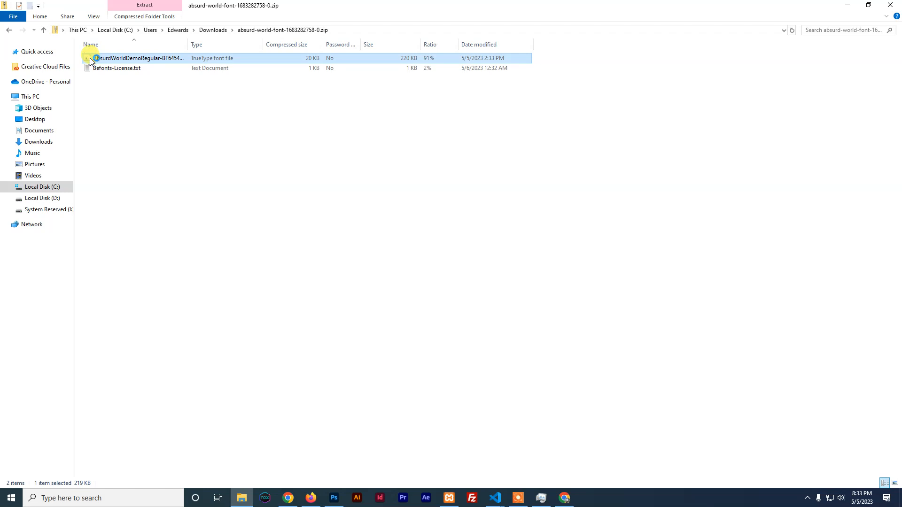
double_click(90, 61)
left_click(56, 40)
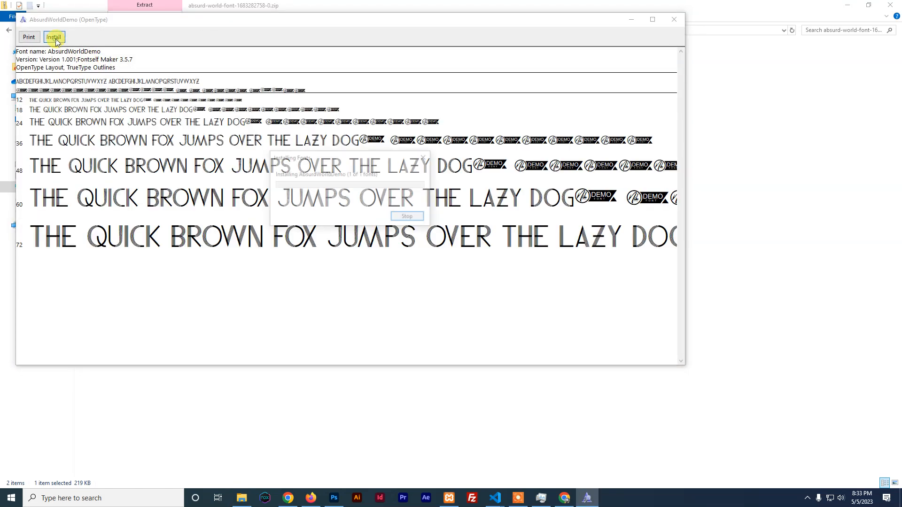
left_click(672, 18)
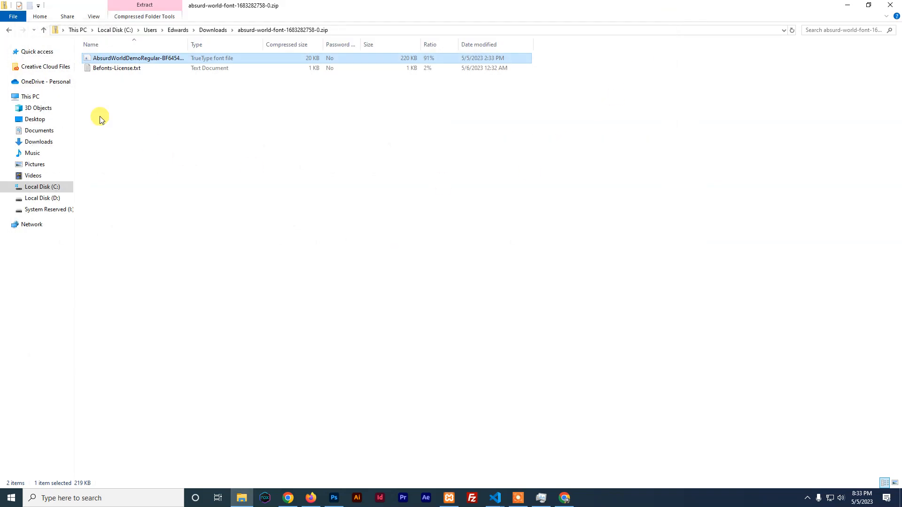
left_click(9, 30)
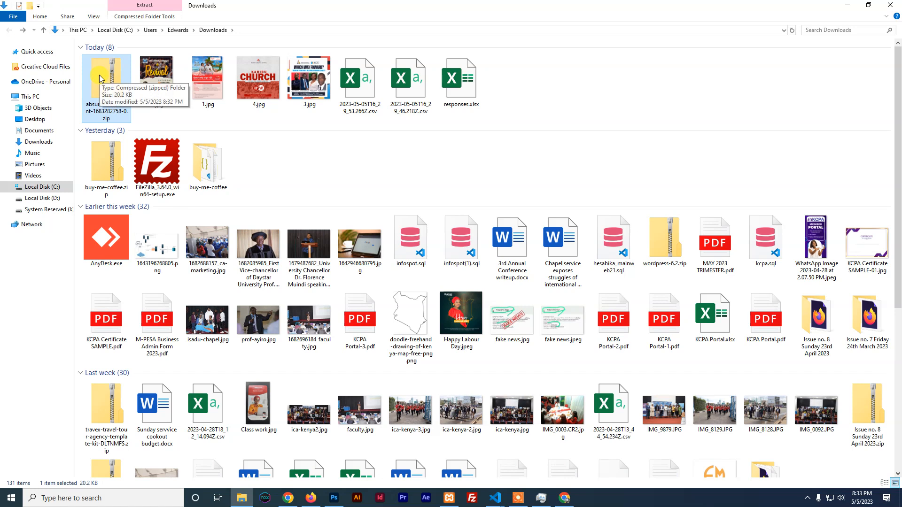
double_click(99, 75)
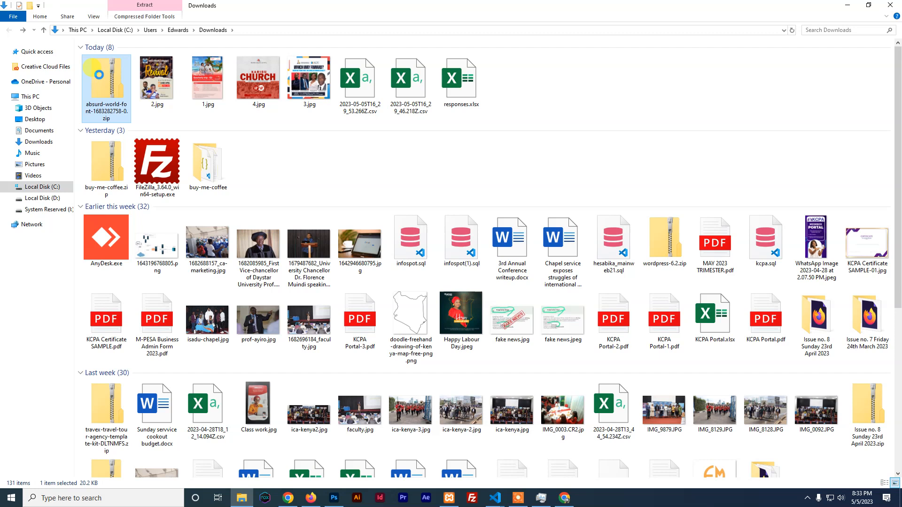
Extract the absurd-world-font zip to its own folder and open it to view the font and license
right_click(108, 84)
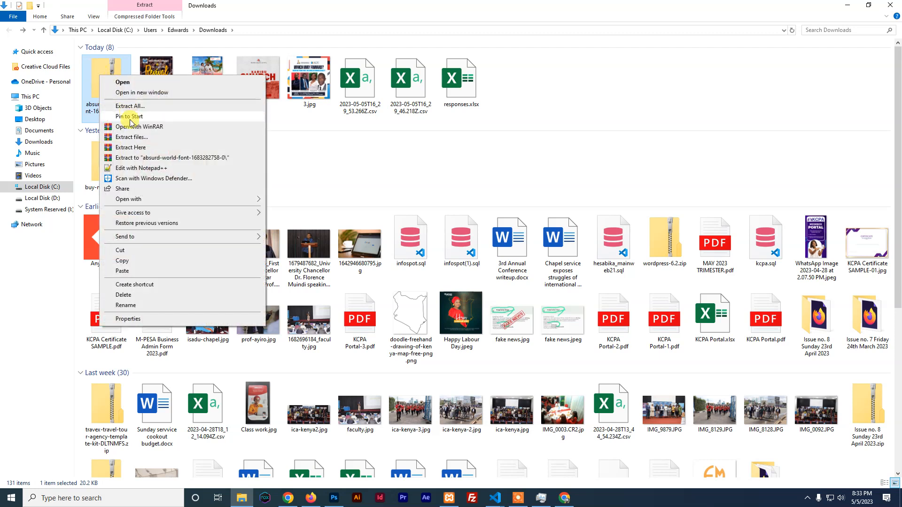
left_click(146, 159)
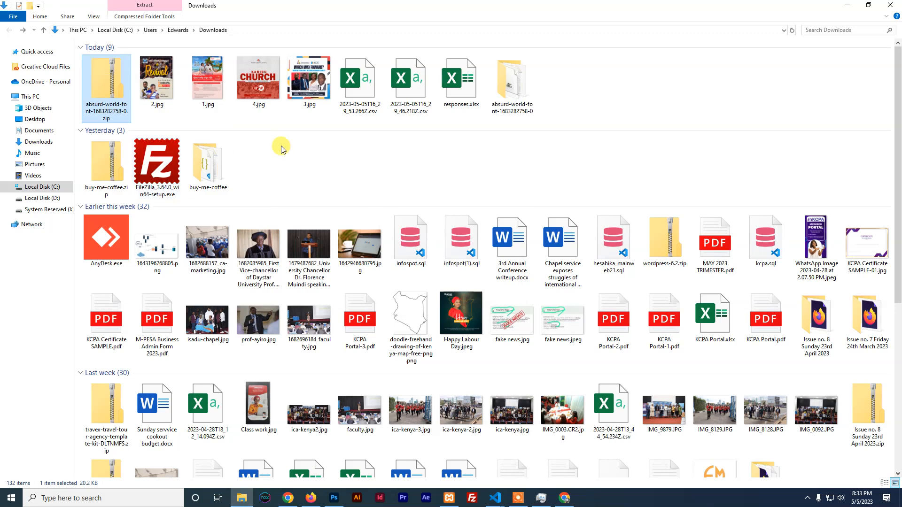
double_click(516, 86)
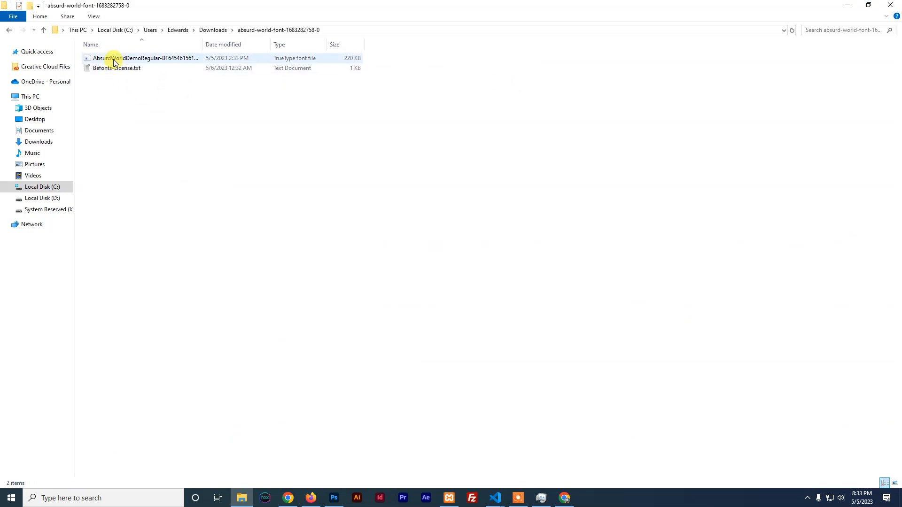
left_click(114, 61)
left_click(116, 70, "shift")
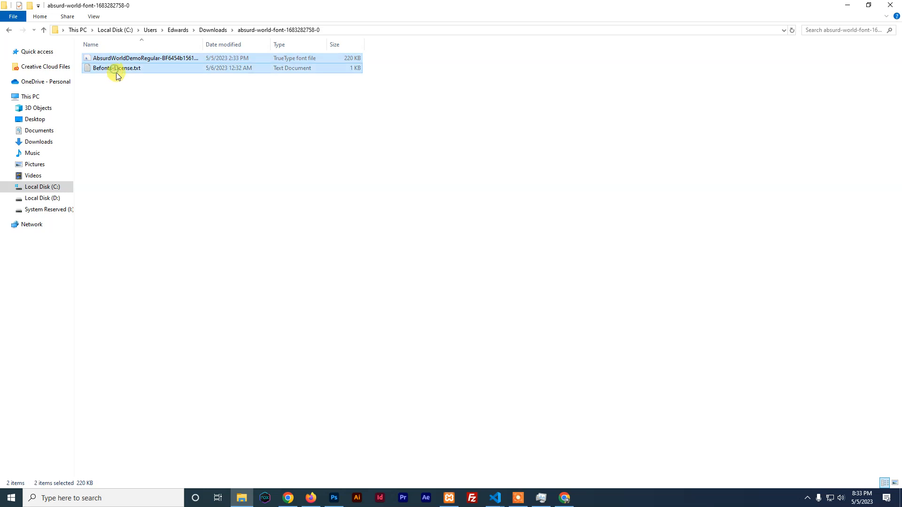
right_click(137, 59)
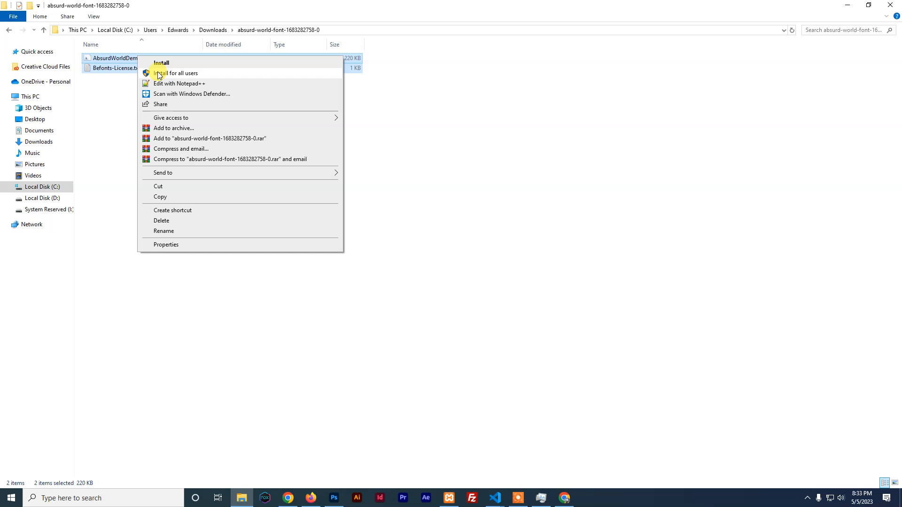
left_click(292, 259)
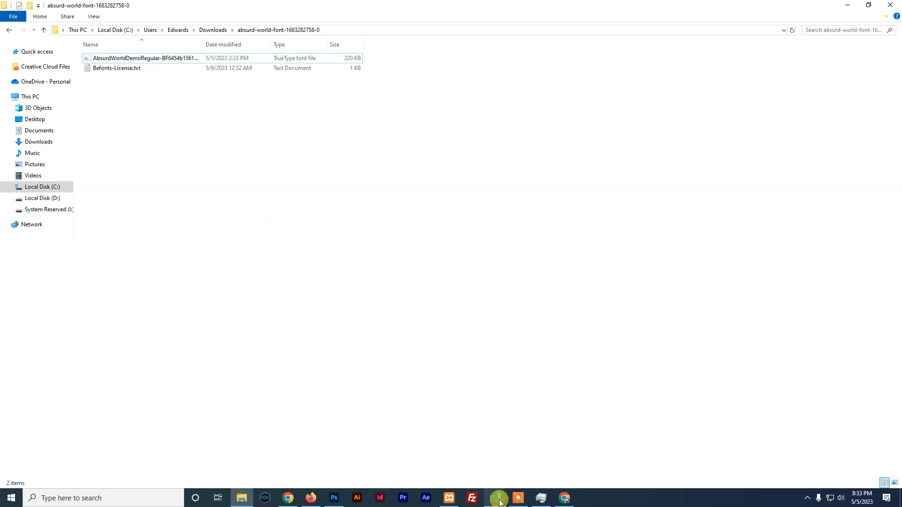
Change the Photoshop title font to AbsurdWorldDemo
left_click(334, 498)
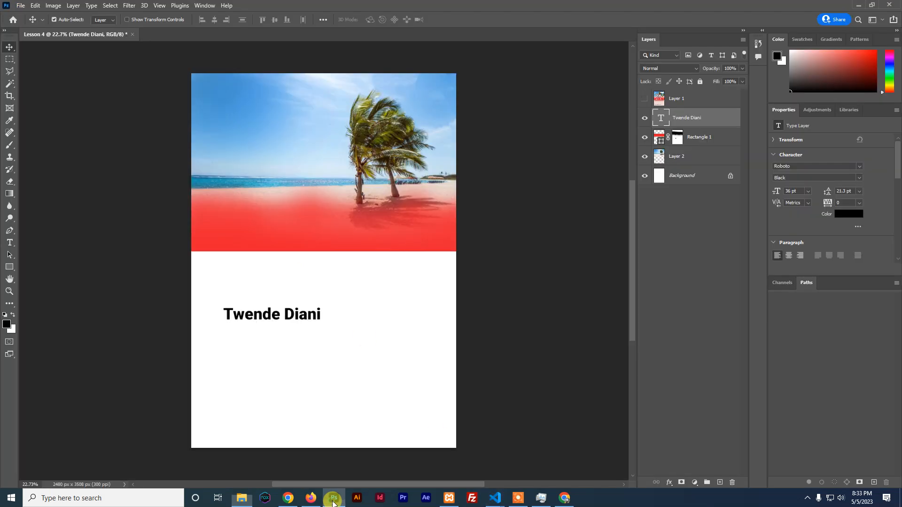
left_click(794, 166)
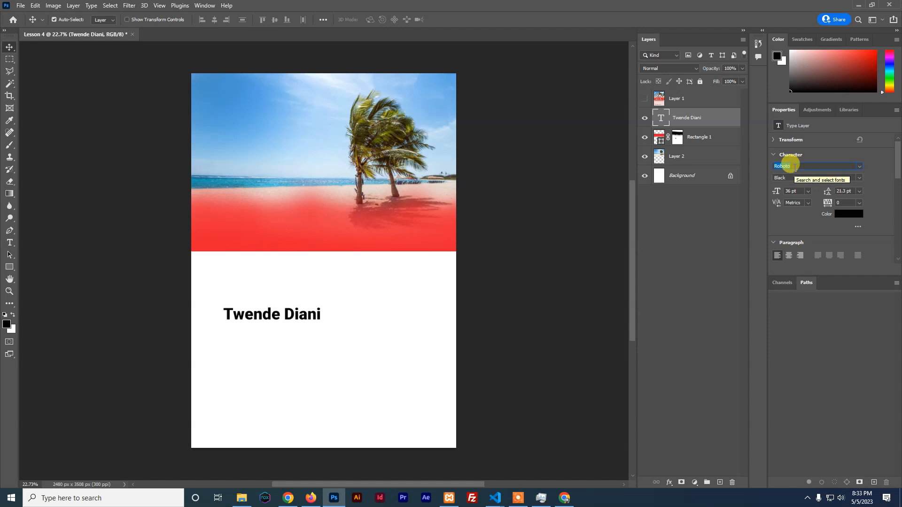
type("absu")
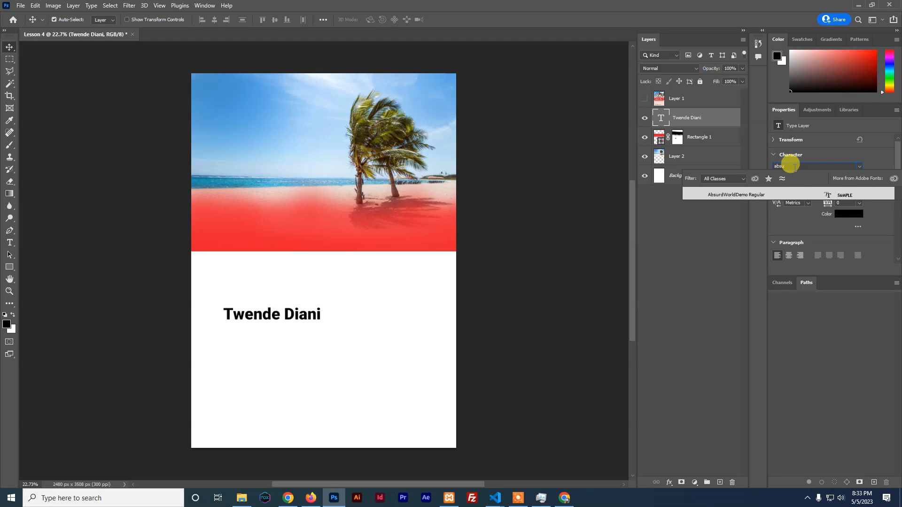
left_click(725, 194)
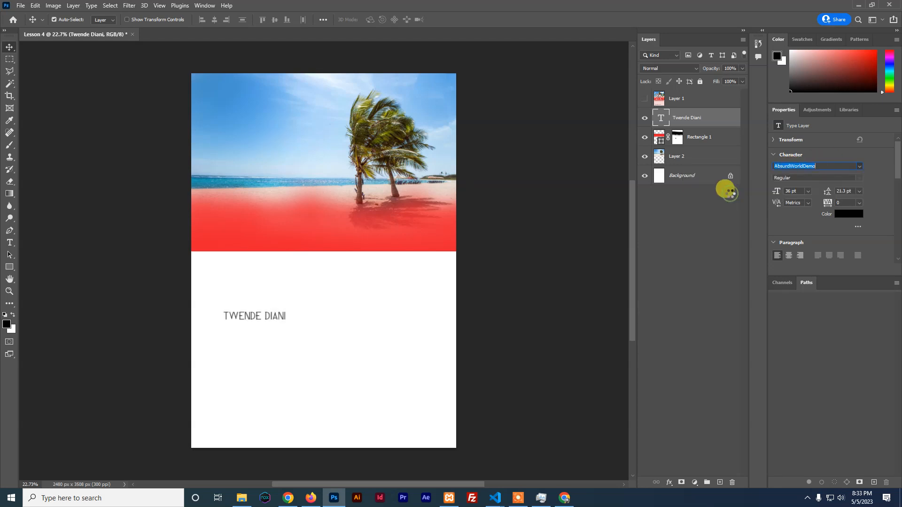
Scale the title up to about 90.58 pt and move it onto the red band
key("ctrl+t")
left_click_drag(286, 321, 371, 367)
left_click_drag(291, 311, 267, 217)
left_click(465, 19)
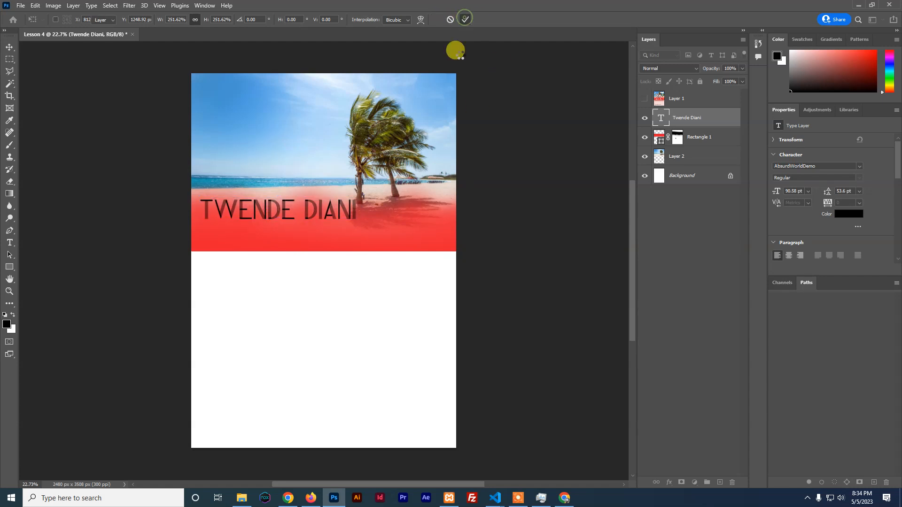
Colour the title near-white fdfbfb and show the reference flyer layer
left_click(849, 215)
left_click_drag(650, 168, 588, 115)
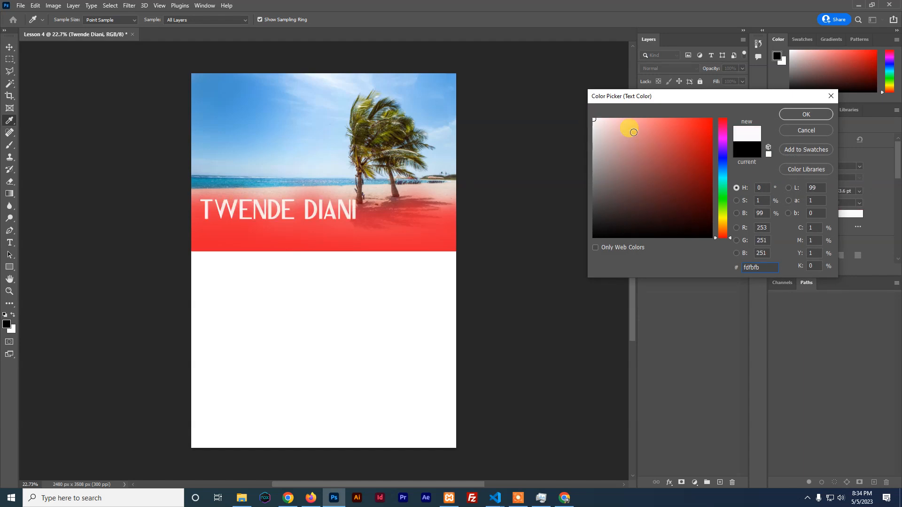
left_click(804, 114)
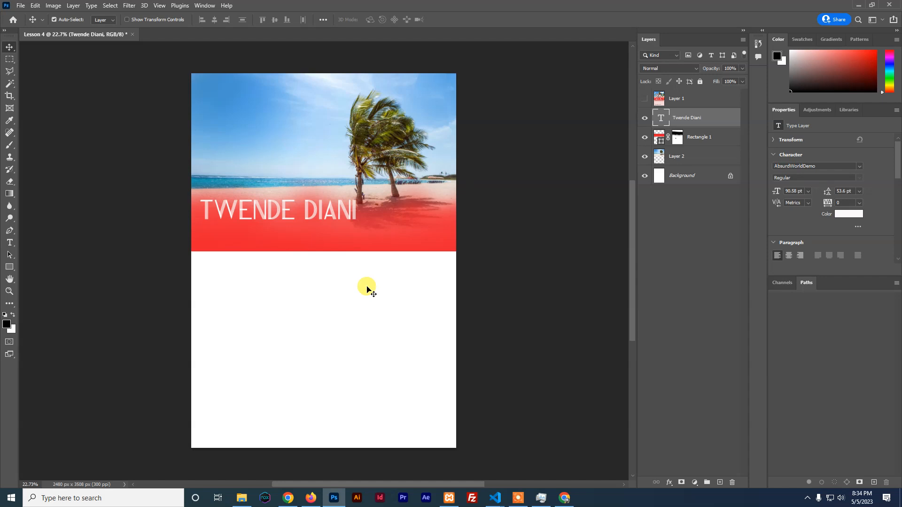
left_click(645, 99)
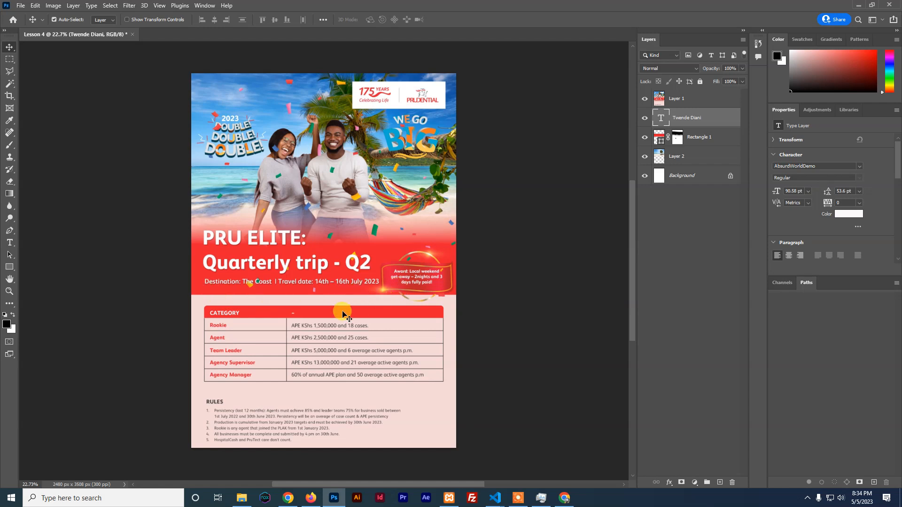
Hide the reference flyer Layer 1 again to reveal the white title on the red band
left_click(645, 99)
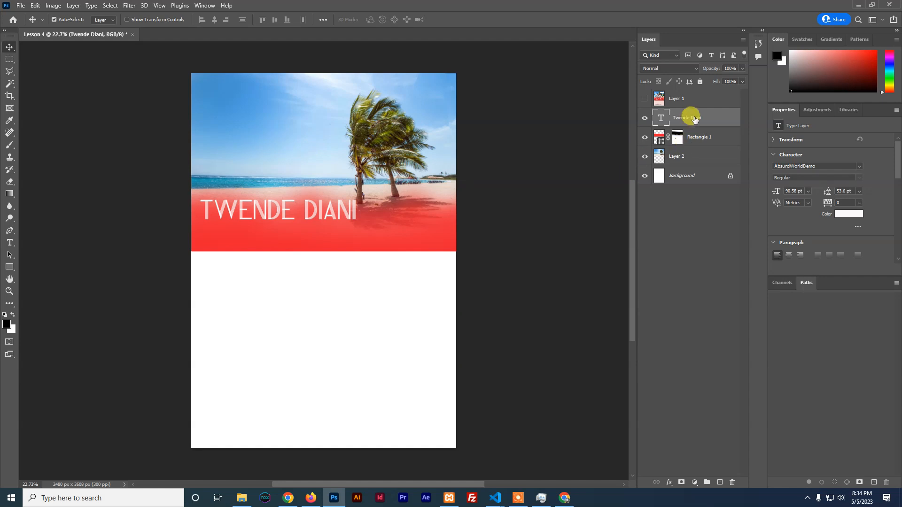
left_click(10, 243)
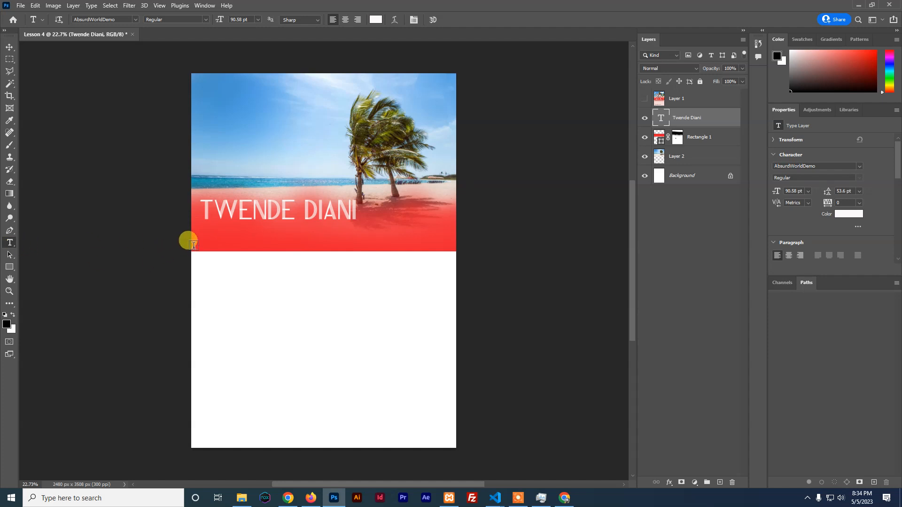
Add a Lorem ipsum paragraph in Poppins Medium 18 pt just below the title
left_click_drag(201, 236, 403, 252)
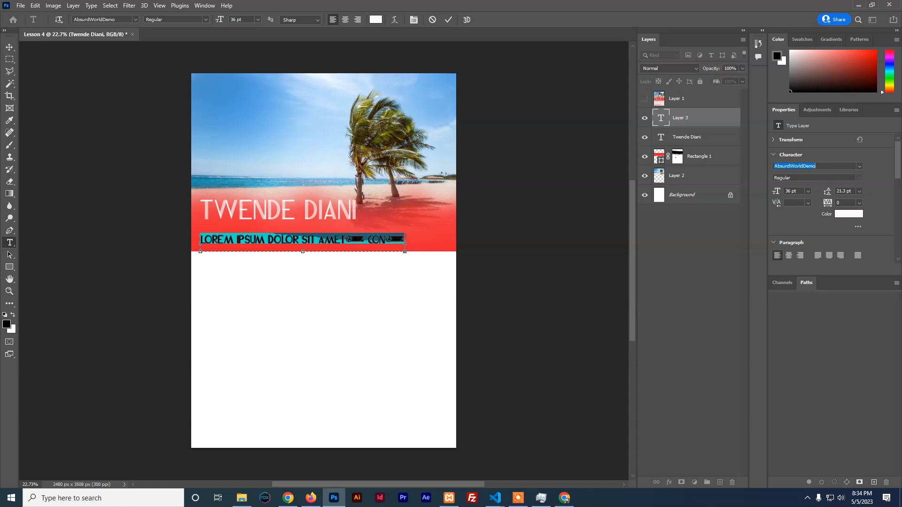
type("pop")
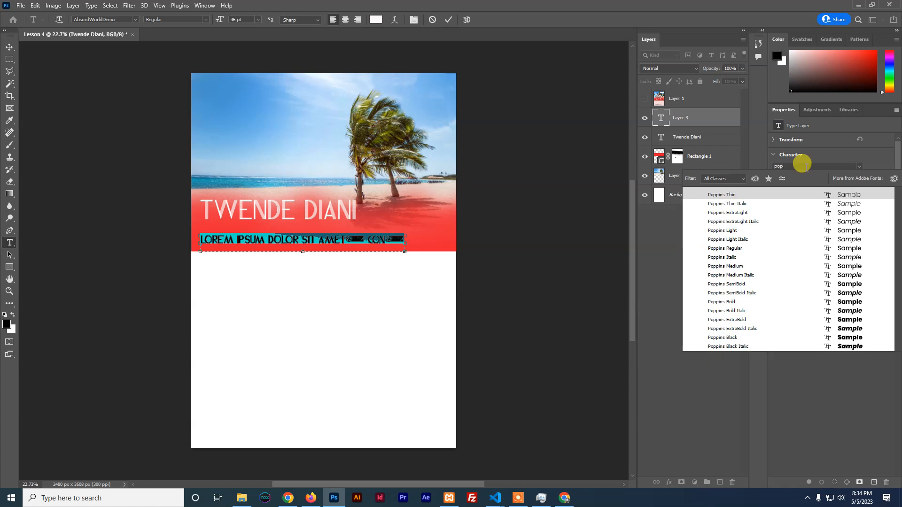
left_click(732, 267)
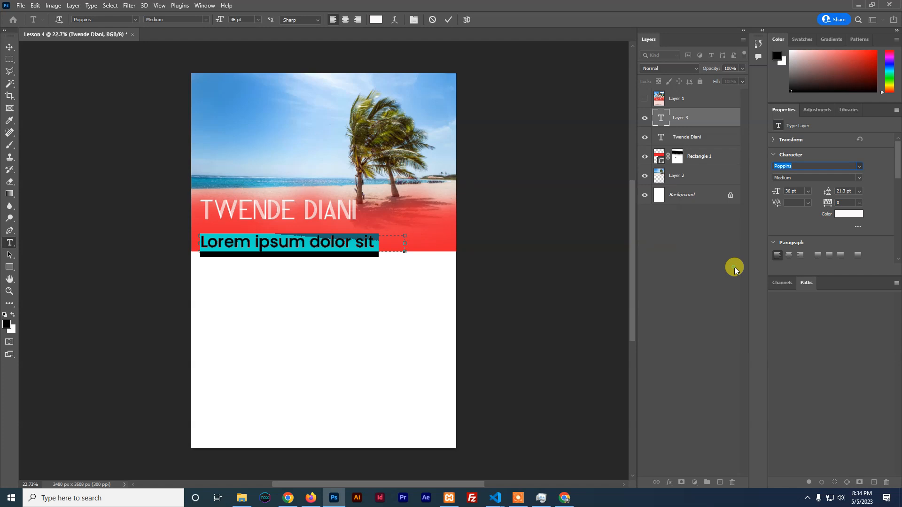
left_click(807, 193)
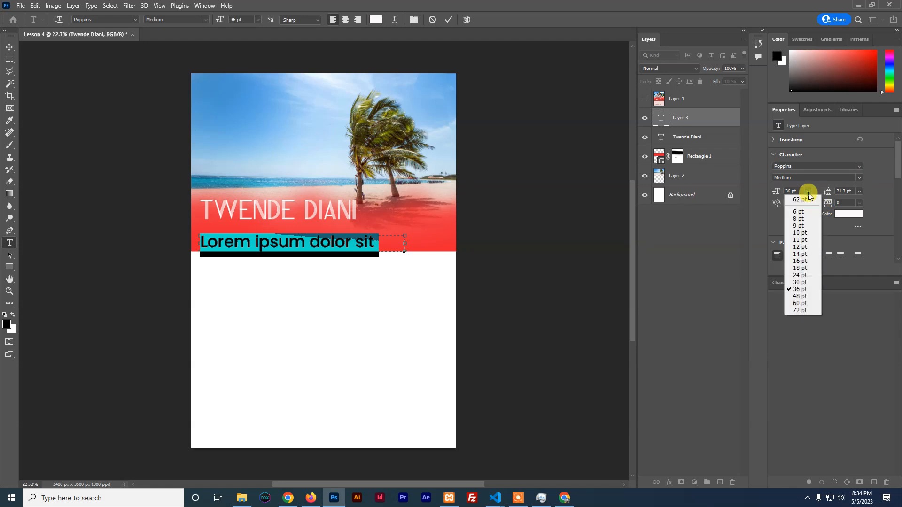
left_click(801, 268)
left_click(290, 250)
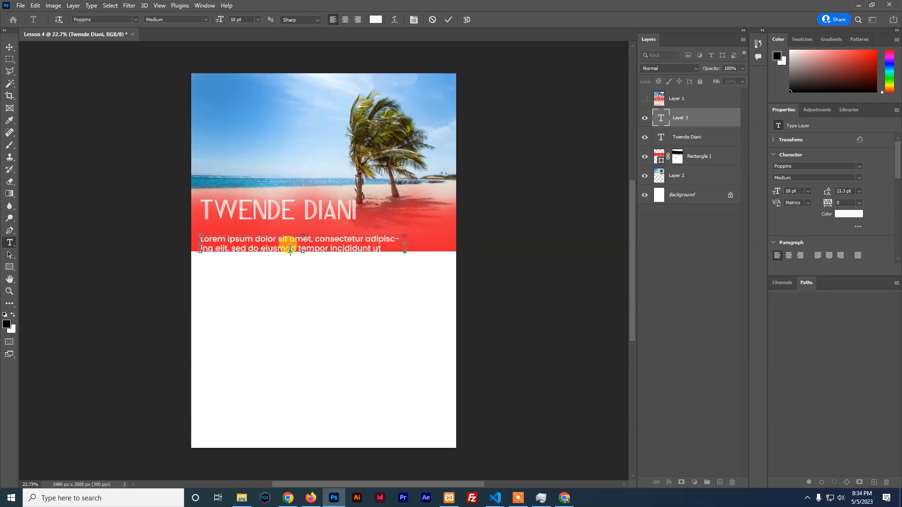
left_click(10, 47)
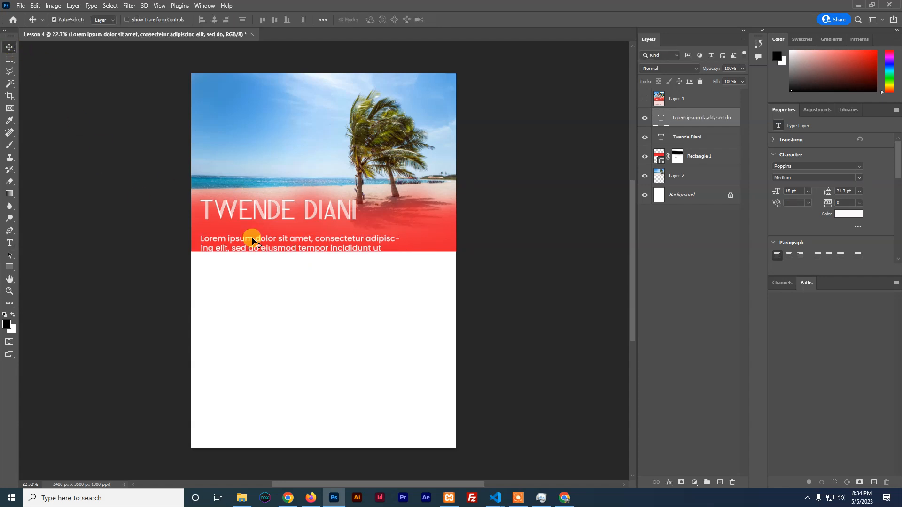
left_click_drag(252, 242, 254, 232)
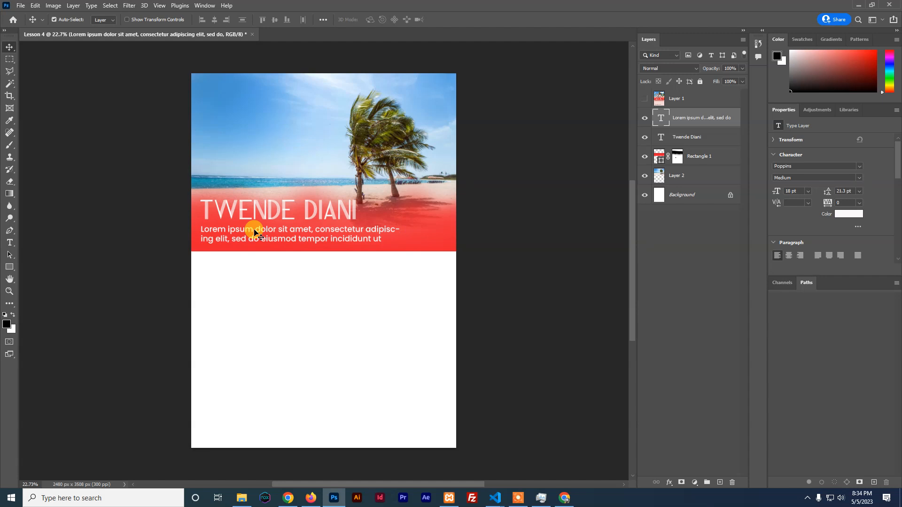
Turn off Hyphenate in the Paragraph settings for the whole Lorem ipsum text and commit it
double_click(254, 232)
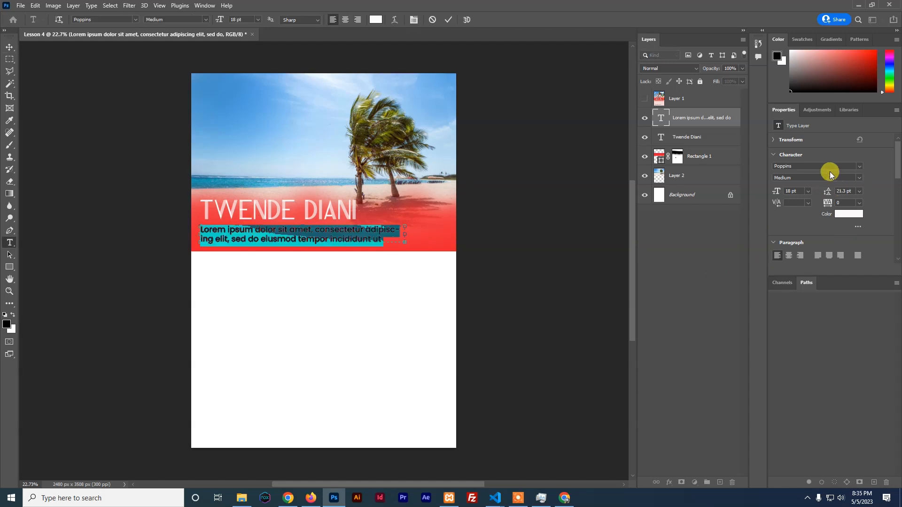
left_click(393, 229)
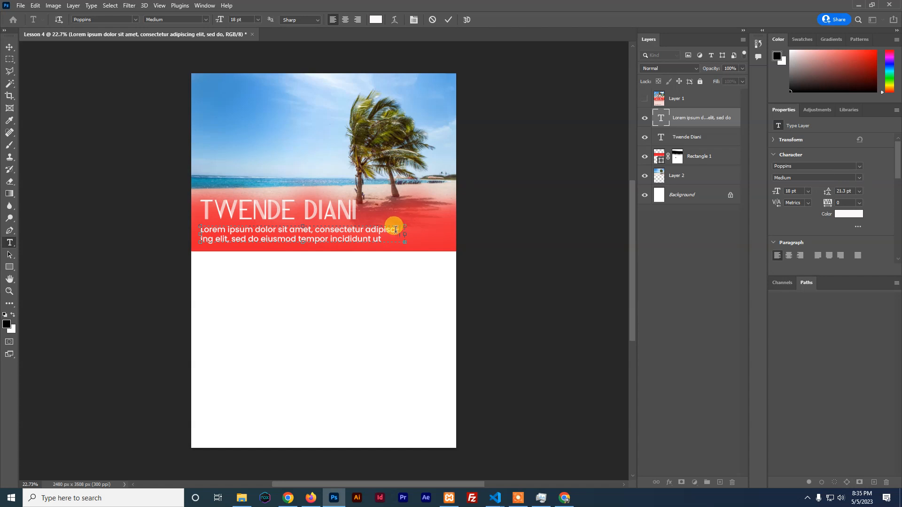
key("ctrl+a")
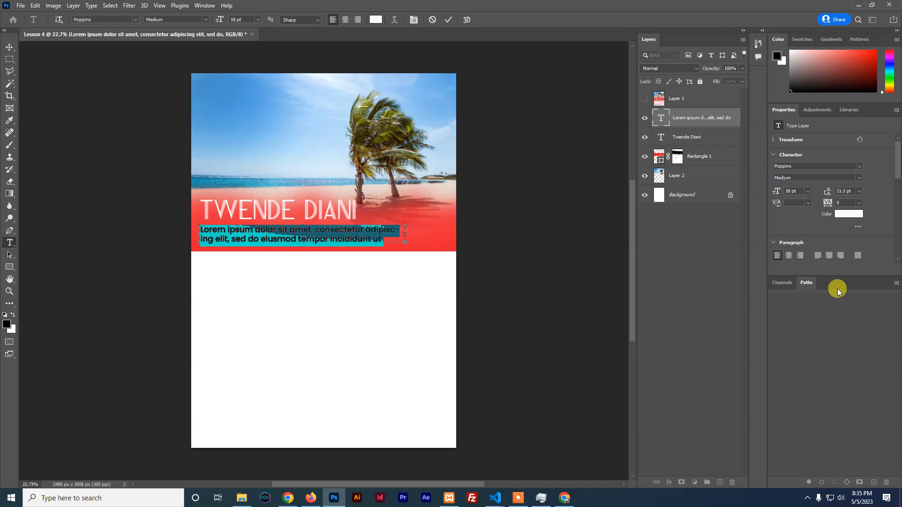
scroll(857, 263, "down", 3)
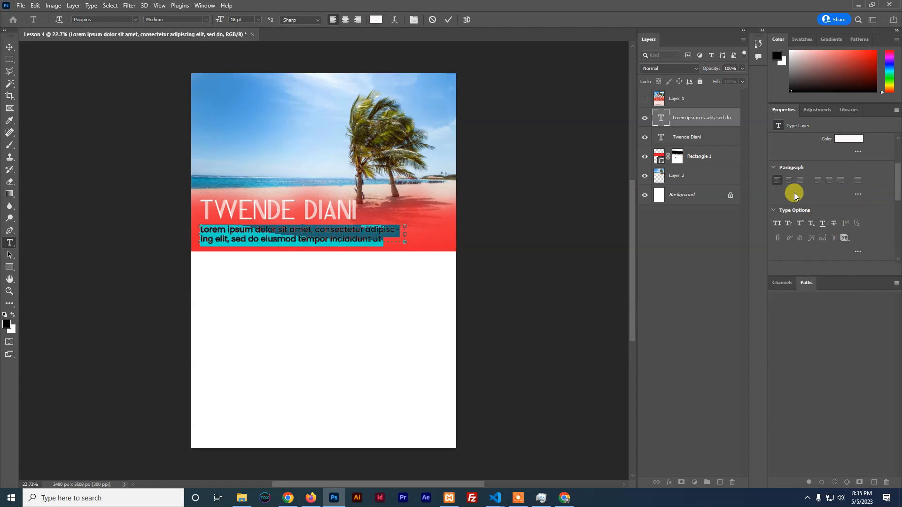
scroll(794, 195, "down", 5)
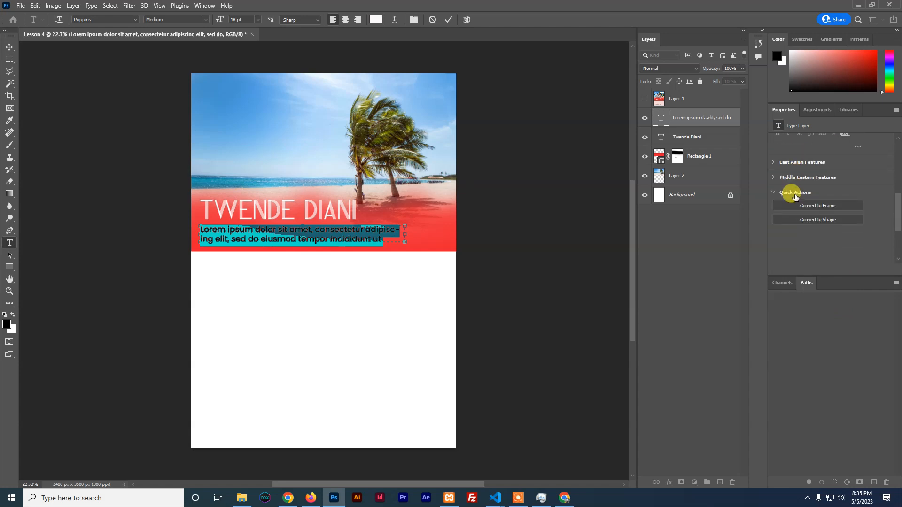
scroll(796, 195, "up", 2)
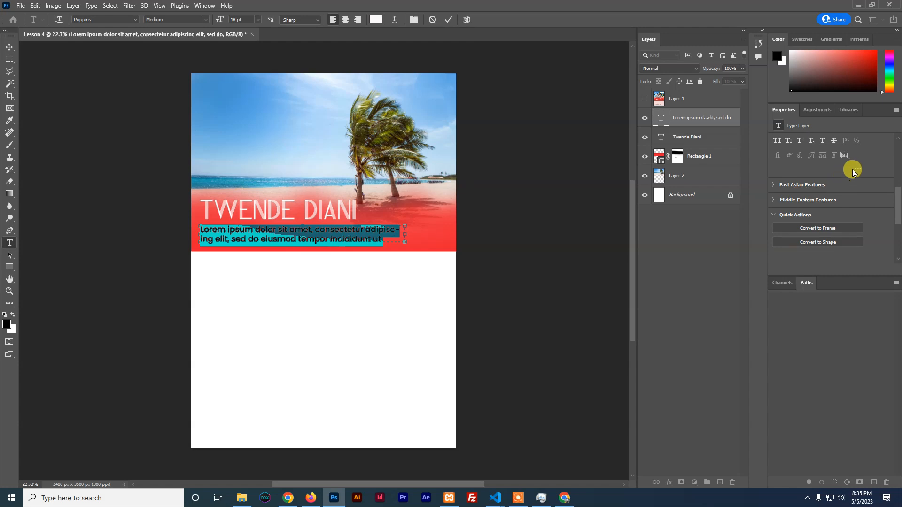
left_click(854, 169)
scroll(776, 190, "up", 3)
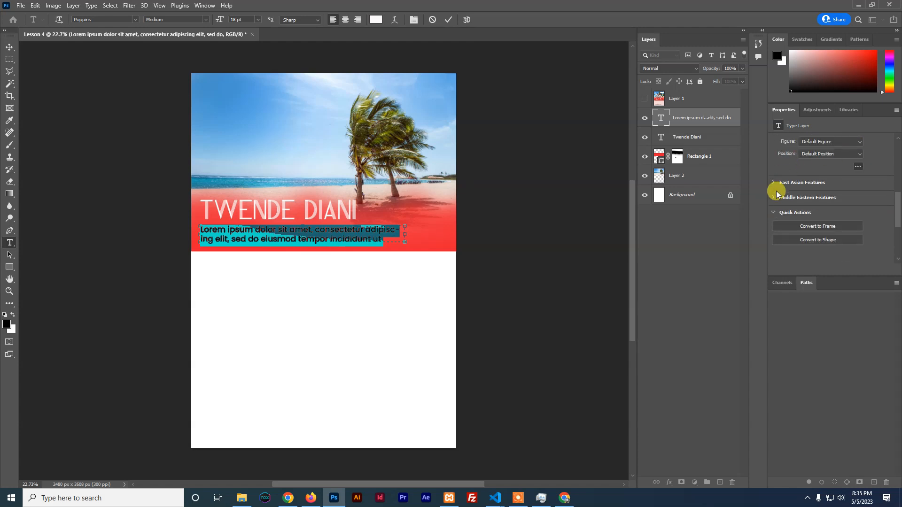
scroll(777, 193, "up", 3)
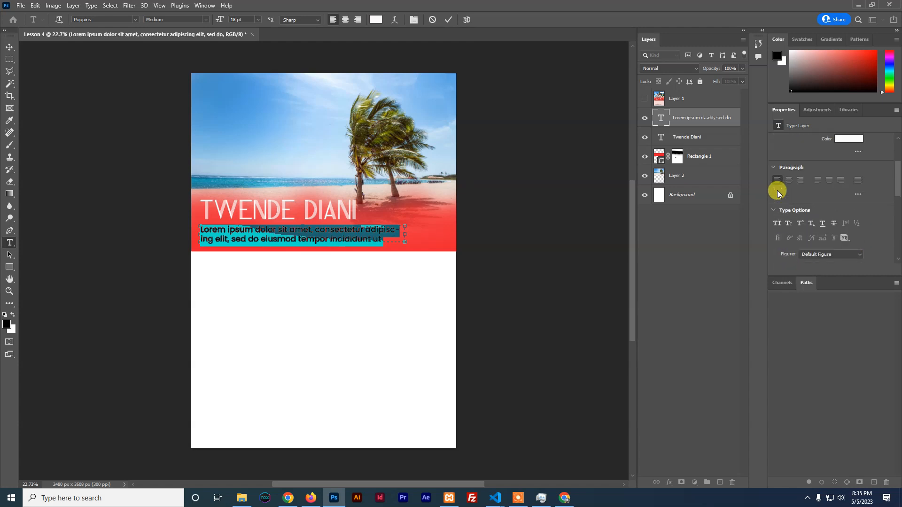
left_click(856, 193)
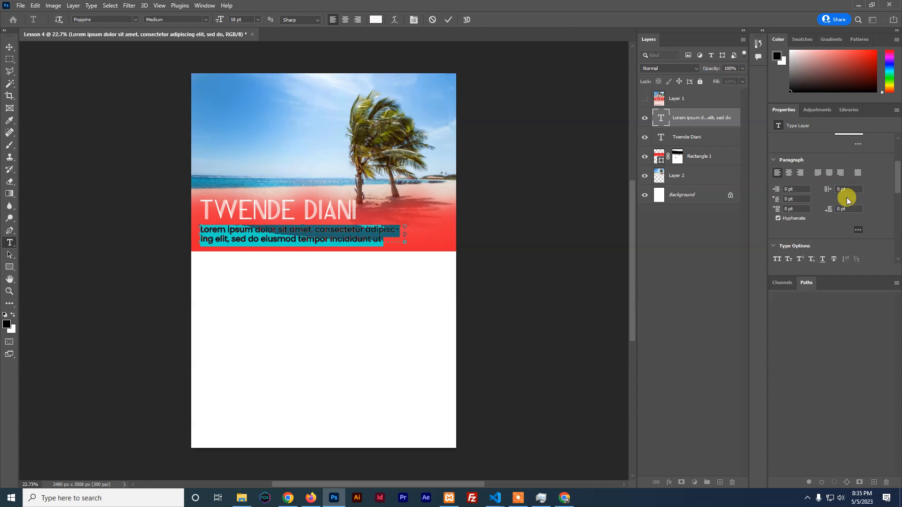
left_click(778, 219)
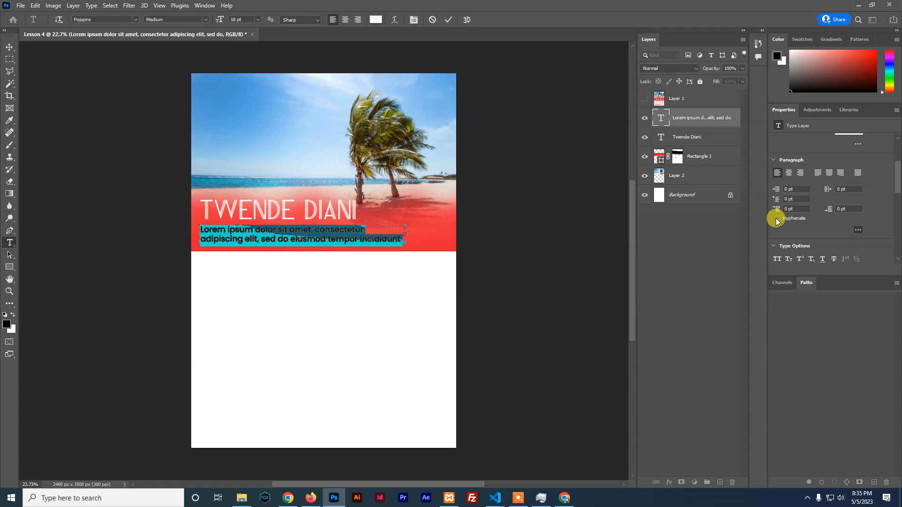
left_click(355, 240)
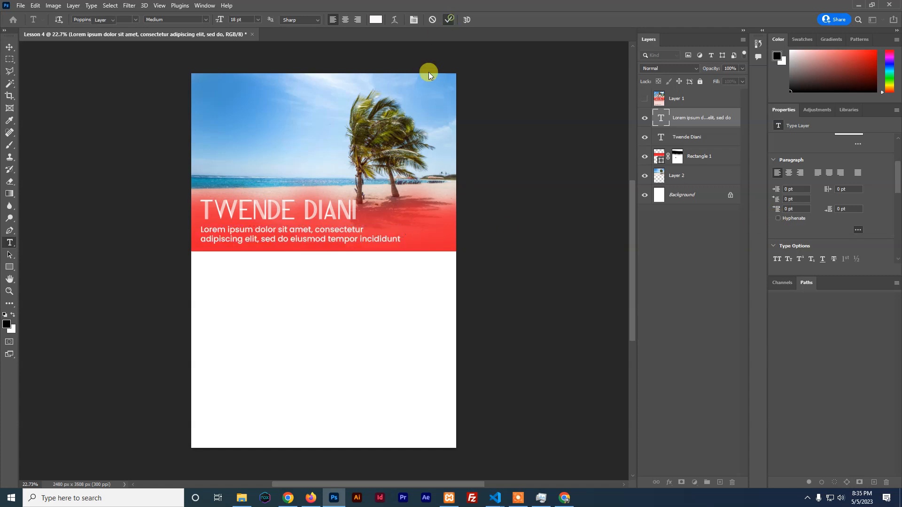
key("v")
scroll(386, 231, "up", 1)
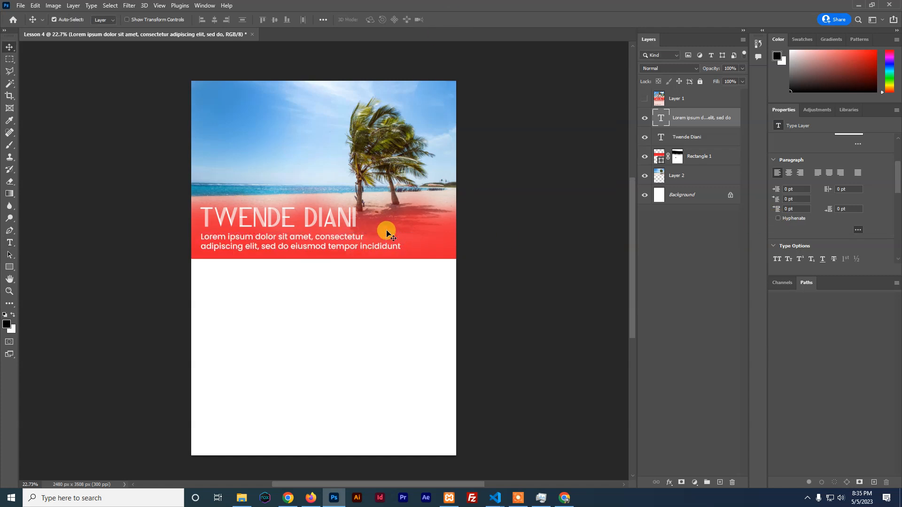
left_click(645, 99)
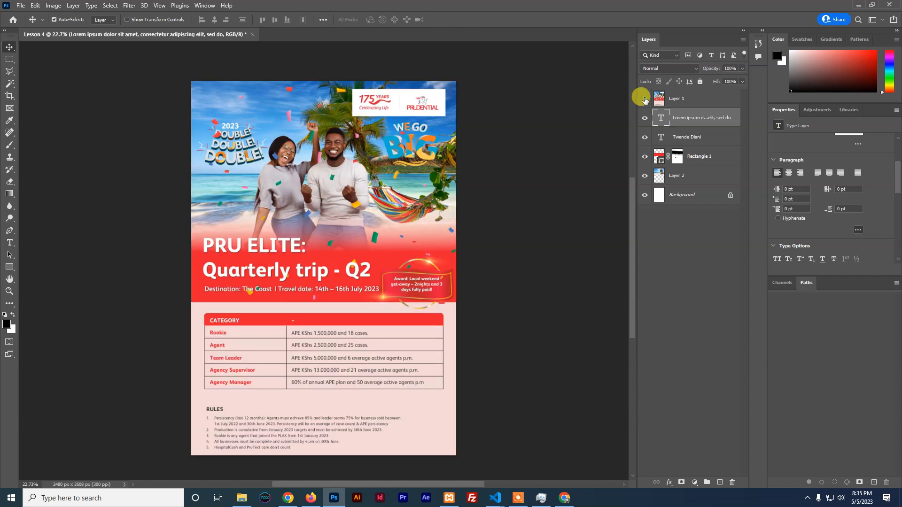
left_click(644, 99)
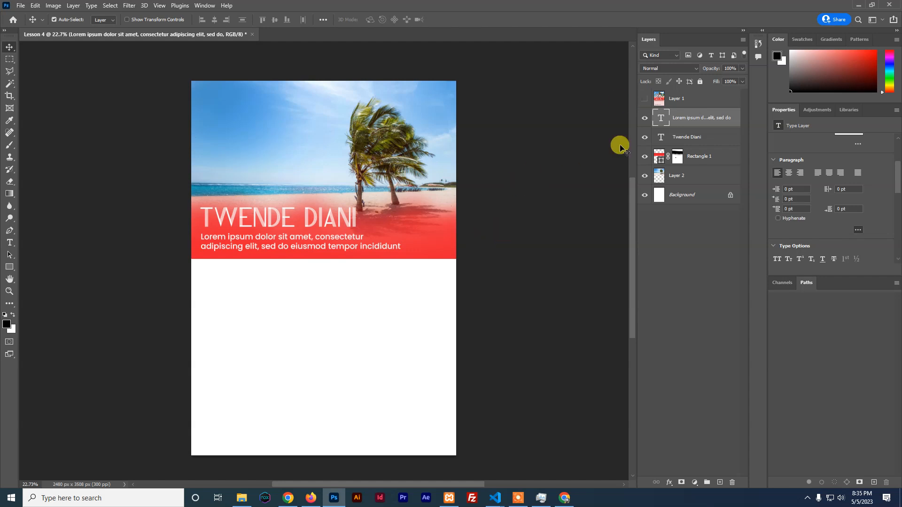
left_click(644, 100)
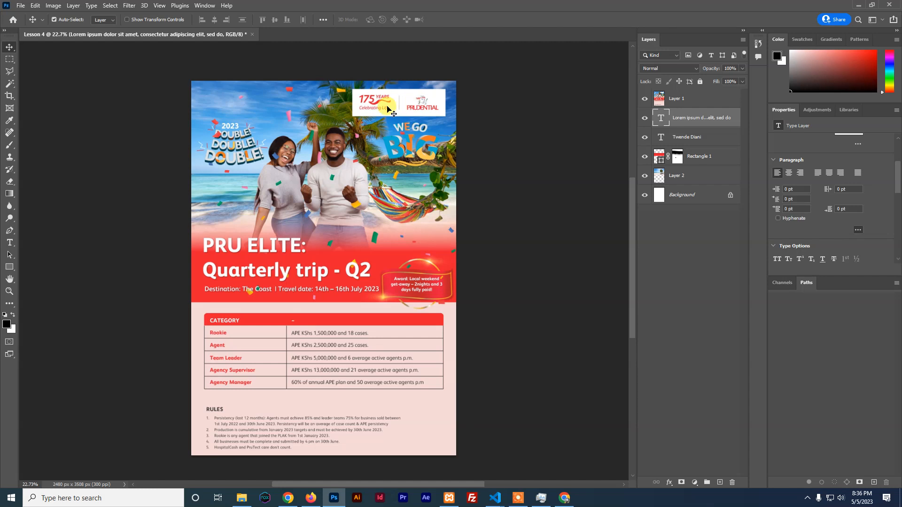
scroll(240, 277, "down", 5)
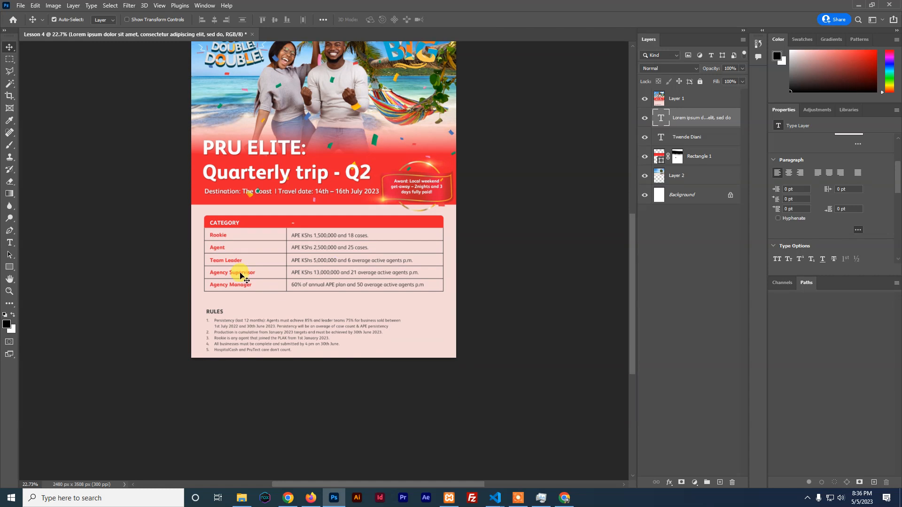
scroll(211, 221, "down", 1)
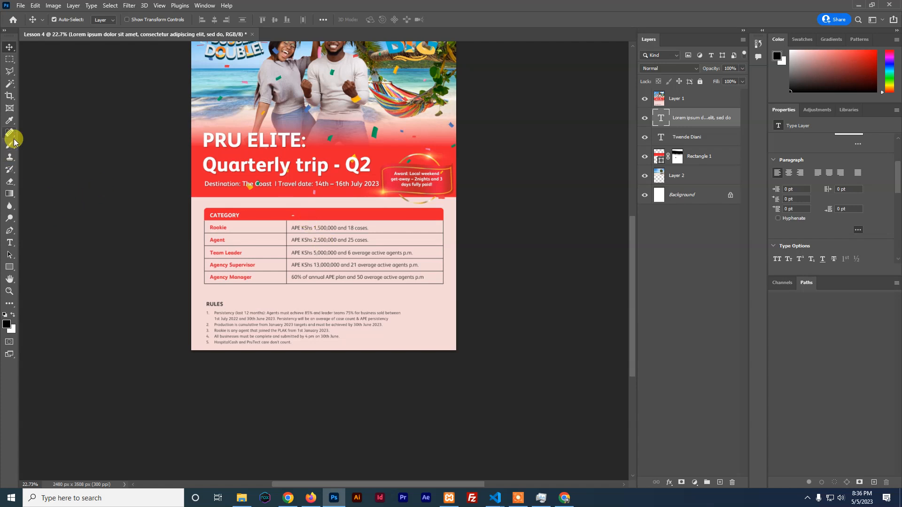
Sample the pale pink from the reference flyer with the Eyedropper, then hide the flyer
left_click(12, 123)
right_click(13, 124)
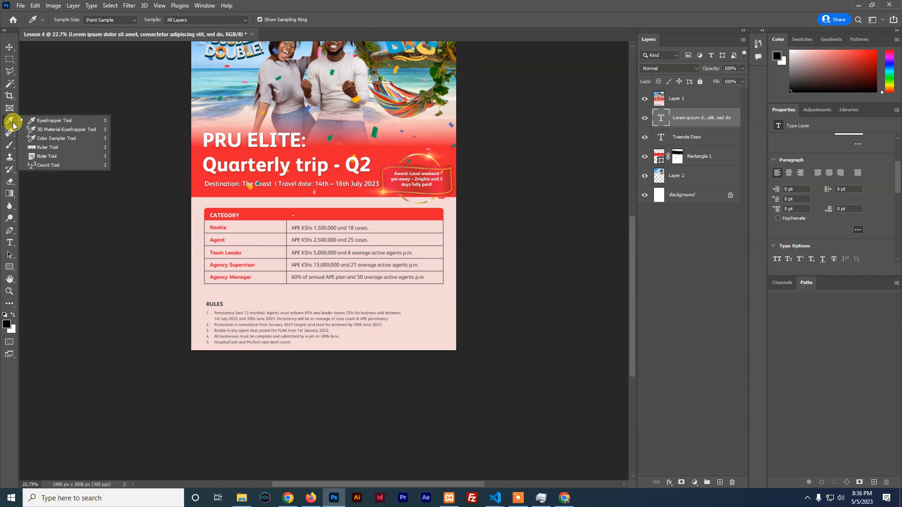
left_click(49, 122)
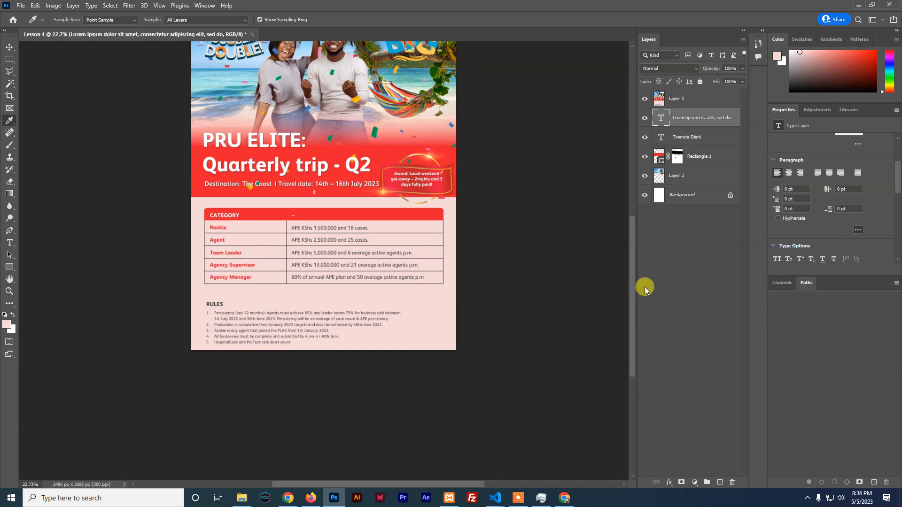
left_click(645, 100)
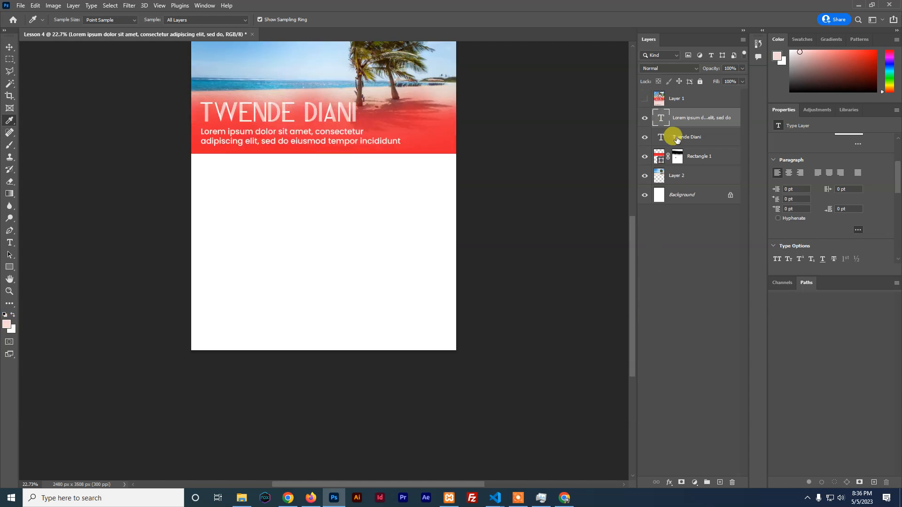
Draw a rectangle below the red band, sized to fill the lower page at 2502 × 1840 px
left_click(697, 158)
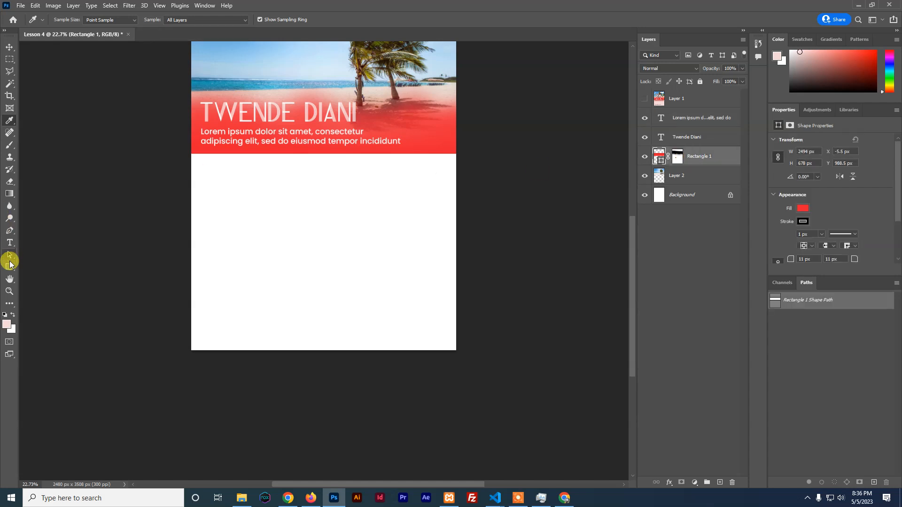
left_click(9, 267)
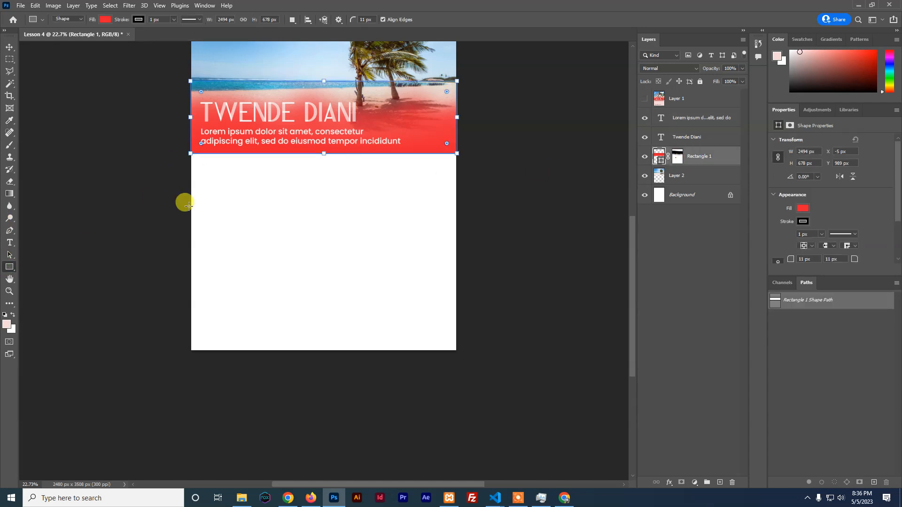
left_click_drag(474, 345, 190, 154)
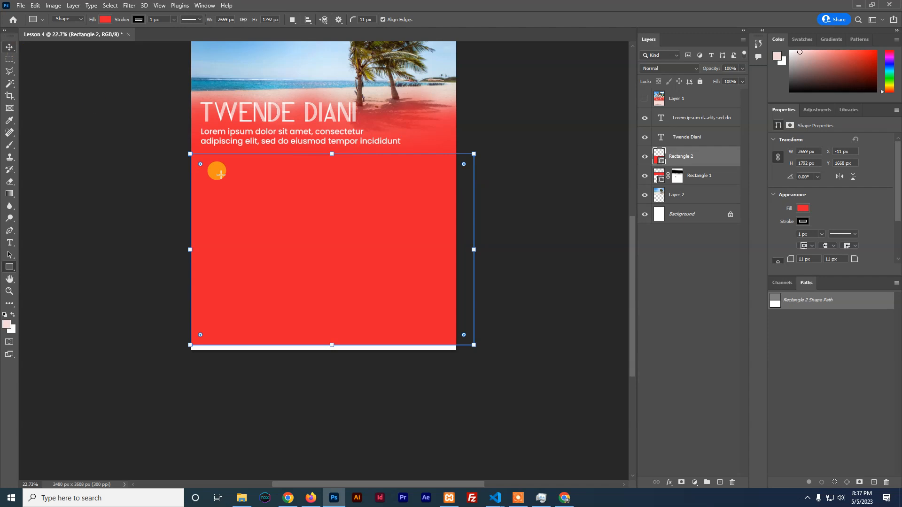
left_click_drag(473, 249, 457, 250)
left_click_drag(324, 347, 321, 350)
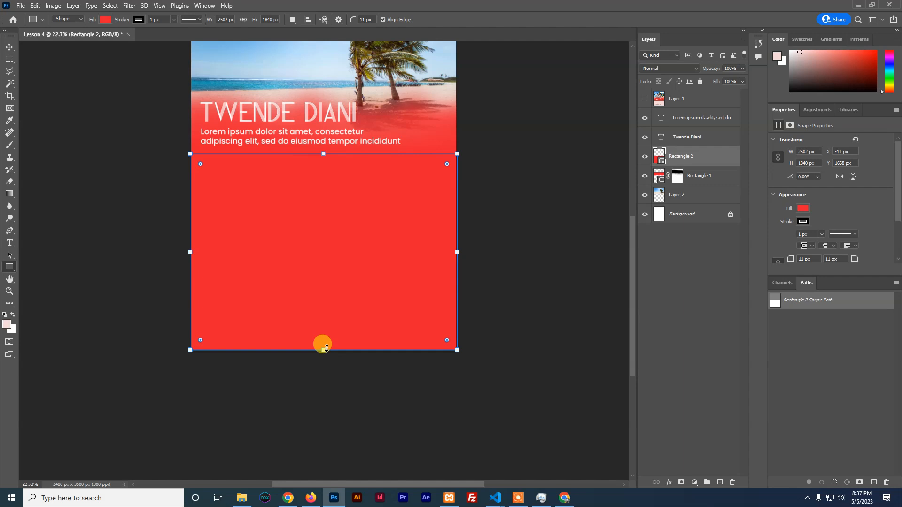
left_click(9, 48)
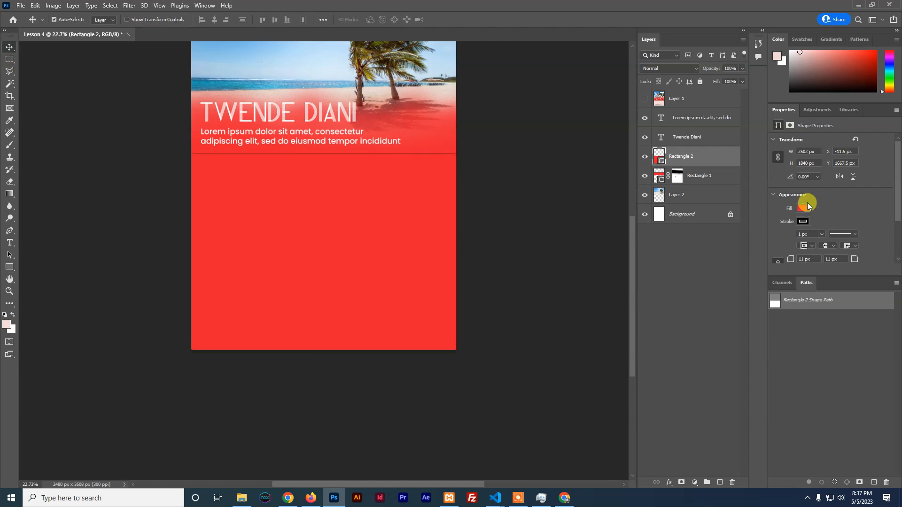
Give the rectangle a pale pink fill and no stroke
left_click(804, 221)
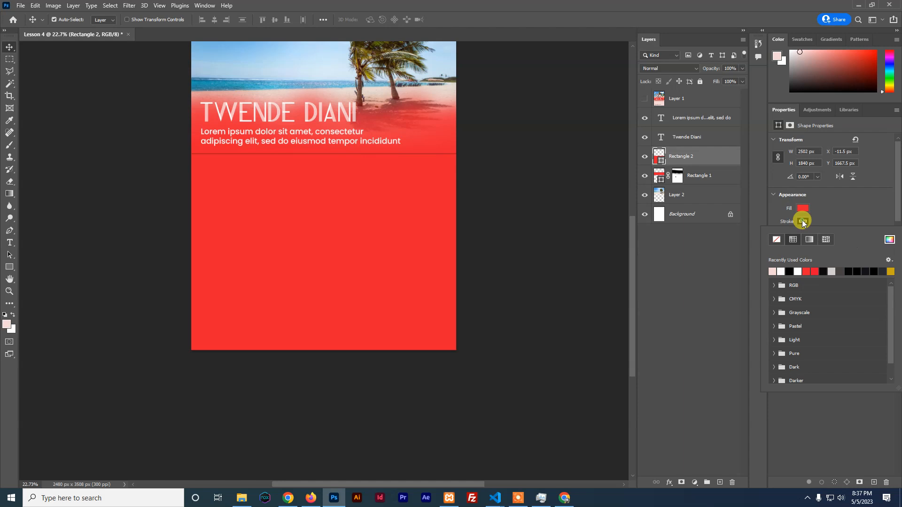
left_click(777, 238)
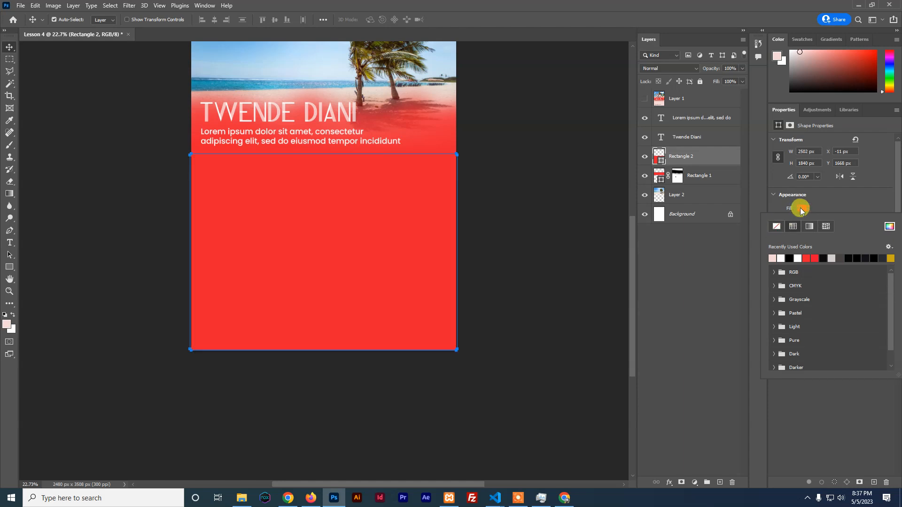
left_click(772, 258)
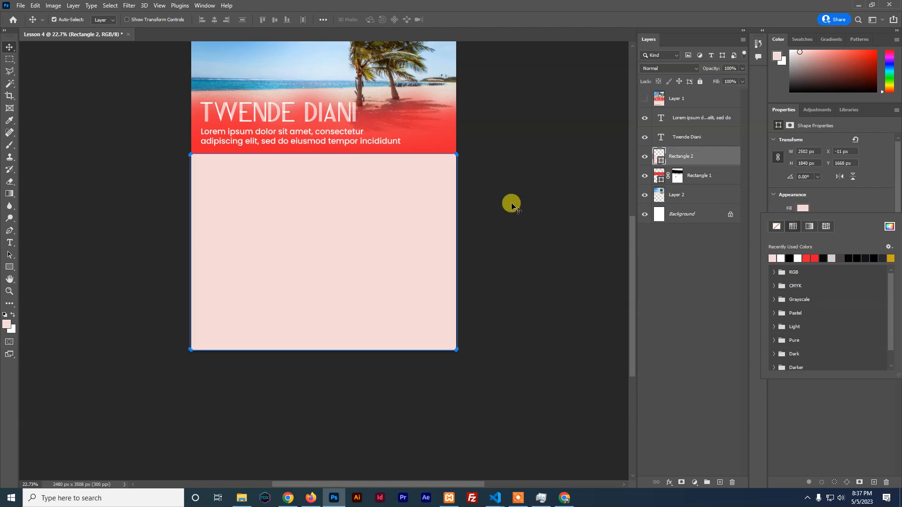
left_click(10, 47)
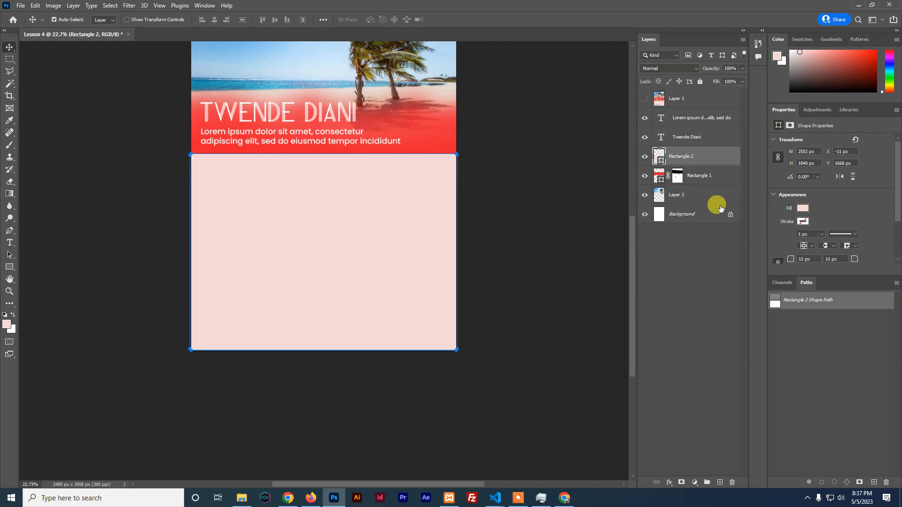
Remove the red band's outline stroke and briefly compare against the reference flyer
left_click(698, 193)
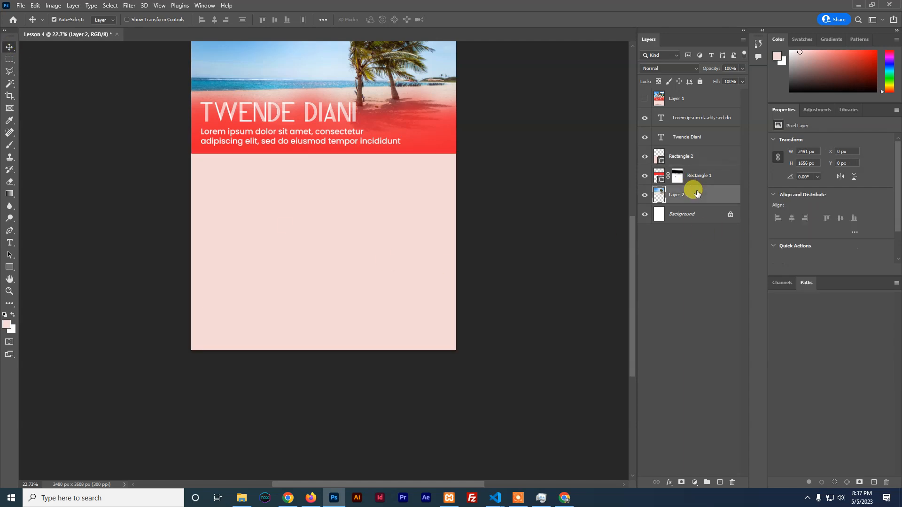
left_click(435, 140)
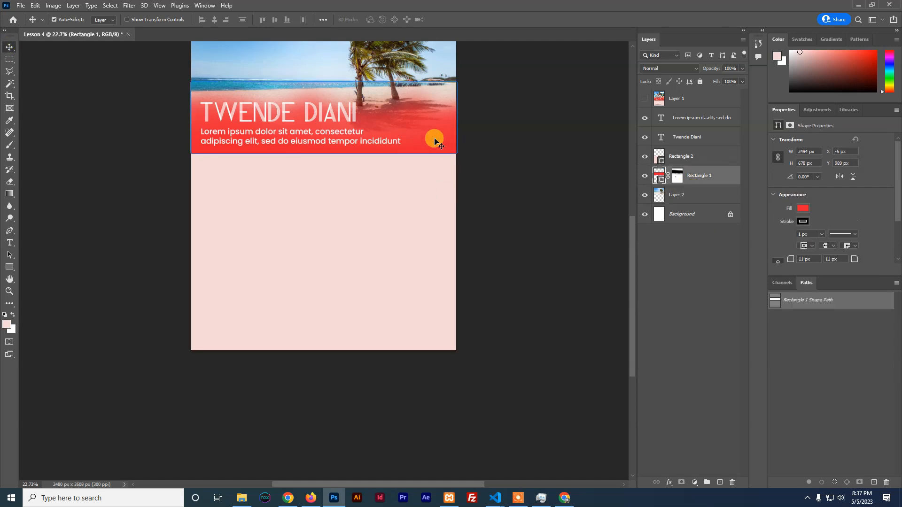
left_click(800, 220)
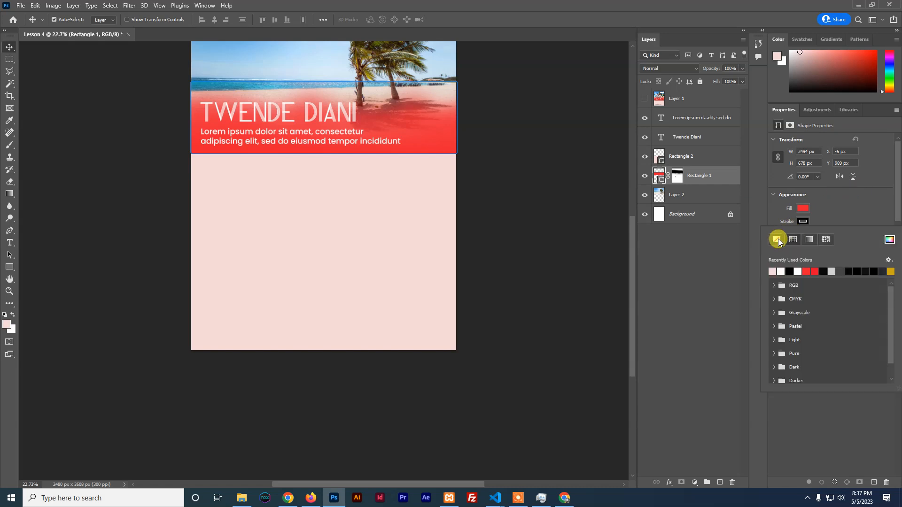
left_click(778, 239)
left_click(392, 211)
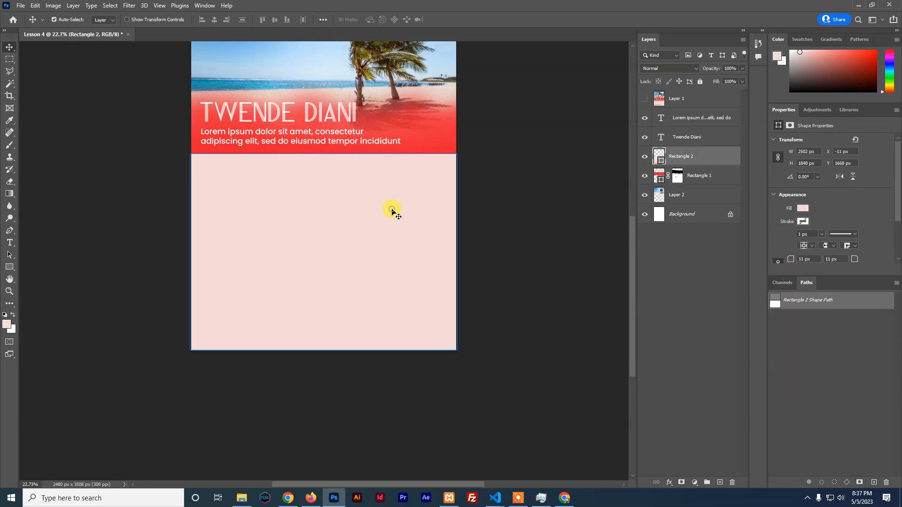
left_click(644, 98)
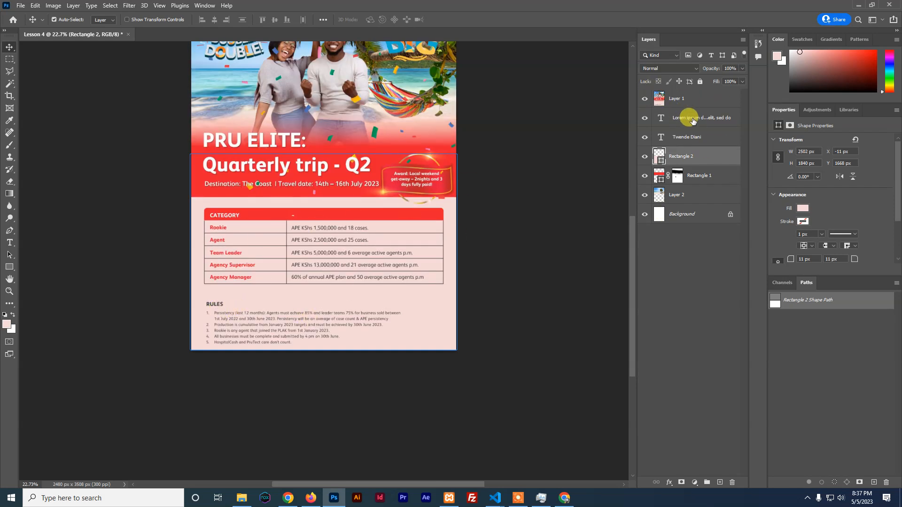
left_click(645, 99)
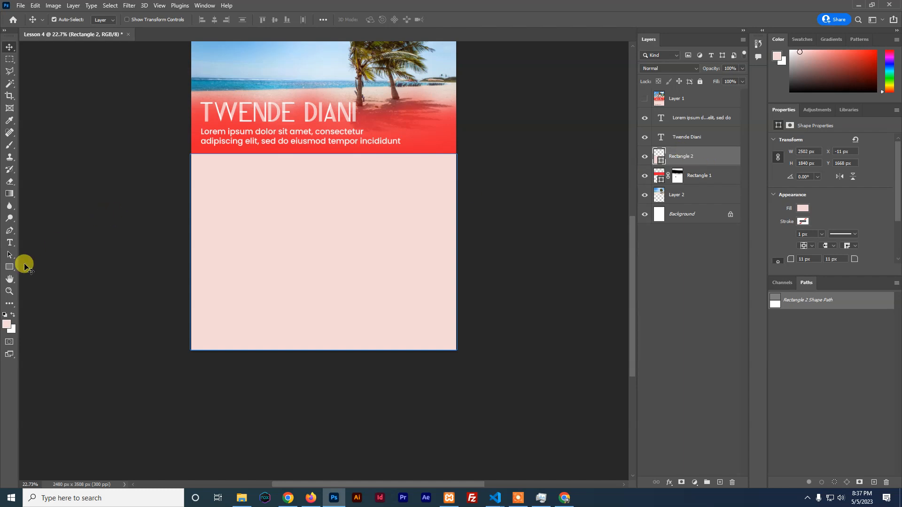
Choose the plain Rectangle tool and check the bar's placement against the reference flyer
left_click(9, 268)
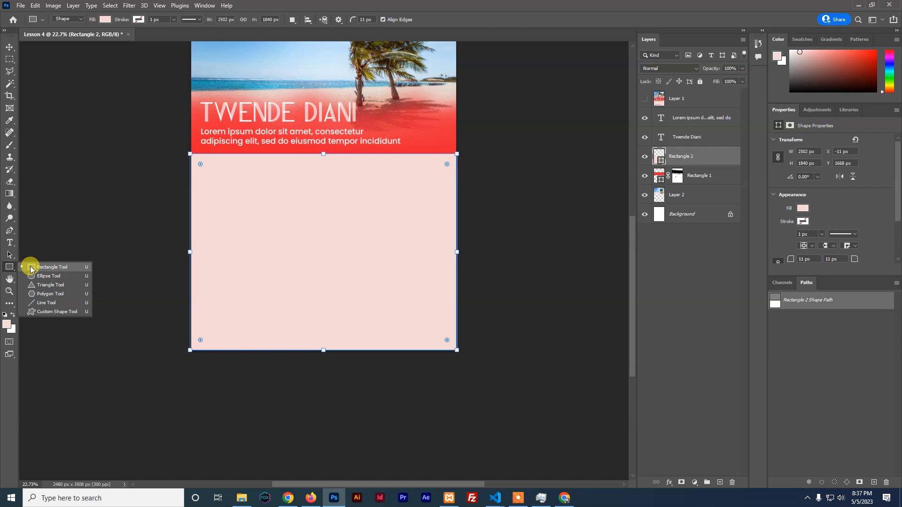
left_click(31, 267)
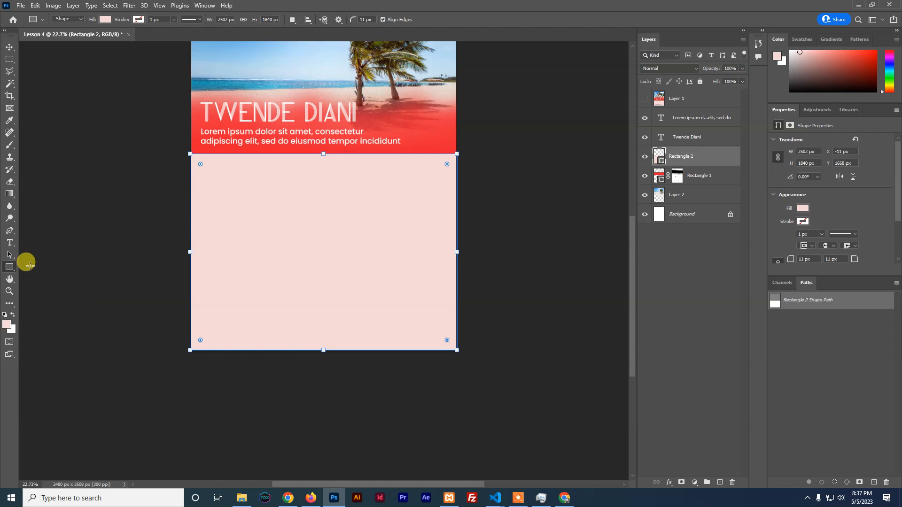
left_click(645, 98)
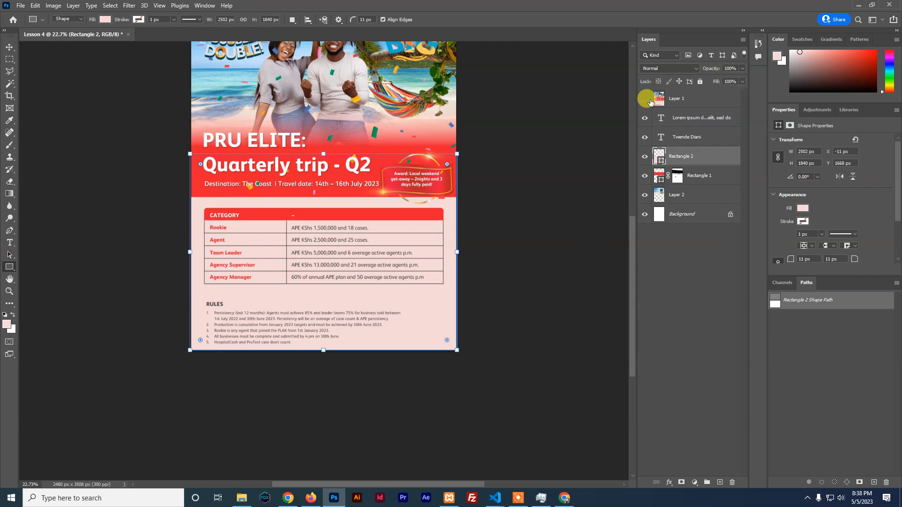
left_click(645, 98)
Draw a thin square-cornered bar across the pink panel with 0 px corner radius
left_click_drag(205, 174, 433, 195)
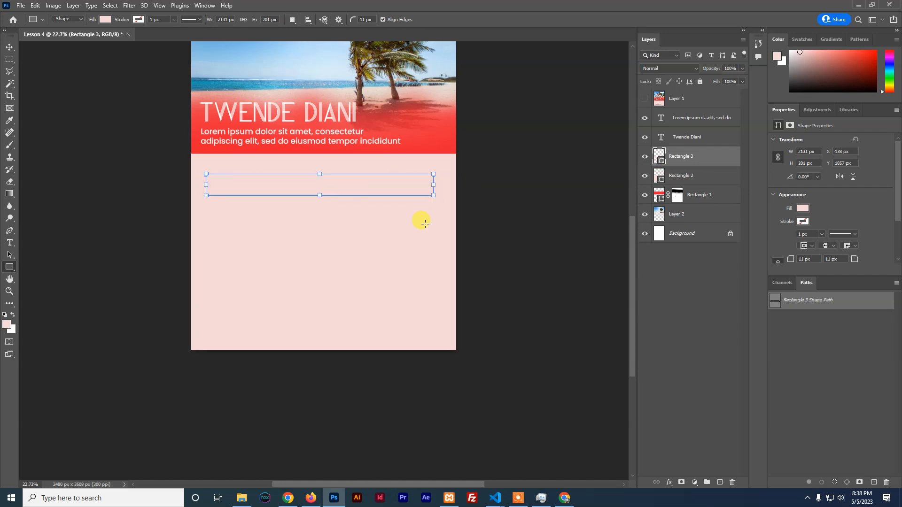
left_click(362, 20)
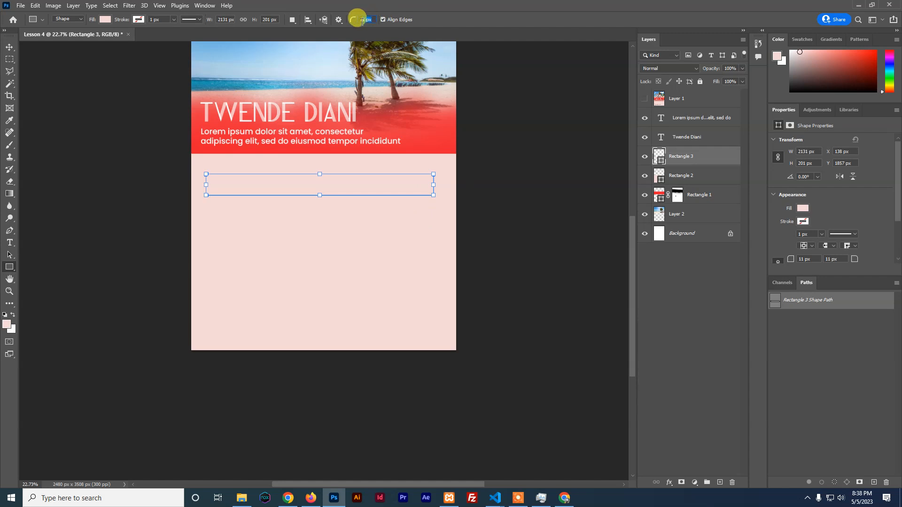
key("ctrl+z")
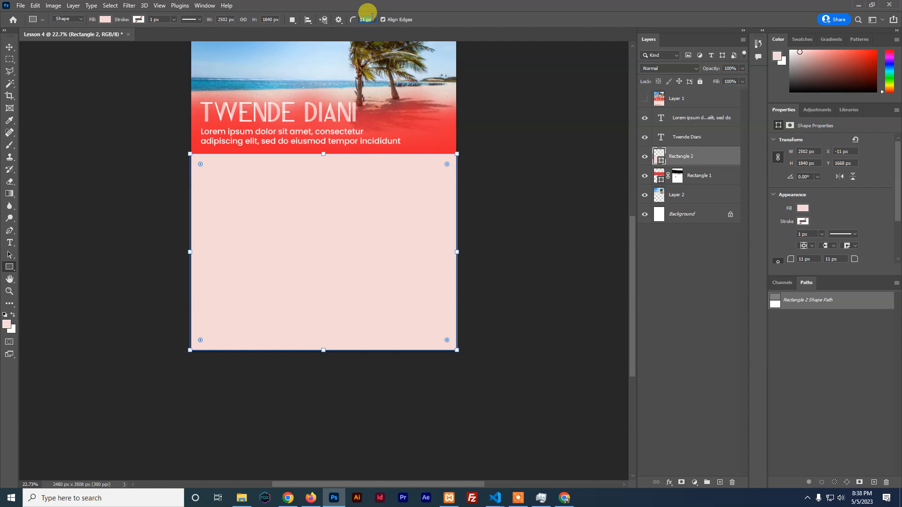
type("0")
left_click_drag(201, 180, 442, 192)
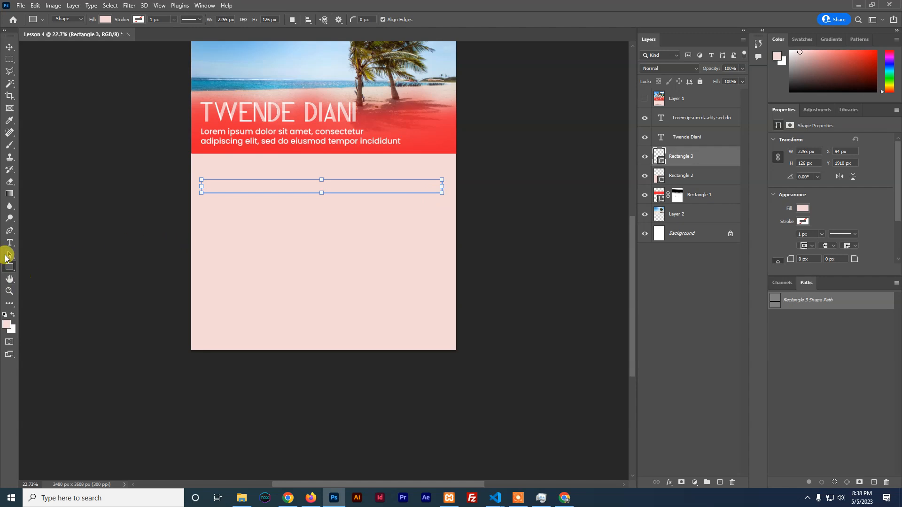
Set the bar's fill to red and deselect it
left_click(802, 208)
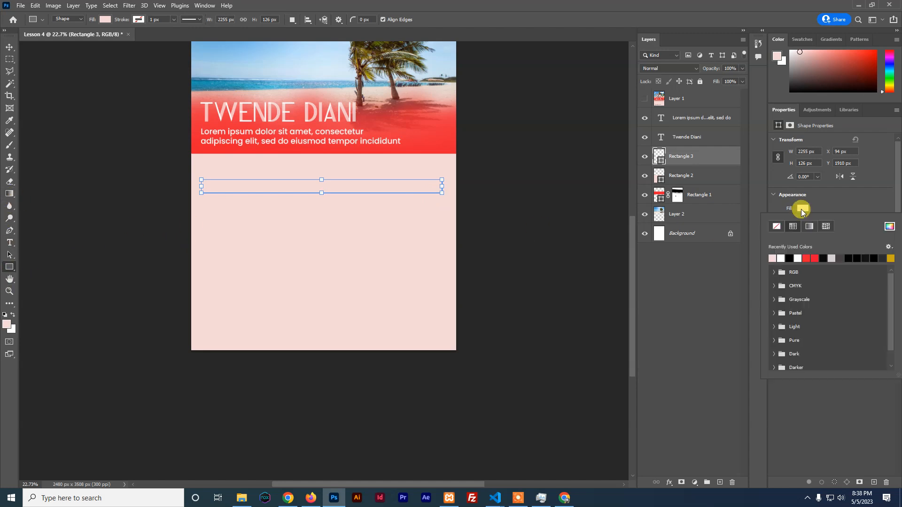
left_click(806, 258)
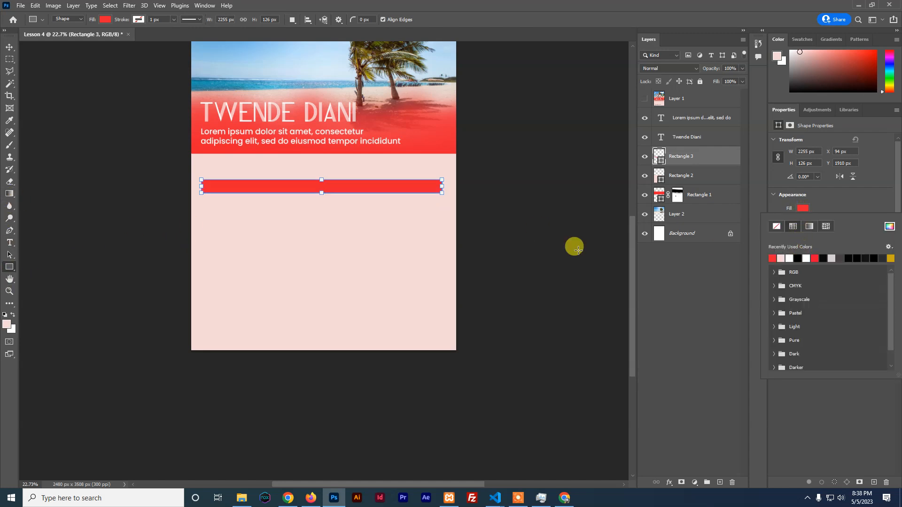
left_click(10, 48)
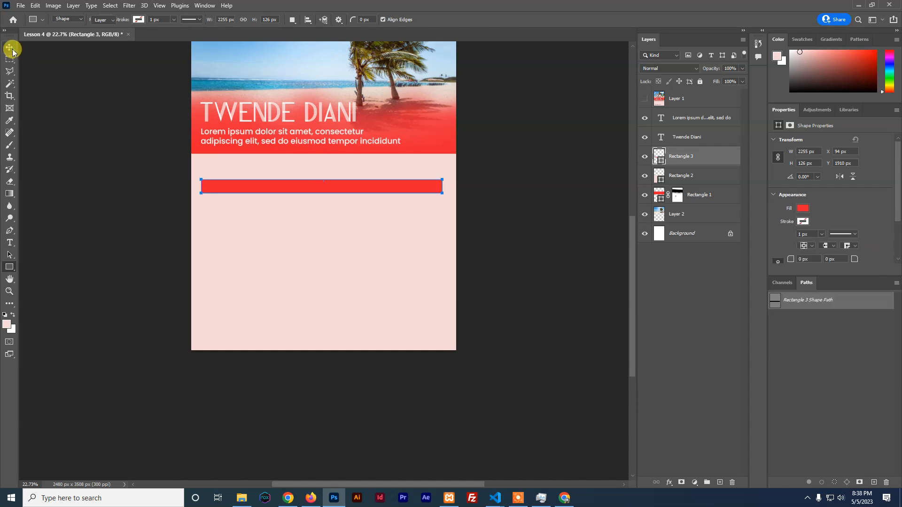
left_click(508, 239)
scroll(508, 239, "up", 3)
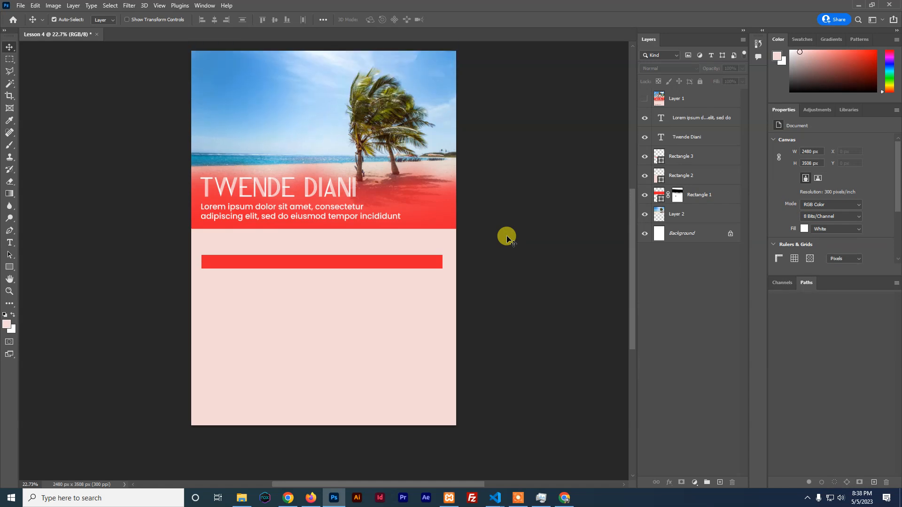
left_click(8, 97)
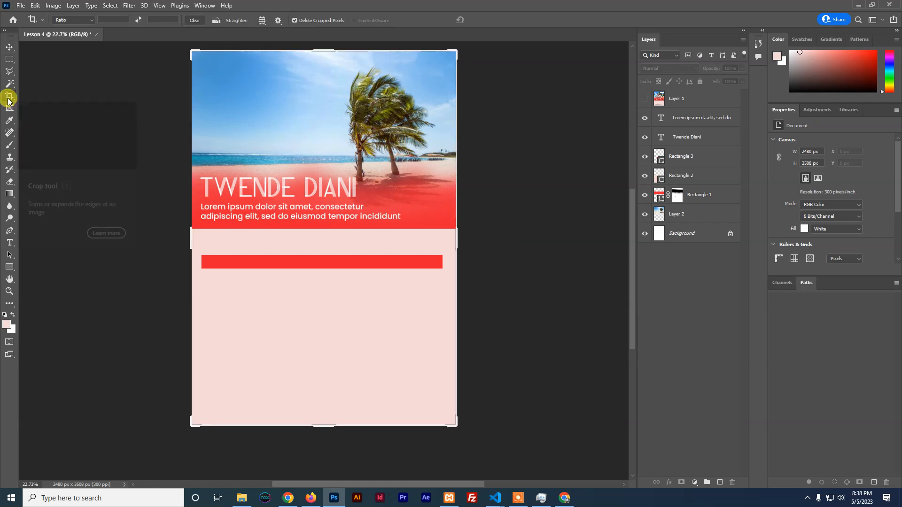
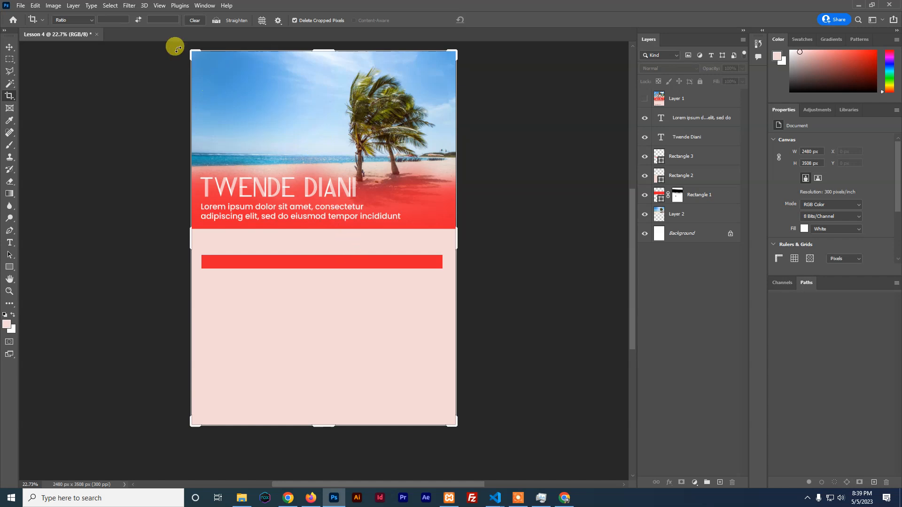
Show rulers and drag a vertical guide to the poster's horizontal centre at 1240 px
left_click(160, 7)
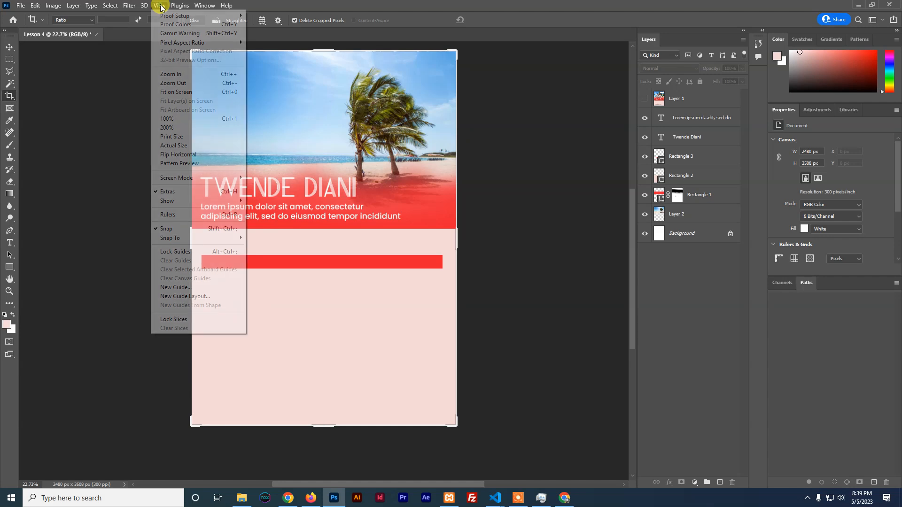
left_click(168, 215)
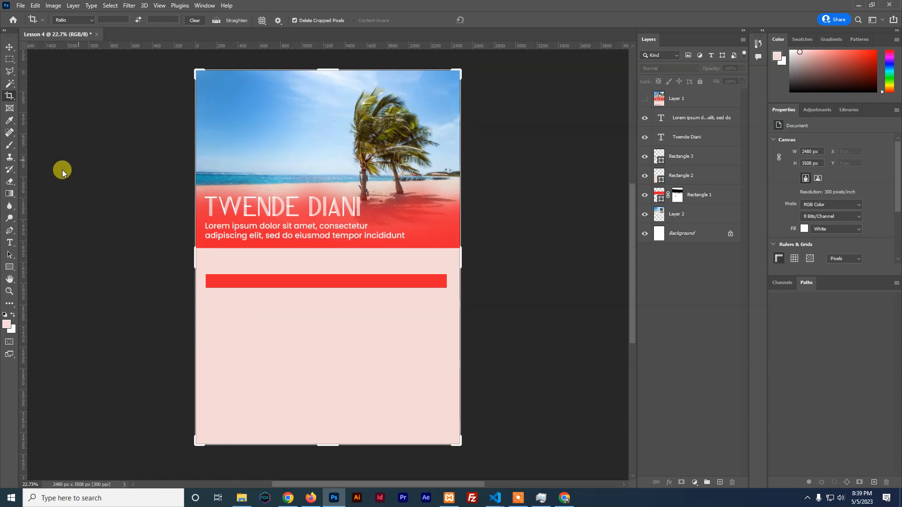
left_click_drag(21, 170, 325, 169)
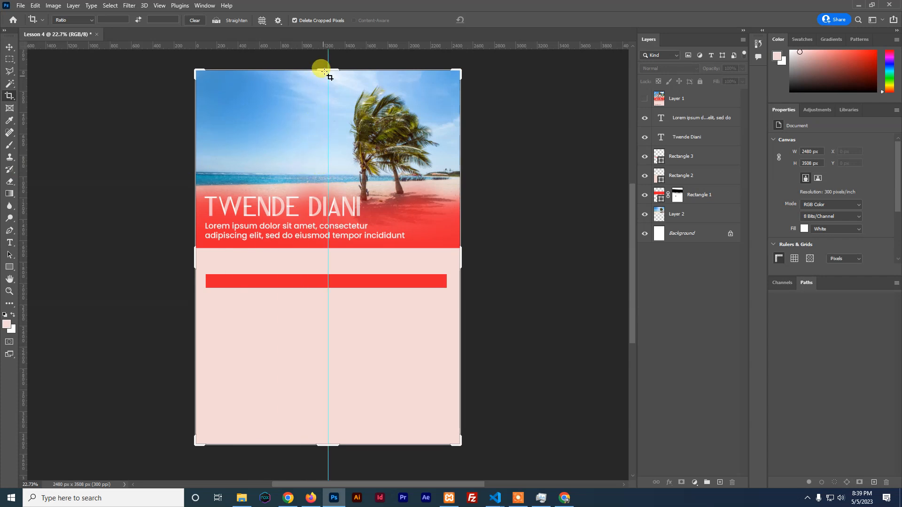
left_click(9, 47)
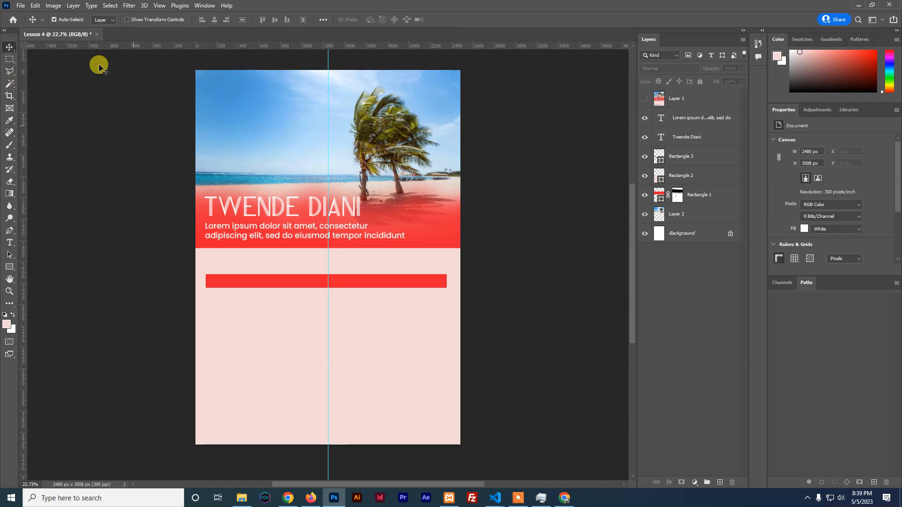
Enable Auto-Select and click through the beach image, title and red band layers
left_click(54, 19)
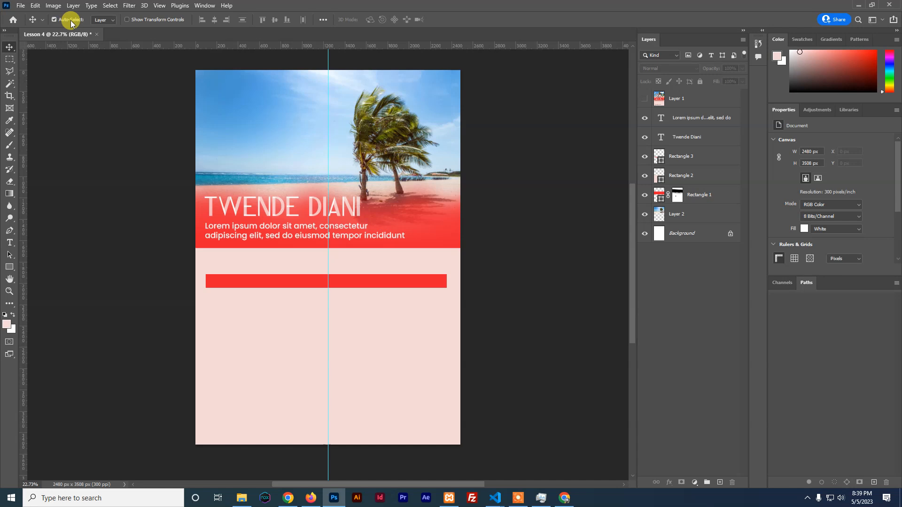
left_click(261, 179)
left_click(268, 206)
left_click(378, 226)
left_click(379, 133)
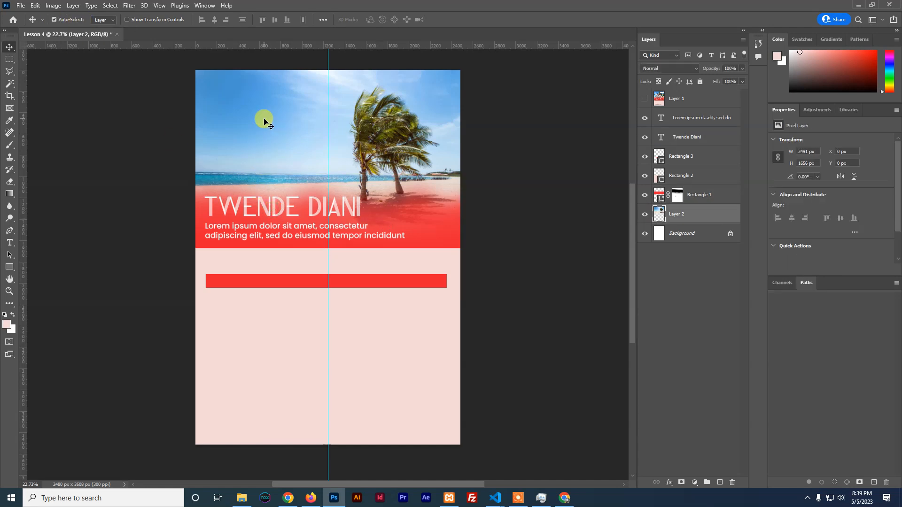
Move the red bar up to Y 1754 px below the red band, checking against the reference flyer
left_click(270, 286)
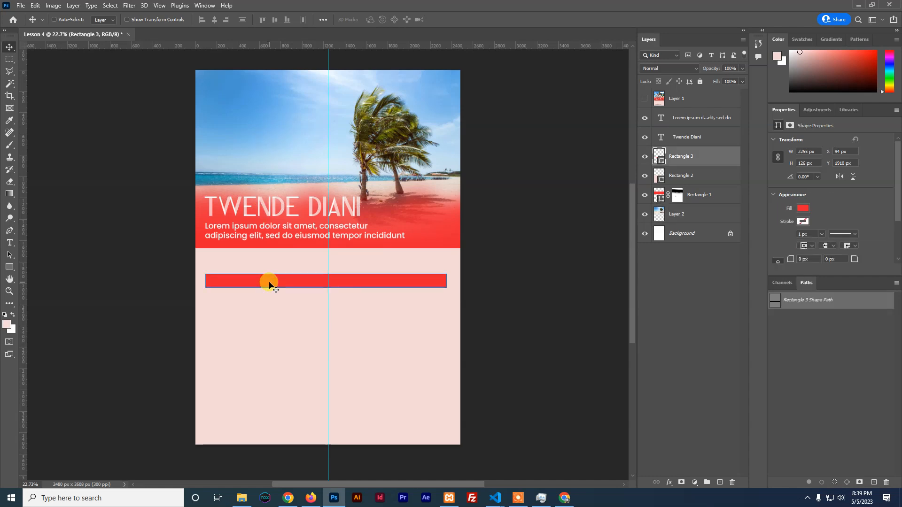
key("ctrl+t")
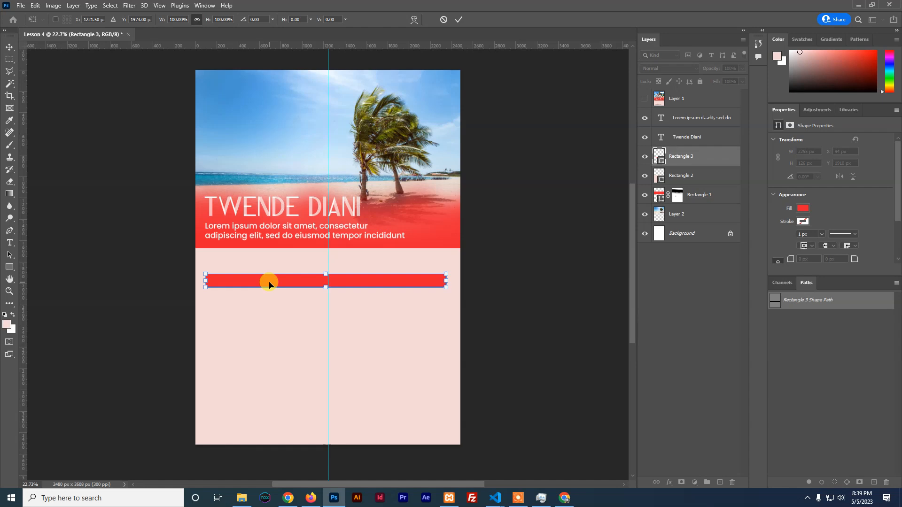
left_click_drag(270, 284, 275, 268)
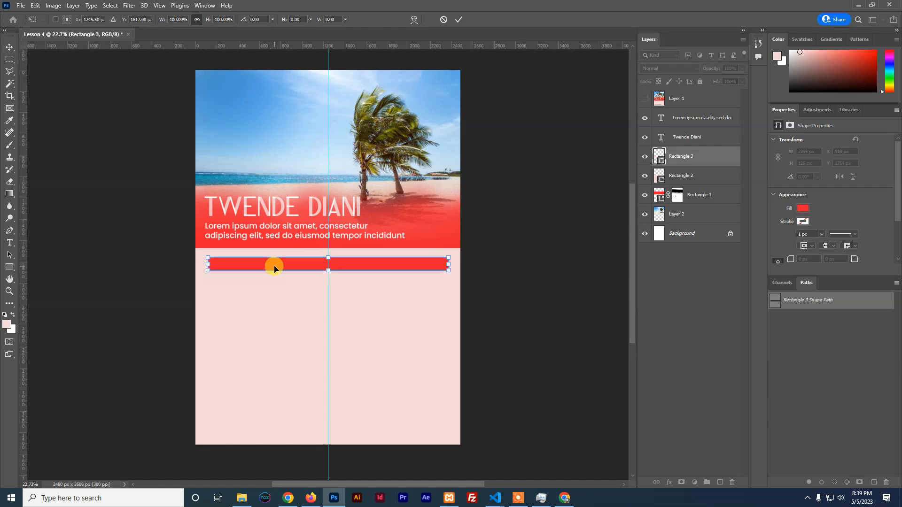
left_click(456, 20)
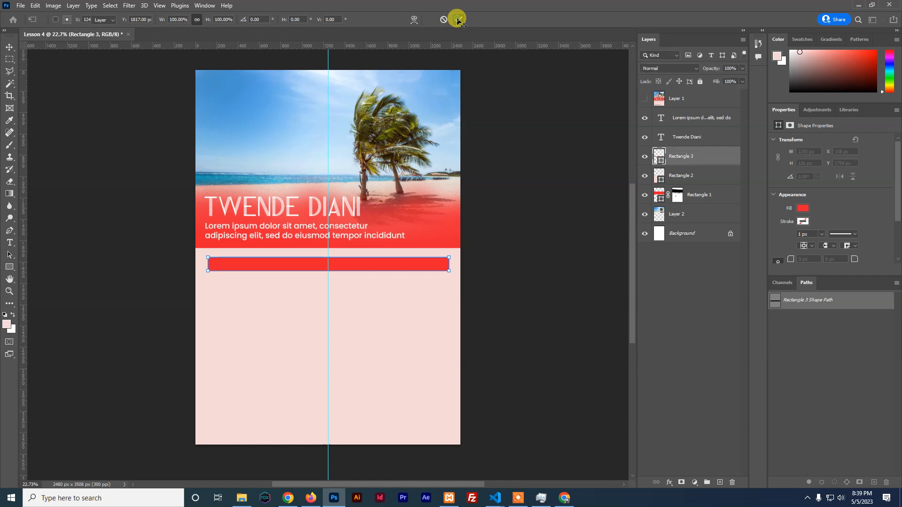
left_click(645, 98)
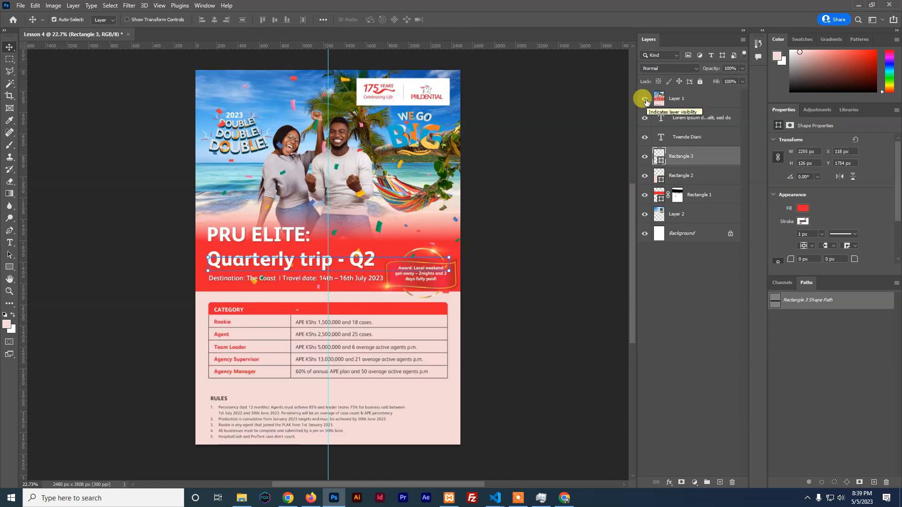
left_click(645, 99)
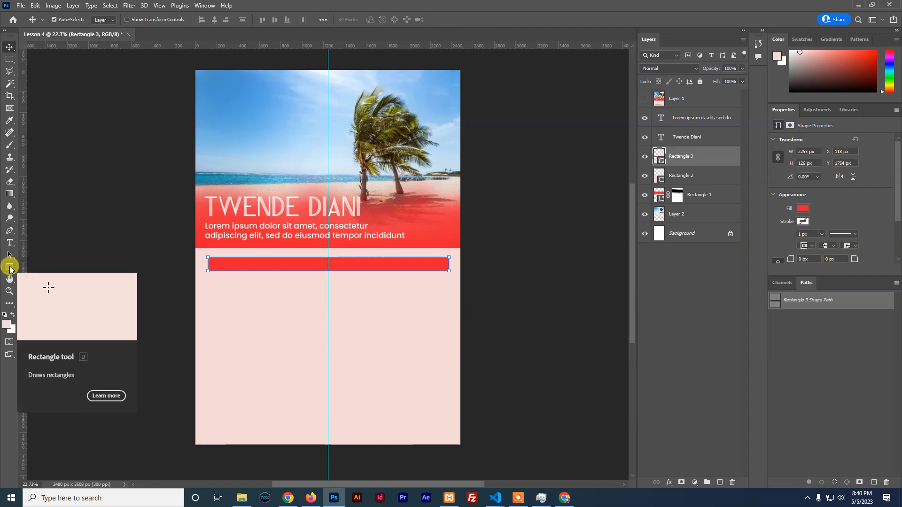
left_click(10, 268)
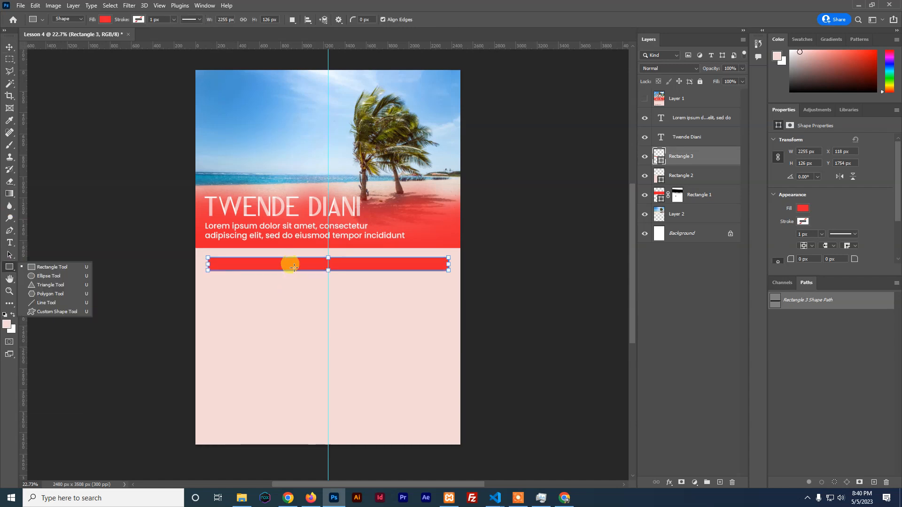
left_click_drag(272, 258, 271, 374)
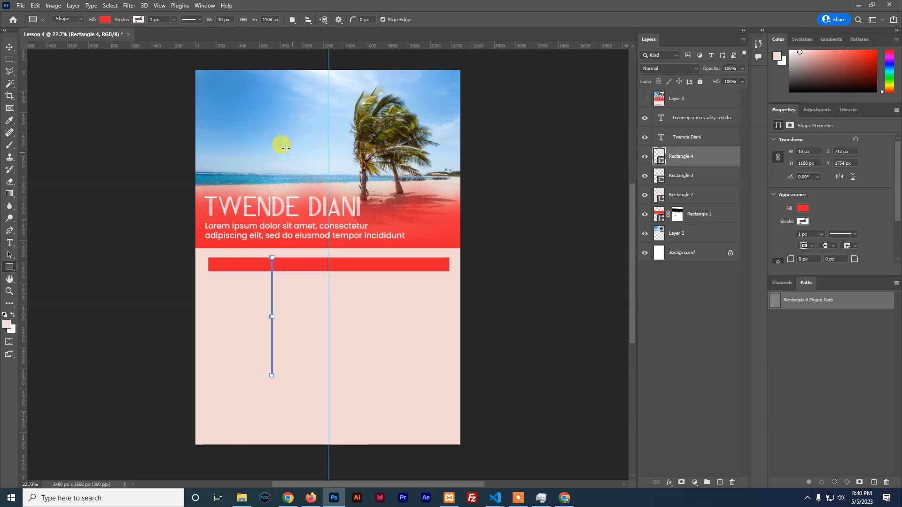
left_click(105, 19)
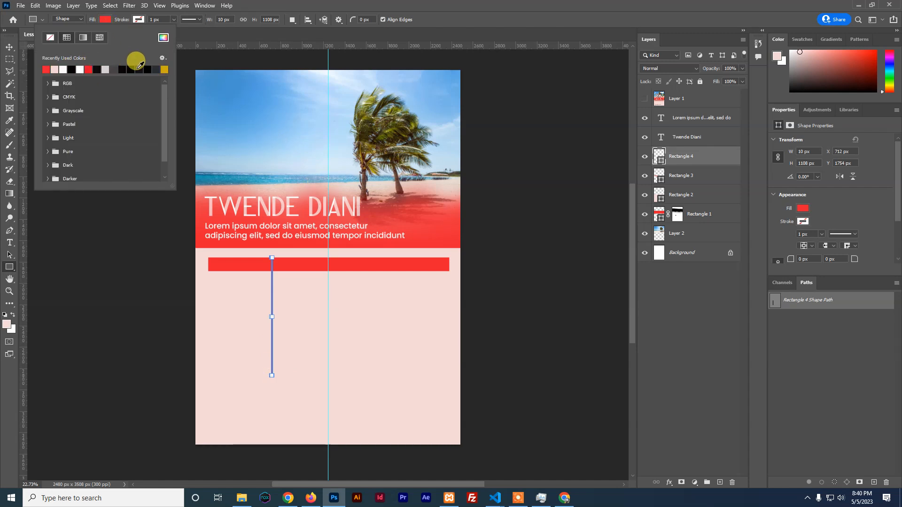
left_click(155, 69)
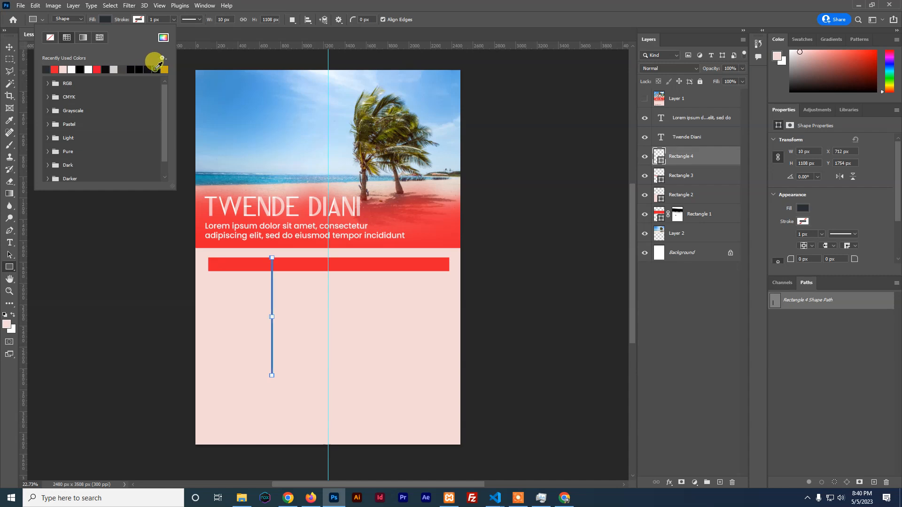
left_click(9, 47)
left_click(371, 319)
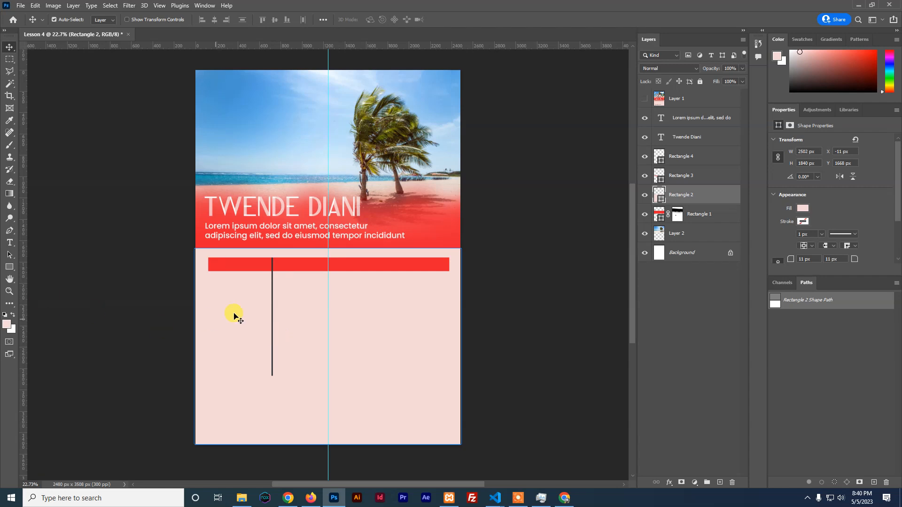
left_click(272, 334)
key("Delete")
left_click_drag(8, 269, 33, 265)
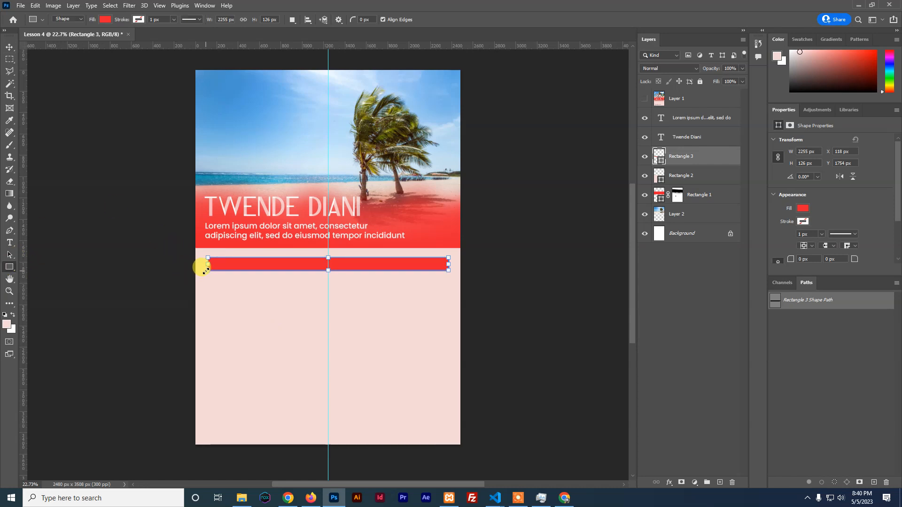
Zoom in on the pink panel and select the red bar with the Move tool
key("ctrl+plus")
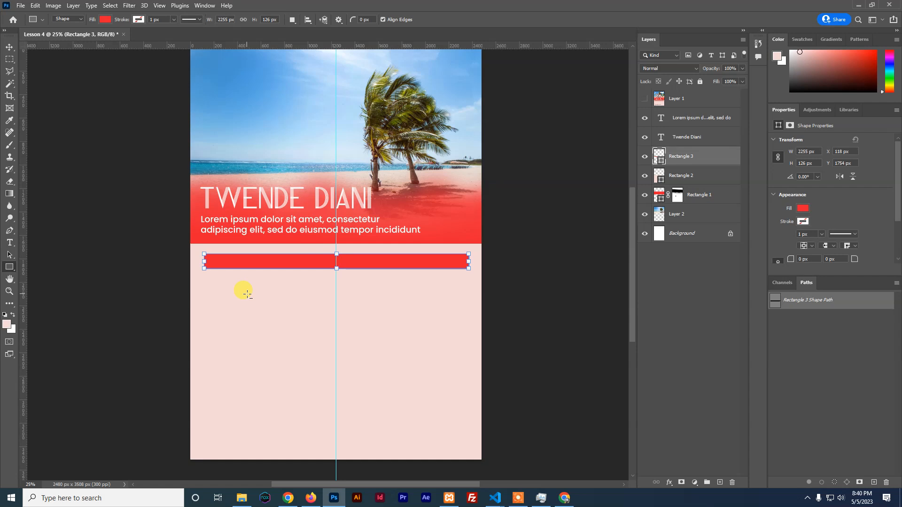
key("ctrl+plus")
scroll(248, 294, "up", 1)
left_click_drag(287, 343, 269, 230)
scroll(270, 249, "up", 3)
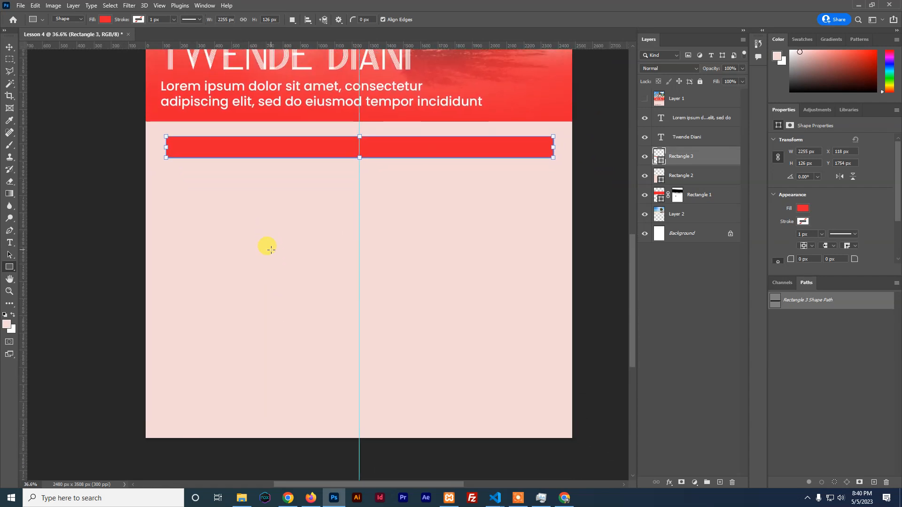
key("super")
key("super")
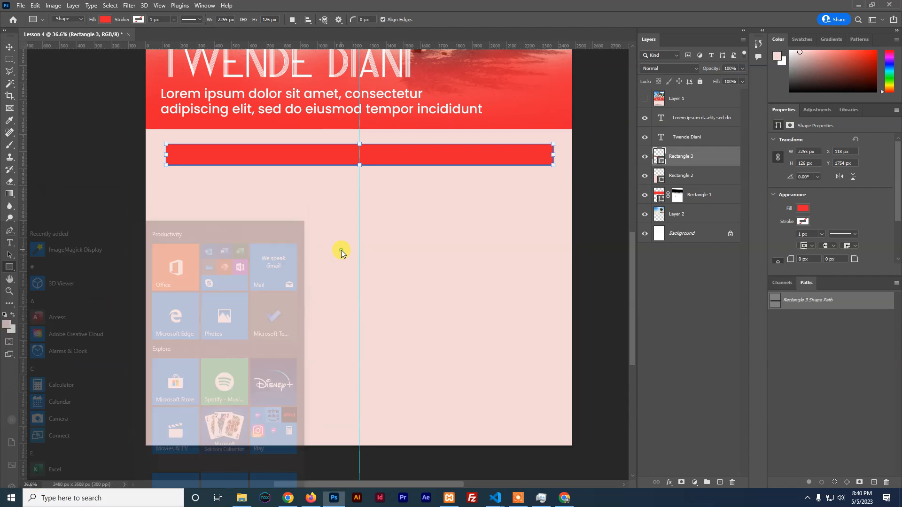
scroll(341, 250, "up", 1)
scroll(238, 233, "up", 1)
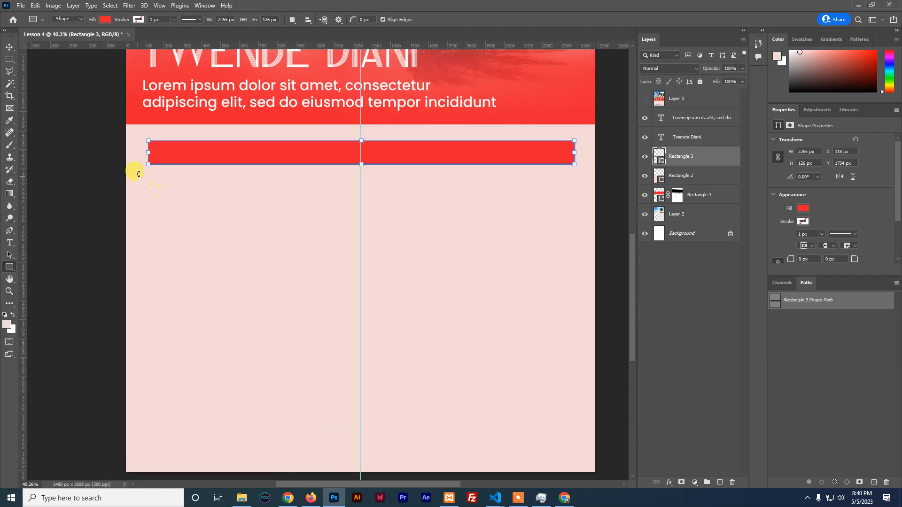
left_click(9, 48)
left_click(415, 156)
Duplicate the red bar's layer as 'columns' and drag the copy directly beneath the original
right_click(686, 158)
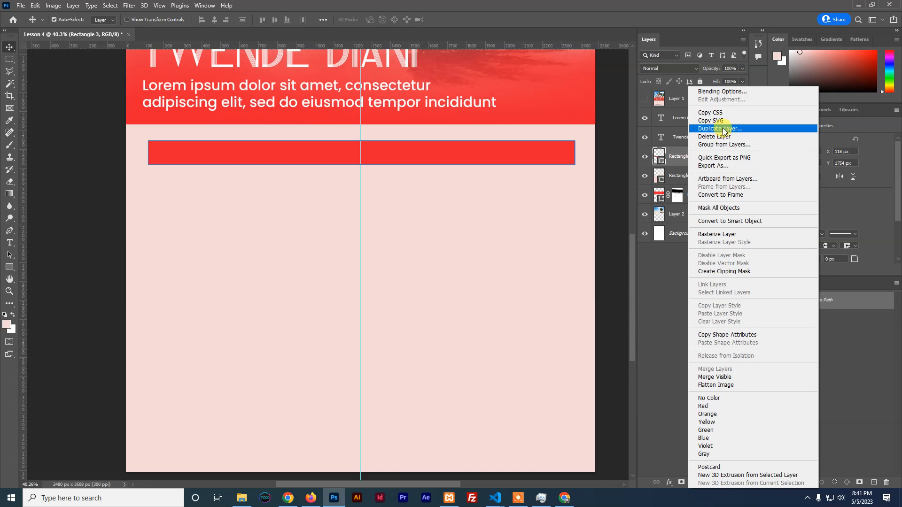
left_click(722, 129)
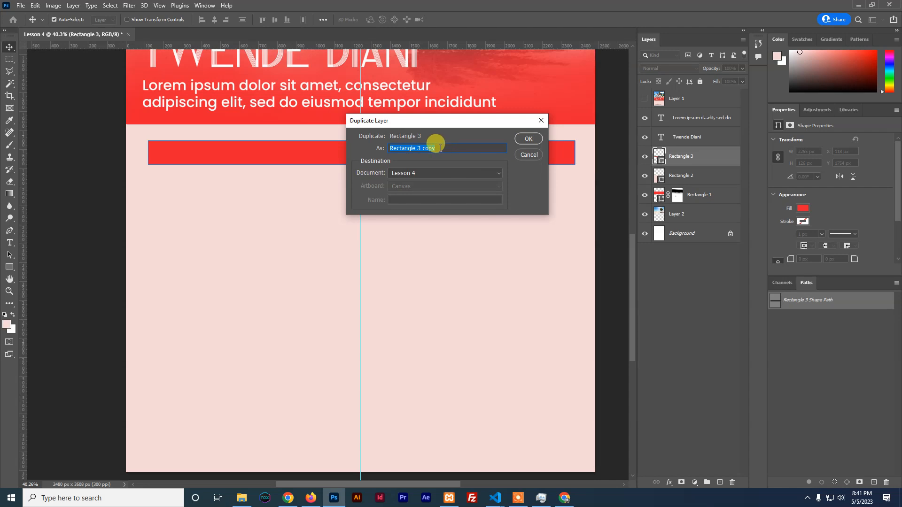
type("columns")
left_click(527, 138)
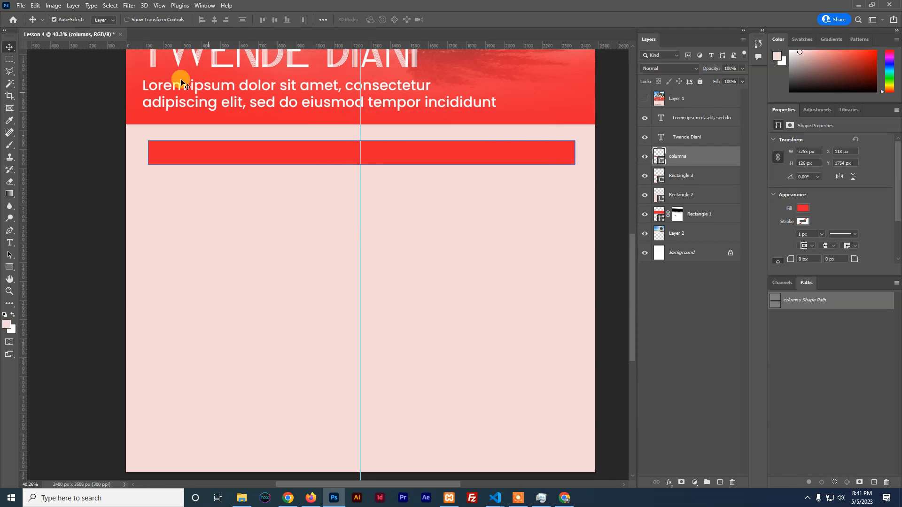
left_click(54, 19)
left_click_drag(287, 170, 322, 192)
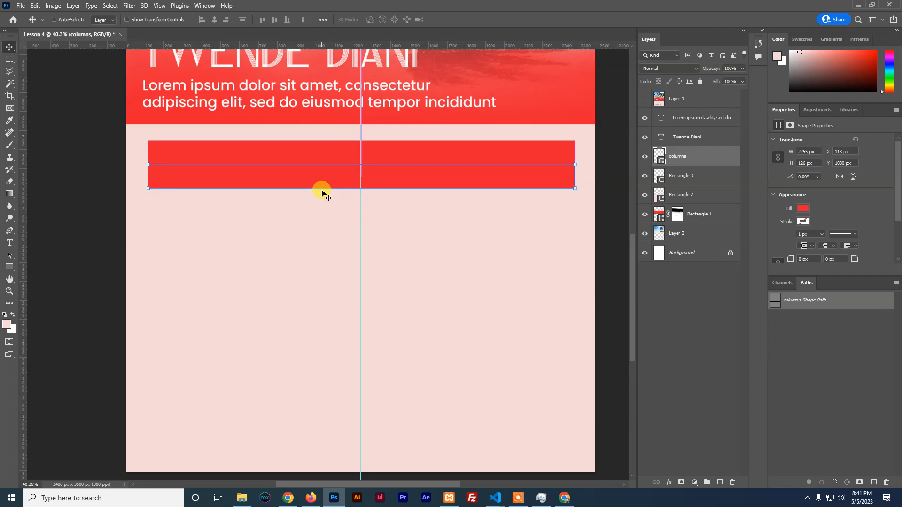
Remove the columns rectangle's fill, trying and then cancelling a narrower resize
left_click(803, 212)
left_click(776, 226)
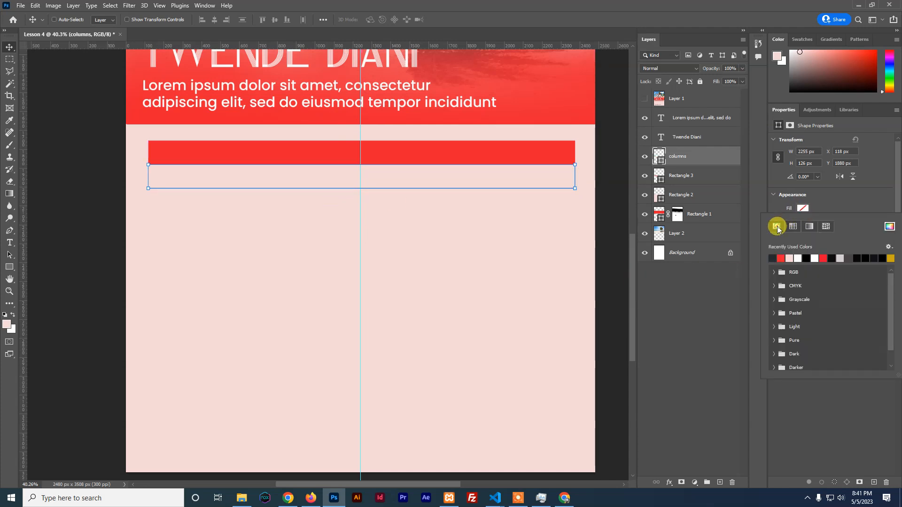
left_click(801, 211)
left_click(802, 221)
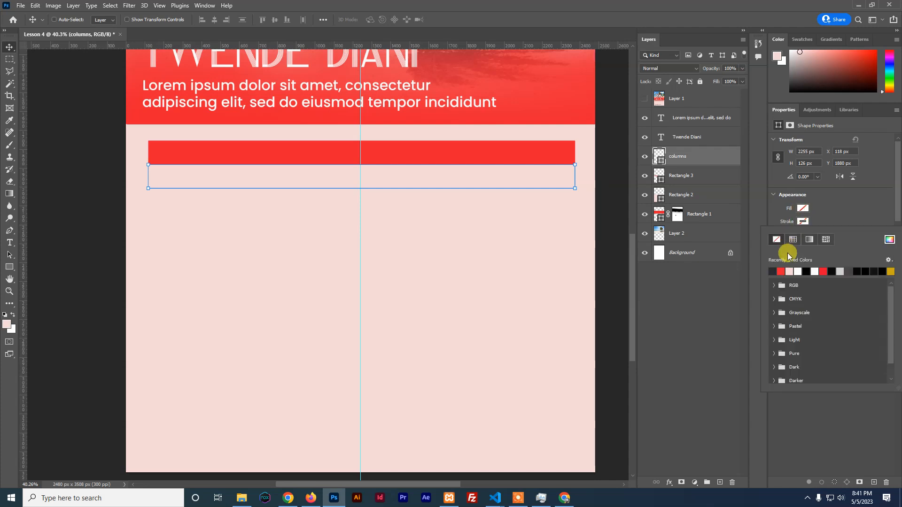
left_click(804, 222)
key("ctrl")
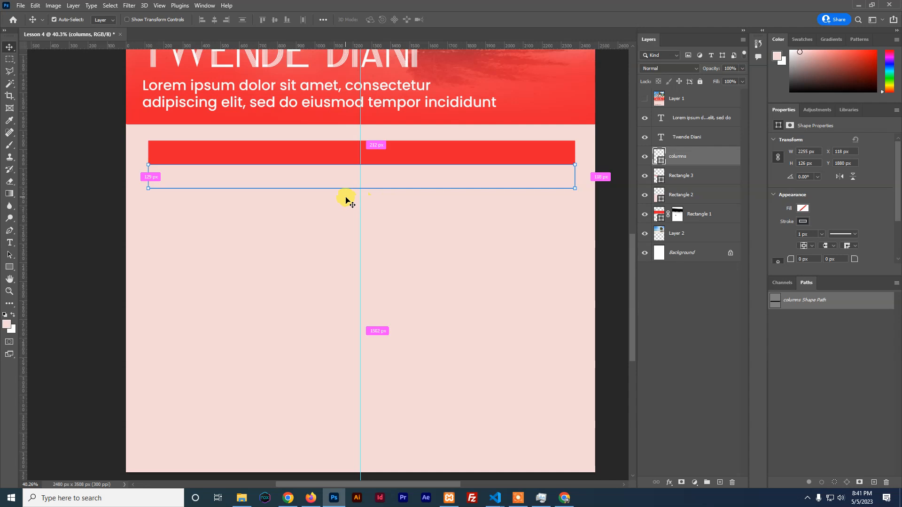
key("ctrl+t")
left_click_drag(574, 177, 360, 188)
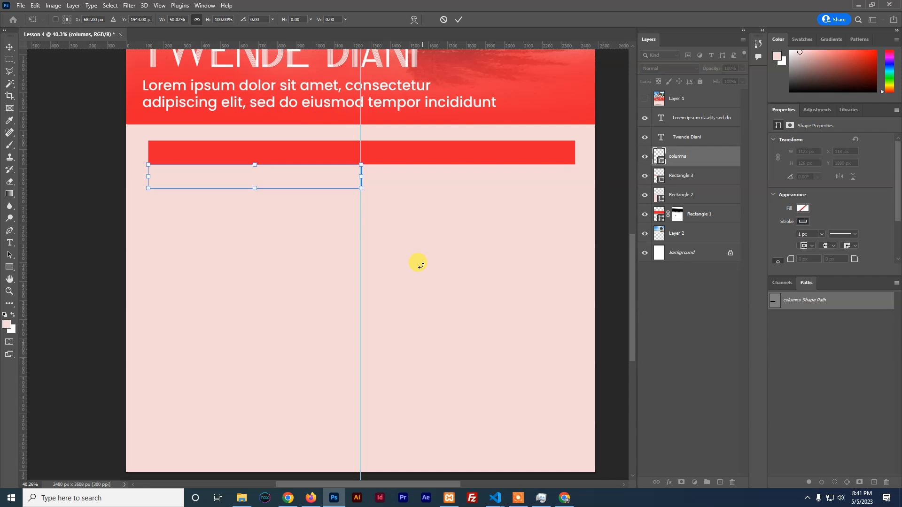
left_click(444, 20)
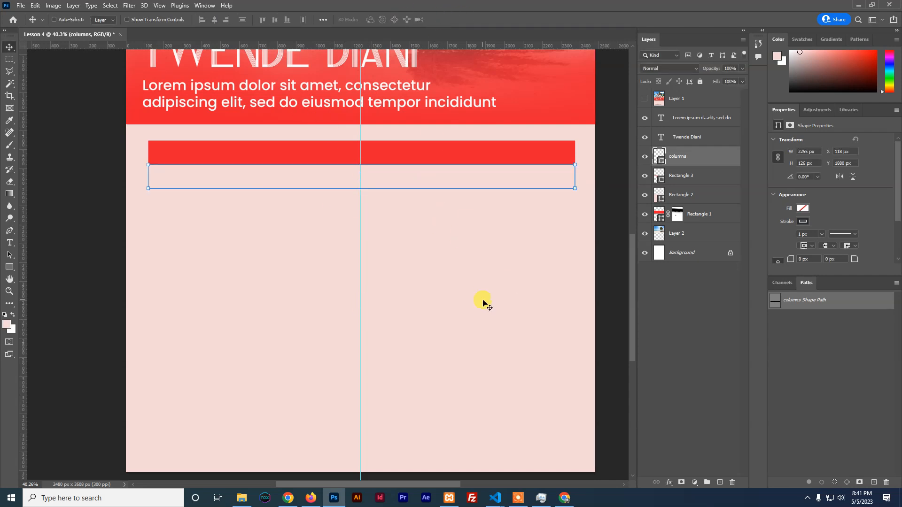
Give the columns rectangle a 2 px dark outline
scroll(488, 301, "up", 1)
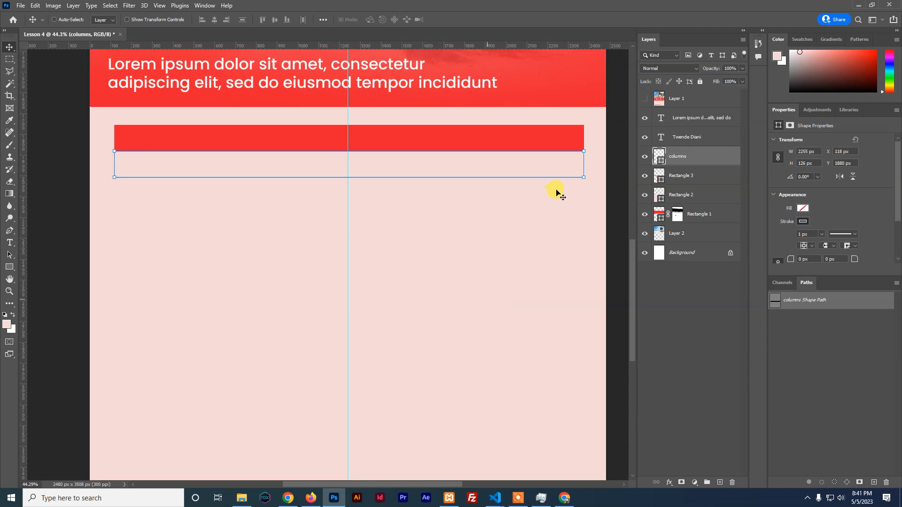
left_click(822, 235)
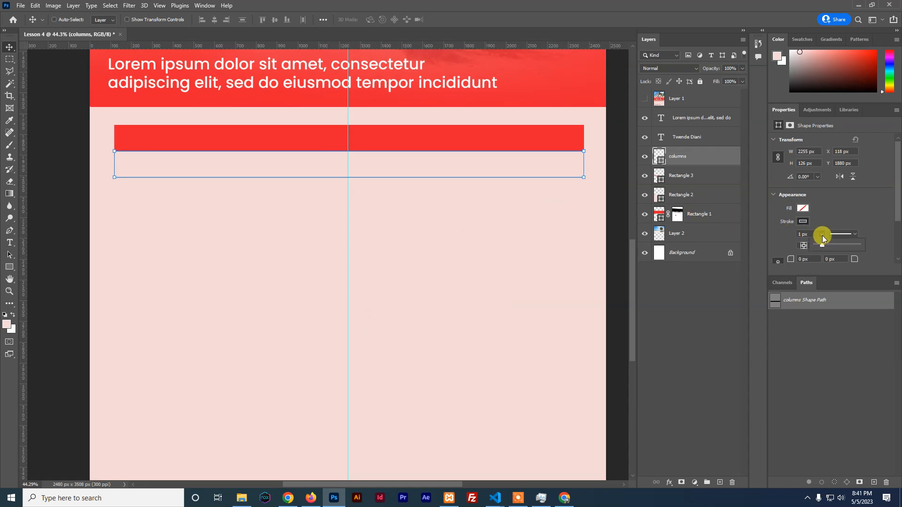
left_click(802, 233)
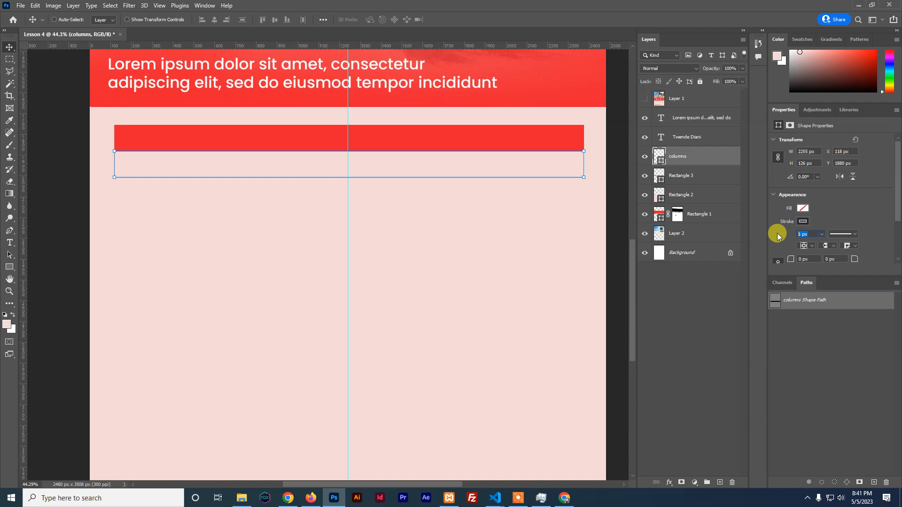
type("2")
key("Return")
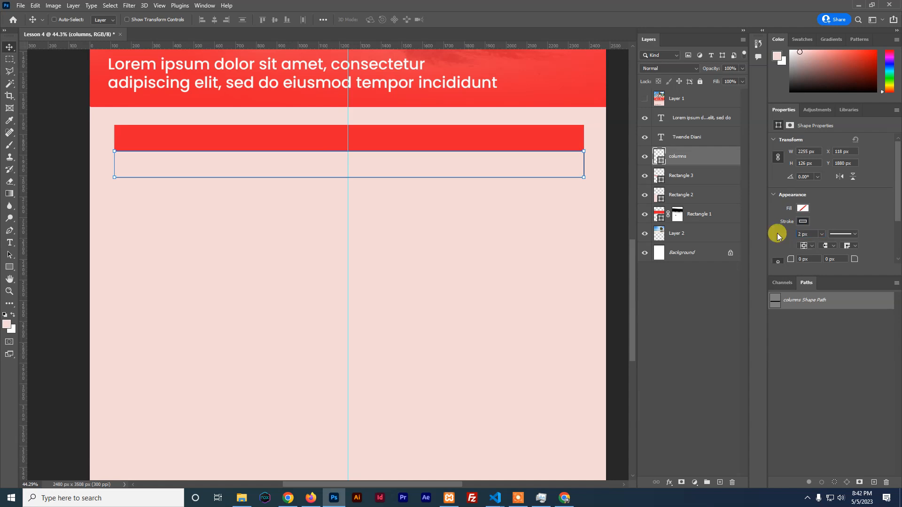
Draw a thin 4 px wide vertical divider down from the red bar with no stroke
left_click(9, 268)
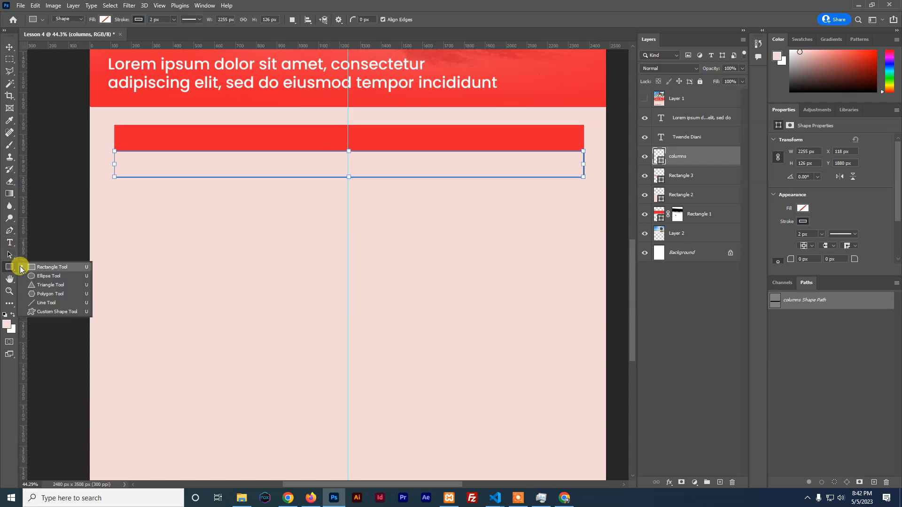
left_click(29, 268)
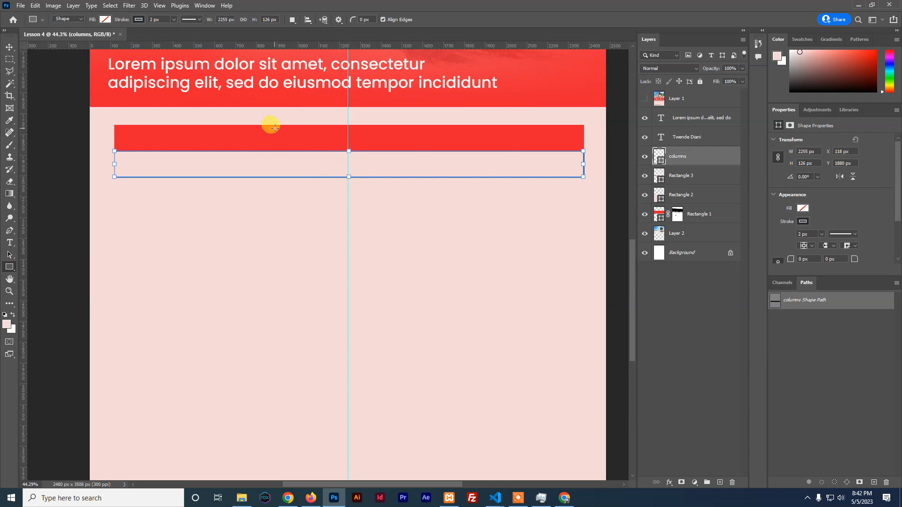
left_click_drag(275, 125, 274, 402)
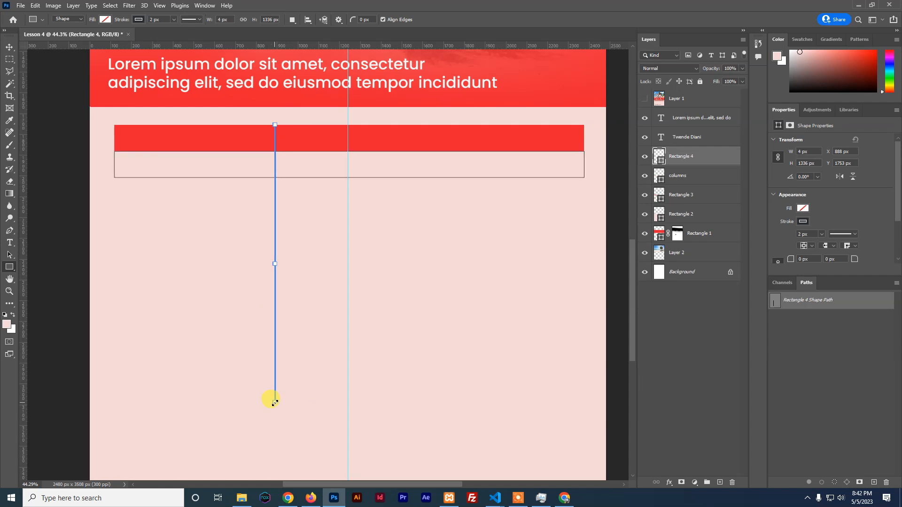
left_click(139, 19)
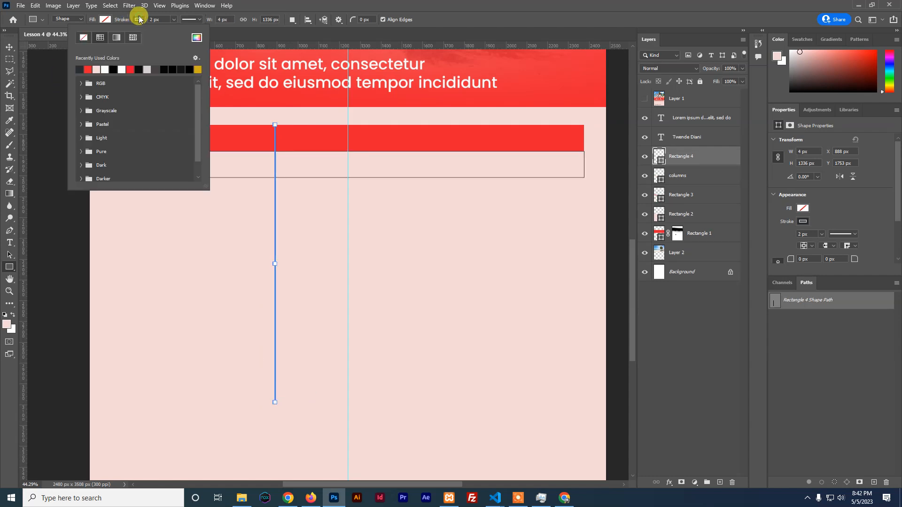
left_click(84, 38)
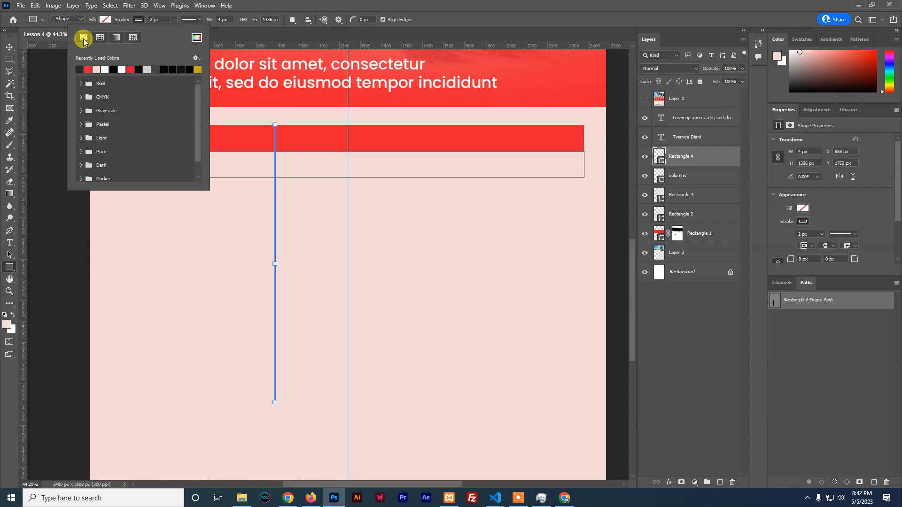
Fill the divider with a dark recent colour and finish editing it
left_click(104, 20)
left_click(104, 19)
left_click(102, 19)
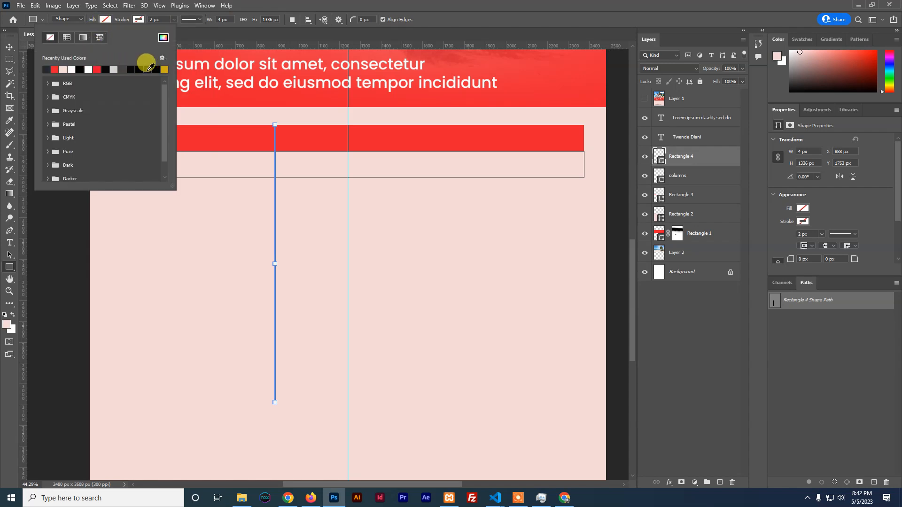
left_click(45, 69)
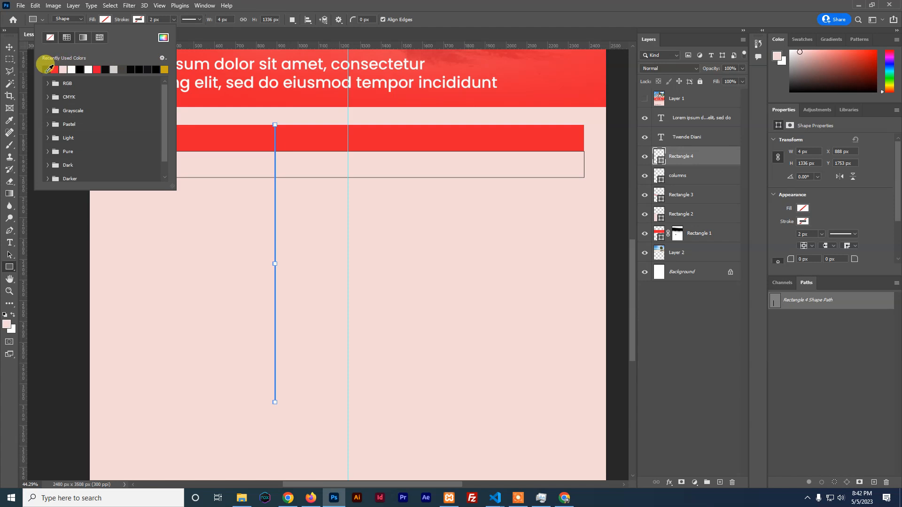
left_click(105, 19)
left_click(10, 47)
left_click(474, 320)
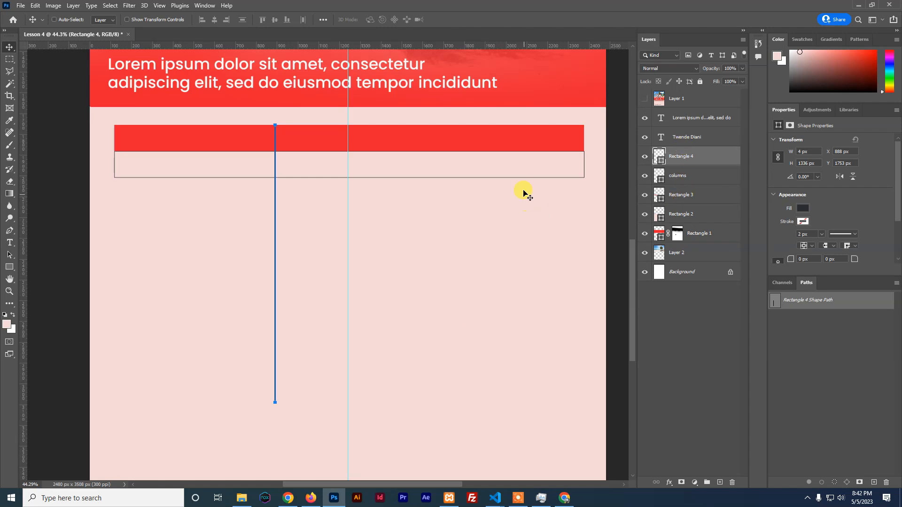
Toggle the header bar and columns layers to check the divider, then select the columns layer
left_click(645, 195)
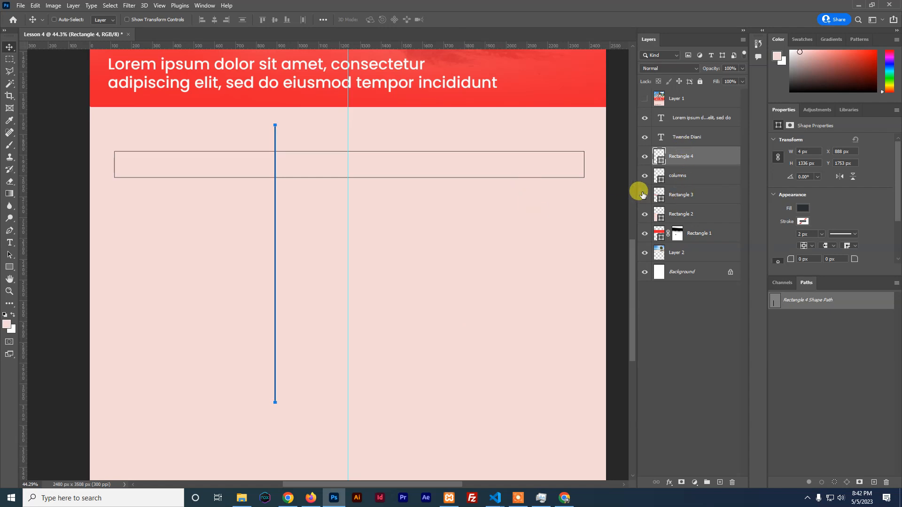
left_click(645, 194)
left_click(644, 176)
left_click(681, 178)
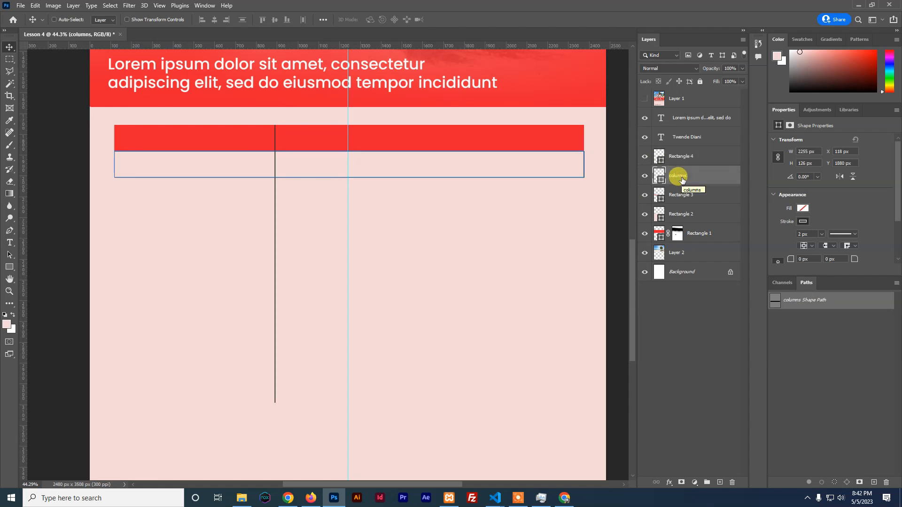
Rename the columns layer to 'rows' and Alt-drag copies to stack rows beneath it
double_click(682, 178)
type("rows")
key("Return")
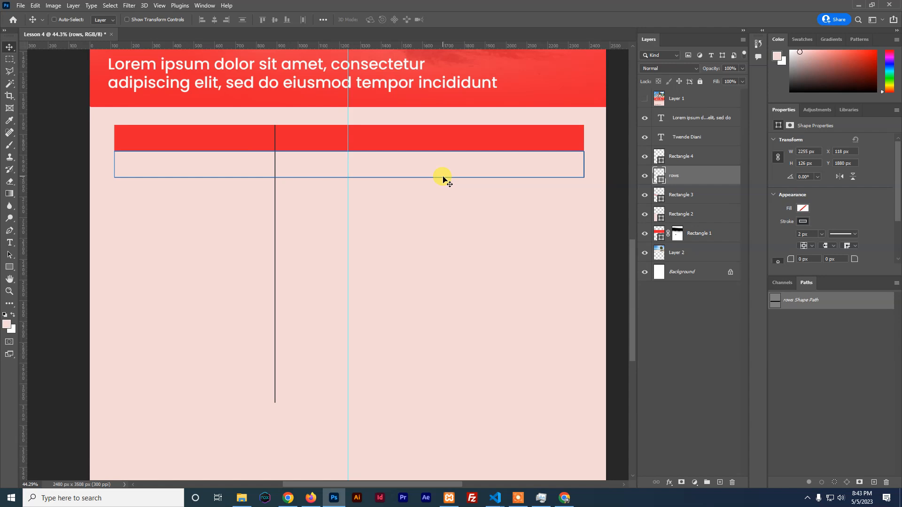
left_click_drag(447, 179, 451, 206)
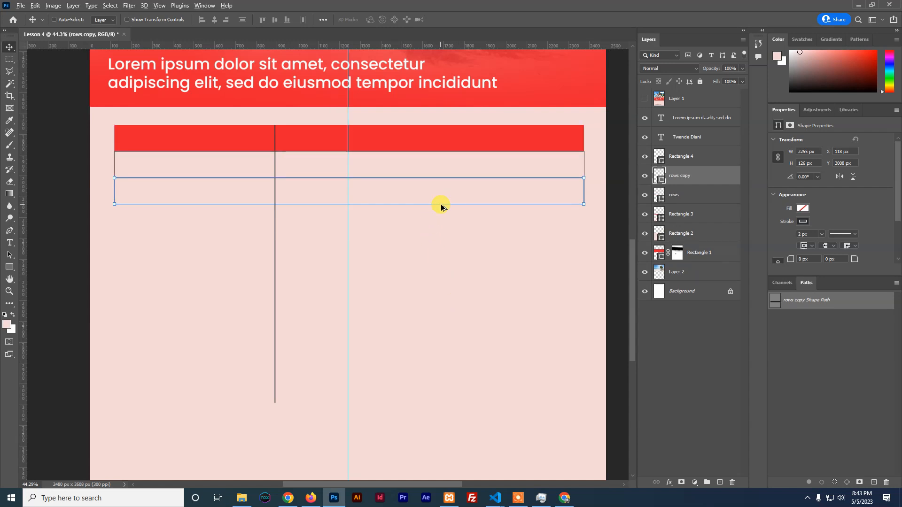
left_click_drag(445, 206, 451, 284)
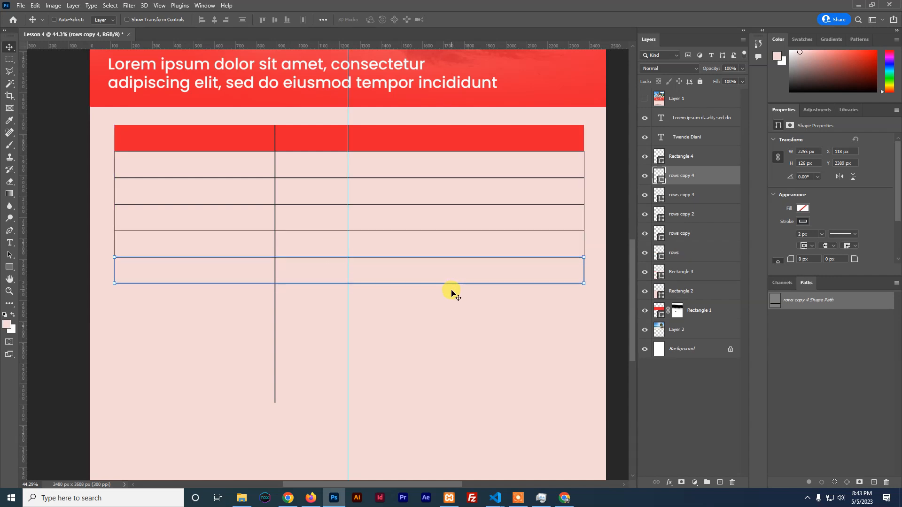
Check the bottom row's distances to the page, hide guides with Ctrl+H, and transform the bottom row
left_click(7, 48)
left_click(382, 323)
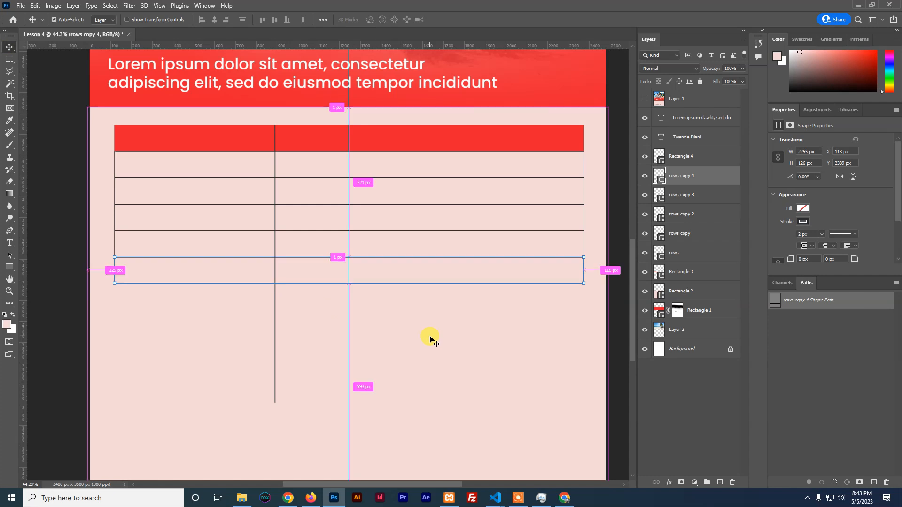
key("ctrl+h")
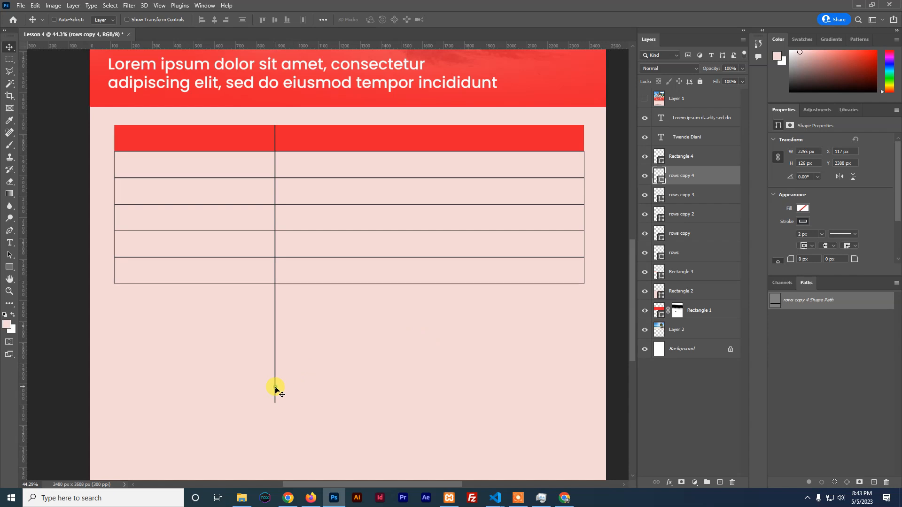
key("ctrl+t")
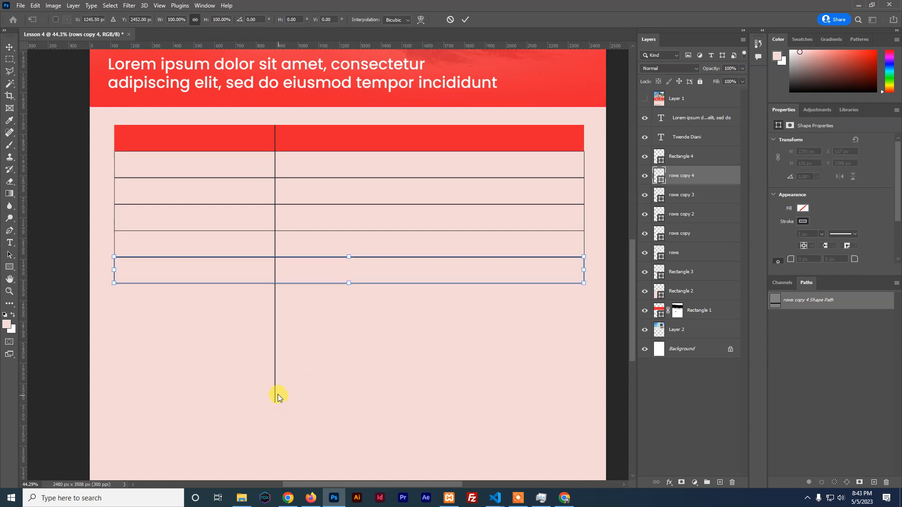
left_click(467, 19)
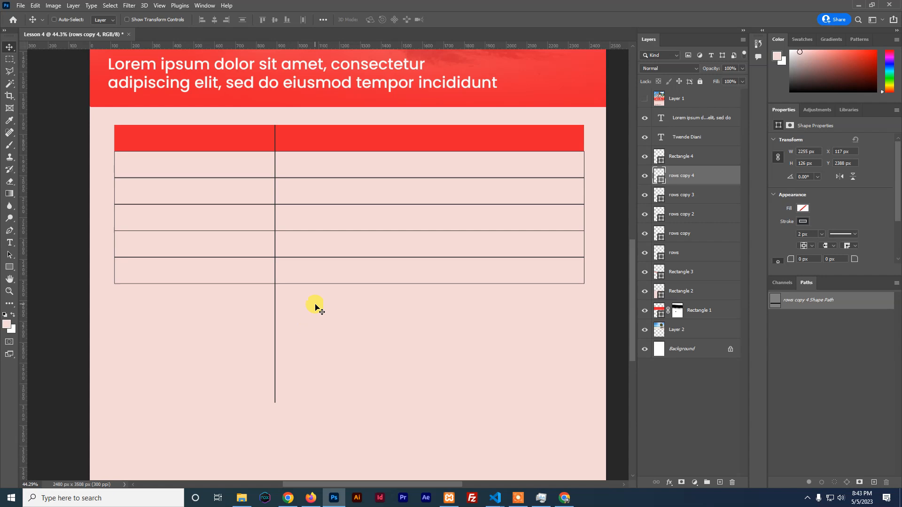
scroll(314, 305, "up", 1)
scroll(274, 411, "up", 1)
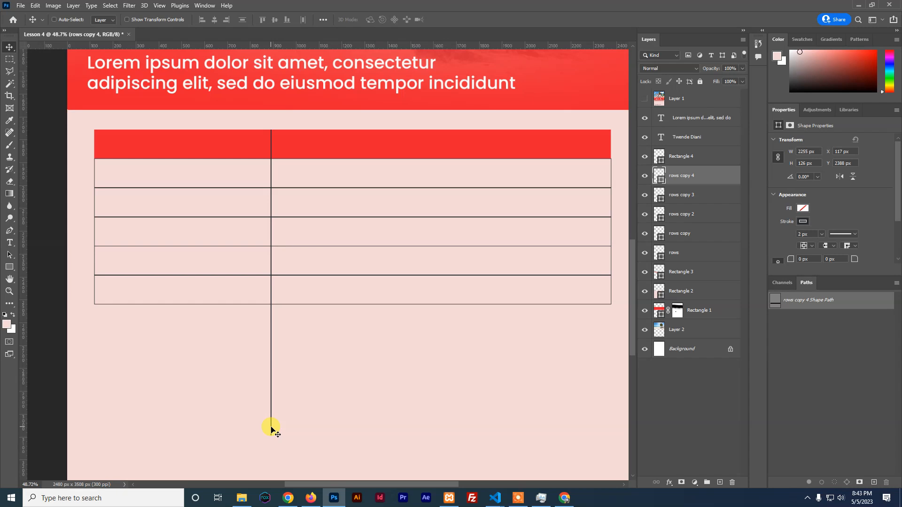
Undo a stray shifted row copy, then toggle row layers to identify them and select the vertical divider
left_click_drag(272, 424, 301, 427)
key("ctrl+z")
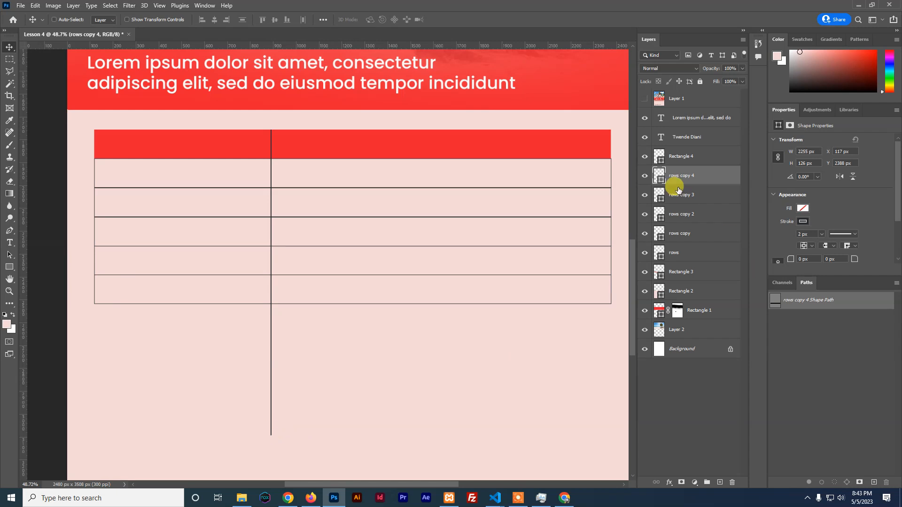
left_click(644, 176)
left_click(644, 176)
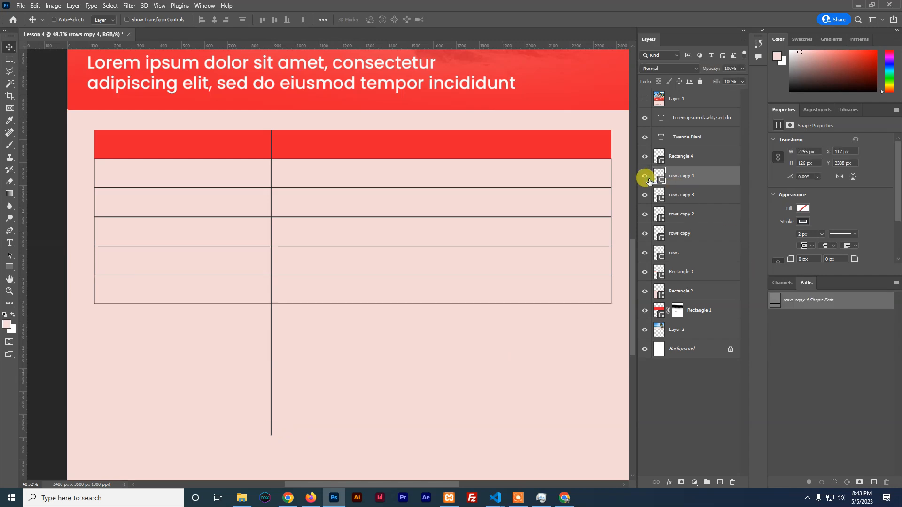
left_click(644, 253)
left_click(645, 253)
left_click(645, 238)
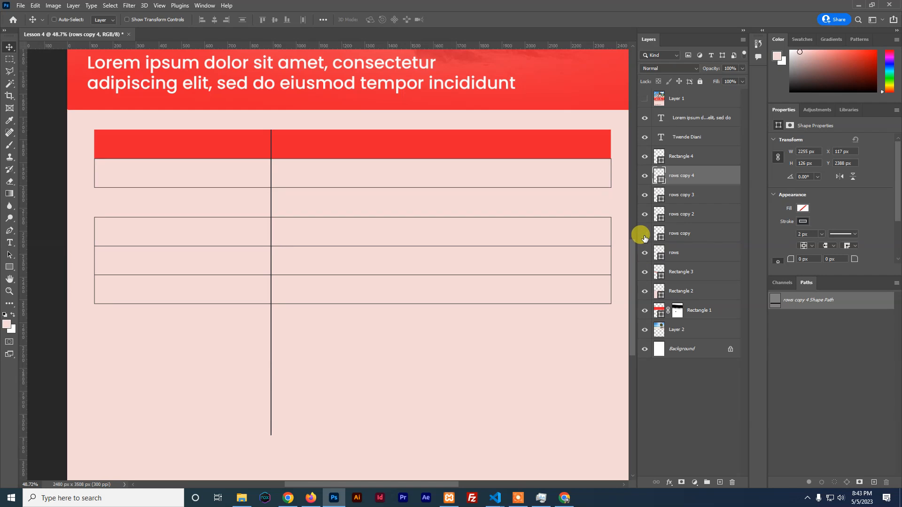
left_click(645, 235)
left_click(645, 156)
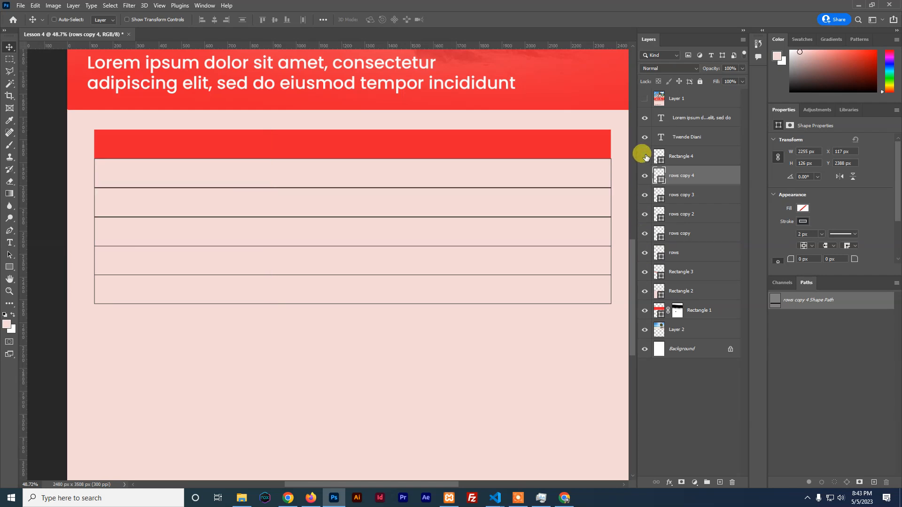
left_click(679, 156)
left_click(644, 157)
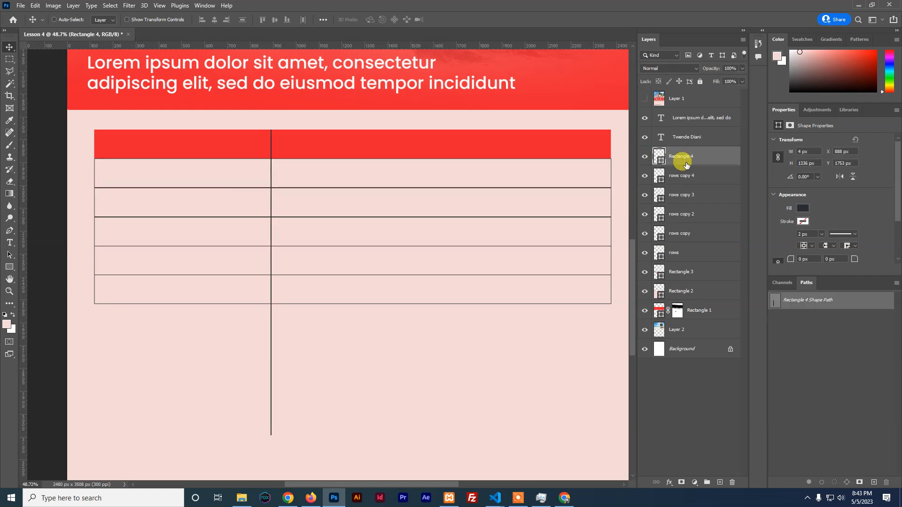
Duplicate the vertical divider, nudge the copy right, and select both divider lines
key("ctrl+j")
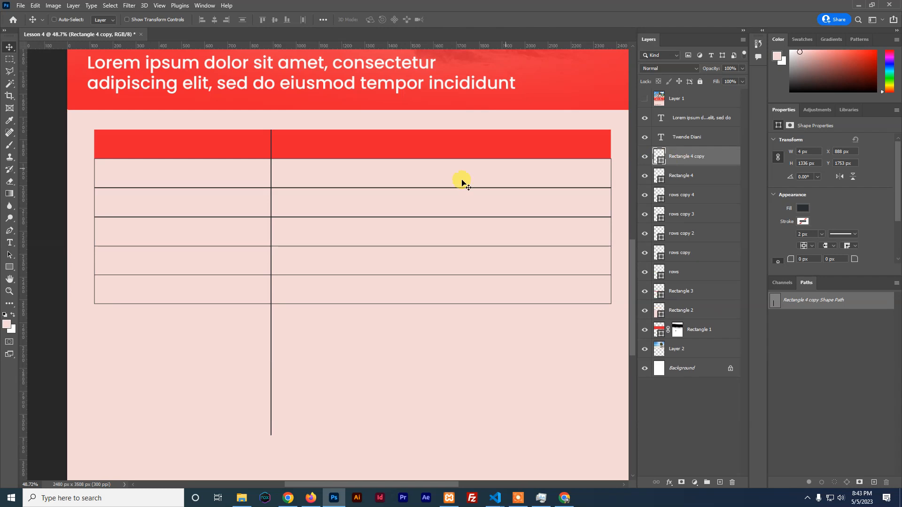
key("Right")
key("Right")
key("Right")
key("Right")
key("Right")
key("Right")
key("Right")
key("Right")
key("Right")
key("Right")
key("Right")
key("Right")
key("Right")
key("Right")
key("Right")
key("Right")
key("Right")
key("Right")
key("Right")
key("Right")
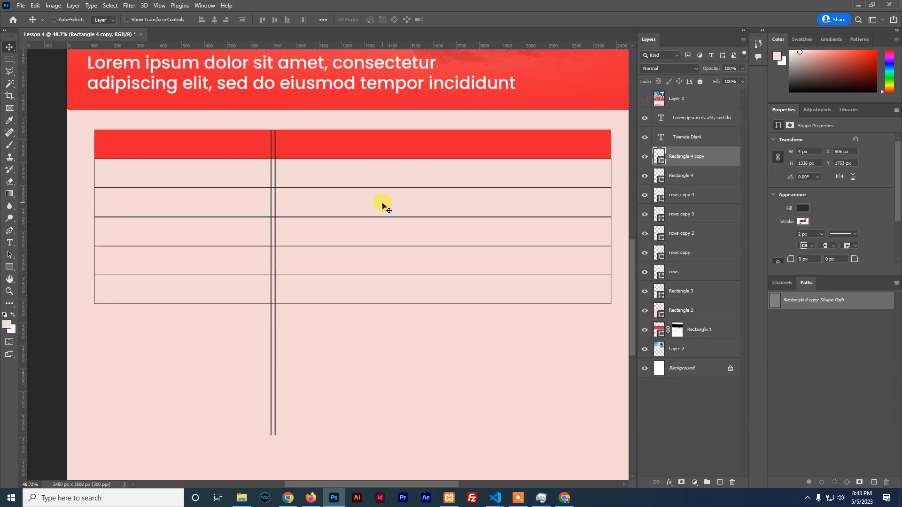
key("Right")
key("Right")
key("Right")
key("Right")
key("Right")
key("Right")
key("Right")
key("Right")
key("Right")
key("Right")
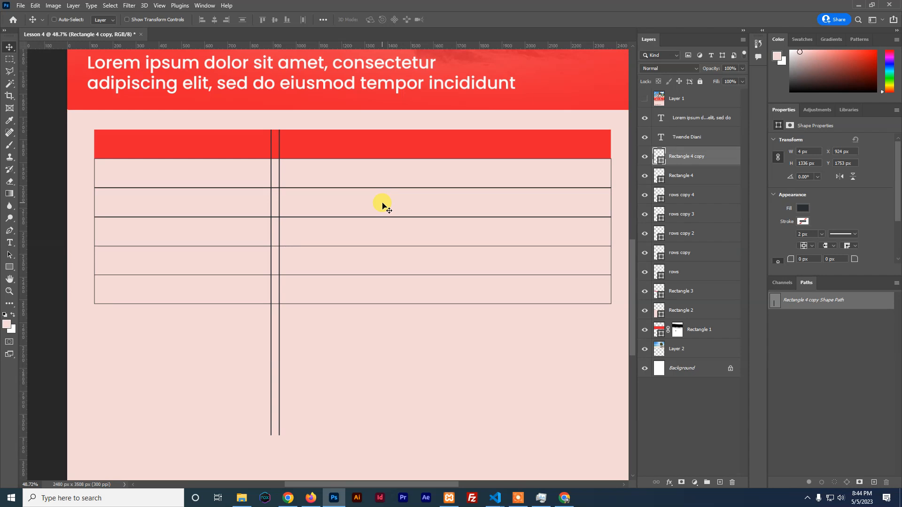
left_click(686, 176, "ctrl")
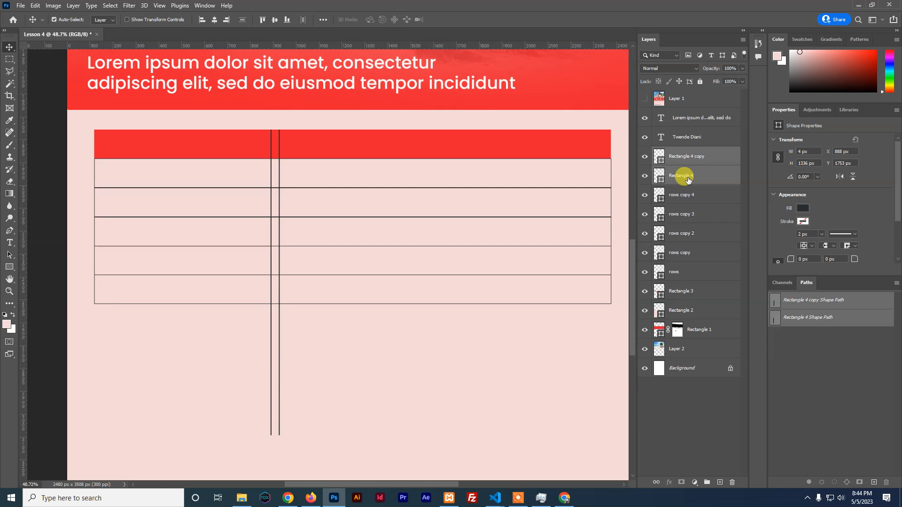
Shorten both divider lines to 762 px so they end at the bottom row
key("ctrl+t")
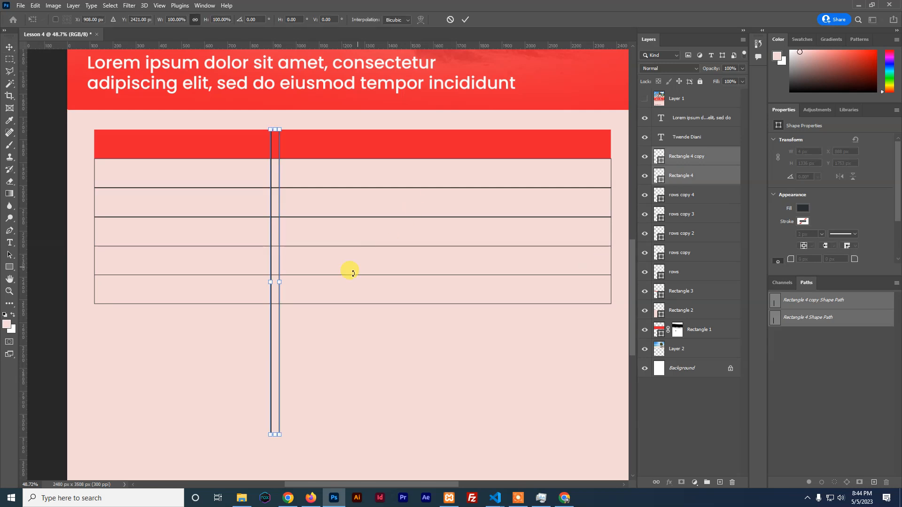
scroll(348, 277, "up", 1)
scroll(359, 376, "up", 1)
key("Return")
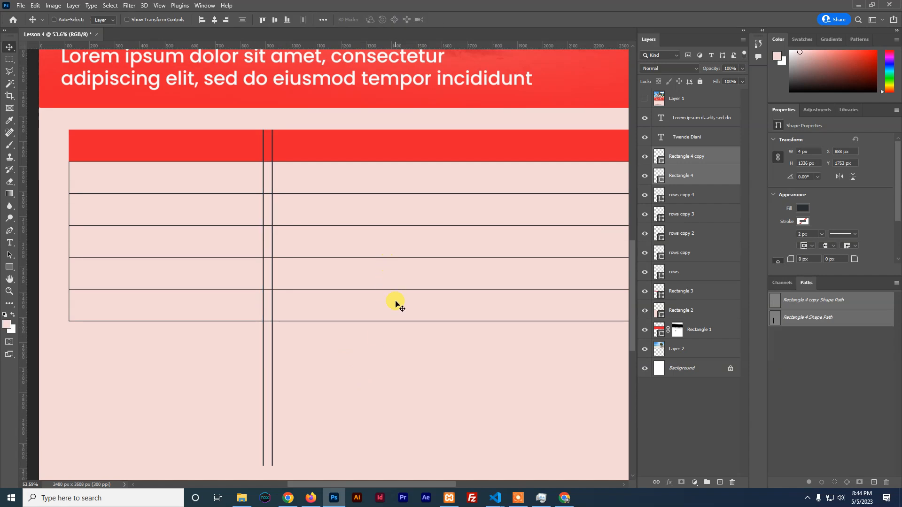
scroll(396, 304, "down", 3)
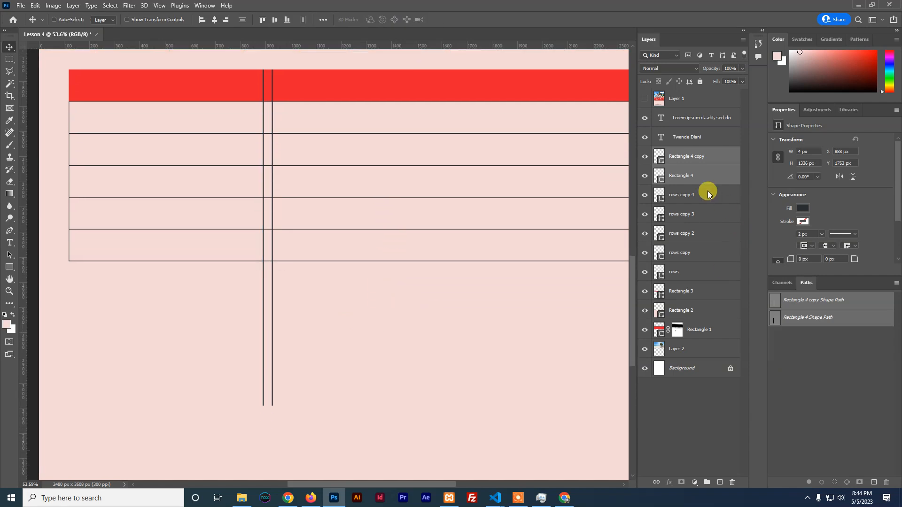
key("ctrl+t")
left_click_drag(269, 402, 275, 264)
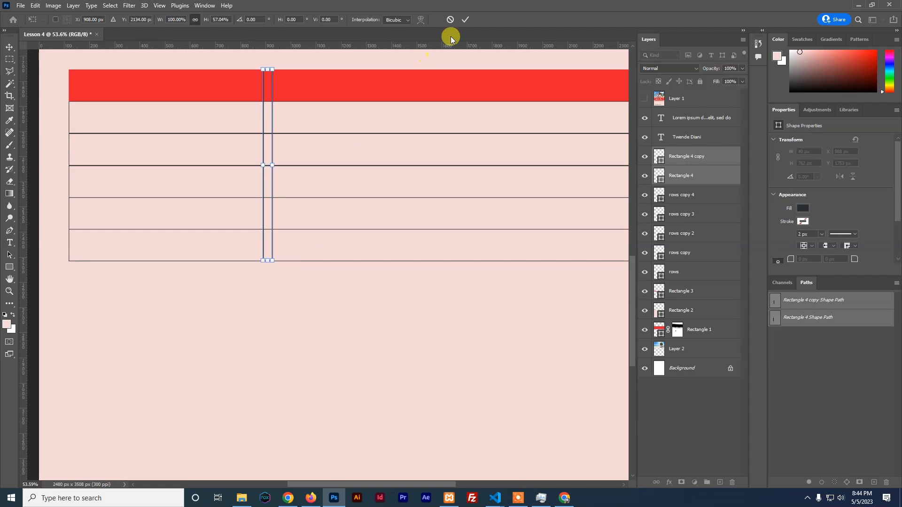
left_click(465, 20)
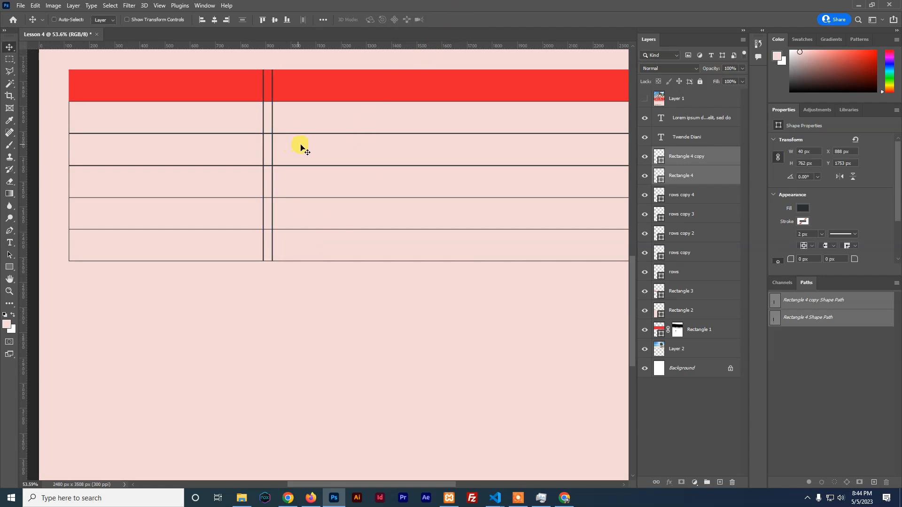
left_click(707, 156)
left_click(644, 158)
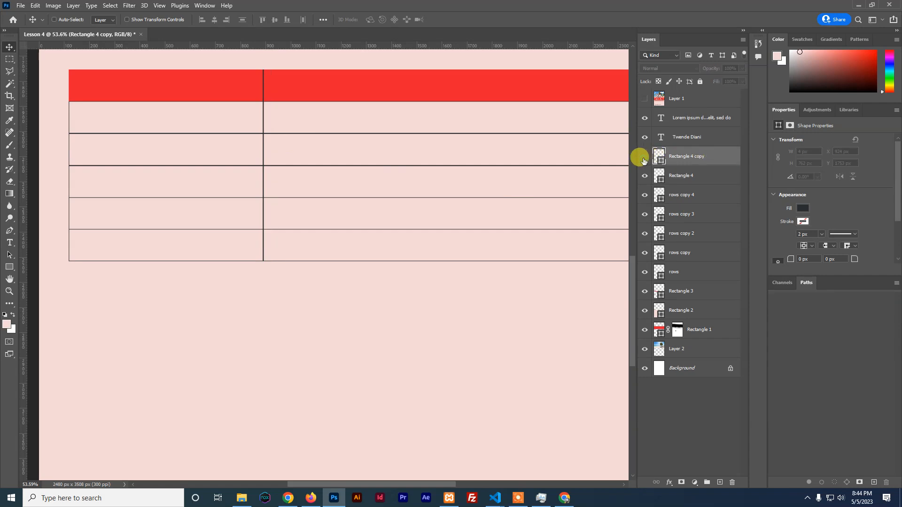
scroll(344, 170, "down", 1, "alt")
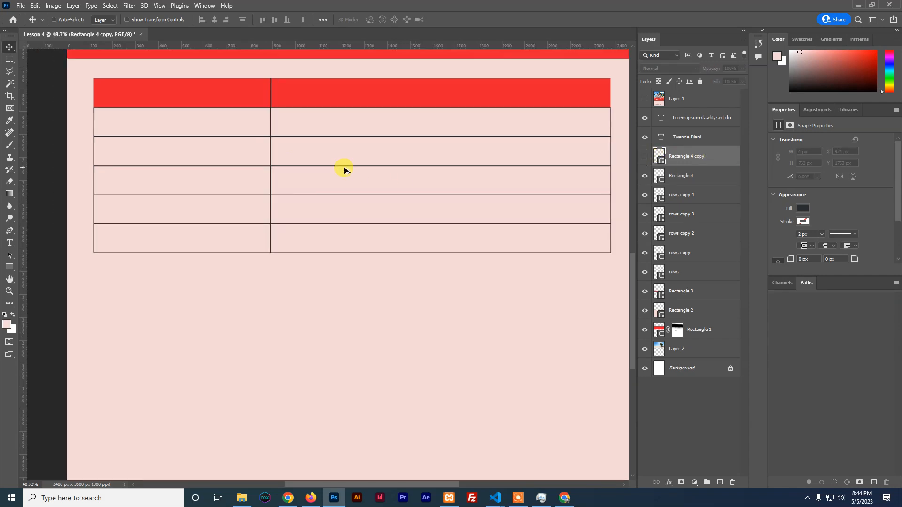
scroll(344, 170, "down", 1, "alt")
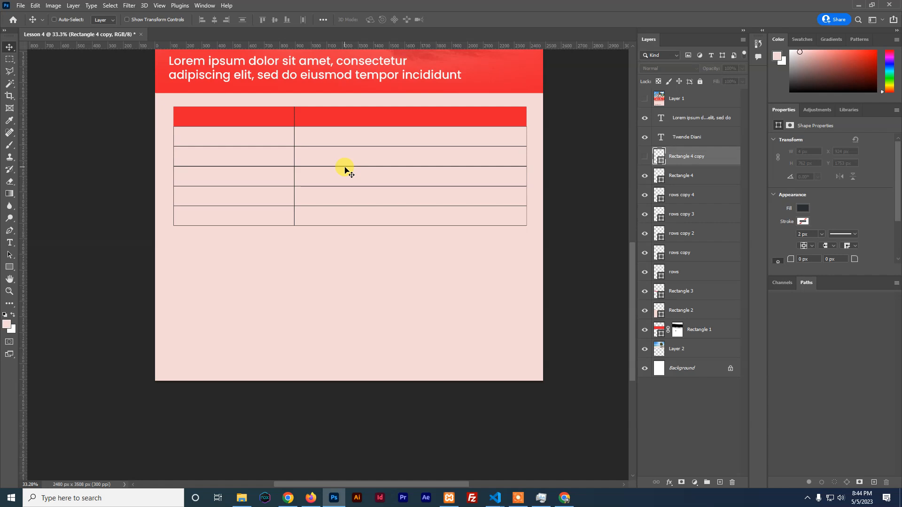
scroll(345, 170, "up", 1)
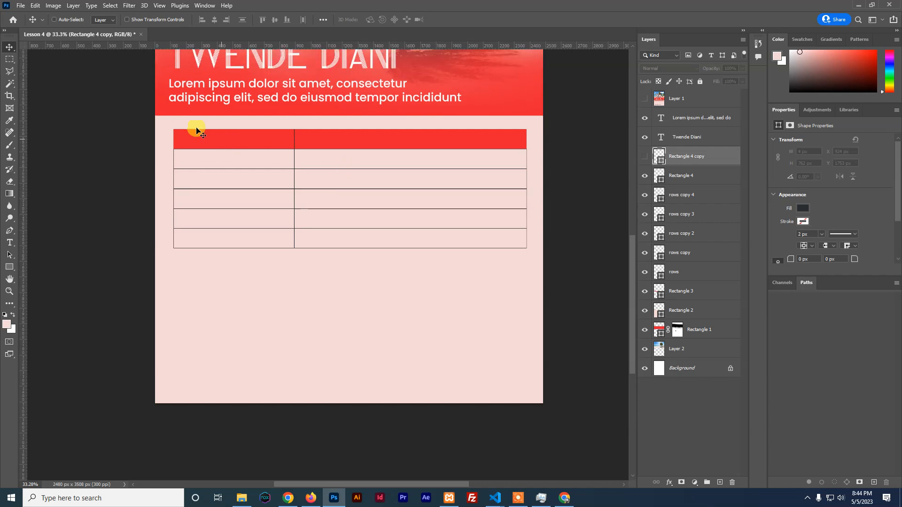
left_click(54, 20)
left_click(195, 137)
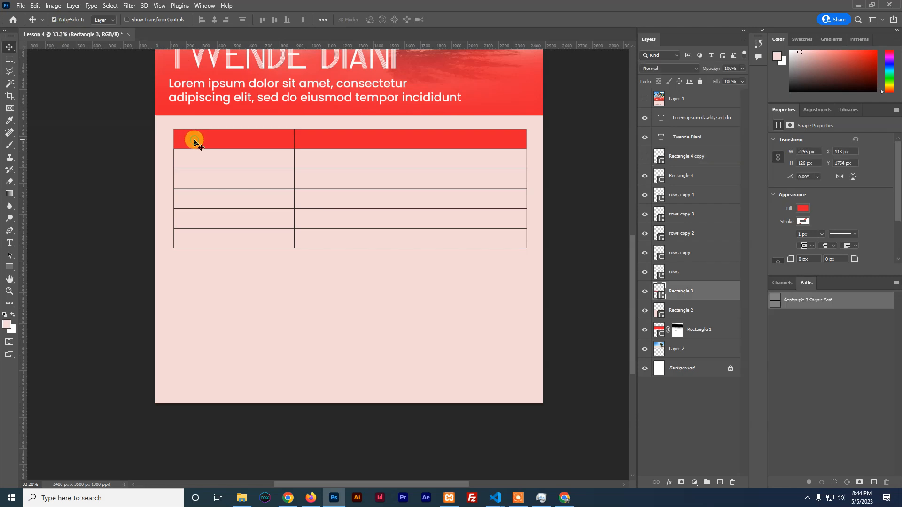
left_click(645, 99)
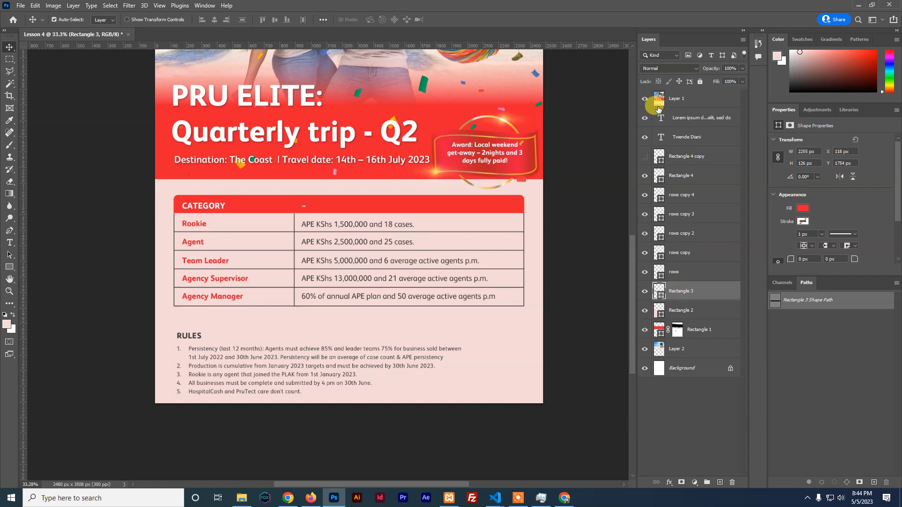
left_click(644, 100)
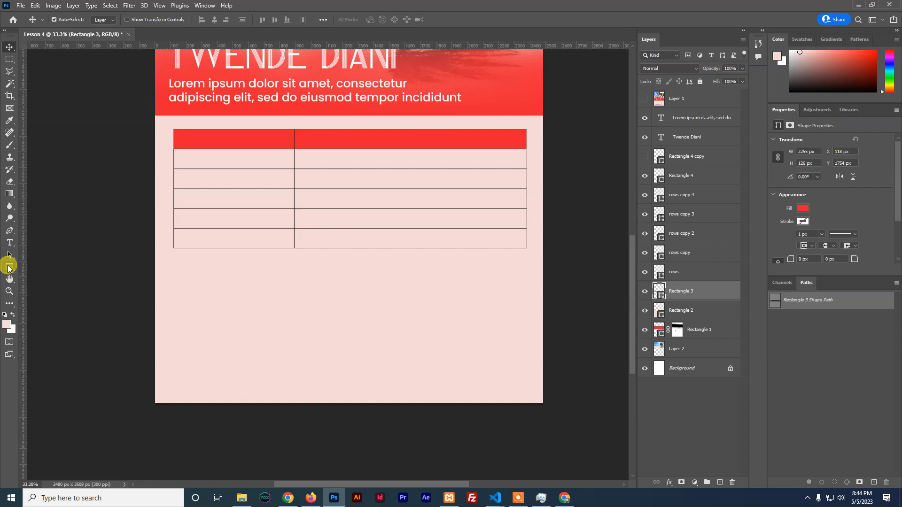
left_click(9, 267)
Try rounding the header bar's top corners by dragging its corner handles, then undo back to 0 px
right_click(10, 267)
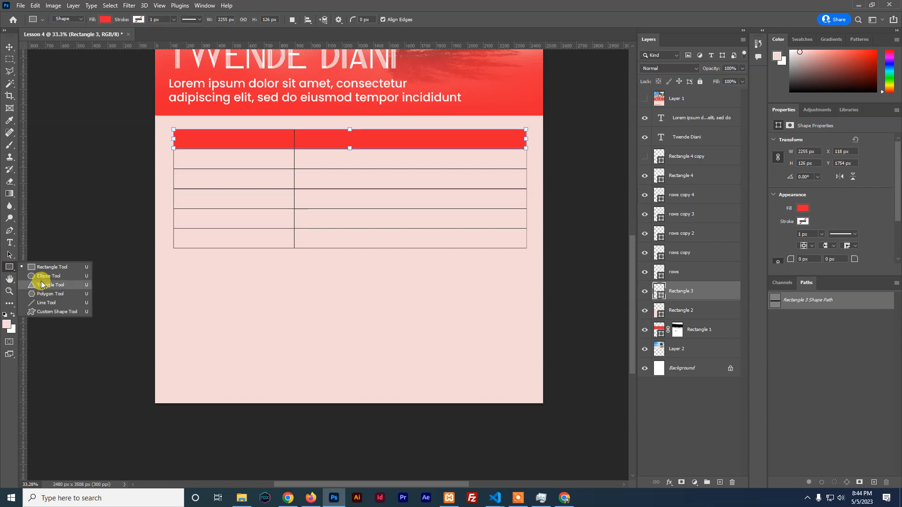
left_click(15, 264)
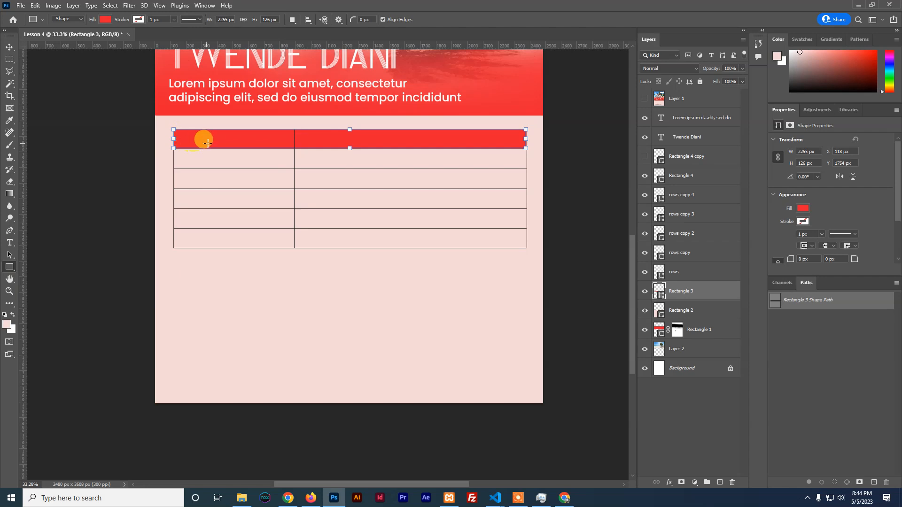
scroll(213, 135, "up", 1)
scroll(216, 136, "up", 2)
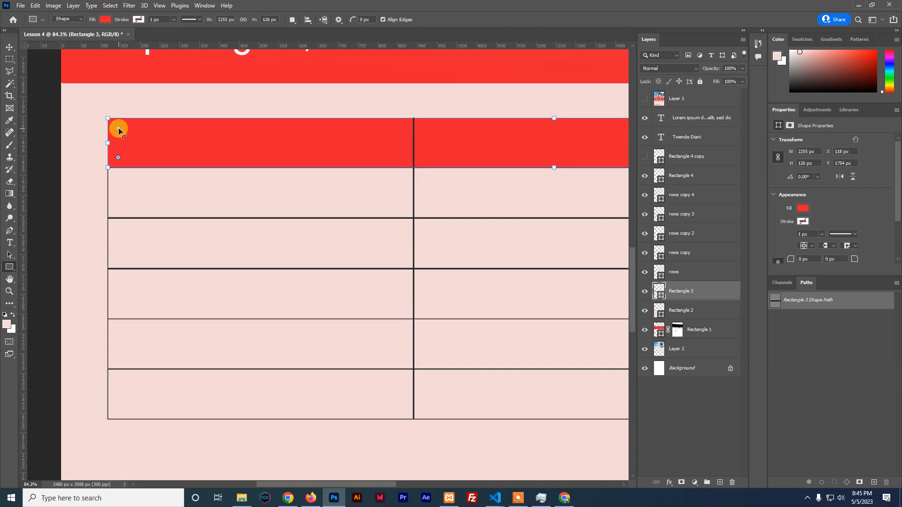
left_click_drag(897, 193, 897, 226)
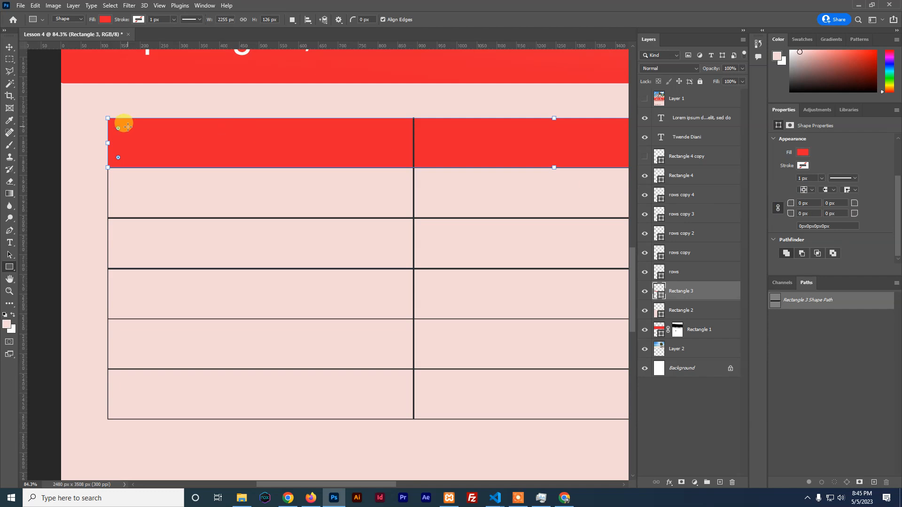
left_click_drag(118, 128, 123, 132)
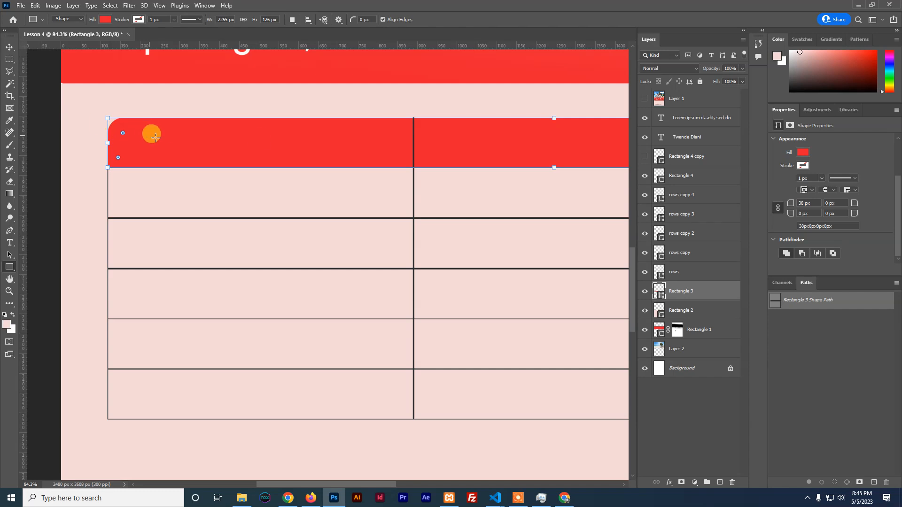
left_click_drag(507, 154, 97, 147)
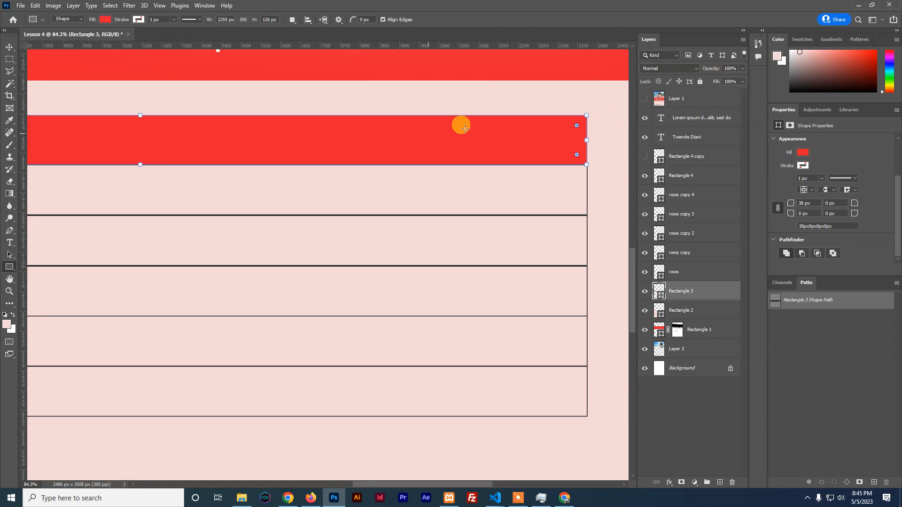
left_click_drag(579, 125, 569, 128)
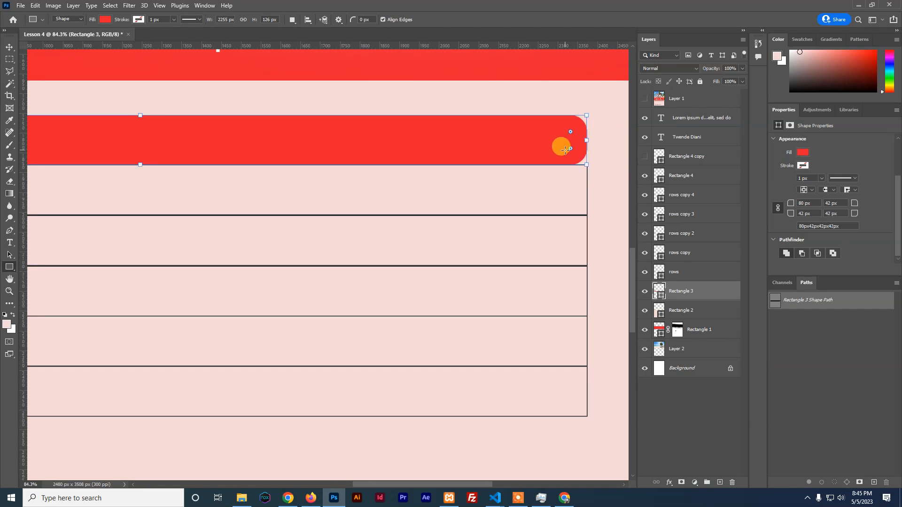
key("ctrl+z")
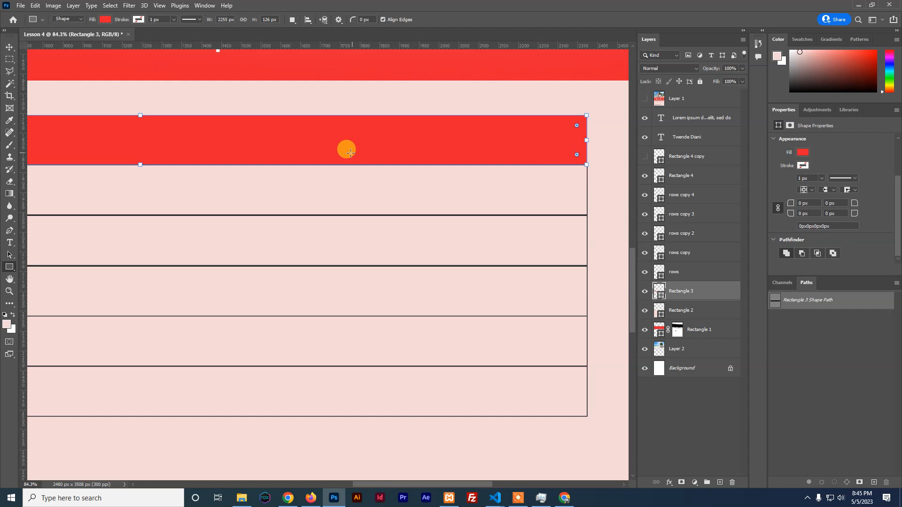
Select the red header bar and reveal its live corner handles
left_click(6, 47)
left_click_drag(83, 129, 409, 139)
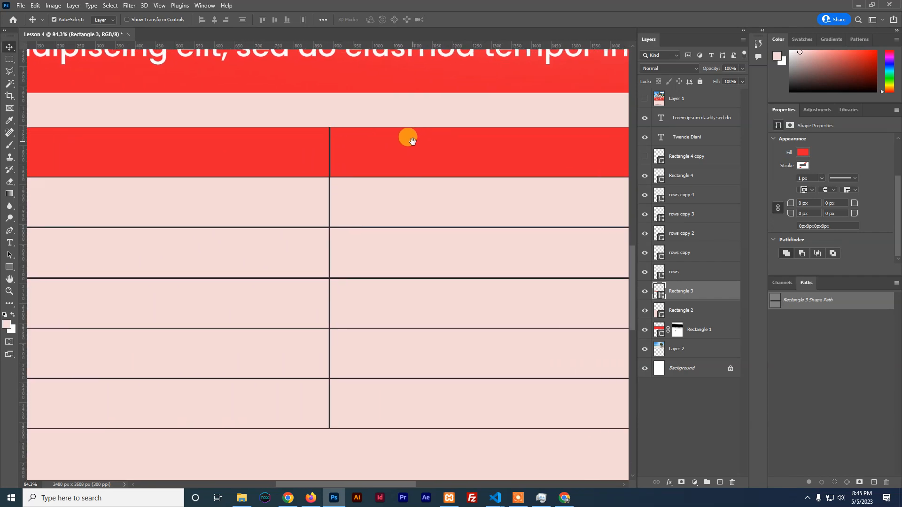
left_click(803, 203)
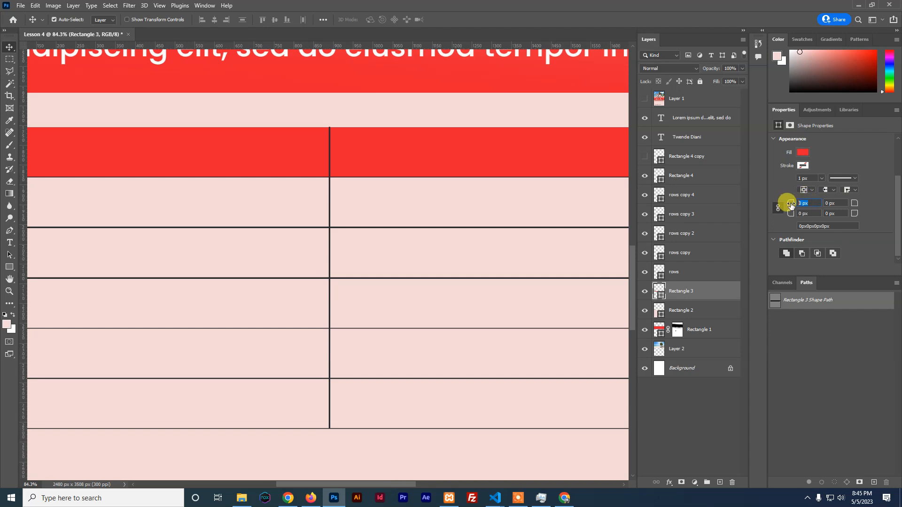
left_click(9, 47)
left_click_drag(92, 143, 268, 175)
left_click(244, 168)
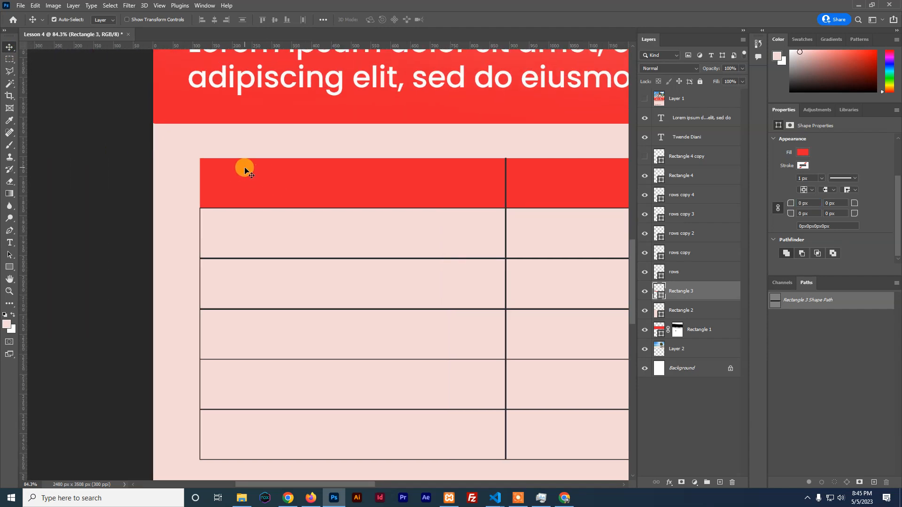
left_click(9, 267)
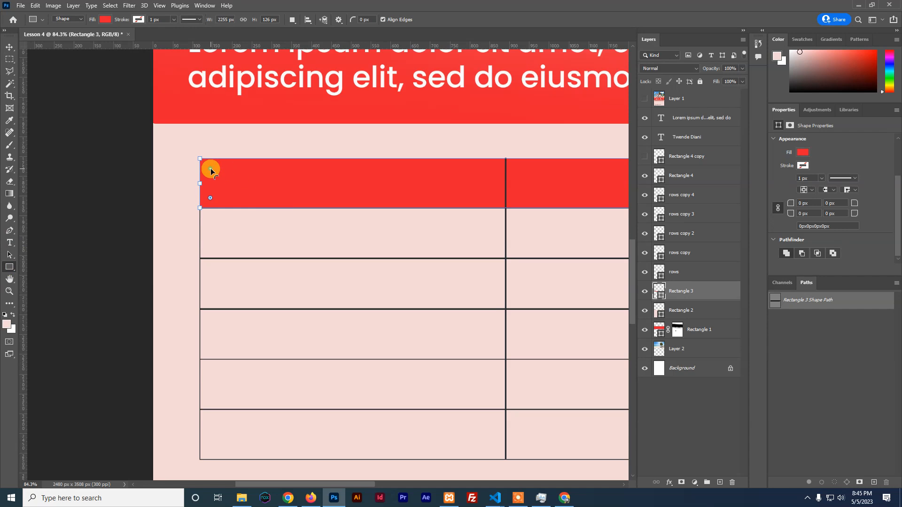
left_click_drag(211, 168, 215, 170)
Enter 35 px for the top-left and top-right corner radii
left_click(805, 203)
type("35")
left_click(806, 203)
left_click(833, 202)
type("35")
left_click(864, 240)
Square the bottom corners and re-enter 35 px for the top-right corner radius
left_click(10, 47)
left_click_drag(451, 252, 242, 222)
left_click_drag(624, 235, 312, 236)
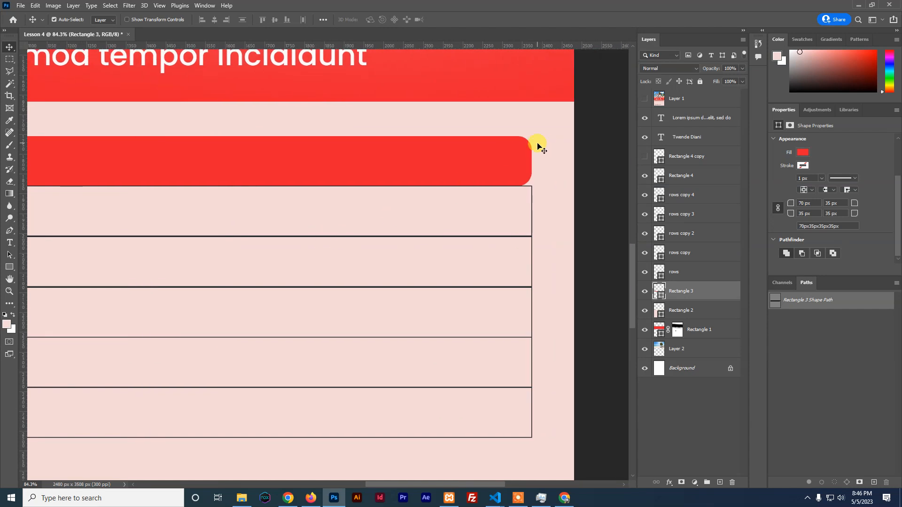
scroll(900, 174, "down", 1)
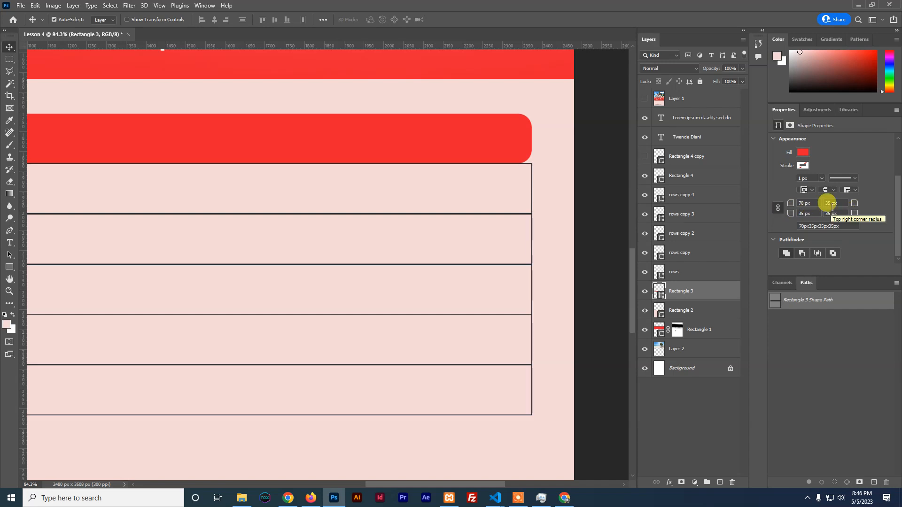
left_click_drag(830, 206, 804, 207)
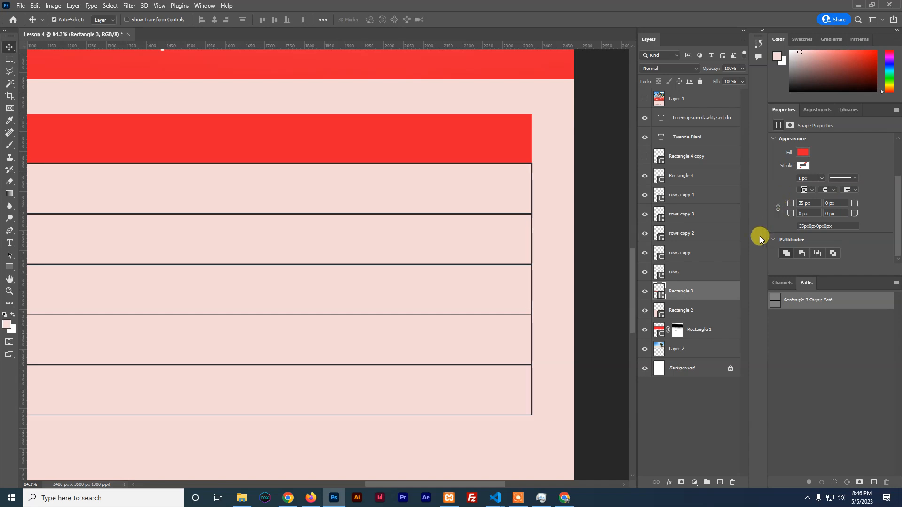
left_click(838, 204)
type("35")
key("Return")
Type white 'CATEGORY' text and move it into the first cell of the red header
scroll(498, 165, "down", 5)
scroll(498, 164, "down", 3)
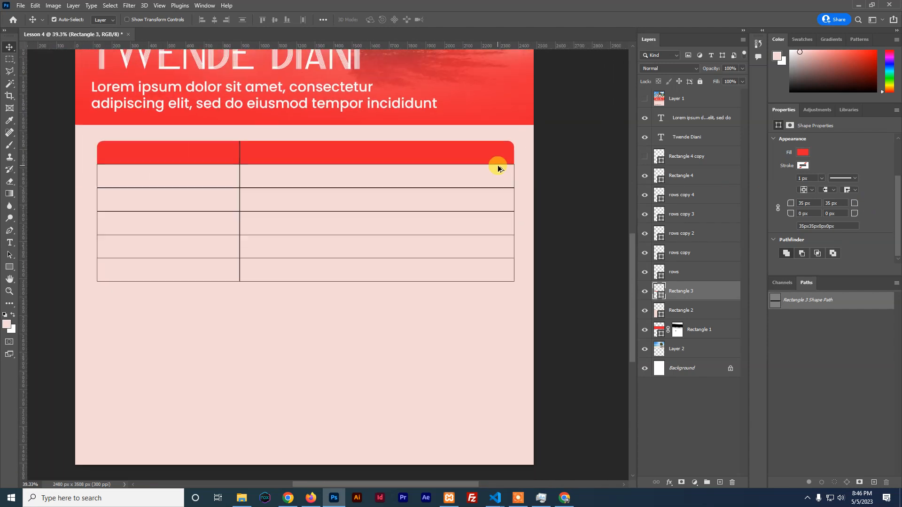
scroll(497, 169, "down", 1)
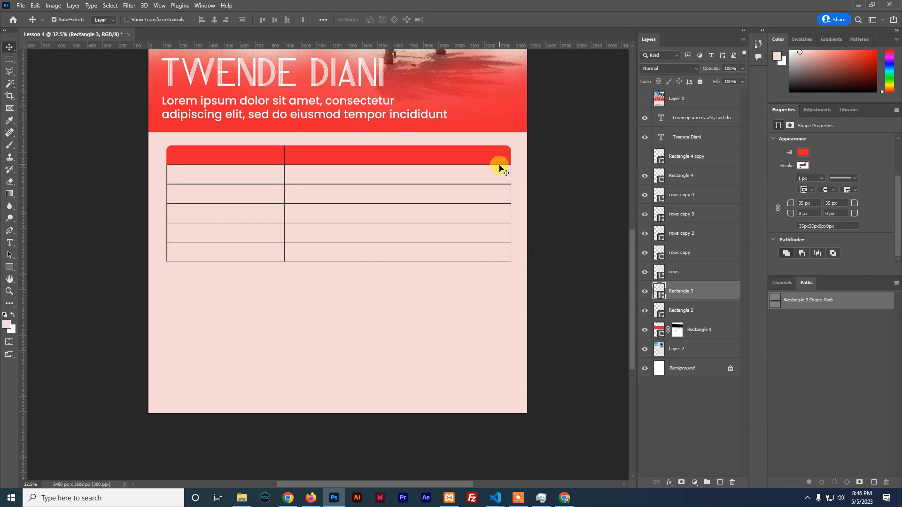
left_click(9, 243)
left_click(213, 328)
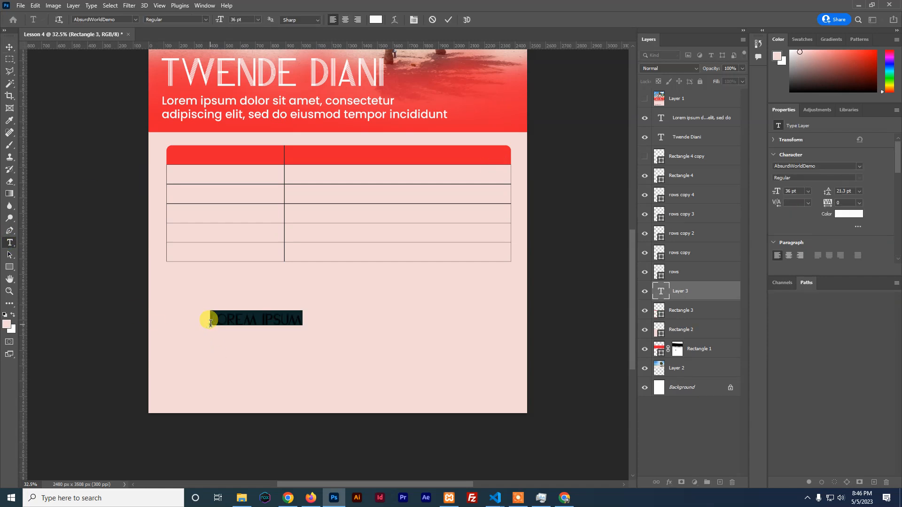
type("ATEGO")
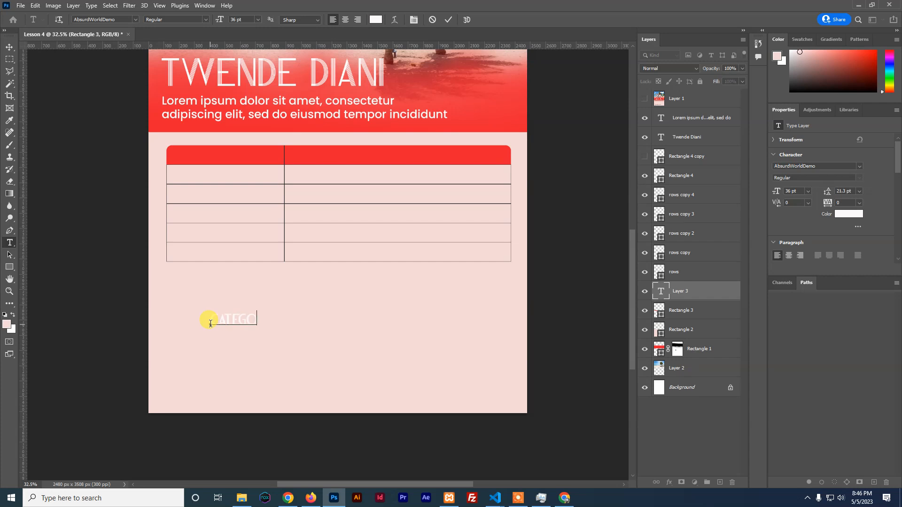
type("ATEGORY")
left_click(10, 47)
left_click_drag(240, 321, 207, 156)
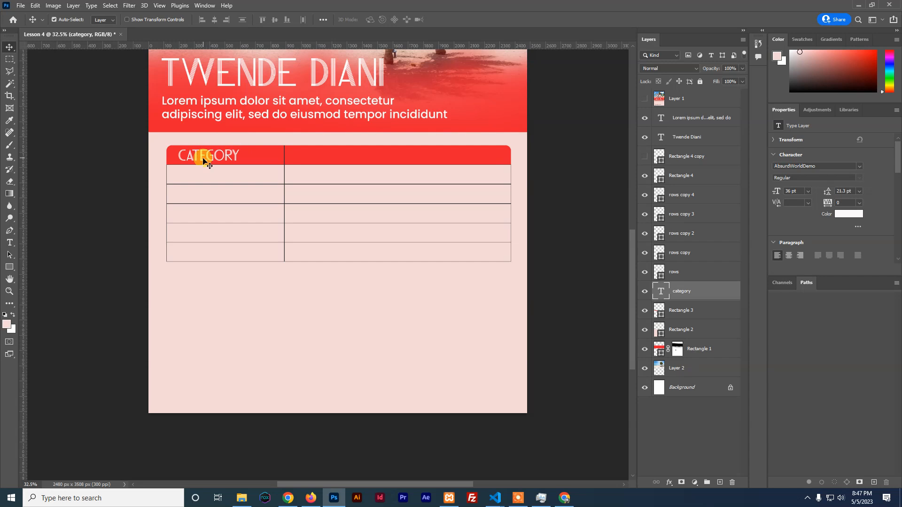
Change the header label's font to Poppins Medium
left_click(821, 166)
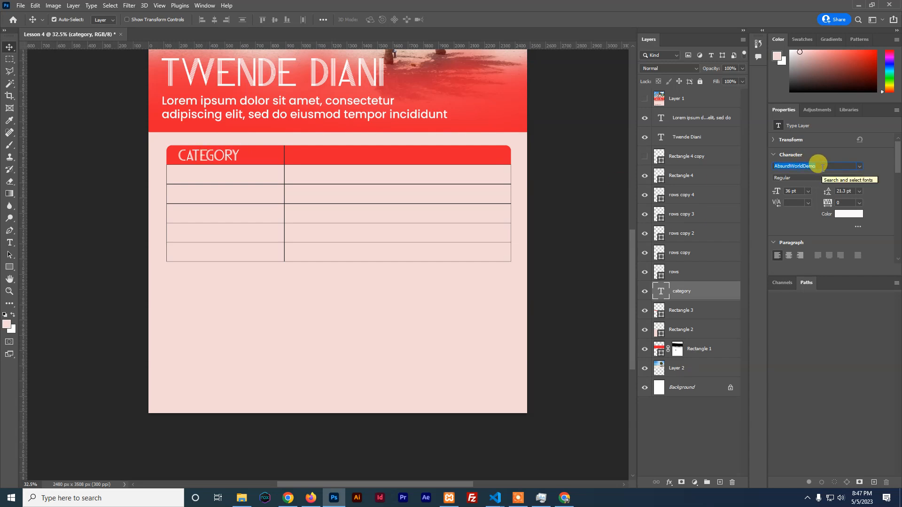
type("popp")
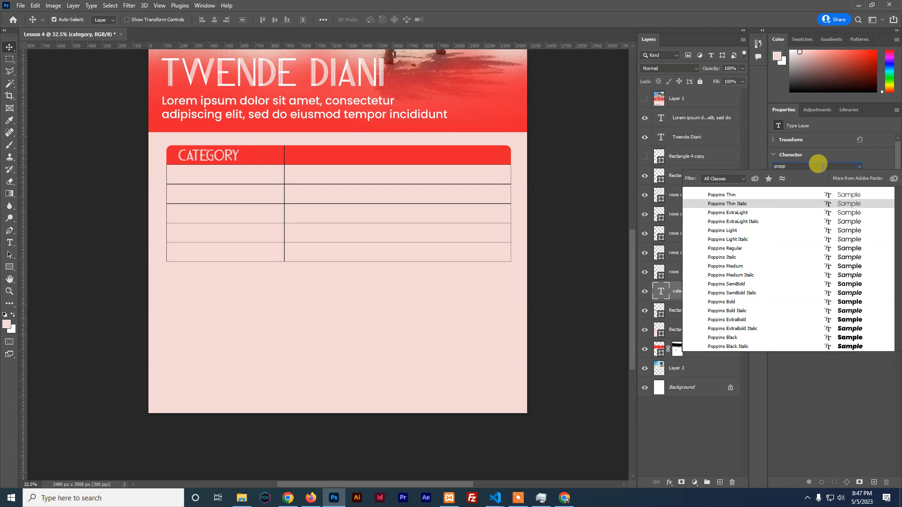
left_click(737, 267)
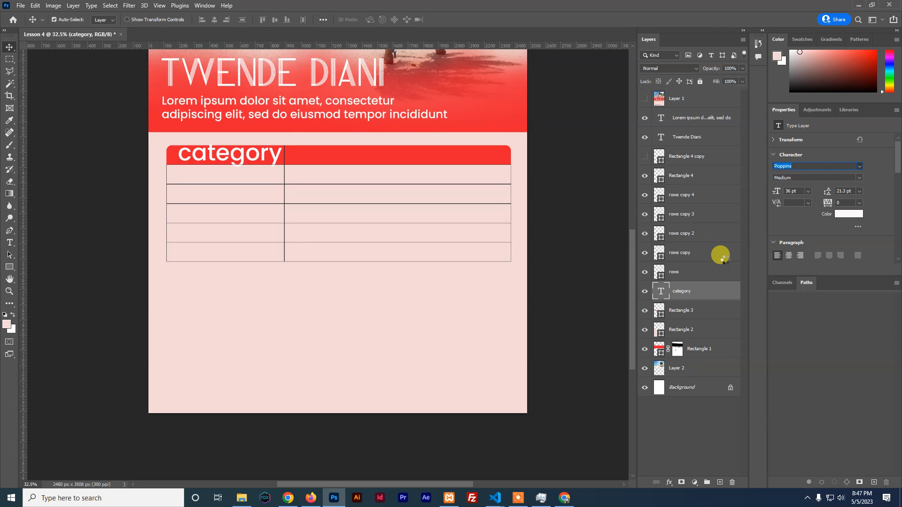
Scale the category label down to about 20 pt and nudge it up inside the first header cell
key("ctrl+t")
left_click_drag(279, 142, 236, 156)
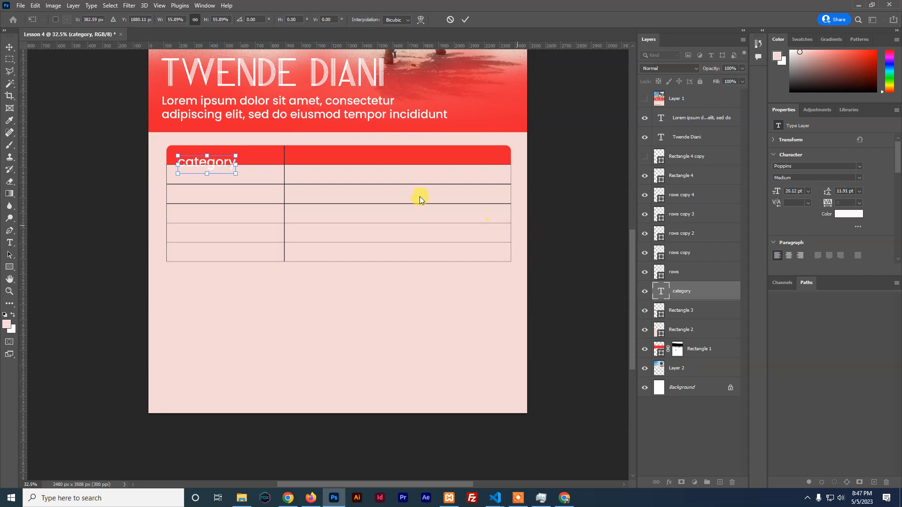
left_click(465, 20)
left_click_drag(201, 164, 201, 160)
key("Up")
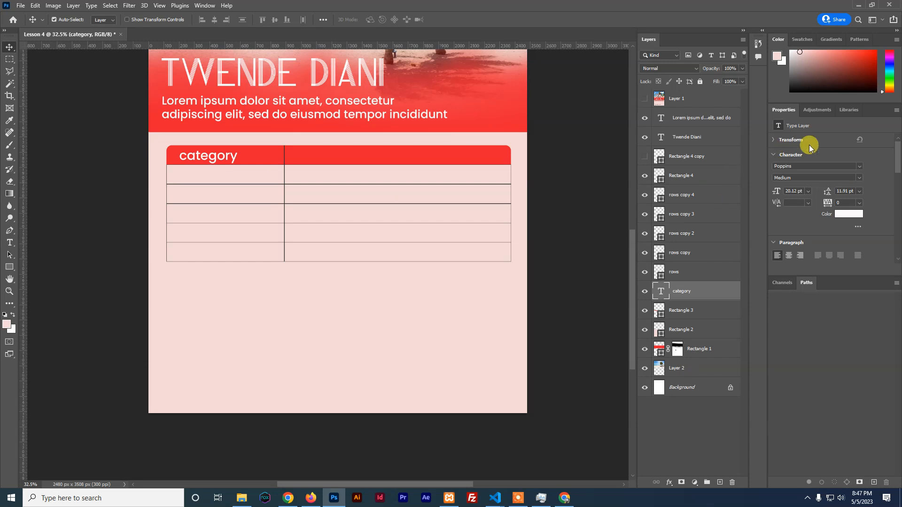
Turn on All Caps for the header label so it reads CATEGORY
scroll(833, 148, "down", 3)
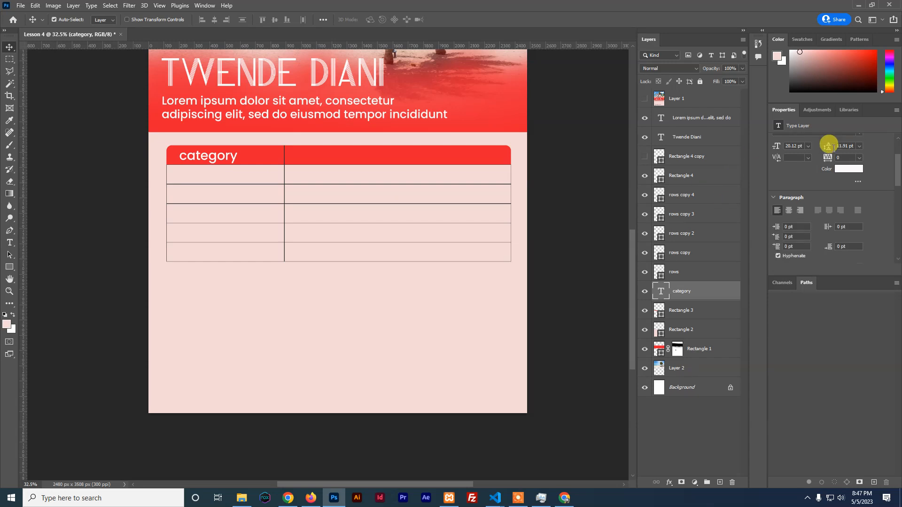
scroll(833, 149, "up", 1)
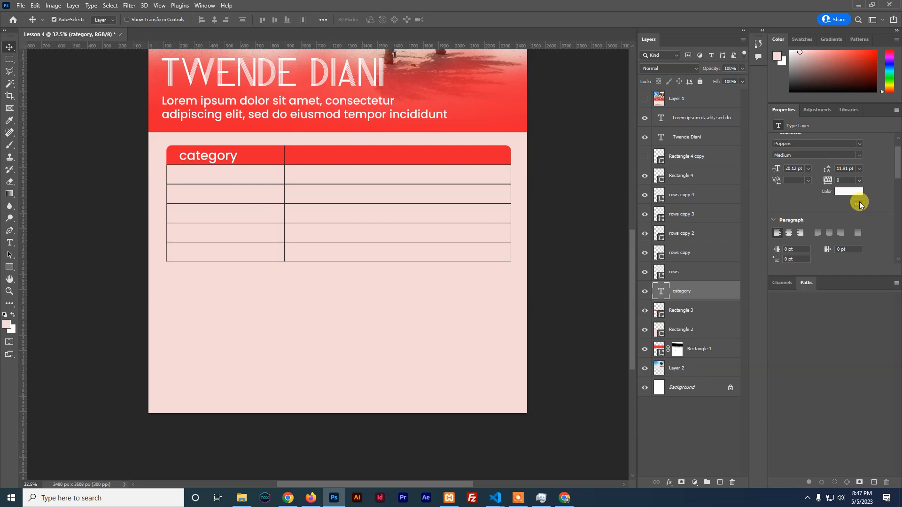
left_click(858, 203)
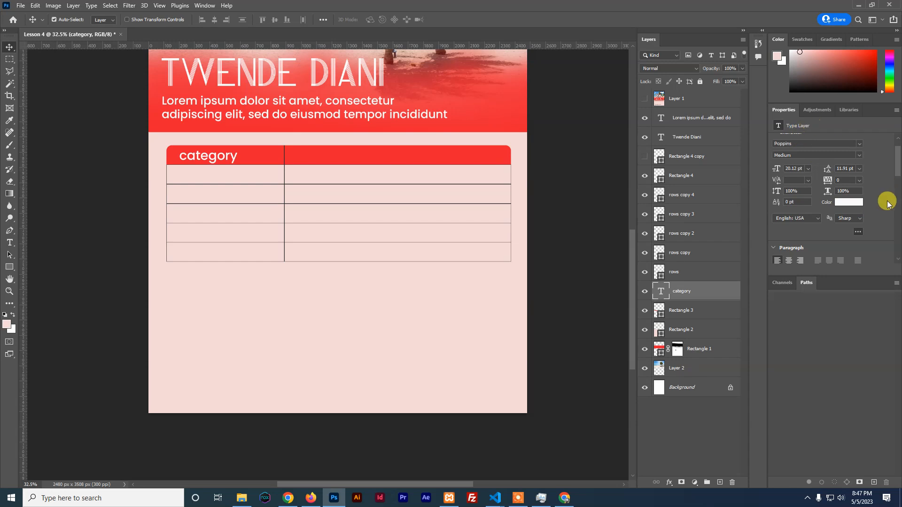
scroll(880, 198, "down", 1)
scroll(880, 198, "down", 3)
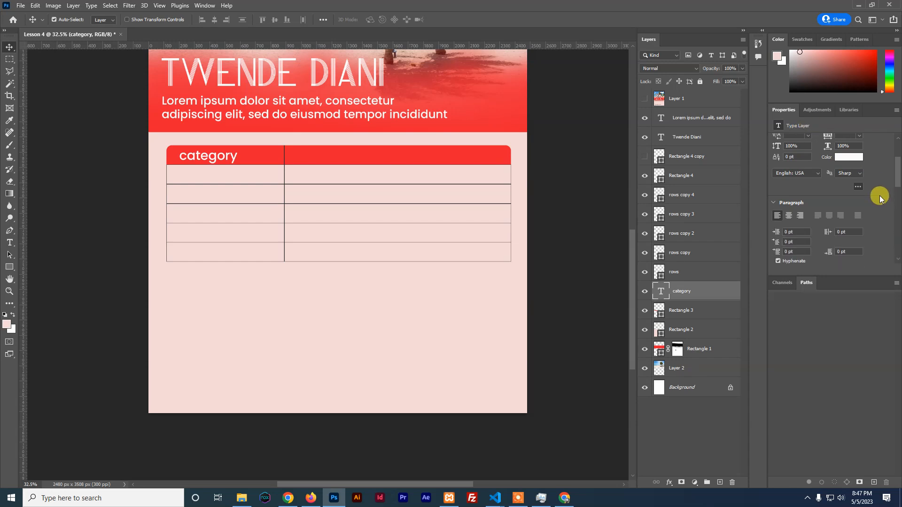
scroll(880, 199, "down", 1)
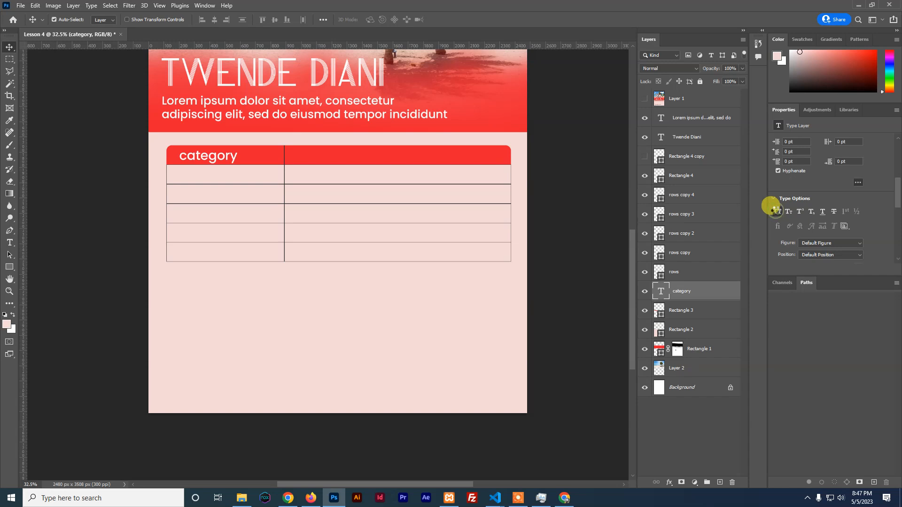
left_click(777, 213)
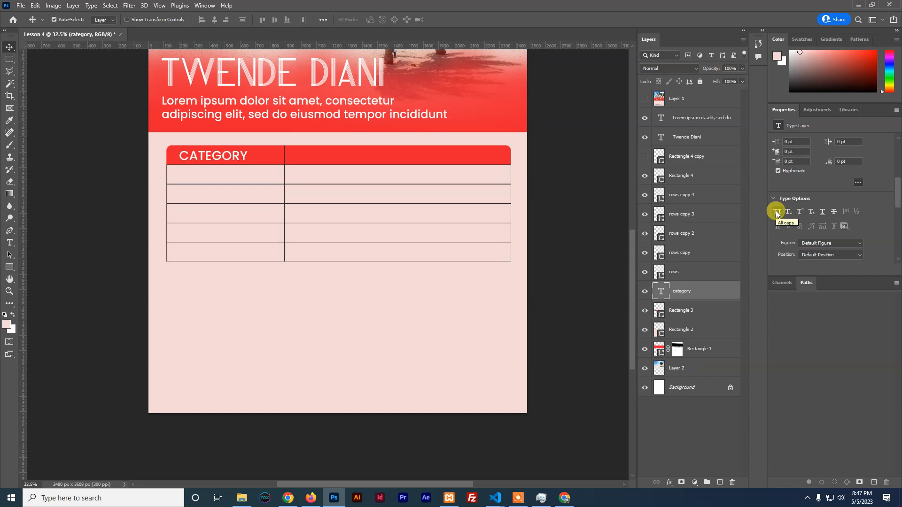
Try Underline and Strikethrough on CATEGORY, then switch both off again
left_click(824, 212)
left_click(835, 210)
left_click(834, 213)
left_click(823, 213)
left_click(10, 243)
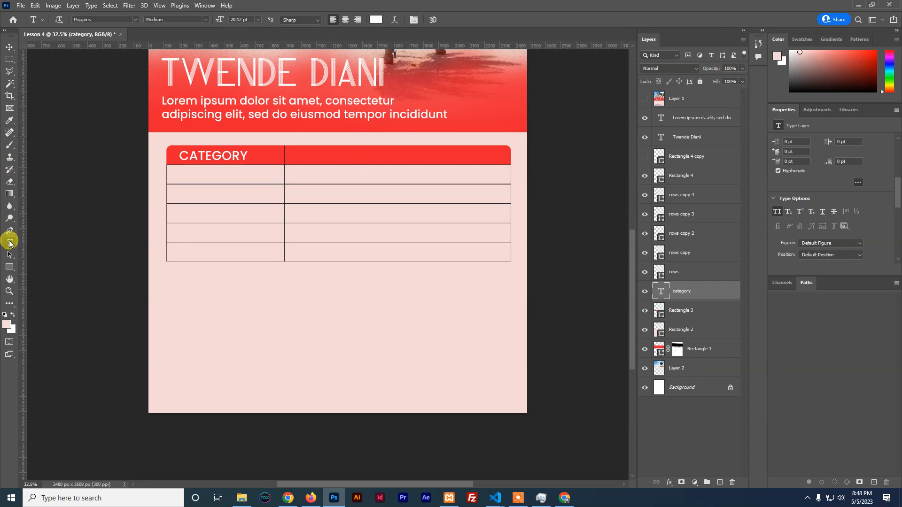
Add '1 Night' text in the first row cell with All Caps turned off
left_click(181, 176)
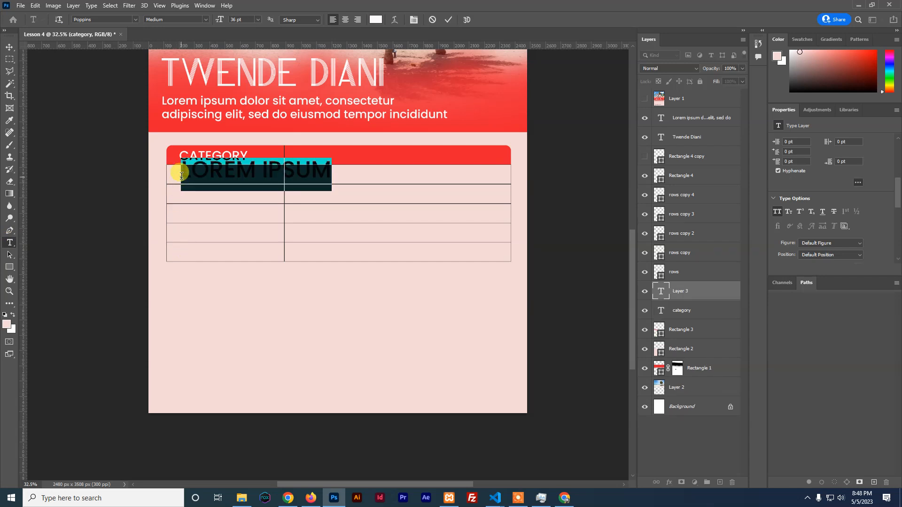
left_click(776, 212)
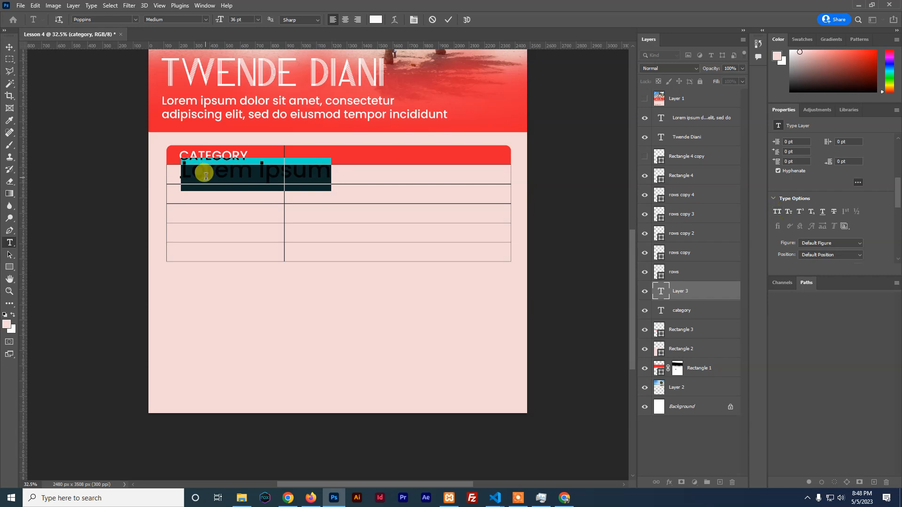
type("1 Night")
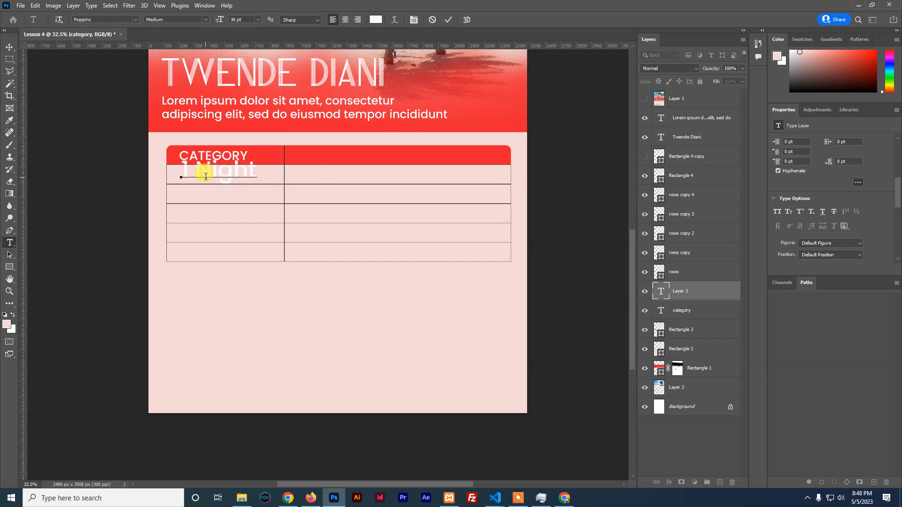
left_click(449, 20)
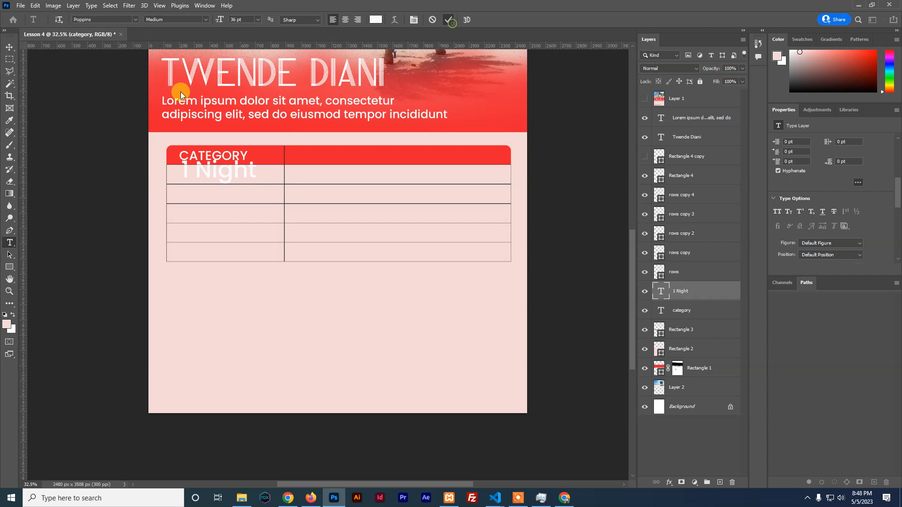
Scale the '1 Night' text down to about 60% to fit the row
left_click(9, 47)
key("ctrl+t")
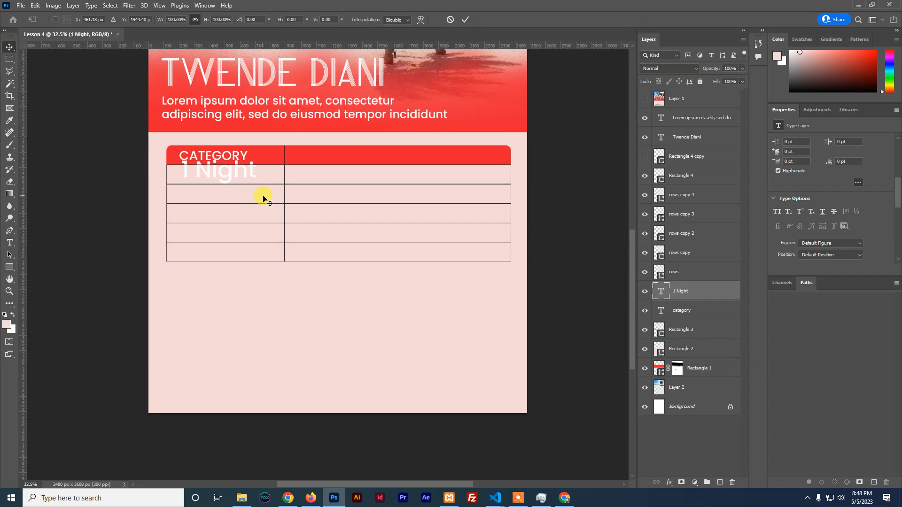
left_click_drag(260, 159, 210, 178)
left_click(464, 19)
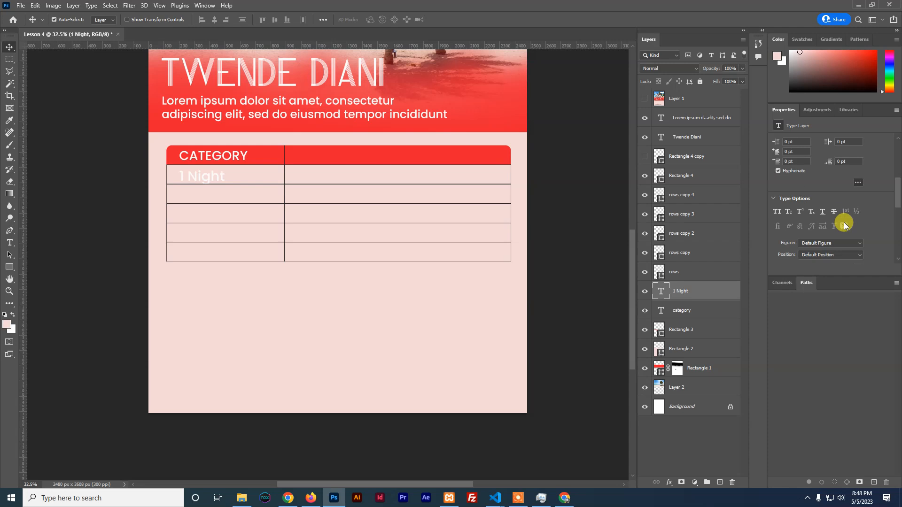
scroll(828, 203, "up", 4)
scroll(829, 197, "up", 2)
Change the '1 Night' text colour to dark red 5d1818
left_click(842, 187)
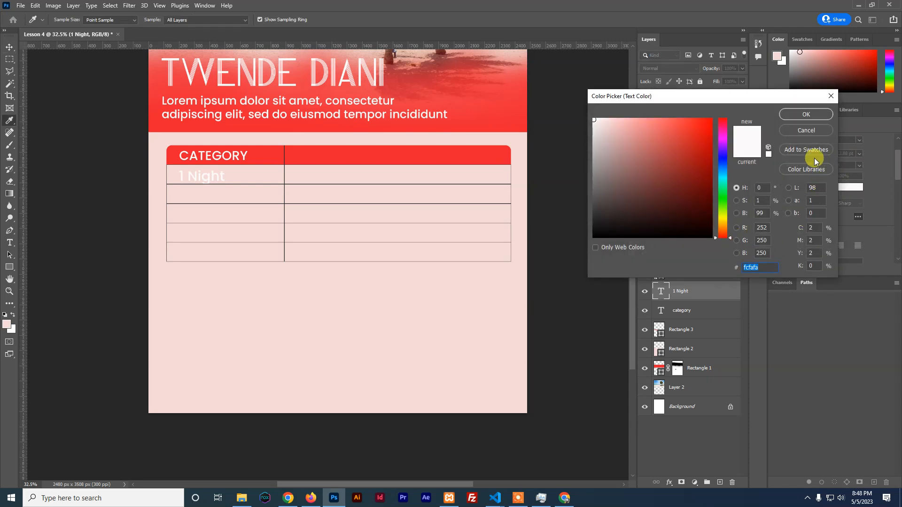
left_click(807, 114)
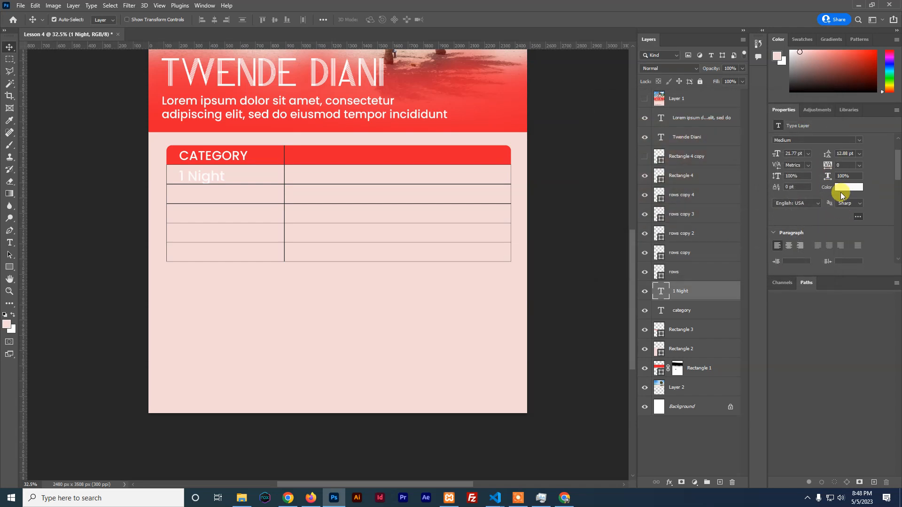
left_click(842, 188)
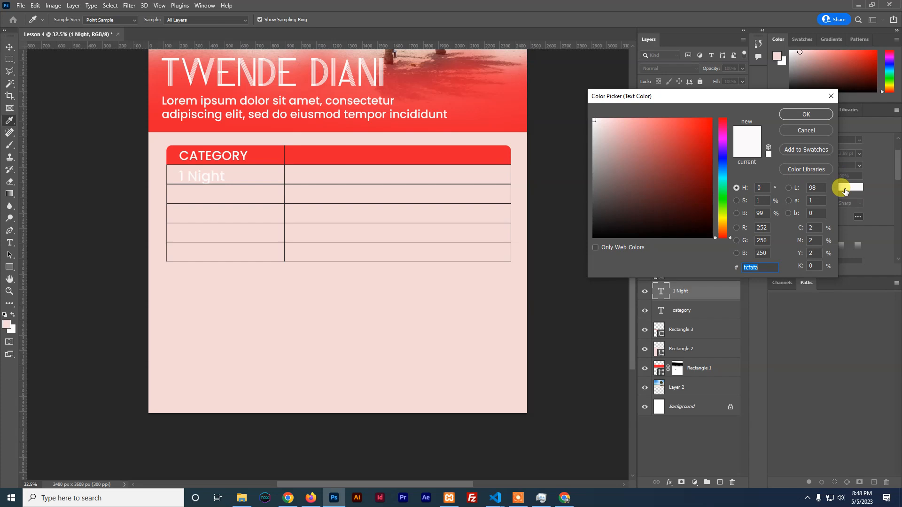
left_click(681, 194)
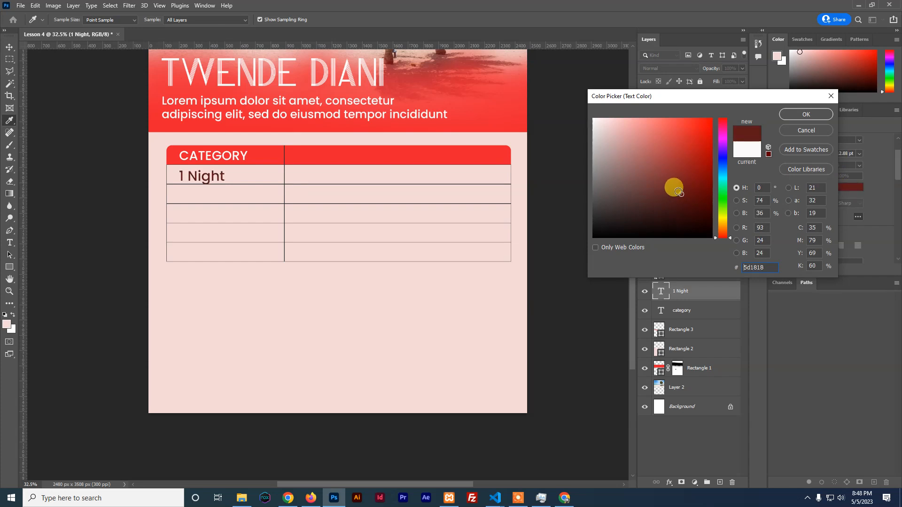
left_click(795, 114)
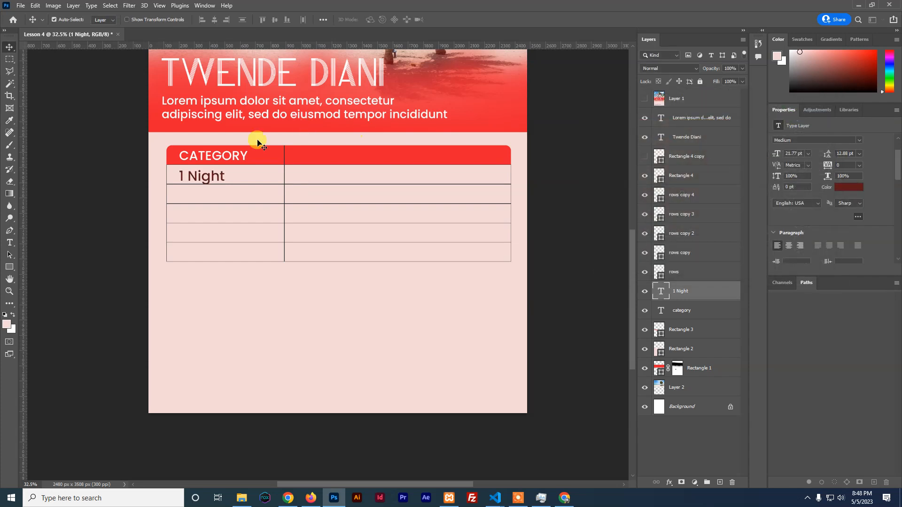
Shrink '1 Night' a little further, to about 15.82 pt
key("ctrl+t")
left_click_drag(224, 186, 209, 184)
left_click(465, 19)
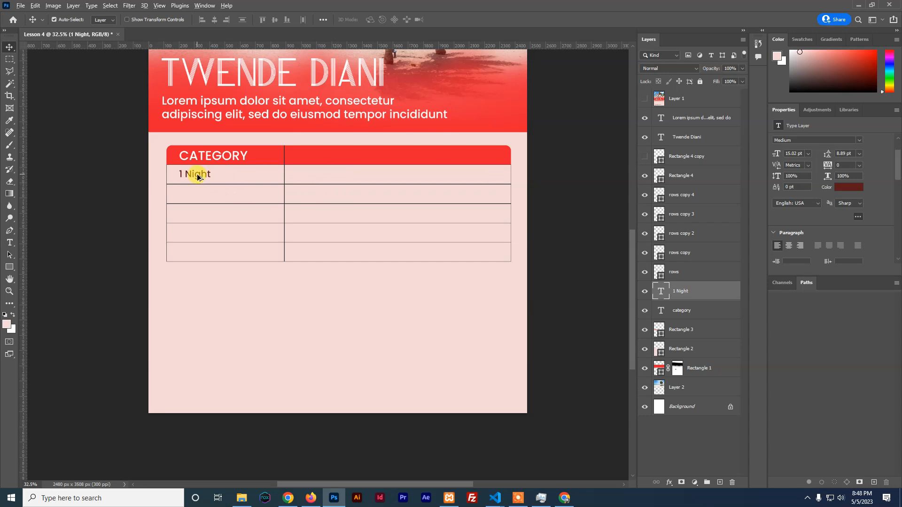
Duplicate '1 Night' into the right-hand cell and retype it as 'lorem ipsum is the language'
left_click_drag(197, 177, 308, 183)
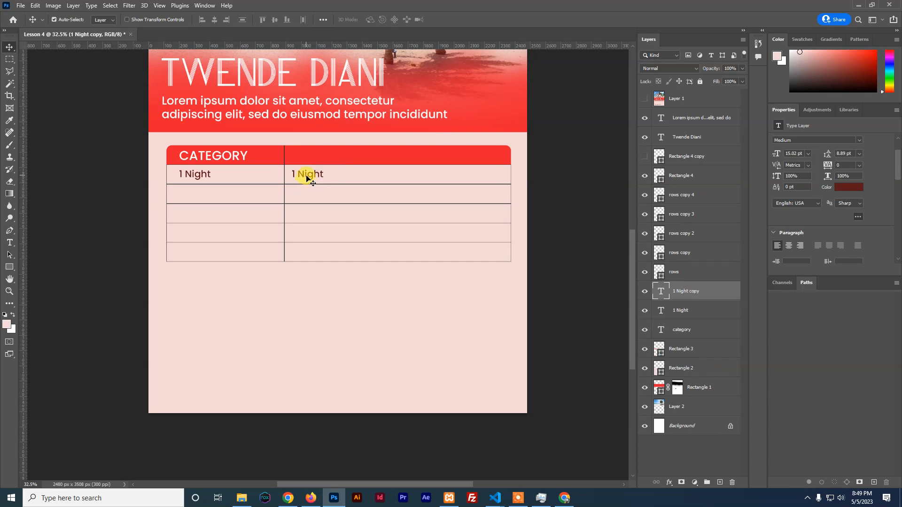
double_click(307, 178)
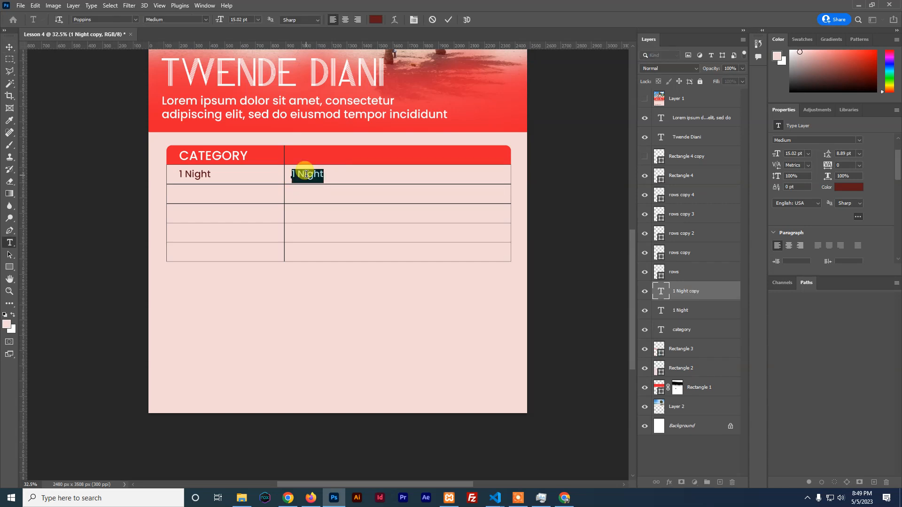
type("Jor")
type("em ipsum is the")
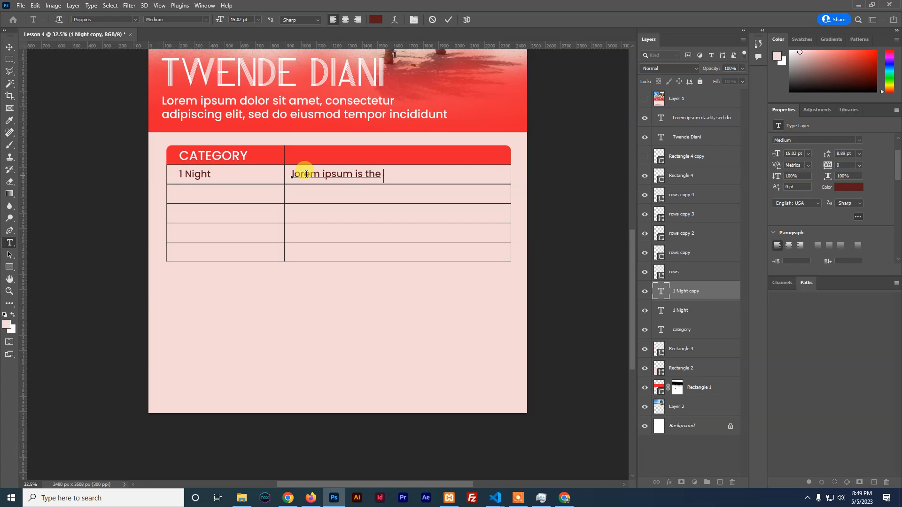
type(" languag")
left_click(450, 20)
key("v")
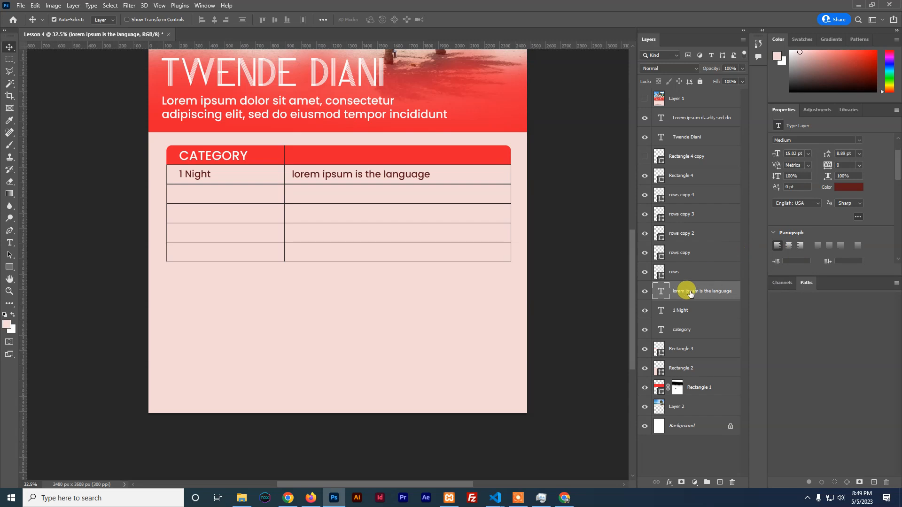
Check both row text layers' visibility, then group '1 Night' and 'lorem ipsum' into Group 1
left_click(644, 294)
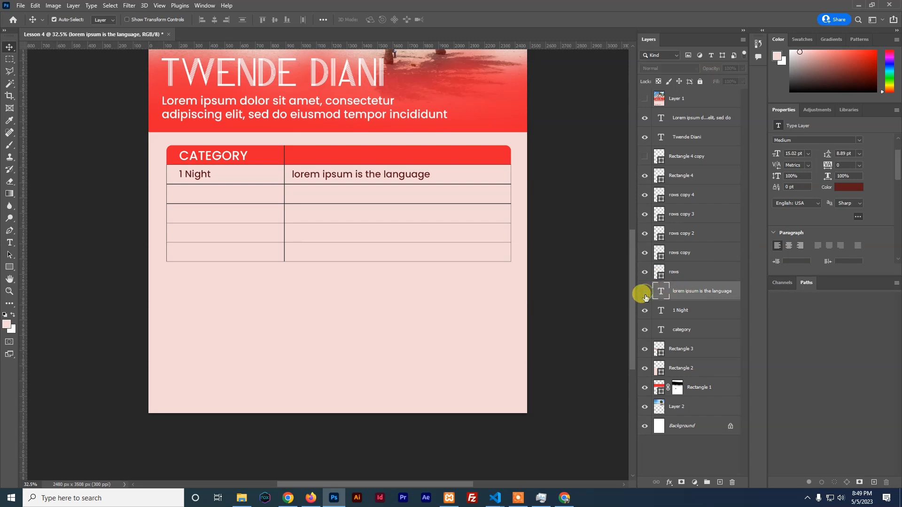
left_click(646, 312)
left_click(645, 312)
left_click(645, 292)
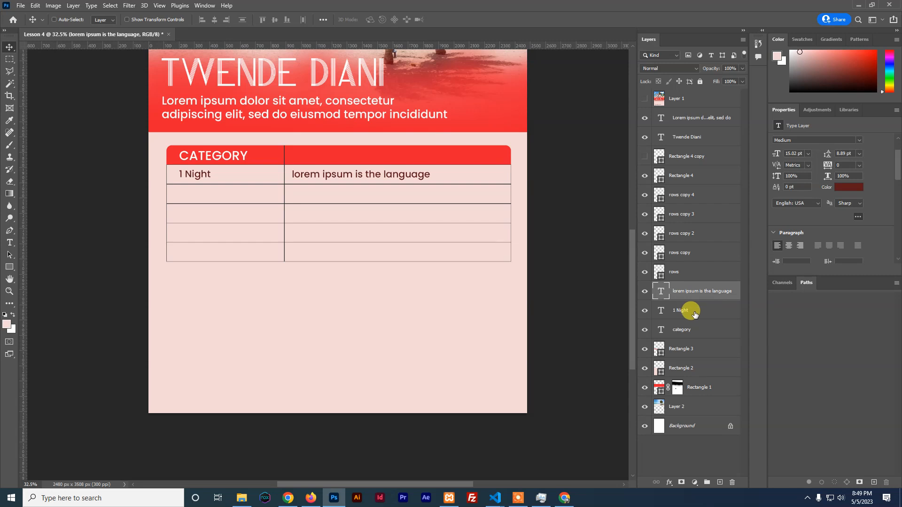
left_click(695, 311, "ctrl")
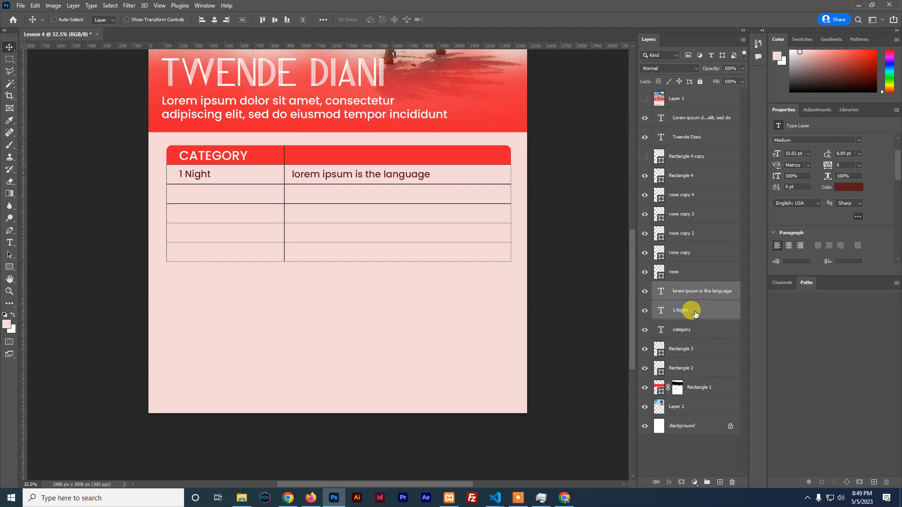
key("ctrl+g")
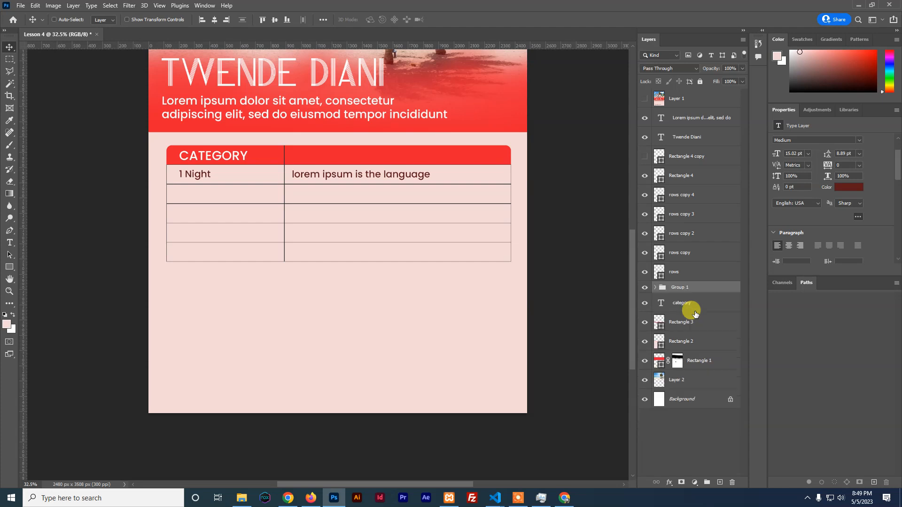
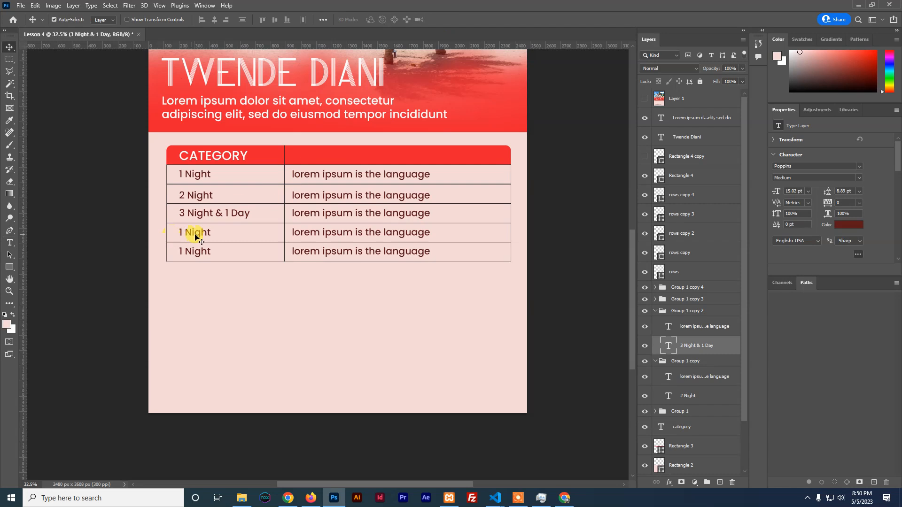
Change the fourth row's '1 Night' to '1 Month' and commit it
triple_click(184, 232)
left_click(183, 233)
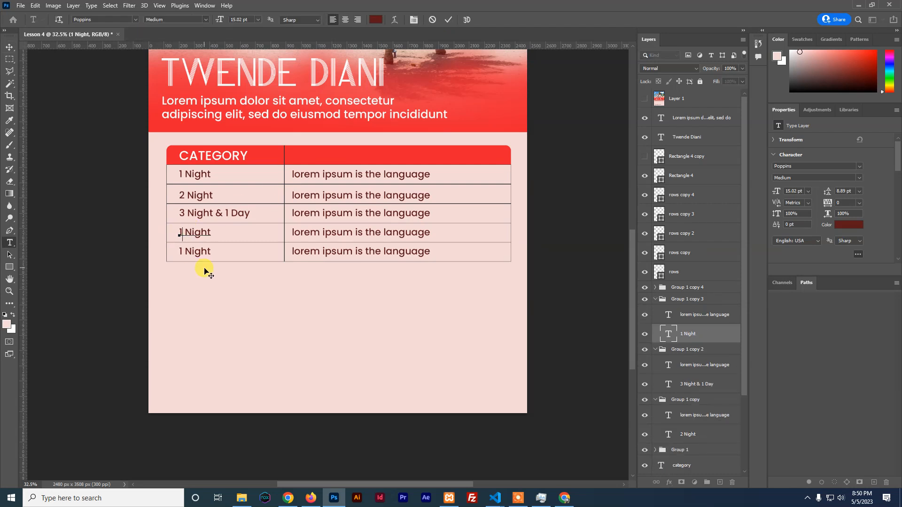
left_click_drag(186, 232, 225, 230)
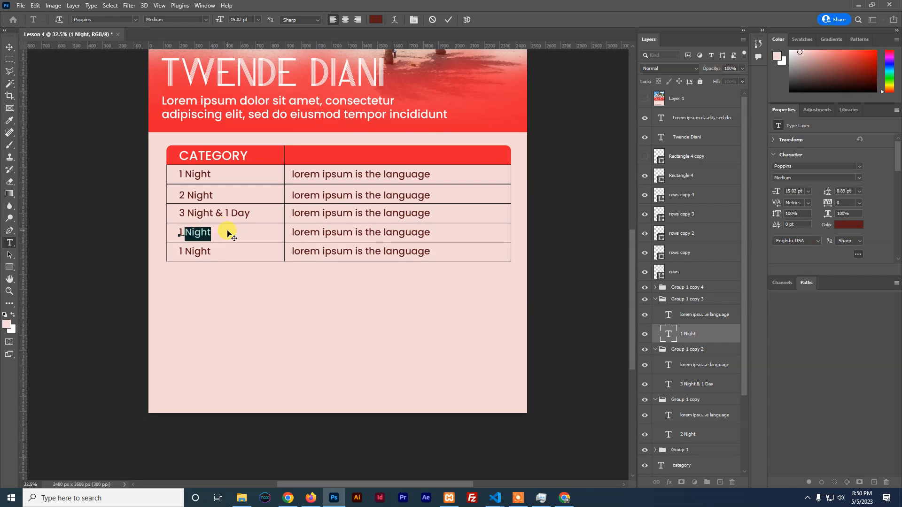
type("Month")
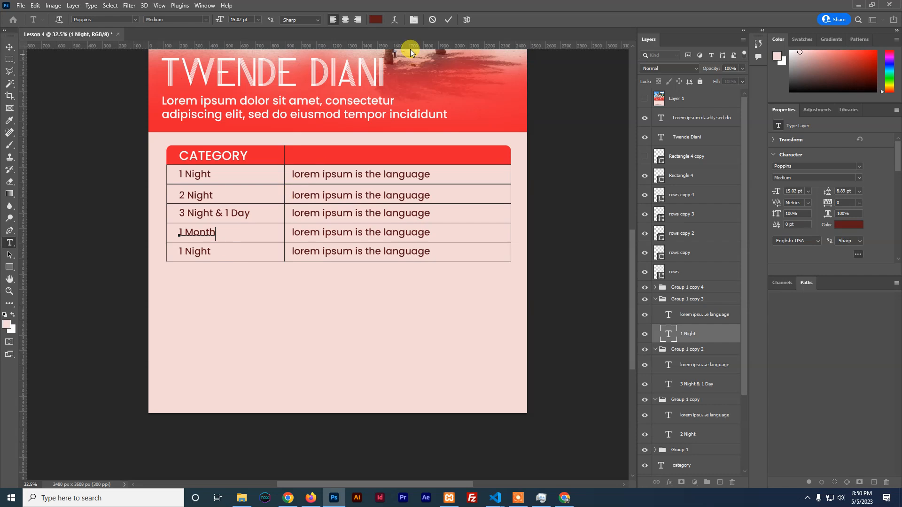
left_click(445, 23)
key("v")
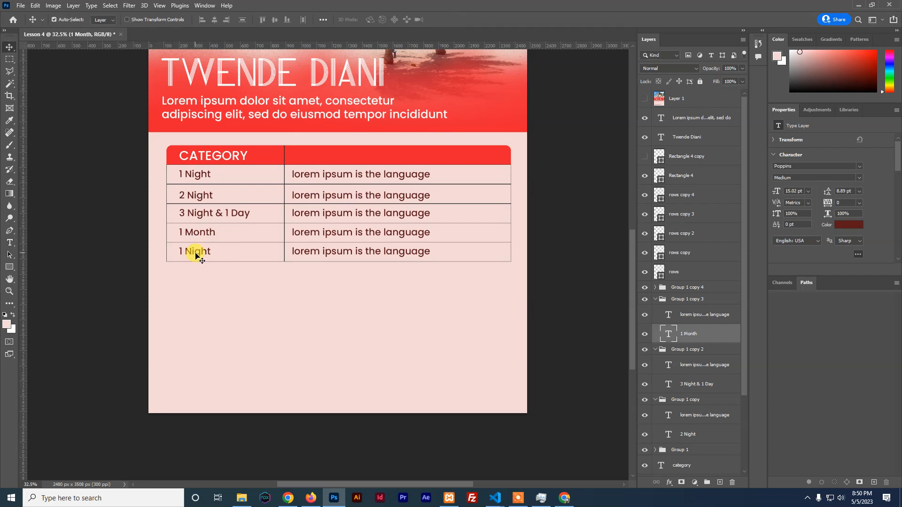
Change the fifth row's '1 Night' to 'BnB' and commit it
left_click(195, 255)
double_click(195, 253)
left_click(196, 252)
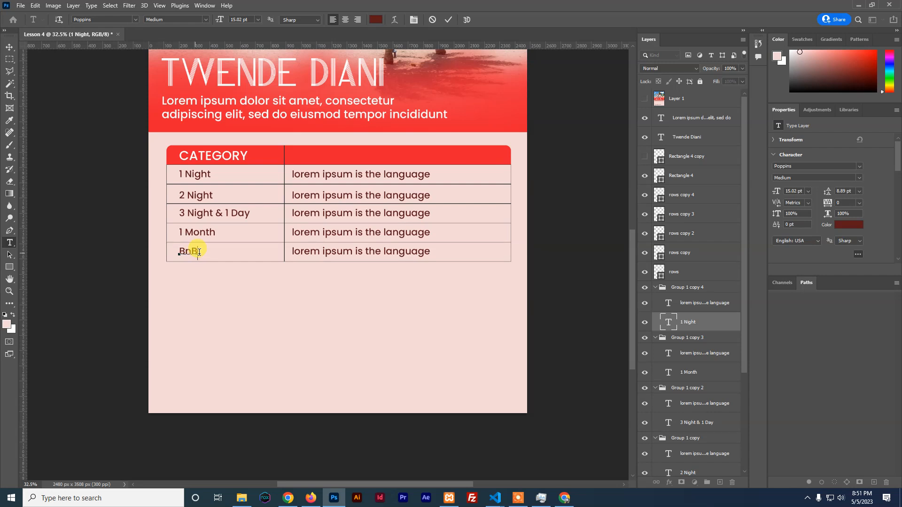
left_click(444, 21)
key("v")
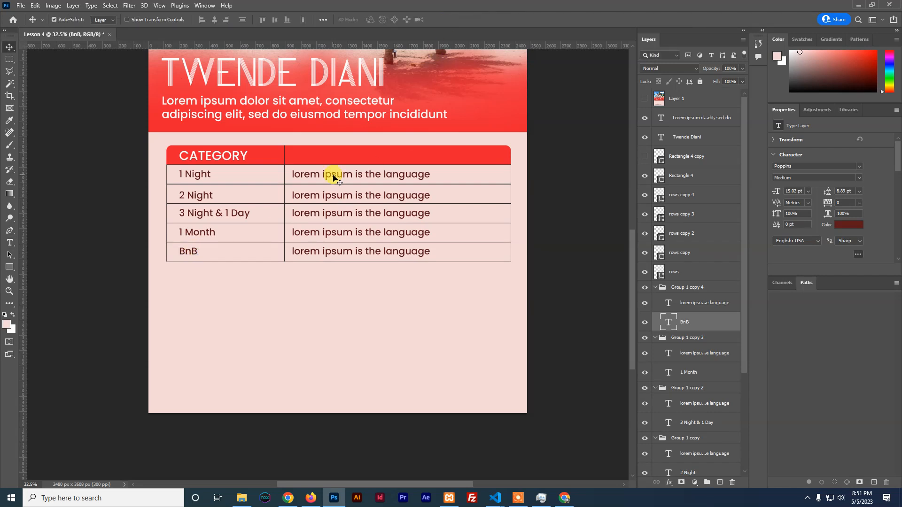
left_click(9, 244)
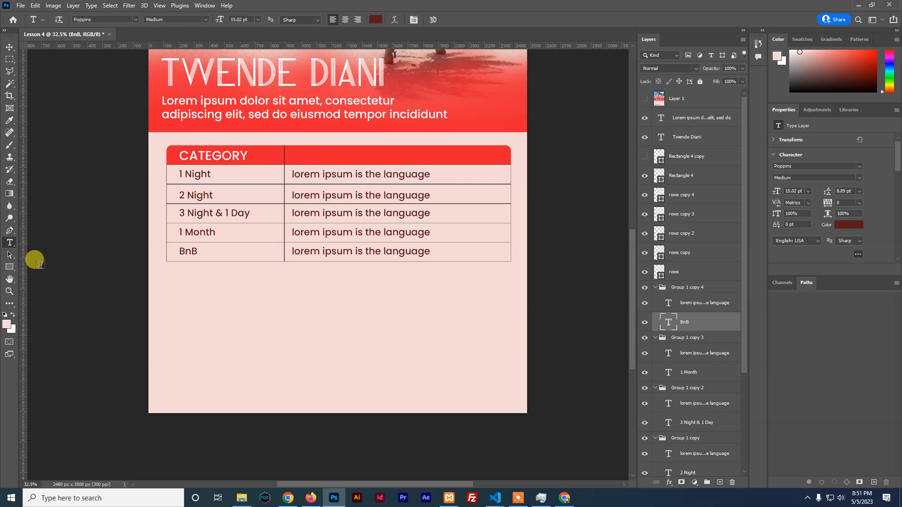
Check the reference flyer, then type a 'T&C' heading below the table
left_click(644, 99)
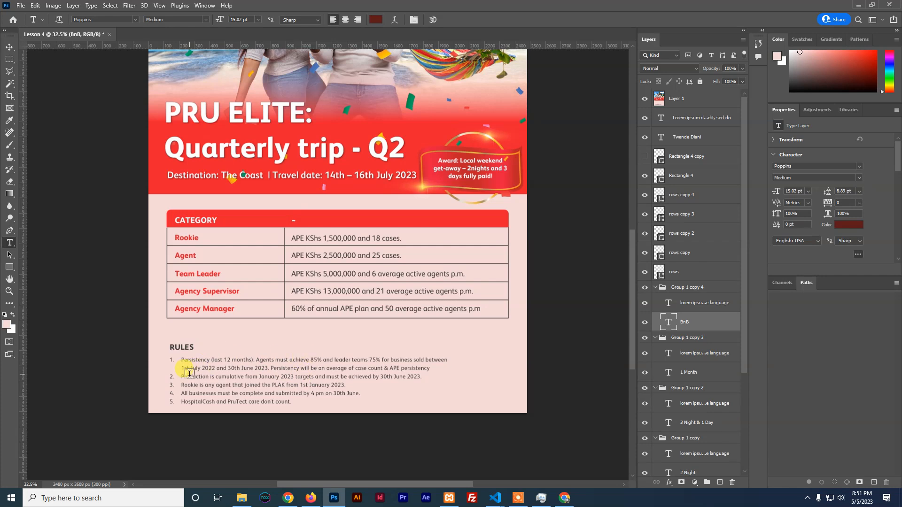
left_click(645, 100)
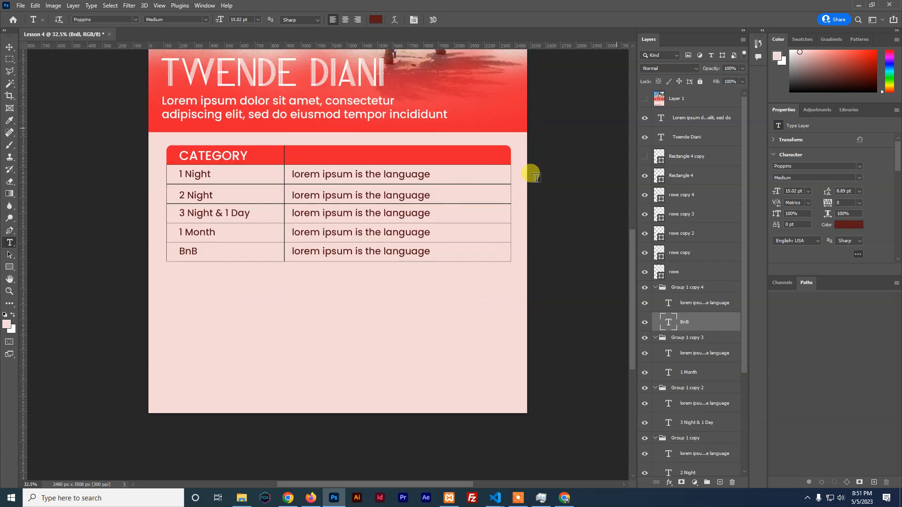
left_click(180, 329)
type("T&C")
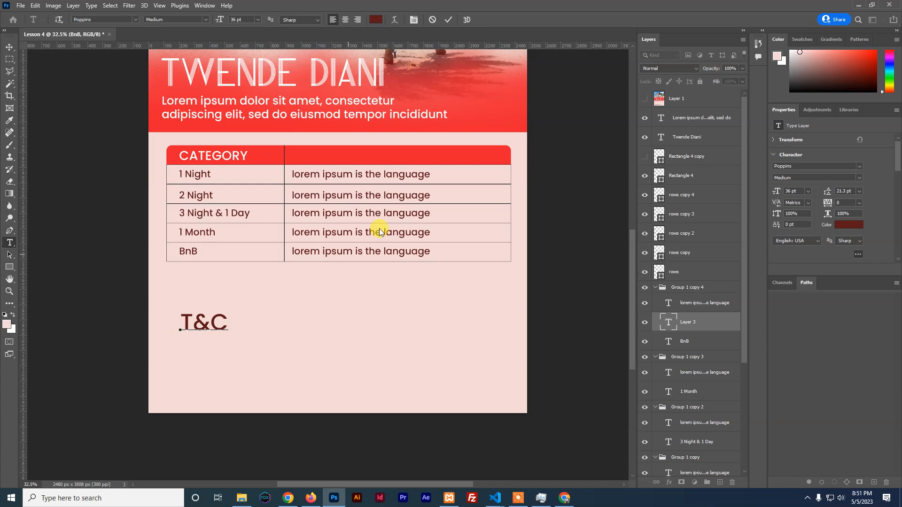
left_click(444, 20)
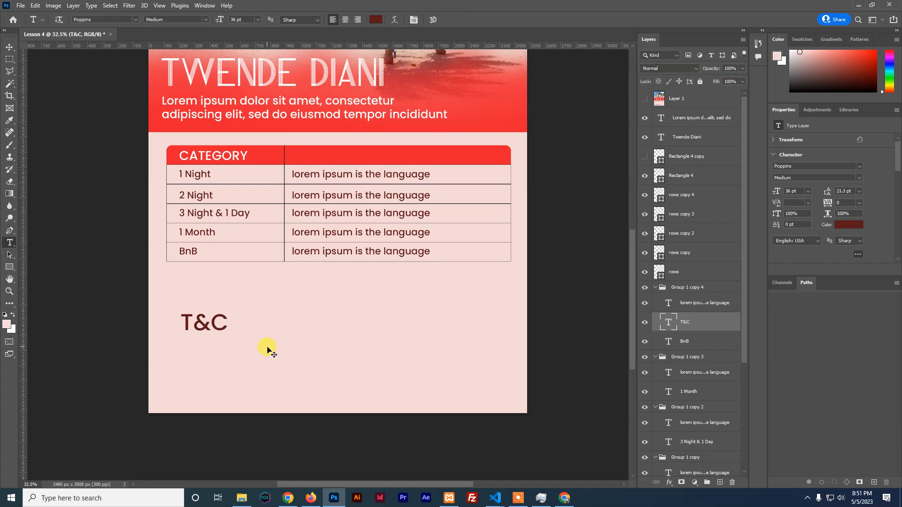
Scale the T&C heading to about 55% and move it up closer to the table
key("ctrl+t")
left_click_drag(227, 334, 208, 330)
left_click(466, 19)
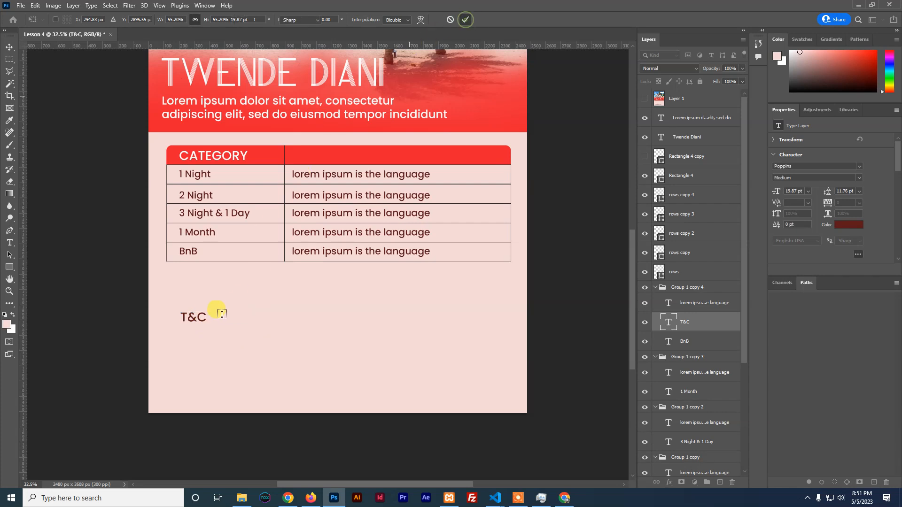
left_click(9, 47)
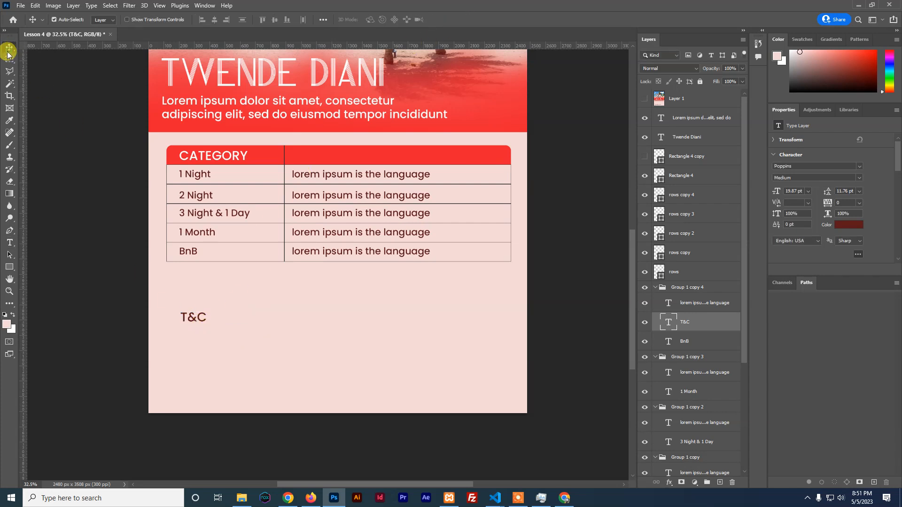
left_click_drag(188, 321, 184, 308)
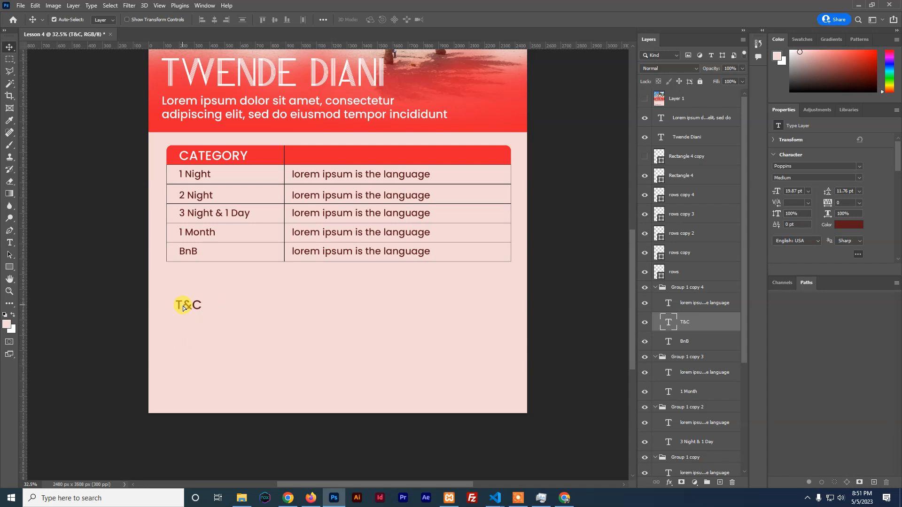
left_click(9, 243)
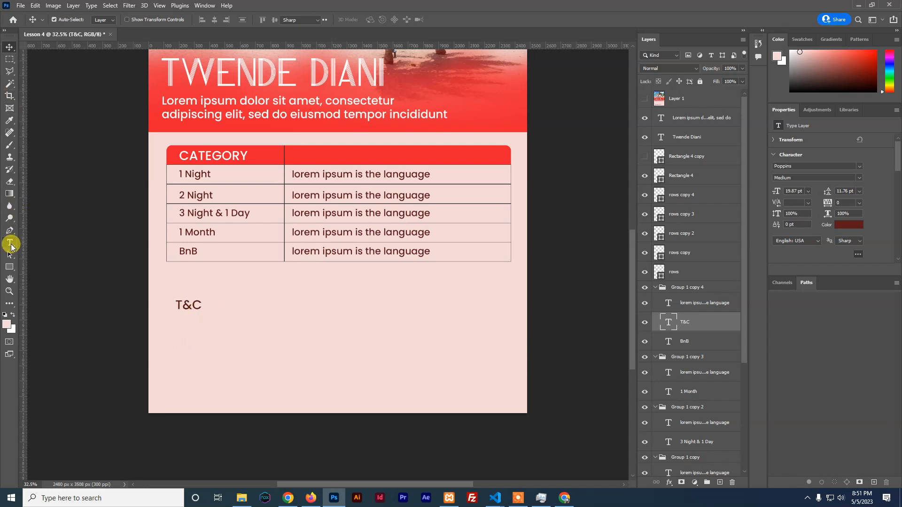
Add a paragraph text box under T&C with Auto leading, 16 pt, Regular weight
left_click_drag(175, 327, 488, 399)
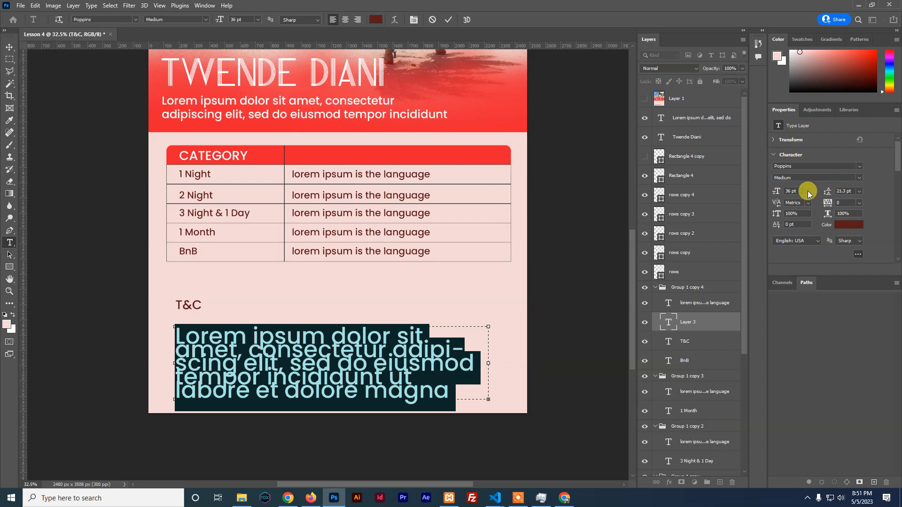
left_click(859, 191)
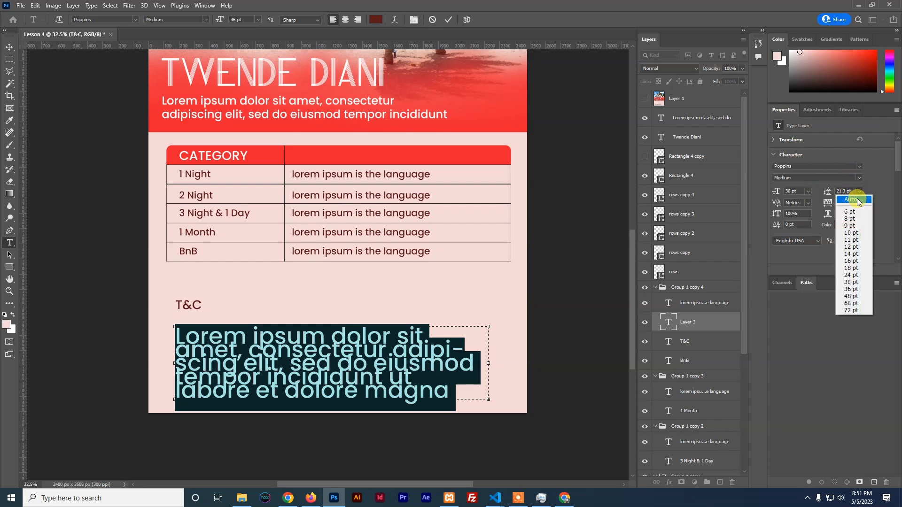
left_click(859, 200)
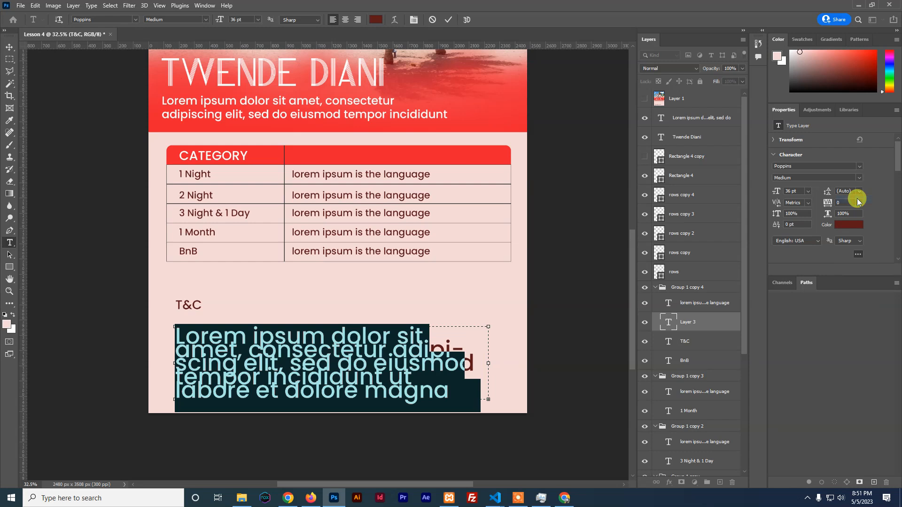
left_click(809, 192)
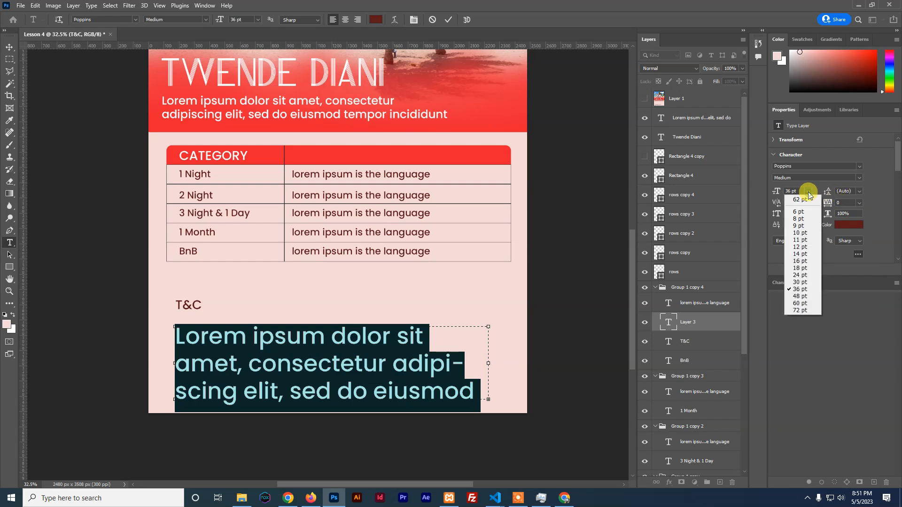
left_click(804, 267)
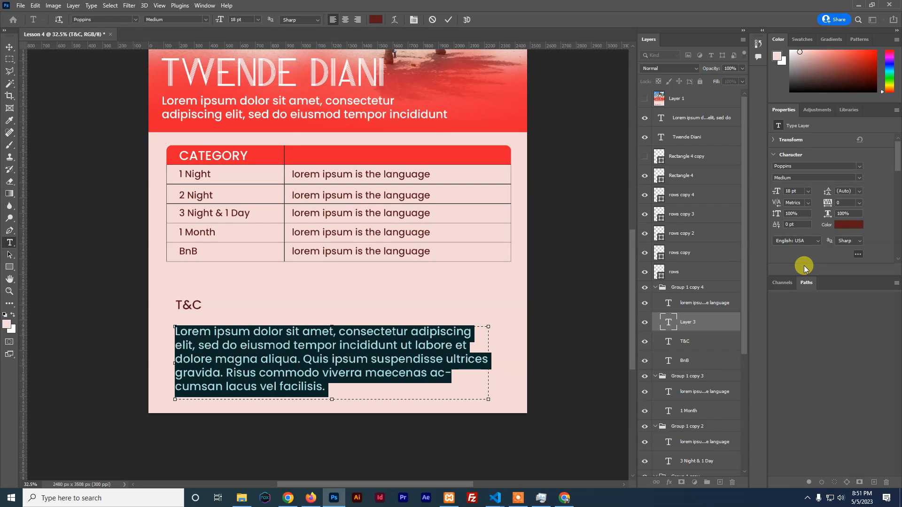
left_click(808, 192)
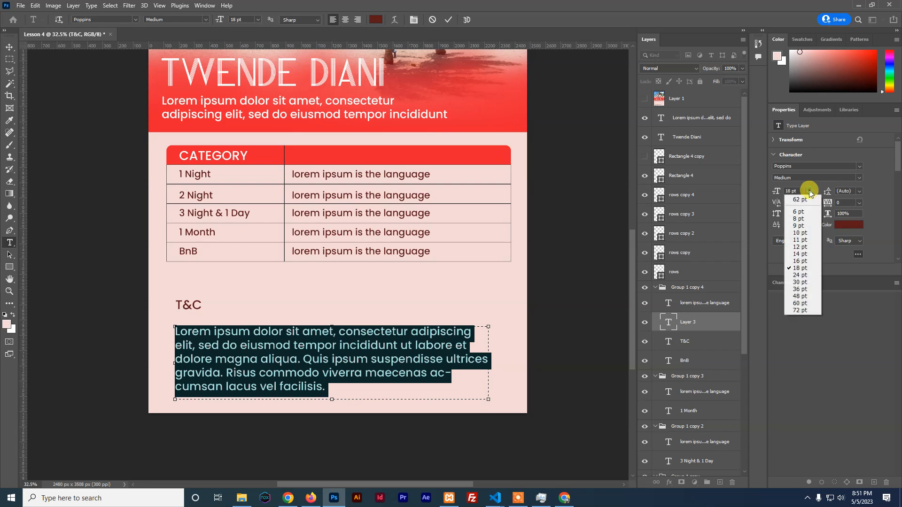
left_click(801, 261)
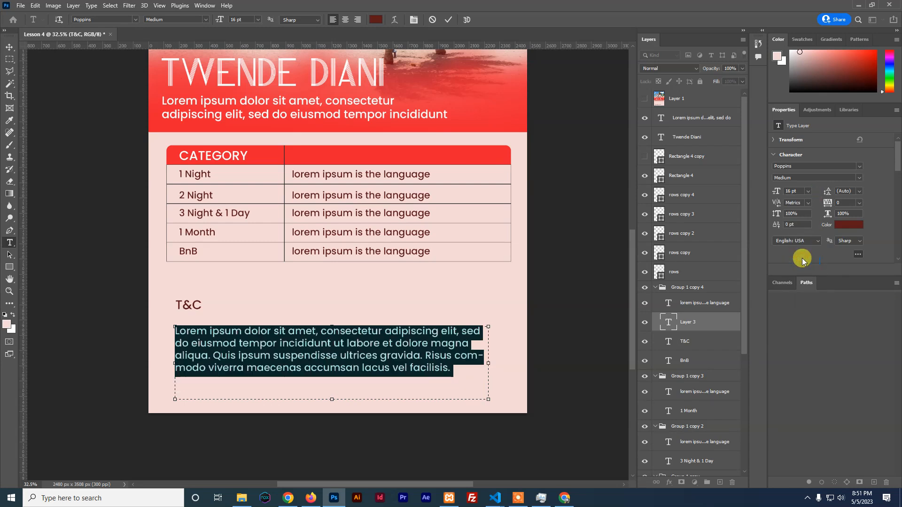
left_click(857, 177)
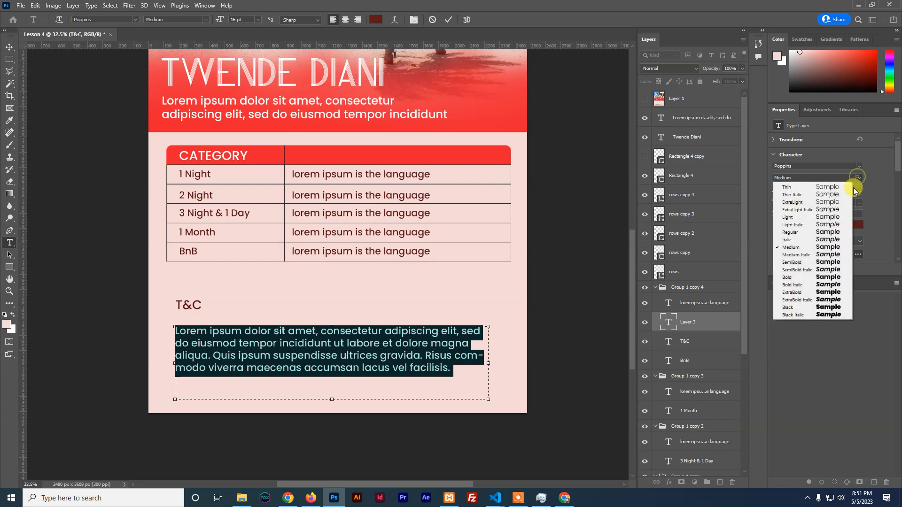
left_click(792, 232)
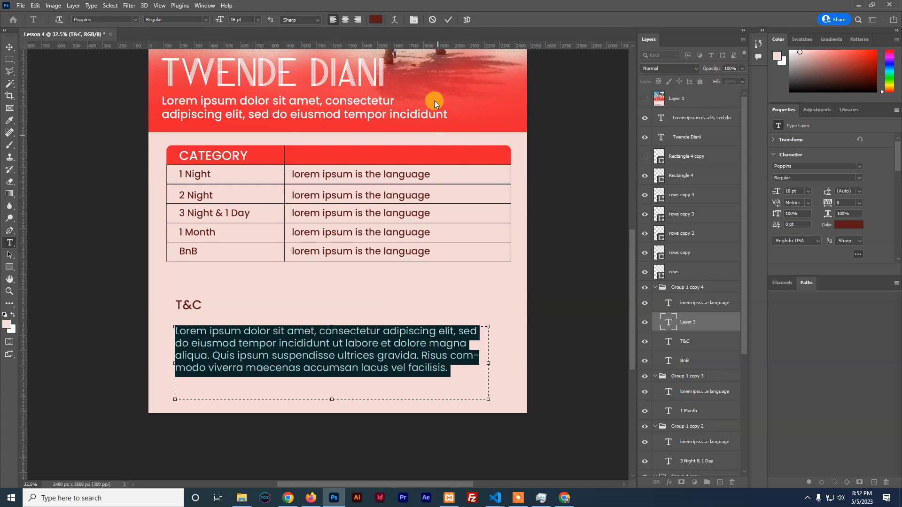
left_click(448, 19)
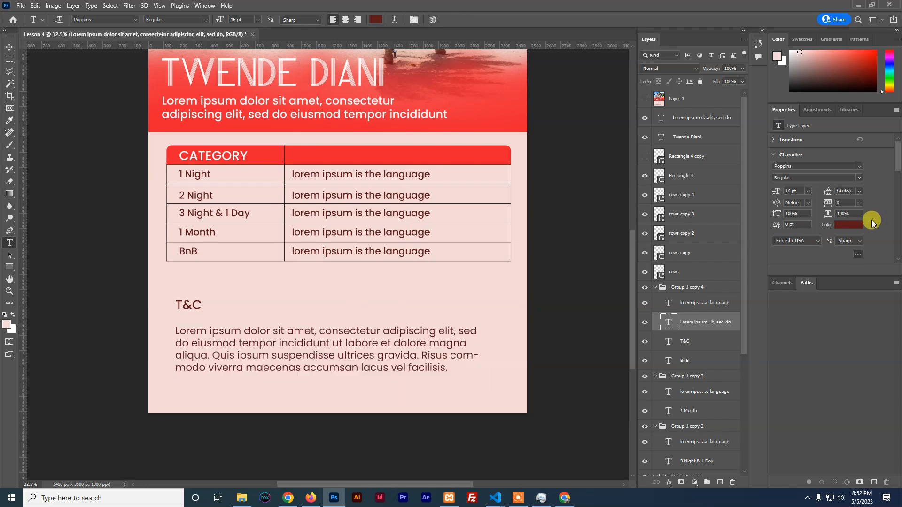
Recolour the paragraph text to near-black #221f1f
left_click(841, 225)
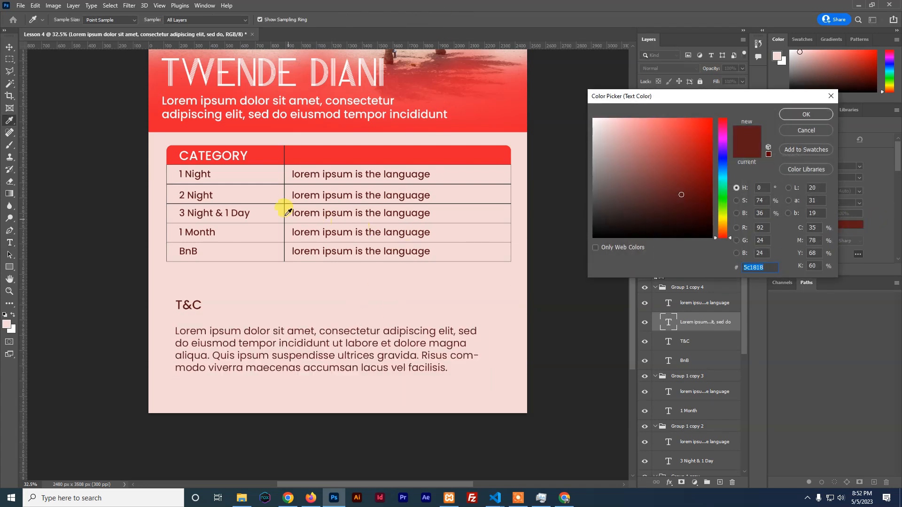
left_click(286, 188)
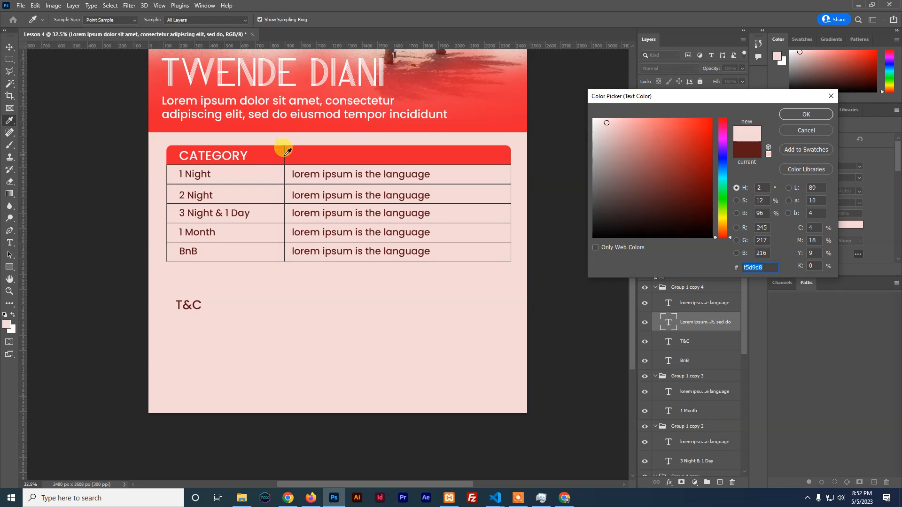
left_click(608, 221)
left_click_drag(607, 221, 605, 221)
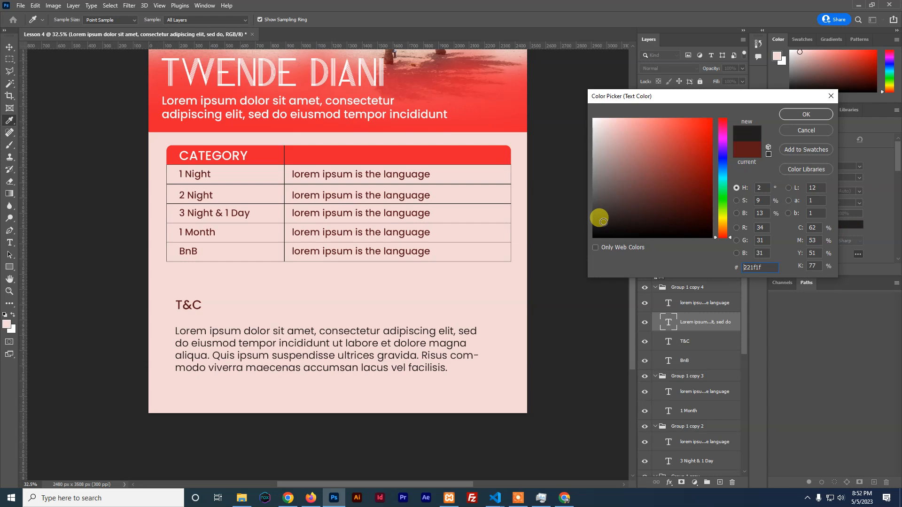
left_click(812, 113)
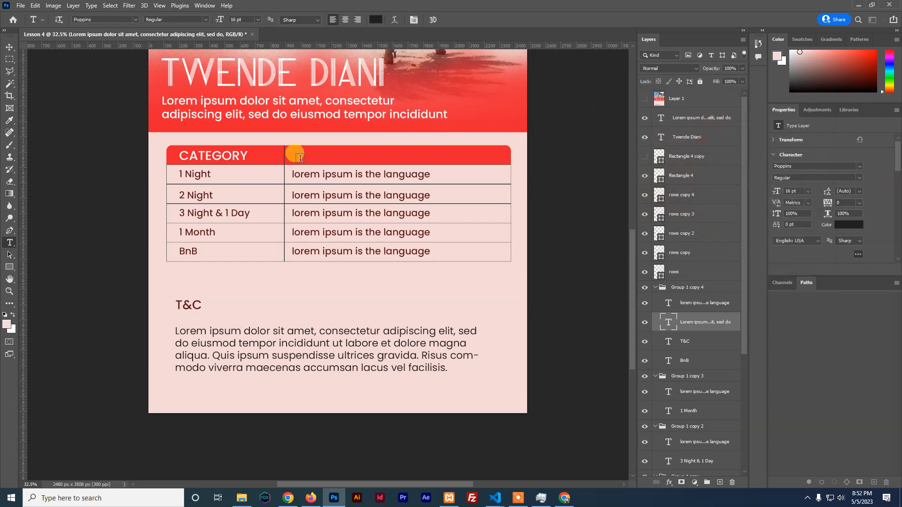
left_click(9, 46)
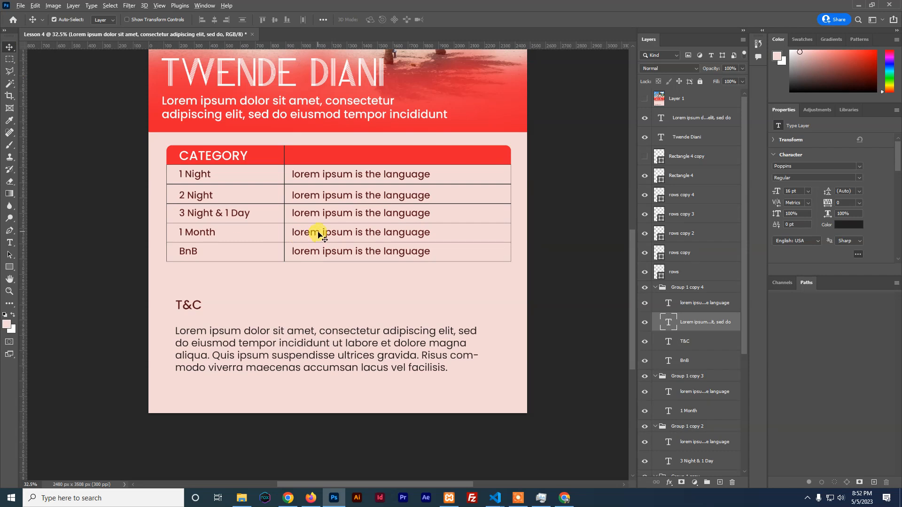
Draw a small white, outline-free rectangle at the beach photo's top right
scroll(318, 233, "down", 3)
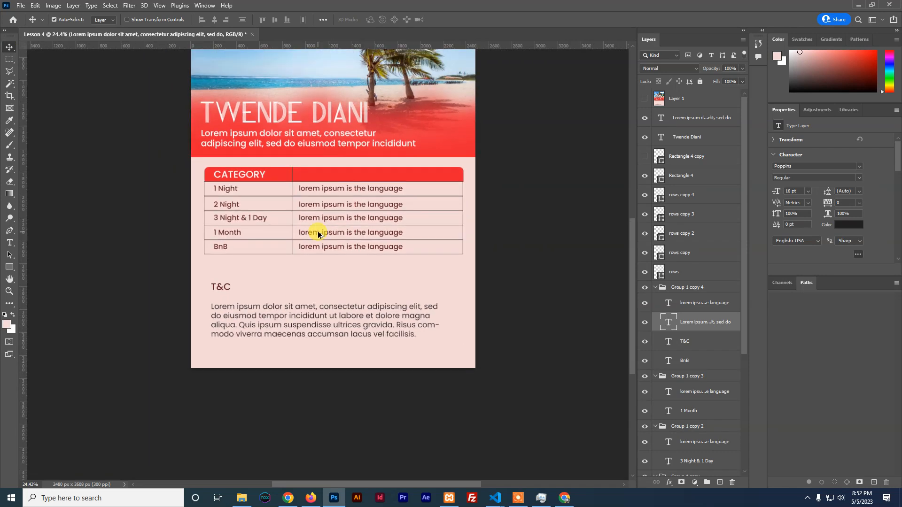
scroll(318, 233, "down", 1)
scroll(318, 233, "up", 3)
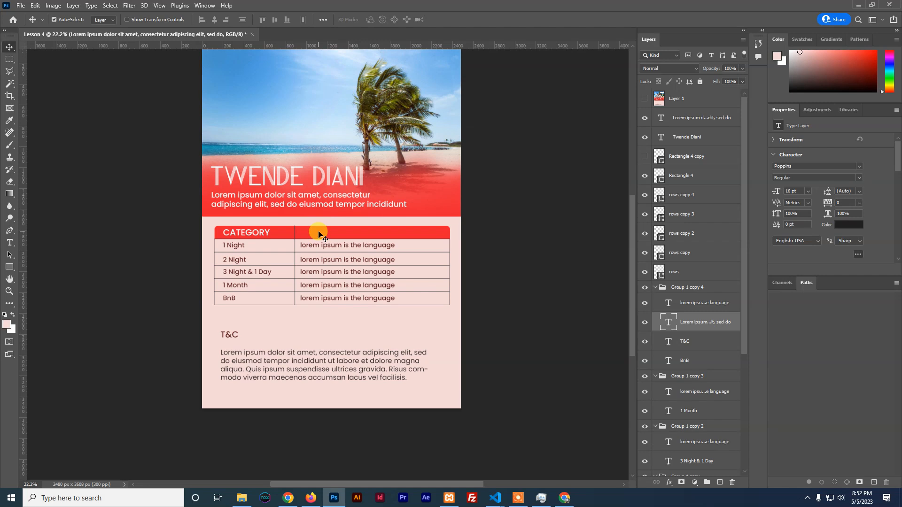
scroll(319, 233, "up", 1)
scroll(320, 235, "up", 1)
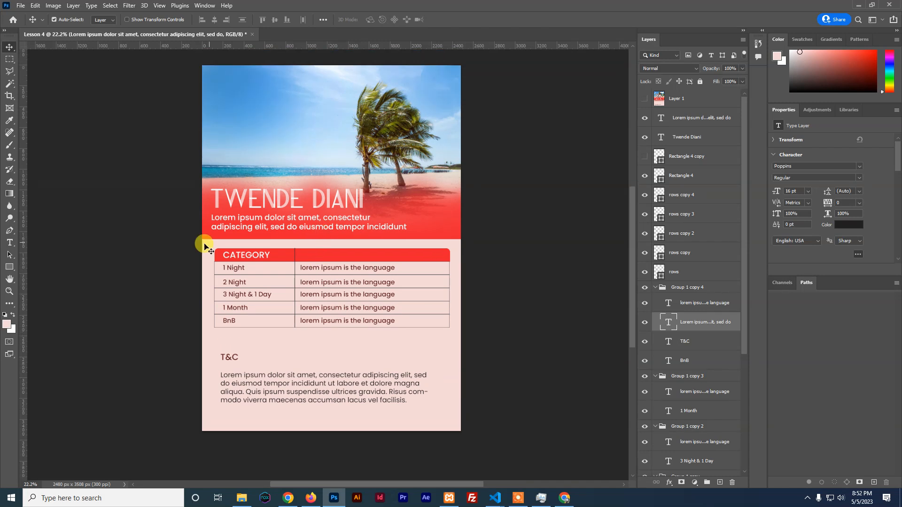
left_click(334, 126)
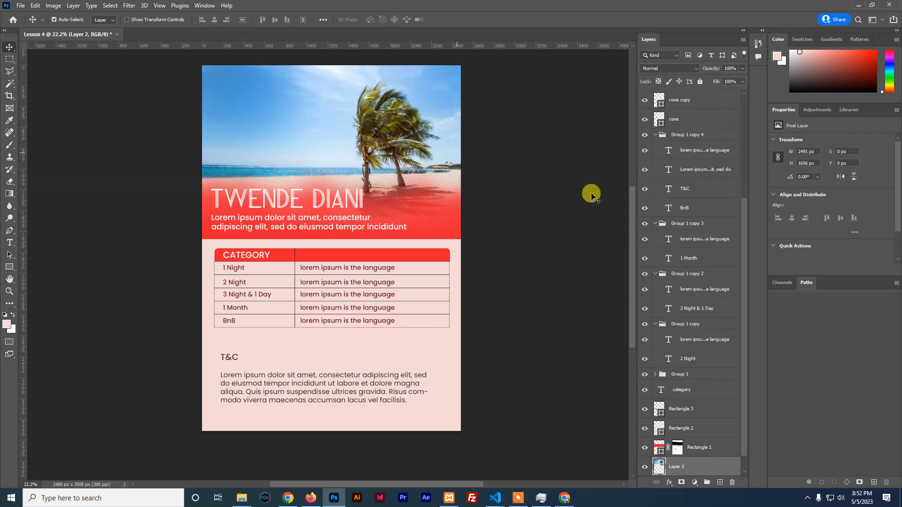
scroll(699, 264, "down", 1)
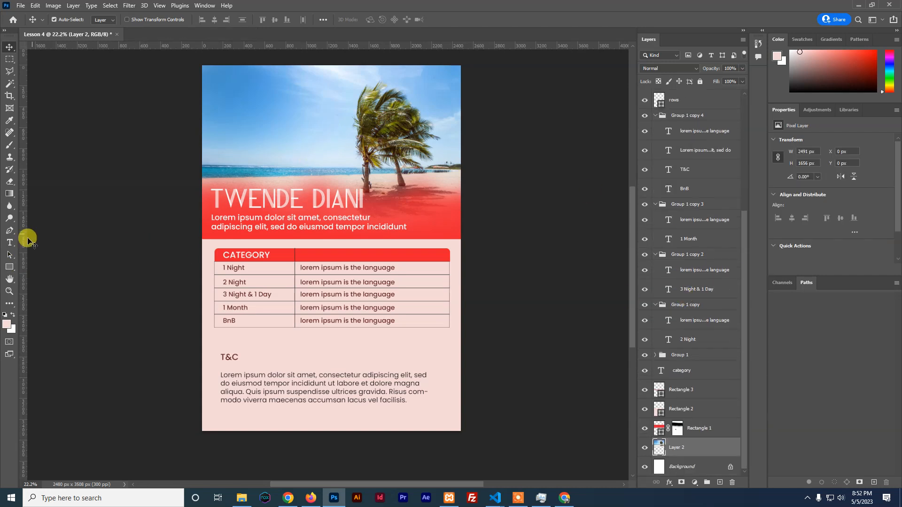
left_click(9, 267)
left_click_drag(401, 74, 458, 91)
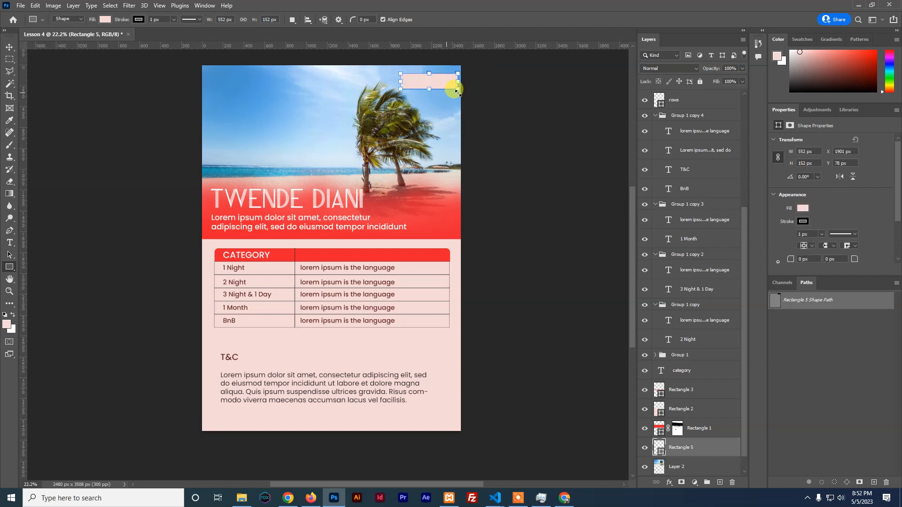
left_click(801, 208)
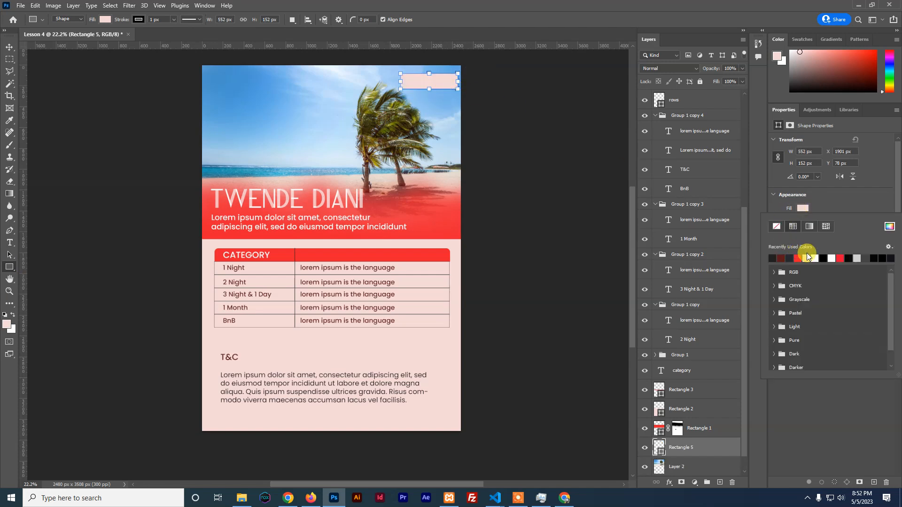
left_click(815, 258)
left_click(801, 209)
left_click(802, 221)
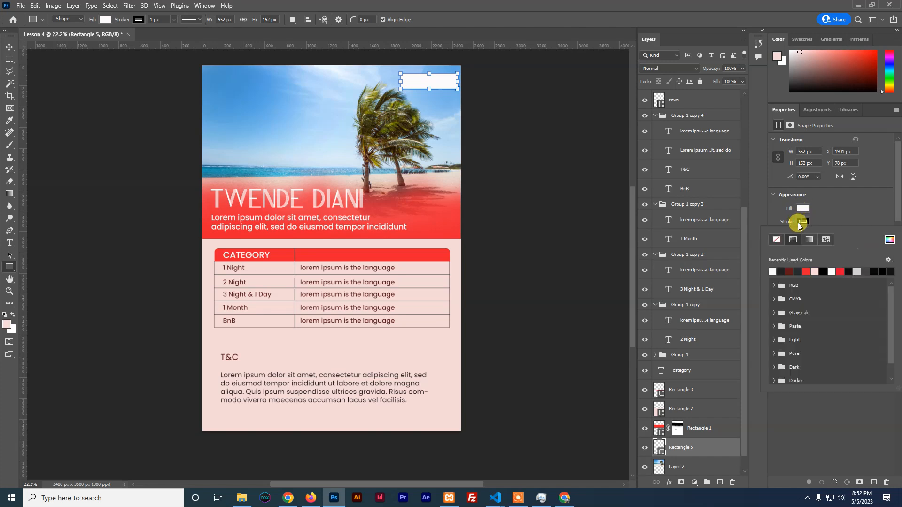
left_click(776, 239)
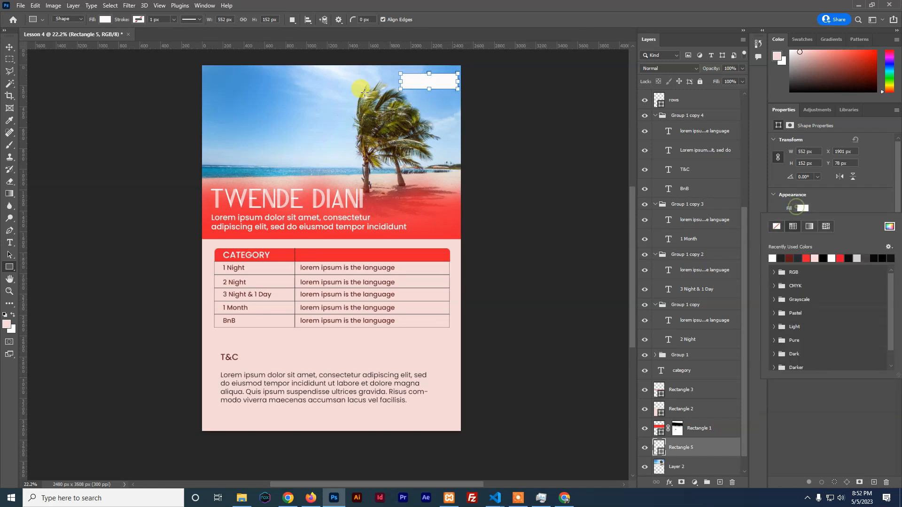
Type '75 years' and move it into the white box
left_click(9, 242)
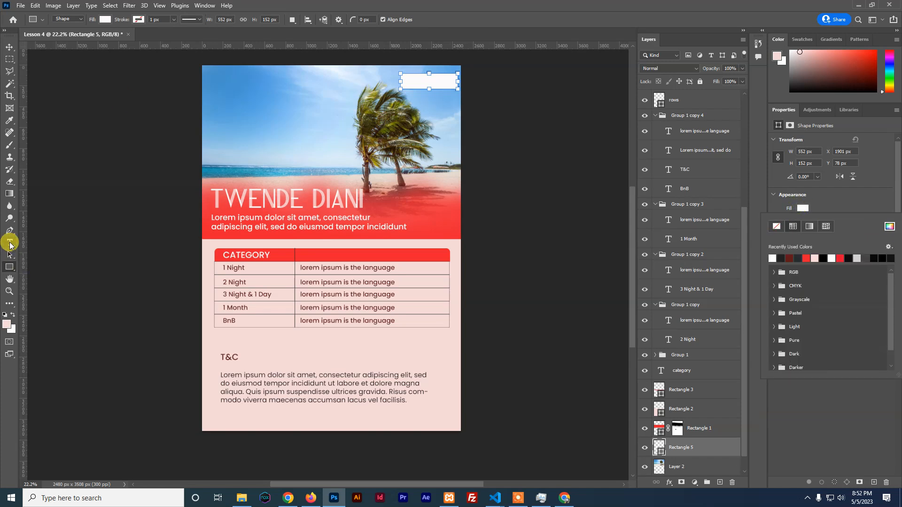
left_click(246, 139)
left_click(246, 139)
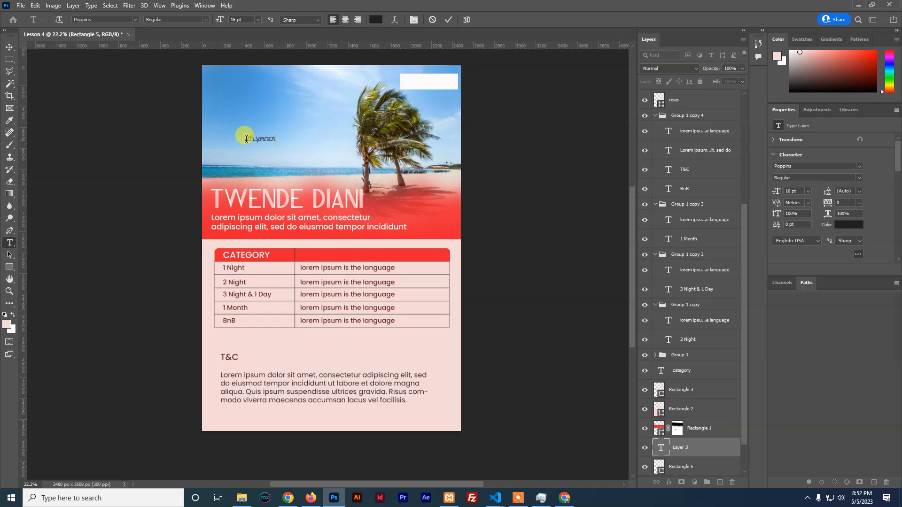
type("75 years")
left_click(9, 47)
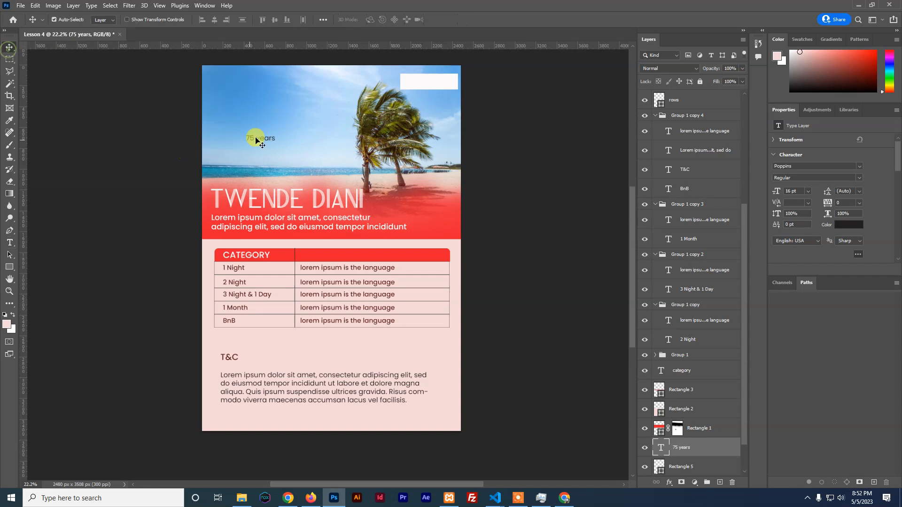
left_click_drag(261, 140, 426, 85)
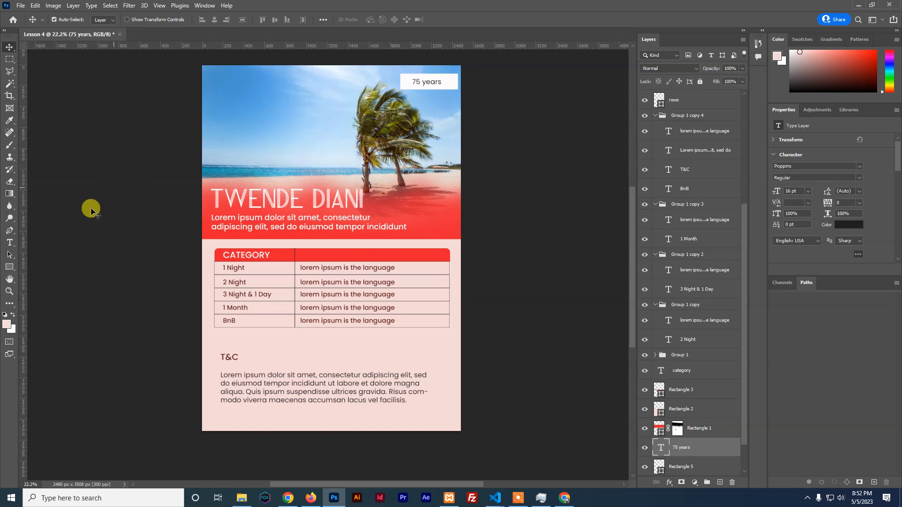
Add a 'DOUBLE' text line in the upper-left sky and select the word
left_click(11, 243)
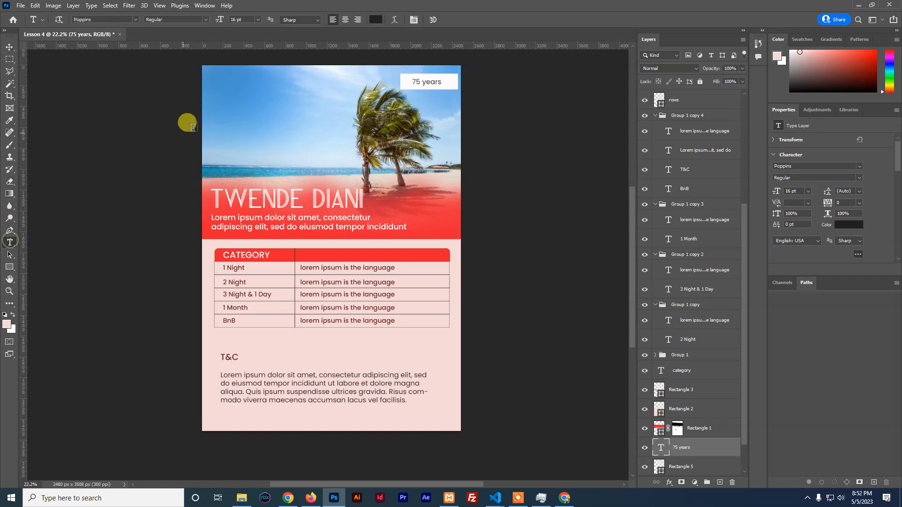
left_click(235, 110)
left_click(236, 109)
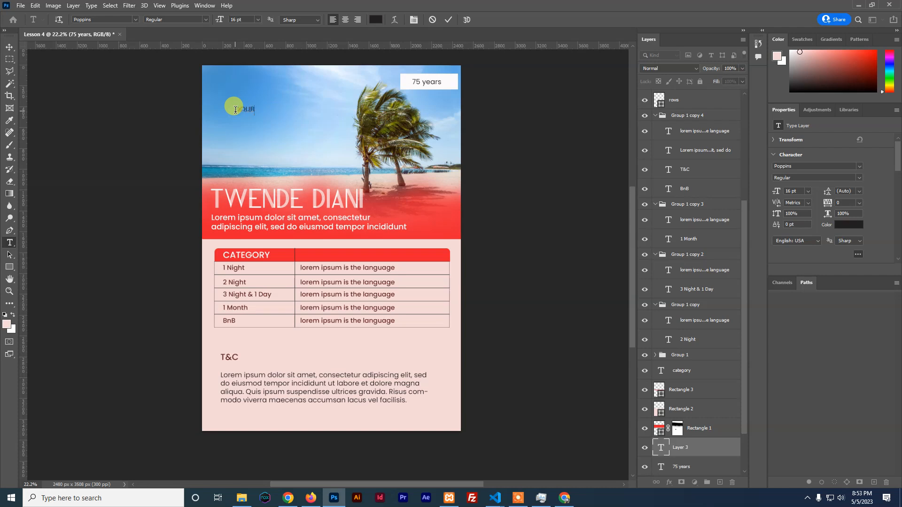
left_click(394, 20)
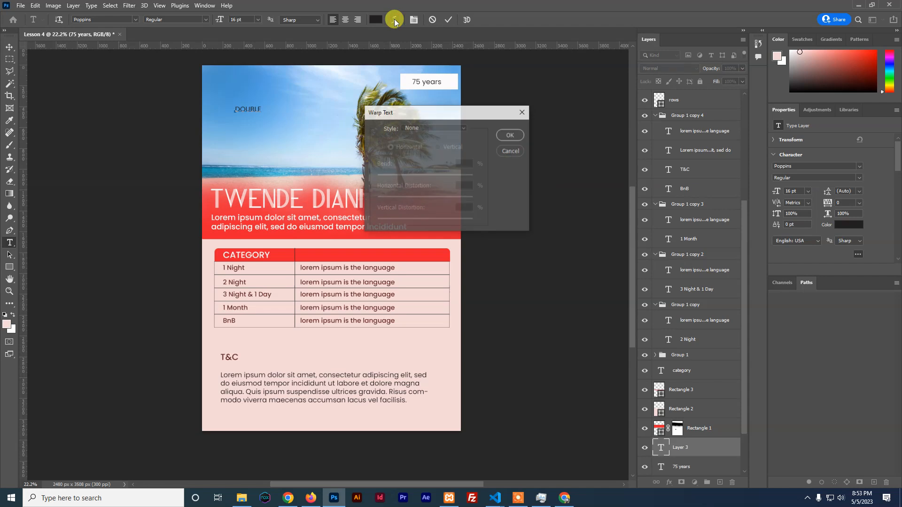
left_click(510, 151)
double_click(249, 110)
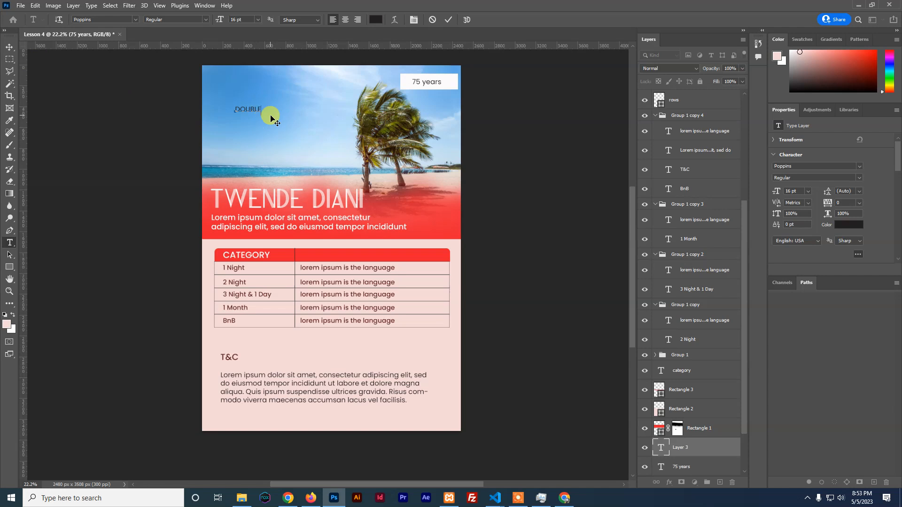
double_click(249, 110)
Preview the Arc, Arc Lower, Arch, Shell Lower, Wave and Fish warps on DOUBLE
left_click(395, 20)
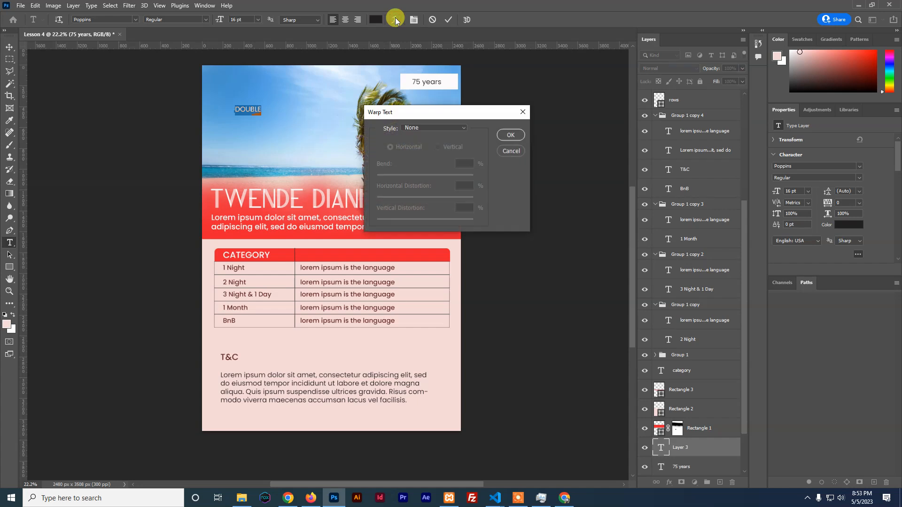
left_click(421, 127)
left_click(423, 143)
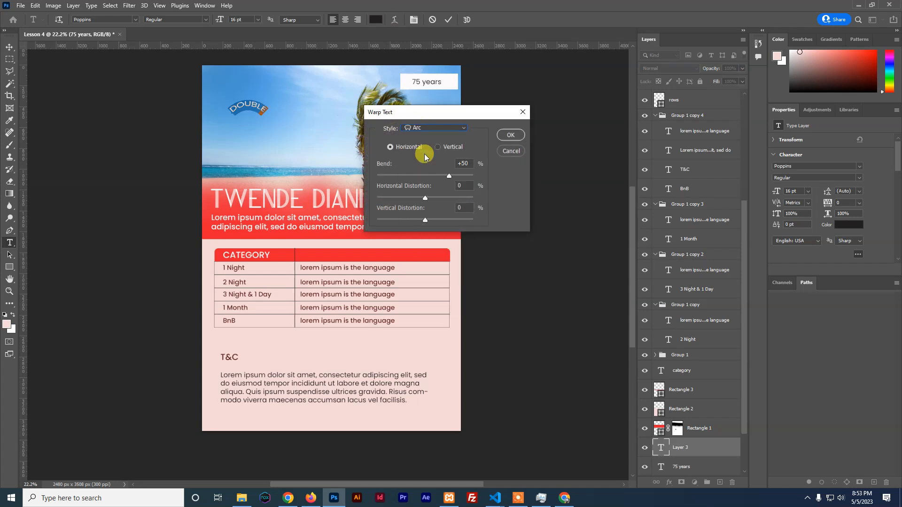
left_click(424, 127)
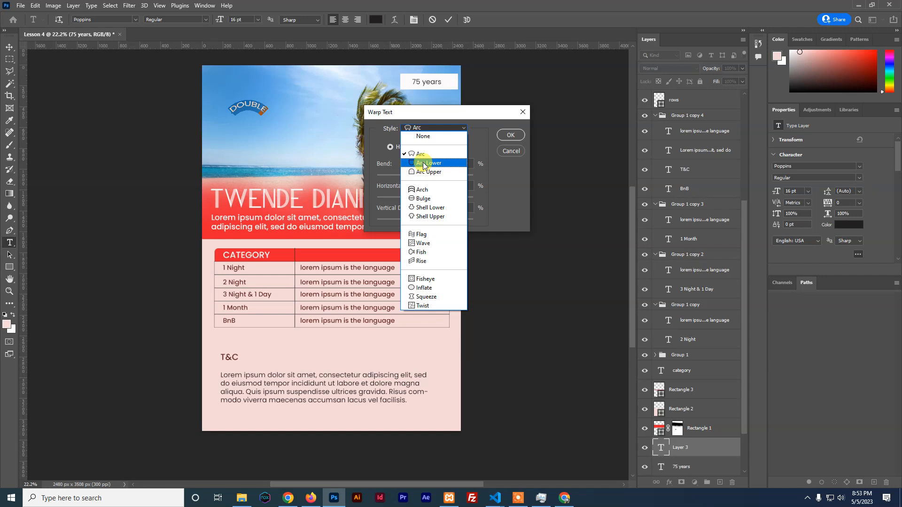
left_click(423, 163)
left_click(423, 127)
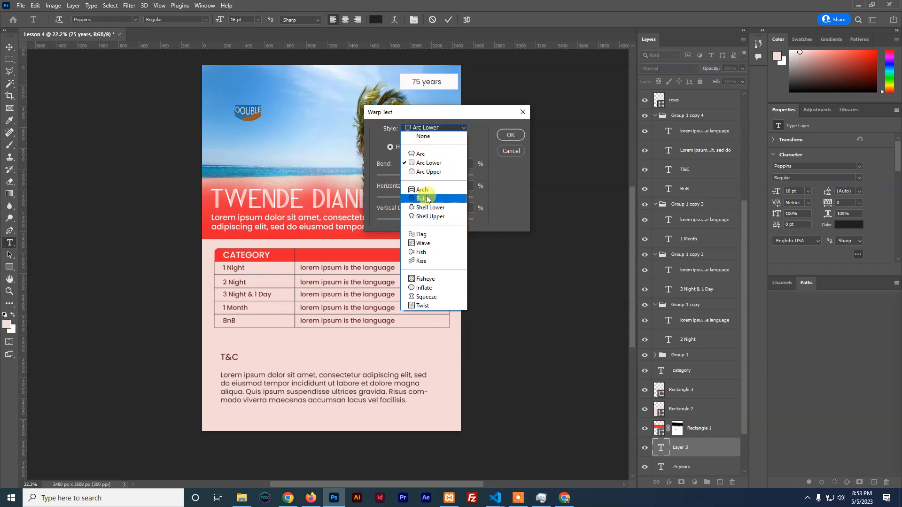
left_click(426, 190)
left_click(426, 128)
left_click(426, 208)
left_click(420, 127)
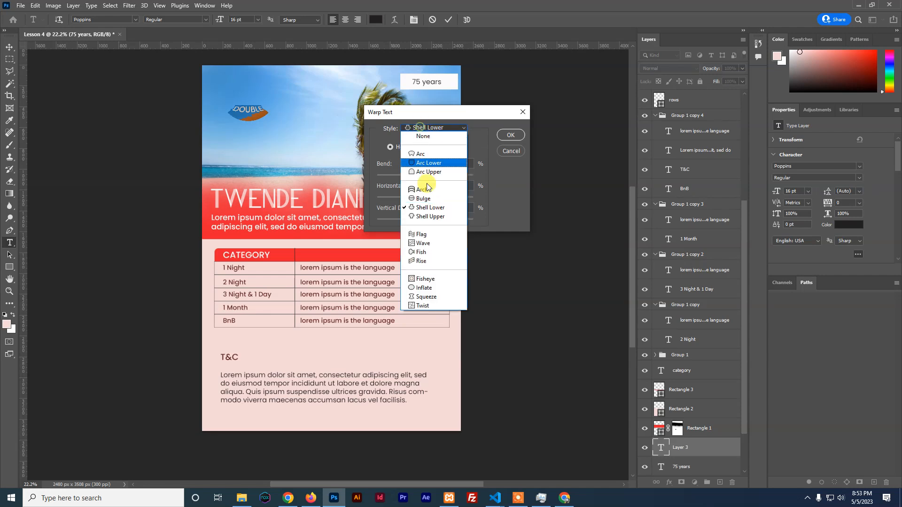
left_click(422, 243)
left_click(426, 128)
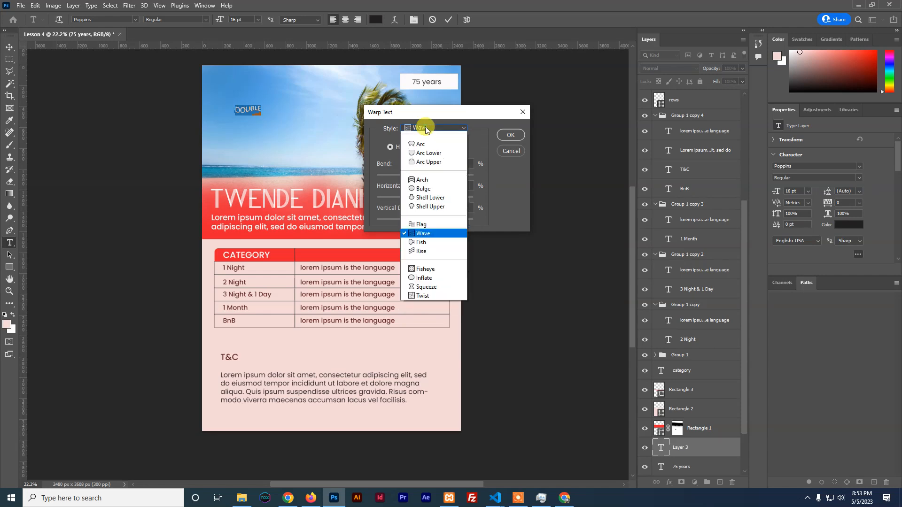
left_click(426, 242)
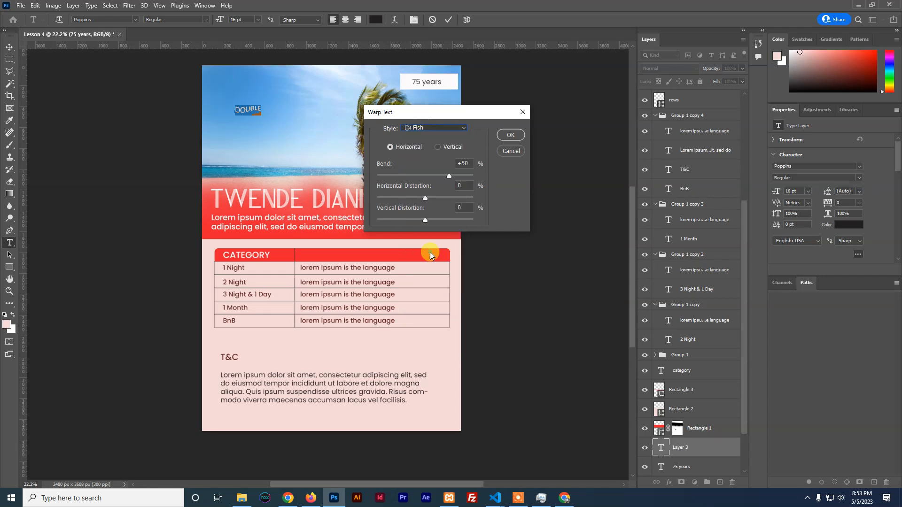
Apply the Twist warp to DOUBLE and commit the text
left_click(420, 131)
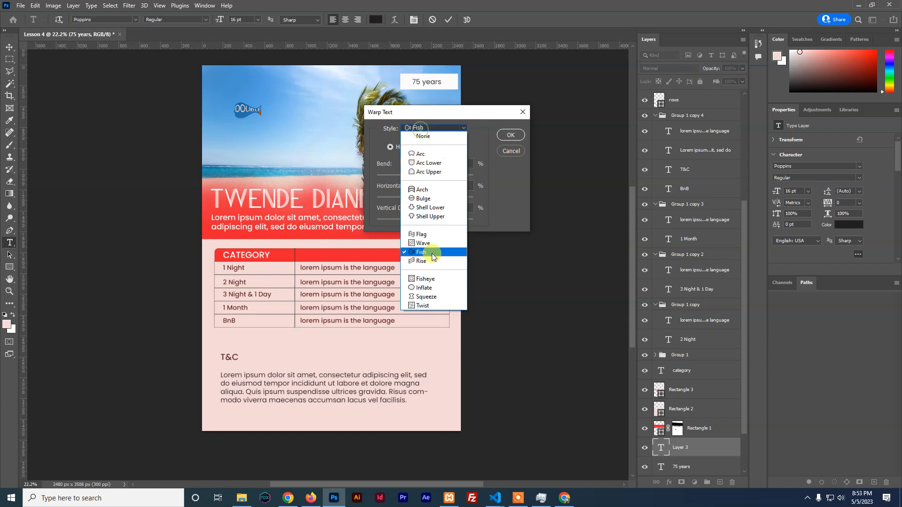
left_click(429, 304)
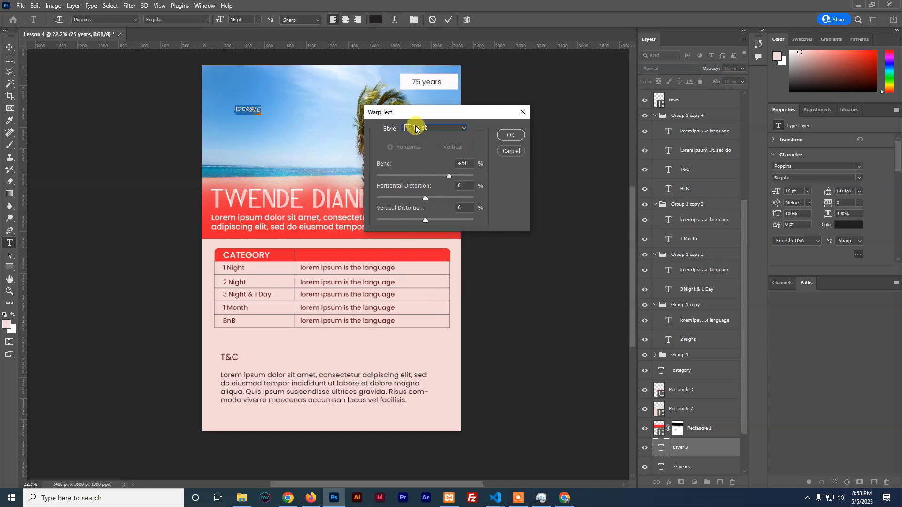
left_click(505, 134)
left_click(448, 22)
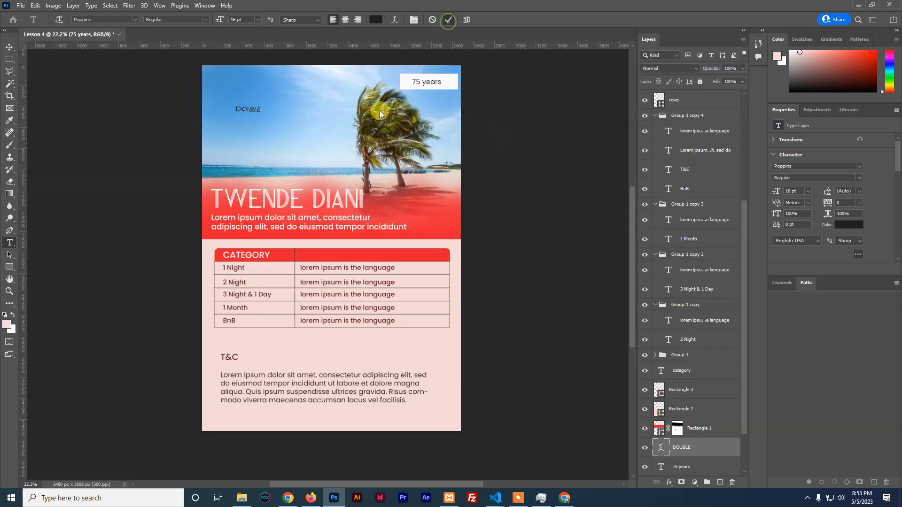
left_click(9, 47)
Enlarge the DOUBLE text and make it SemiBold
key("ctrl+t")
left_click_drag(260, 116, 281, 123)
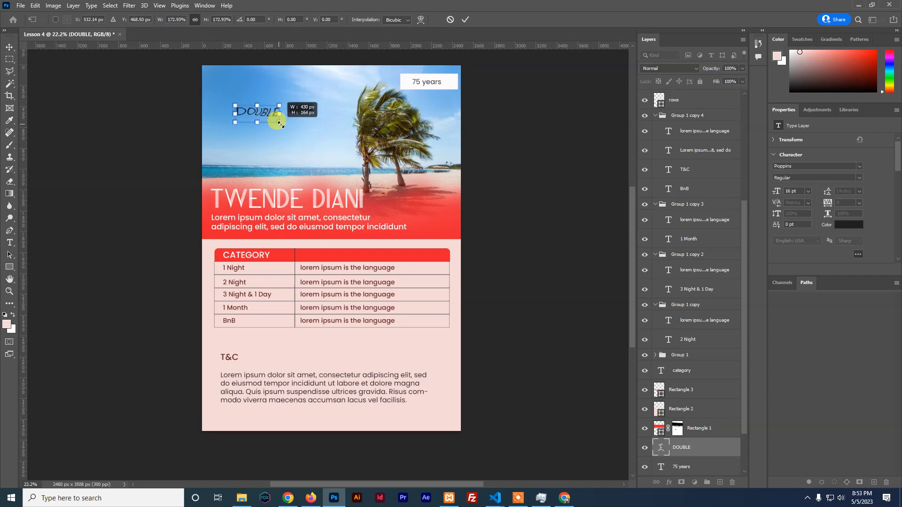
left_click(466, 19)
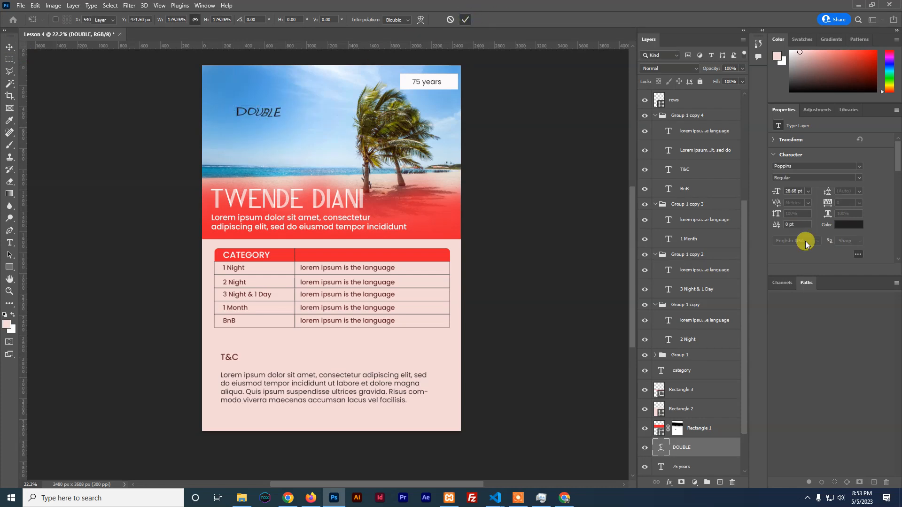
left_click(859, 178)
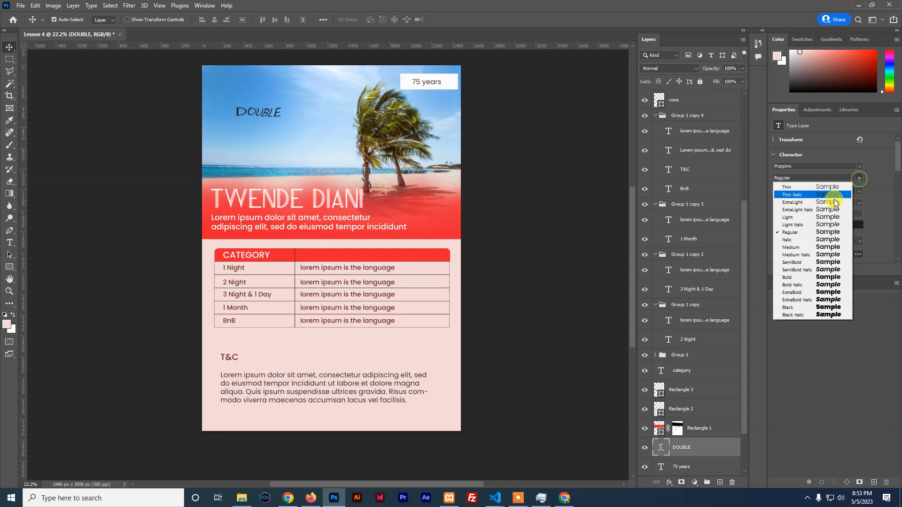
left_click(794, 261)
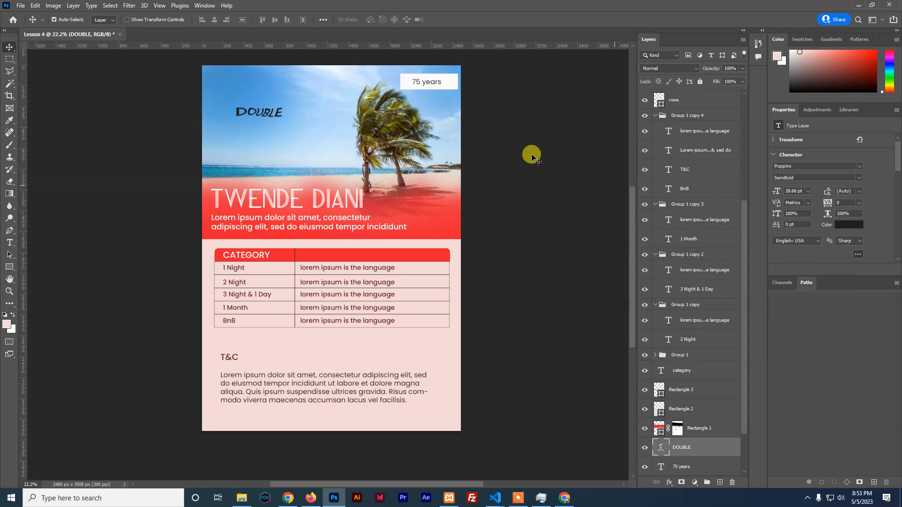
Try recolouring DOUBLE, discard the change, and move it toward the top-left corner
left_click(847, 224)
left_click(395, 218)
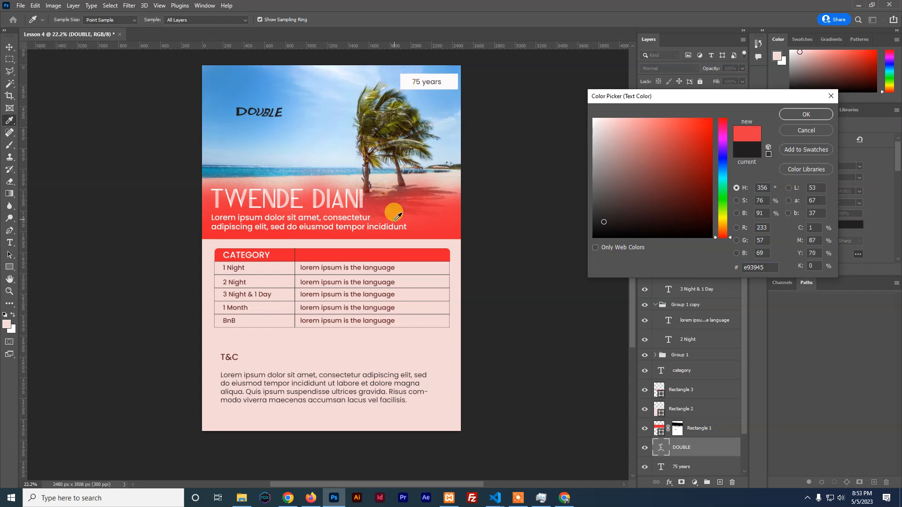
left_click(306, 115)
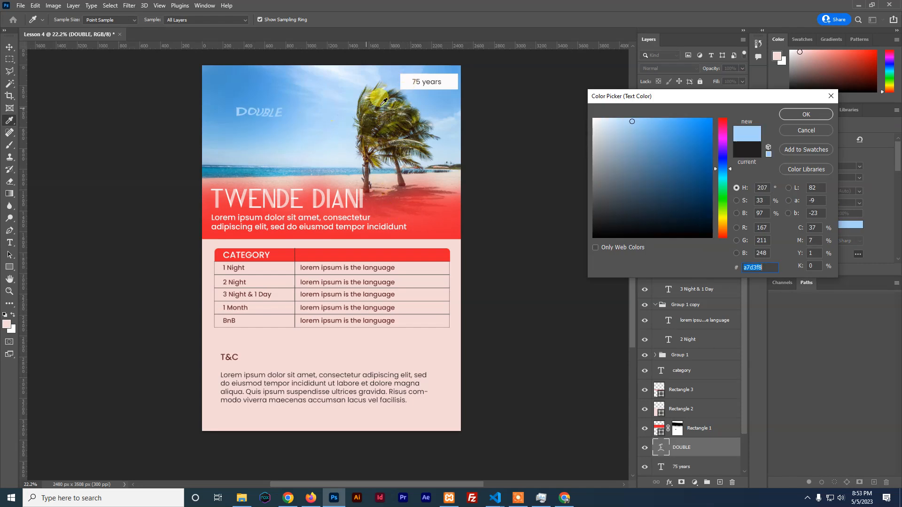
left_click(784, 131)
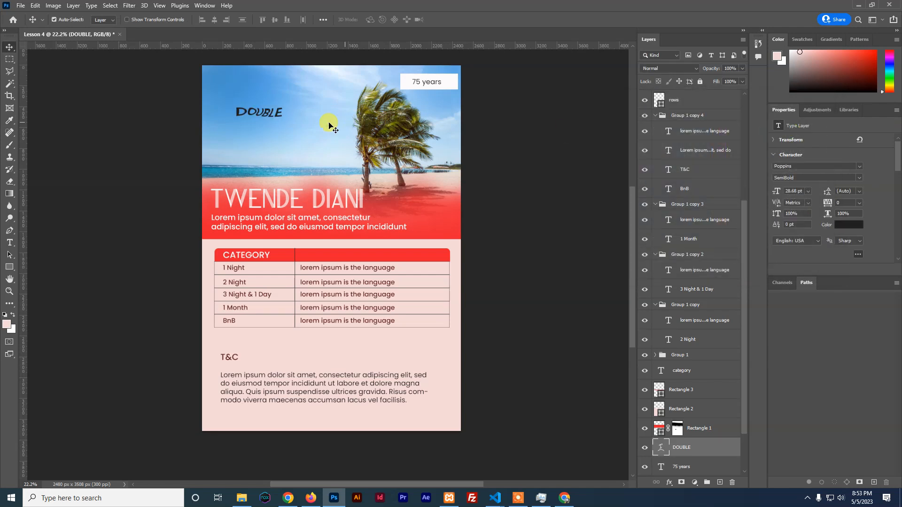
mouse_move(260, 114)
left_mouse_down()
mouse_move(251, 90)
mouse_move(252, 114)
left_mouse_up()
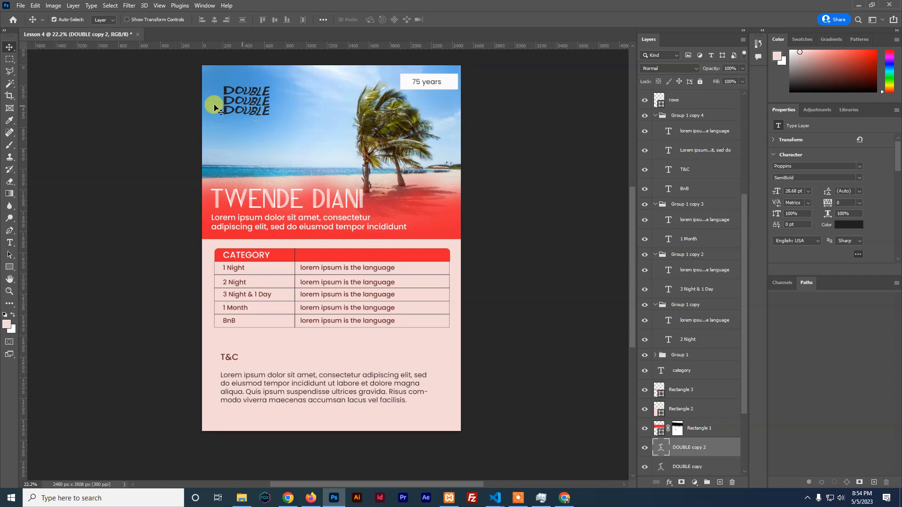
left_click(9, 242)
Add a '!' text layer beside DOUBLE and enlarge it about five times
left_click(289, 97)
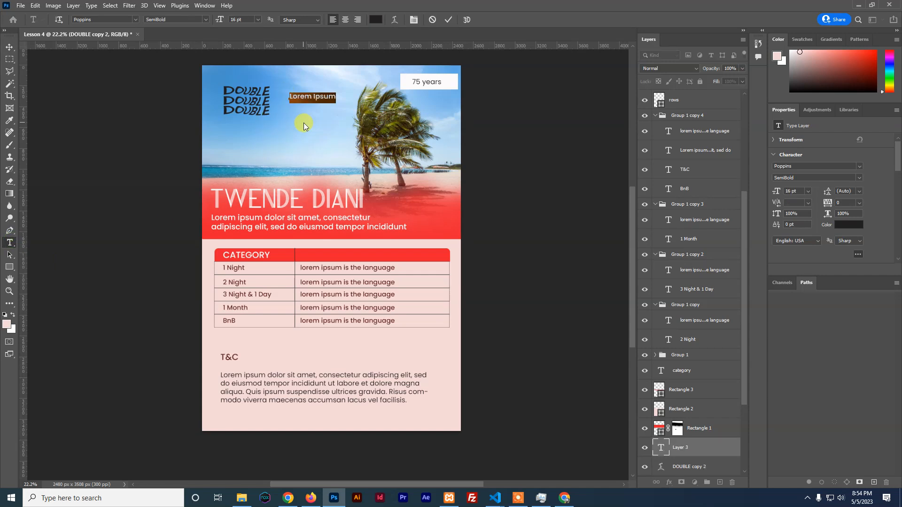
key("BackSpace")
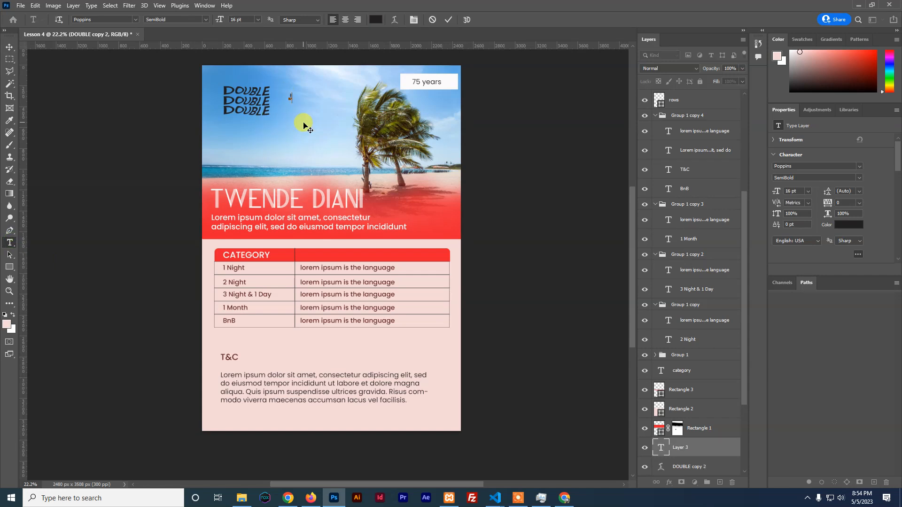
left_click(450, 20)
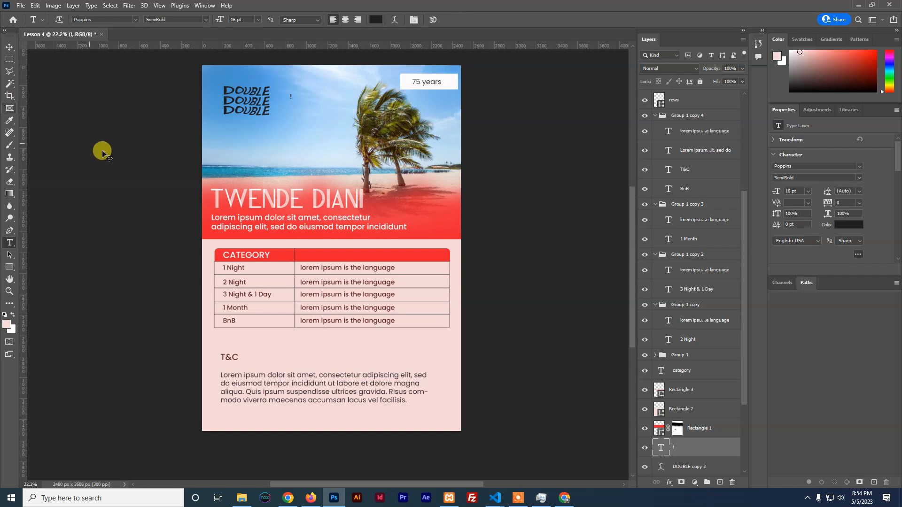
key("ctrl+t")
mouse_move(293, 101)
left_mouse_down()
mouse_move(300, 113)
mouse_move(285, 101)
left_mouse_up()
left_click(466, 20)
left_click(10, 47)
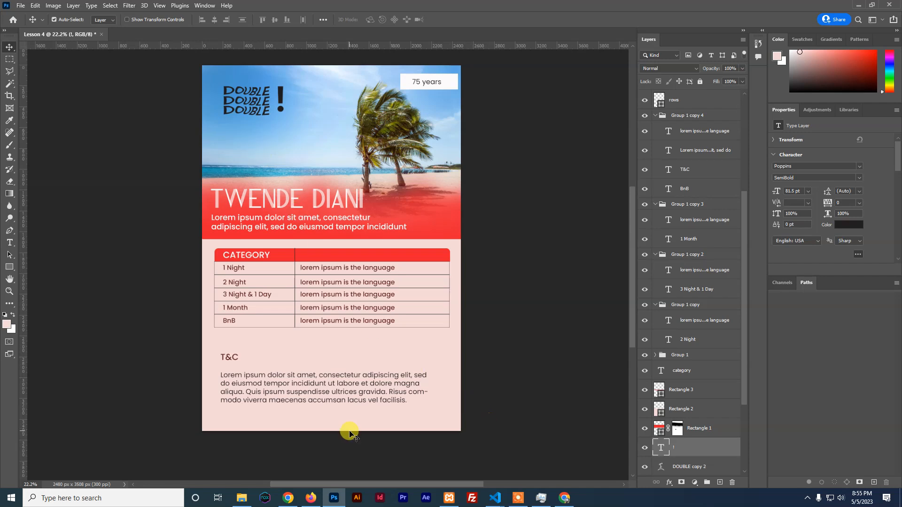
Open 2.jpg from the Downloads folder for reference
left_click(241, 499)
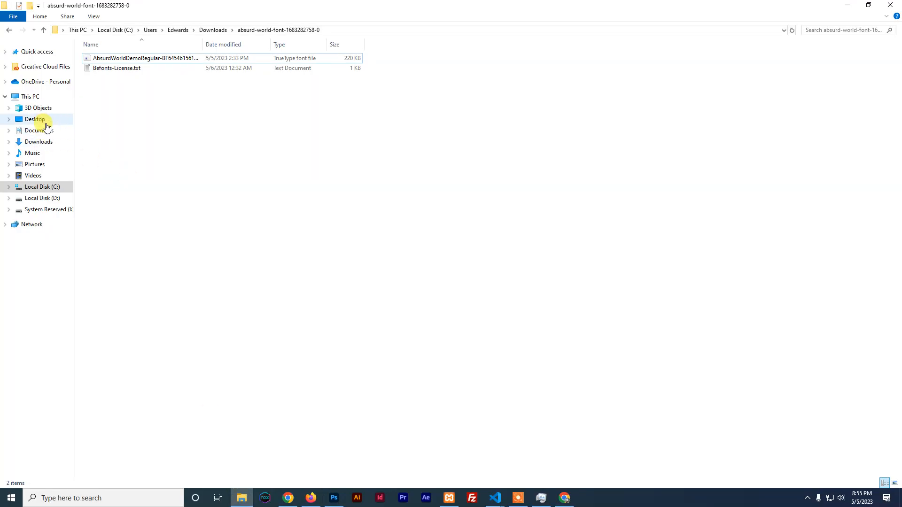
left_click(42, 142)
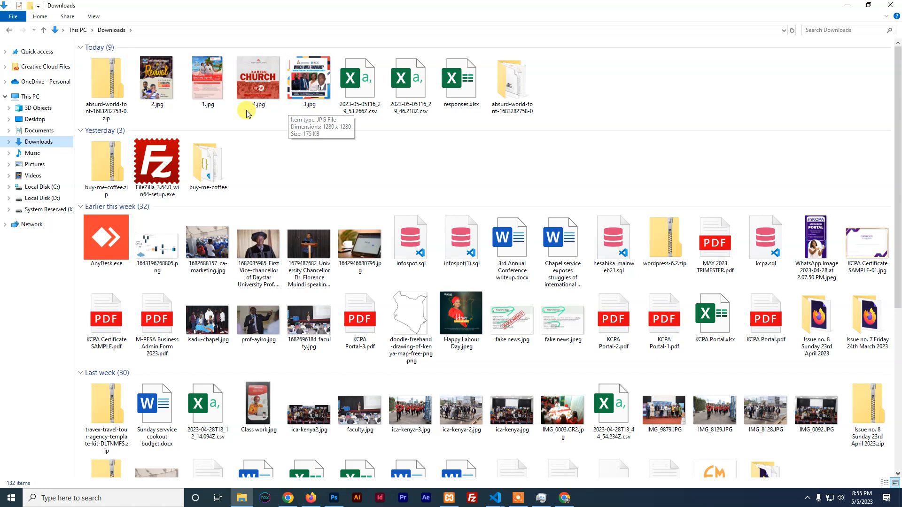
double_click(154, 81)
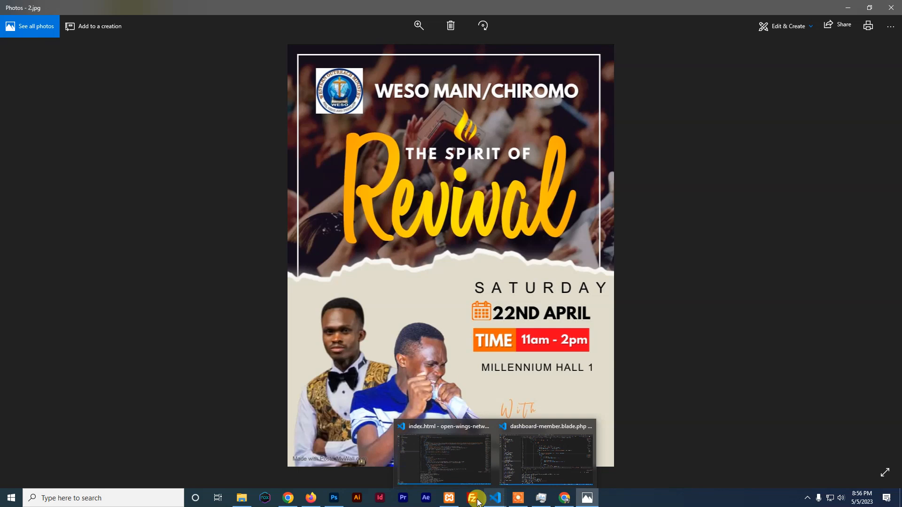
Go back to the Lesson 4 flyer in Photoshop after studying 2.jpg
left_click(344, 498)
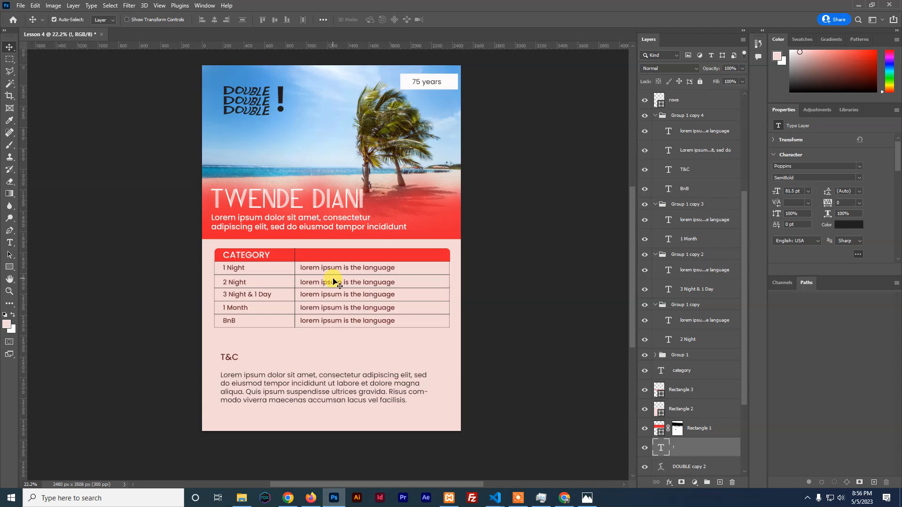
Create Untitled-1 at width 1080 px, height 1080 px and 300 px/inch resolution
key("ctrl")
key("ctrl+n")
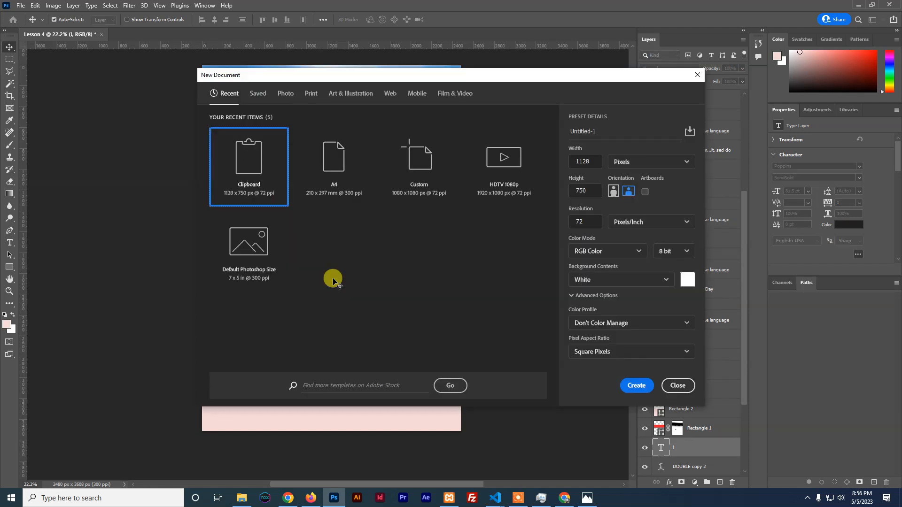
left_click(587, 158)
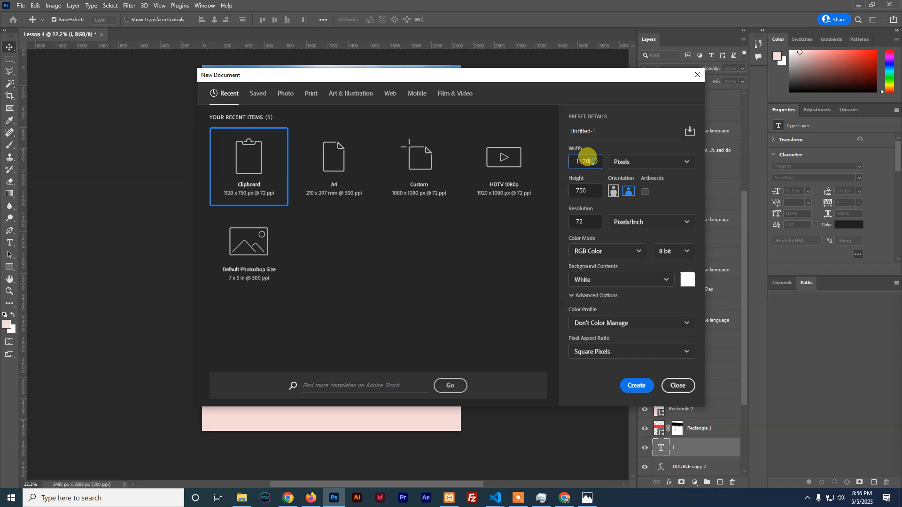
left_click_drag(588, 158, 569, 158)
type("1080")
left_click_drag(592, 191, 570, 191)
type("1080")
left_click_drag(593, 222, 563, 225)
type("300")
left_click(637, 386)
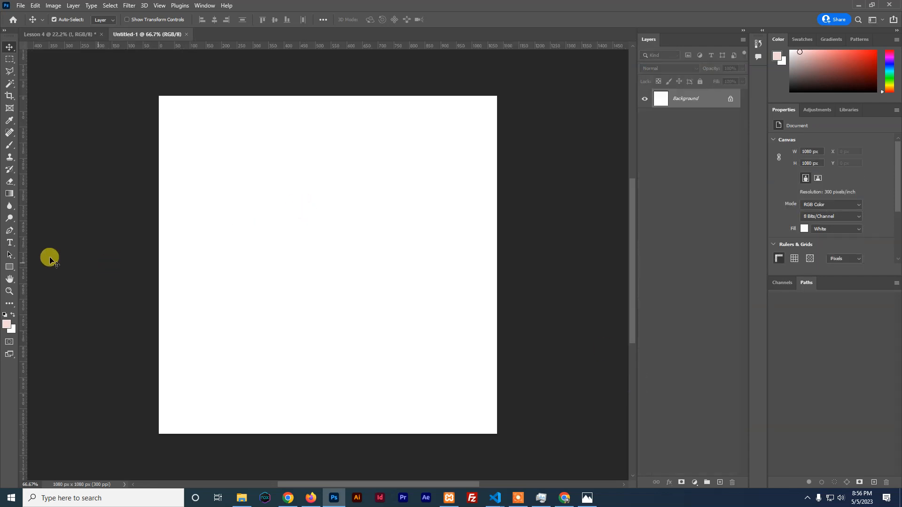
Draw Rectangle 1 over the full canvas, fill it #f2f2f2 and remove its stroke
left_click(9, 267)
left_click_drag(153, 91, 499, 439)
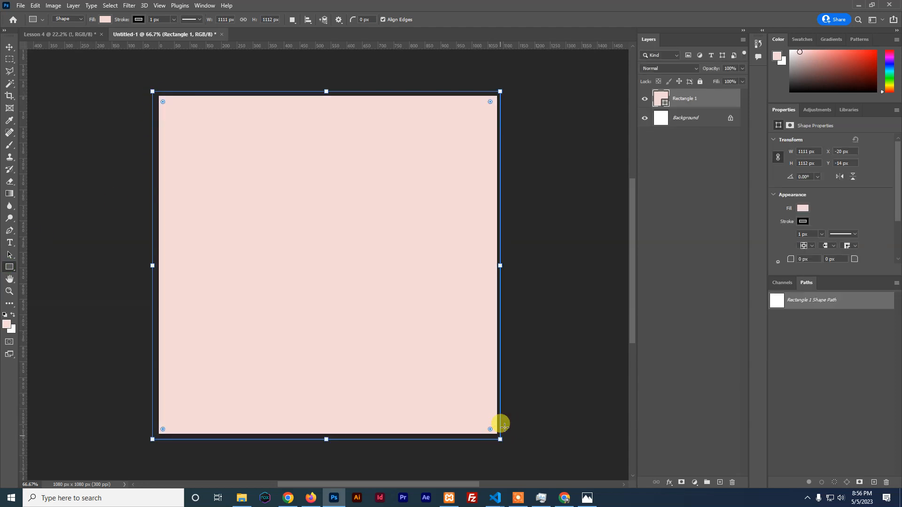
double_click(663, 100)
left_click_drag(619, 196, 593, 124)
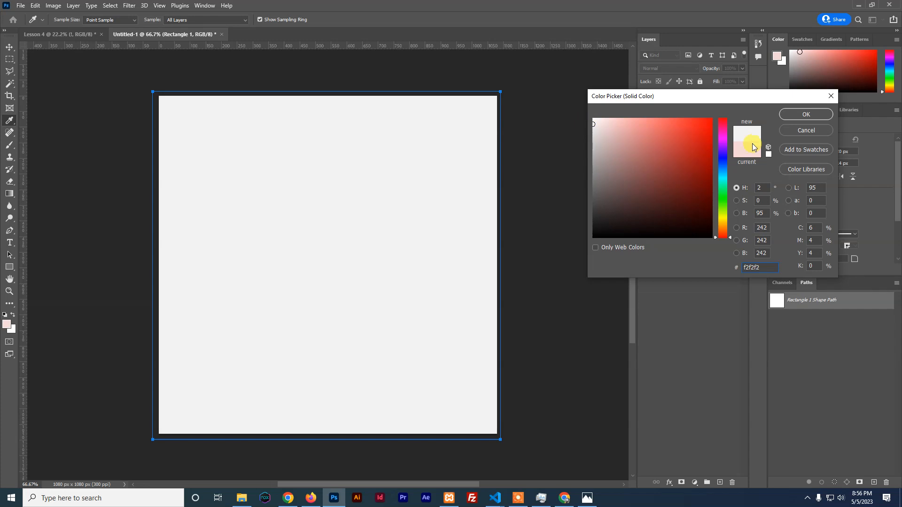
left_click(796, 114)
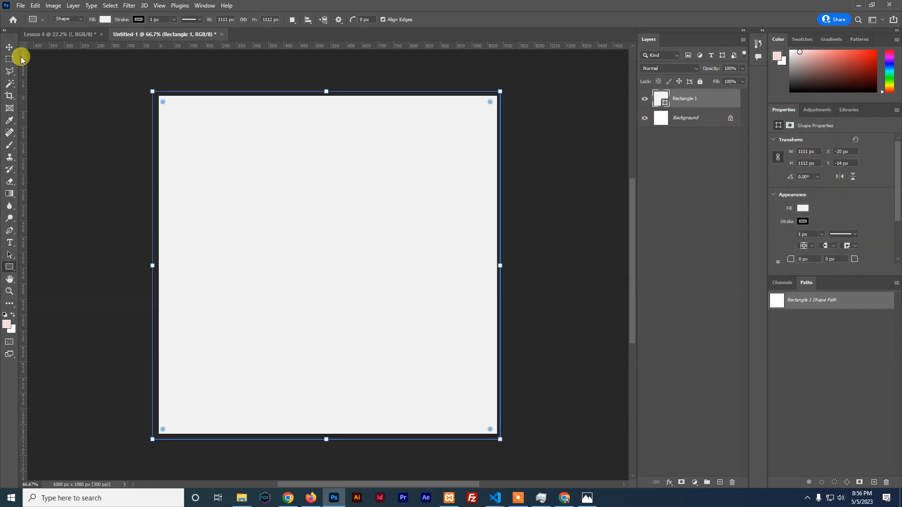
left_click(8, 46)
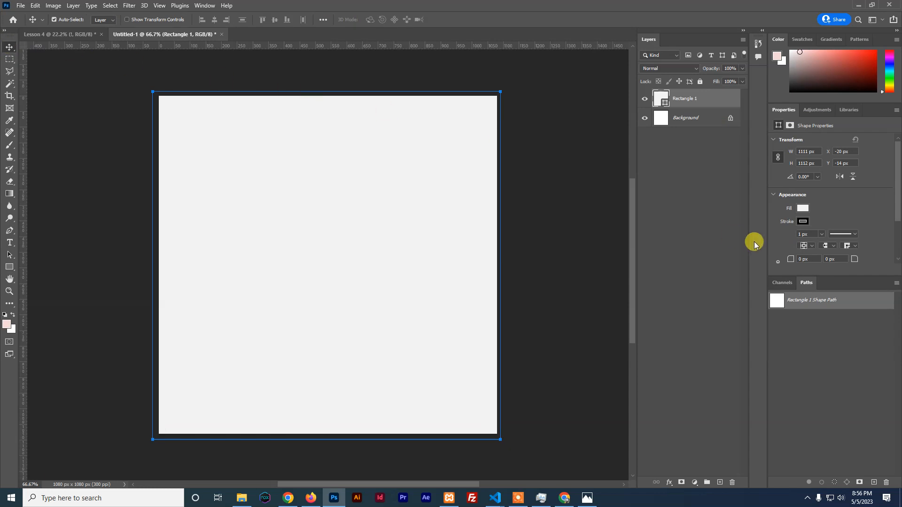
left_click(802, 222)
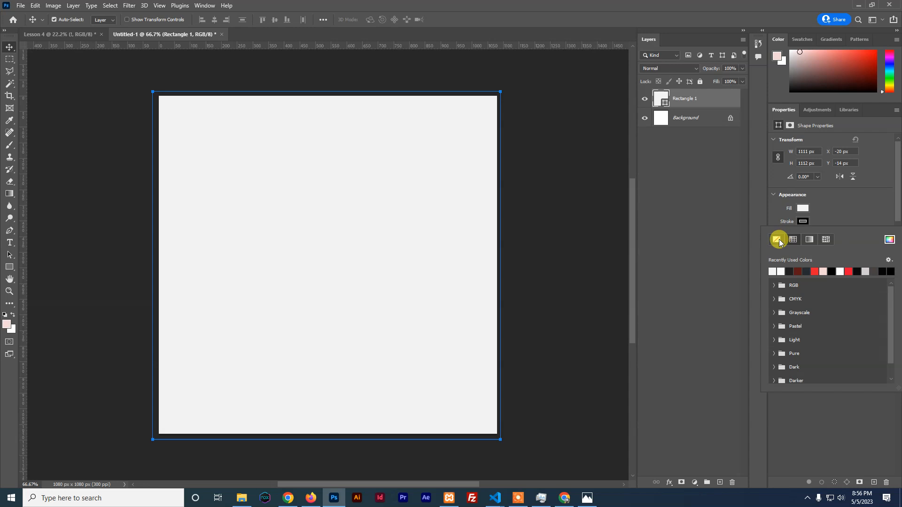
left_click(803, 221)
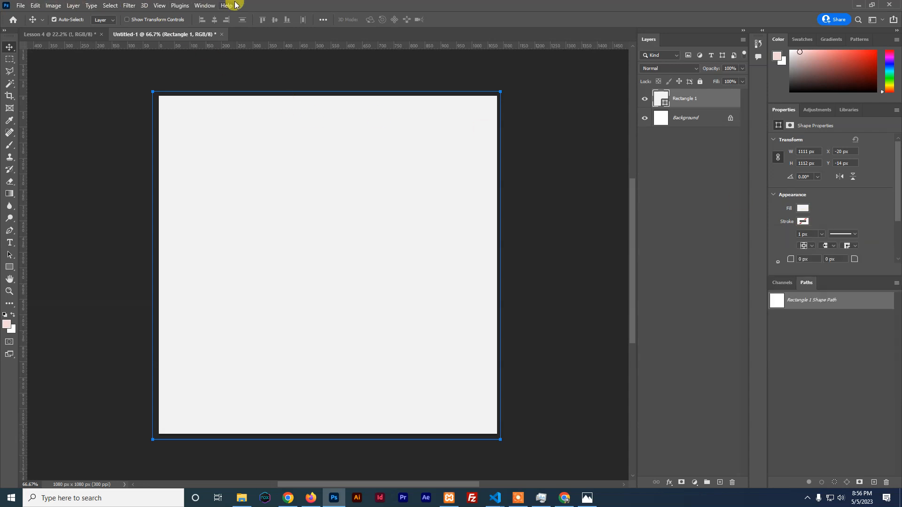
Convert Rectangle 1 to a Smart Object and add fine Gaussian noise to it
left_click(129, 6)
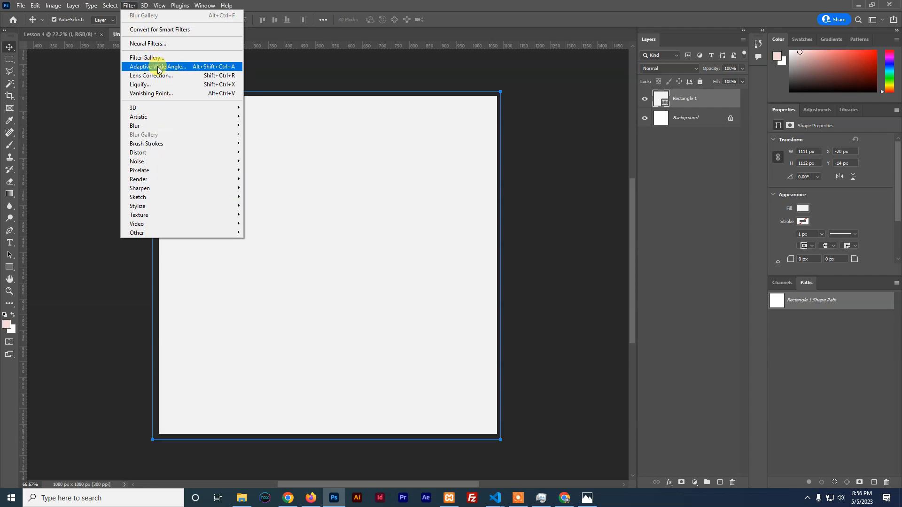
mouse_move(154, 129)
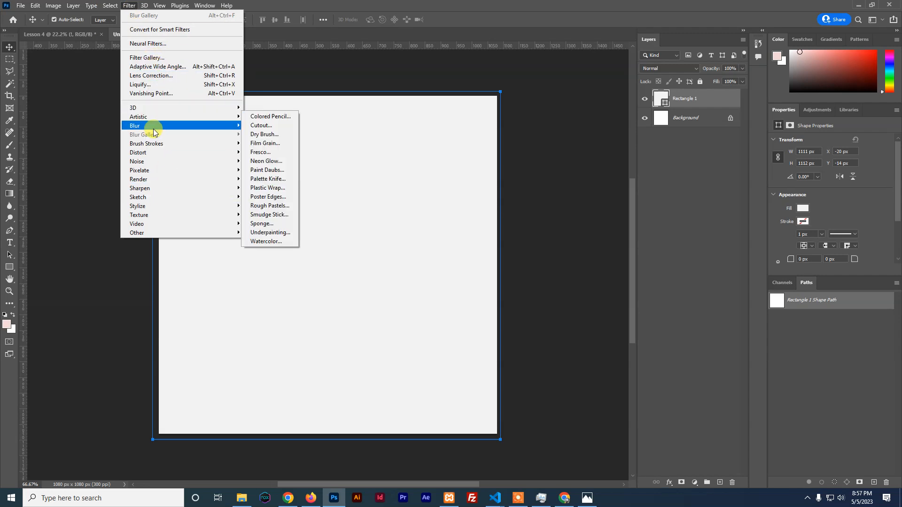
mouse_move(161, 215)
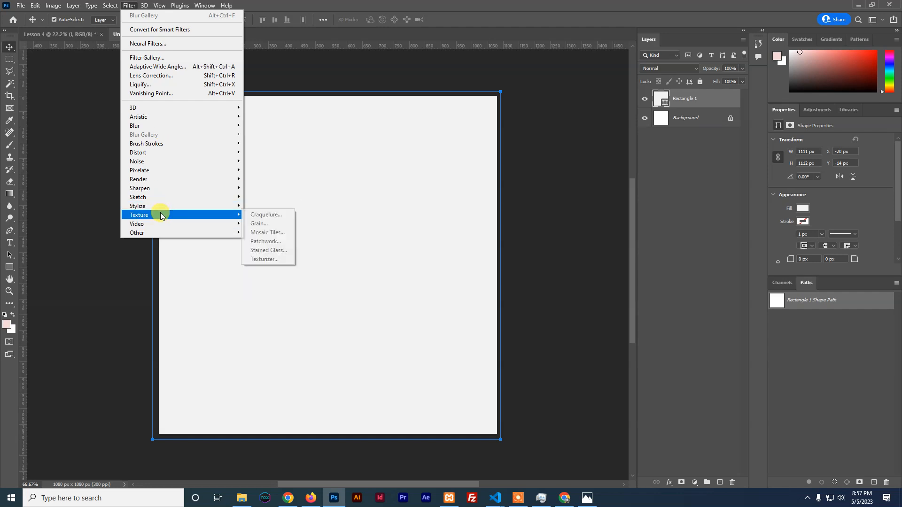
mouse_move(156, 160)
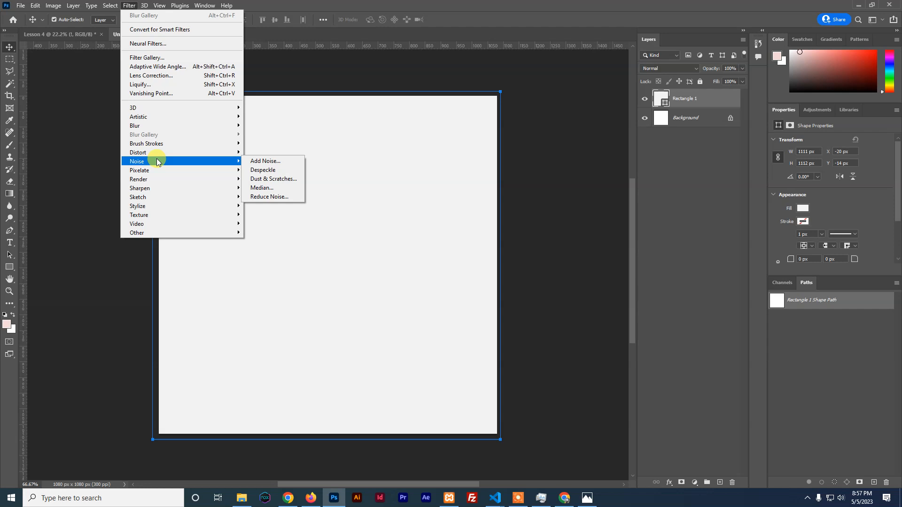
left_click(268, 163)
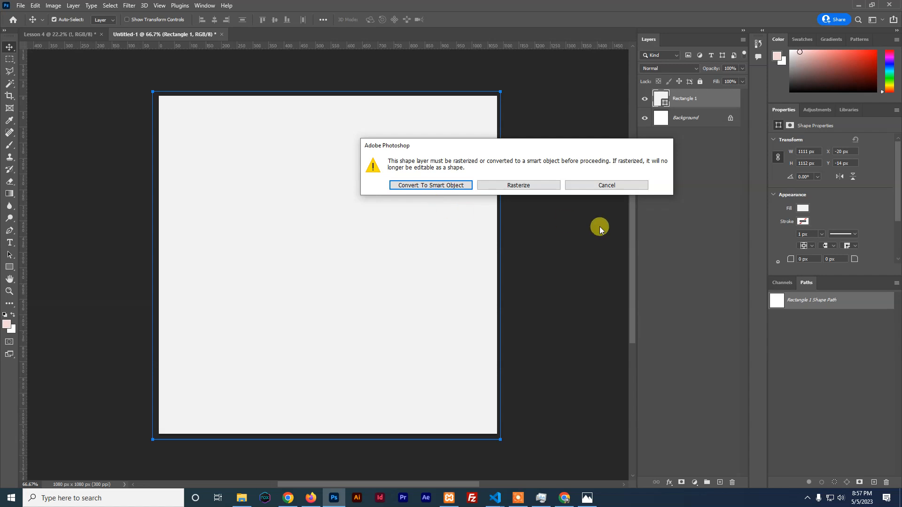
left_click(433, 187)
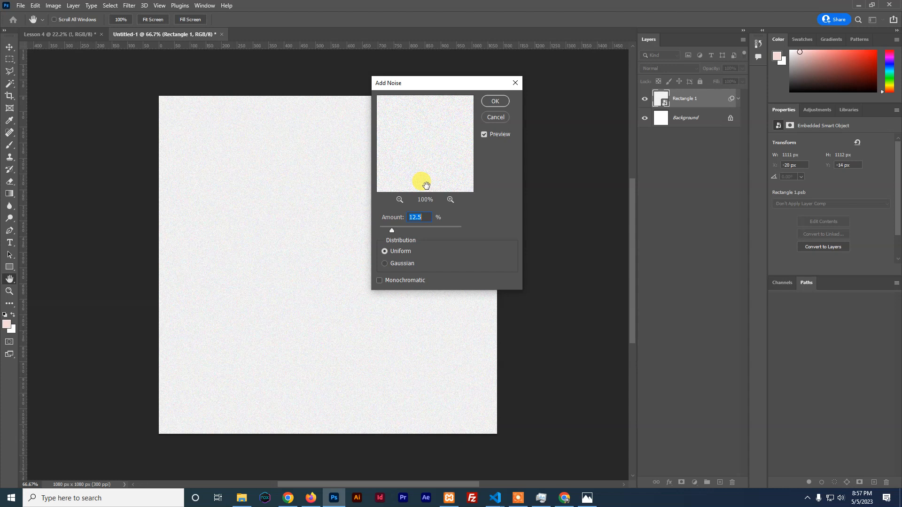
left_click(484, 137)
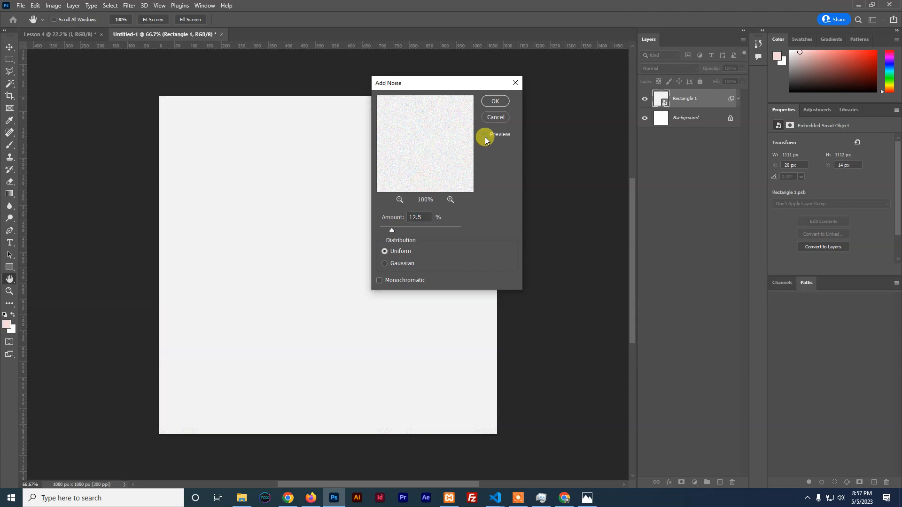
left_click_drag(429, 83, 601, 91)
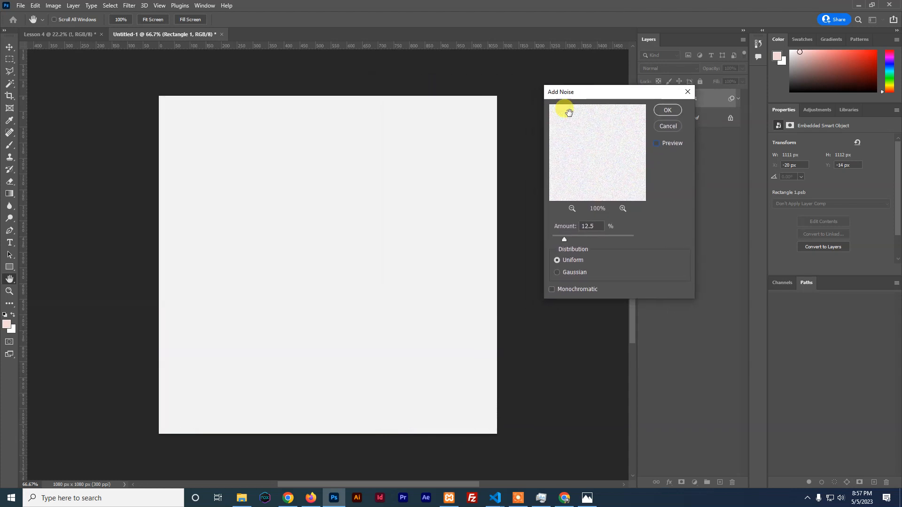
left_click(667, 143)
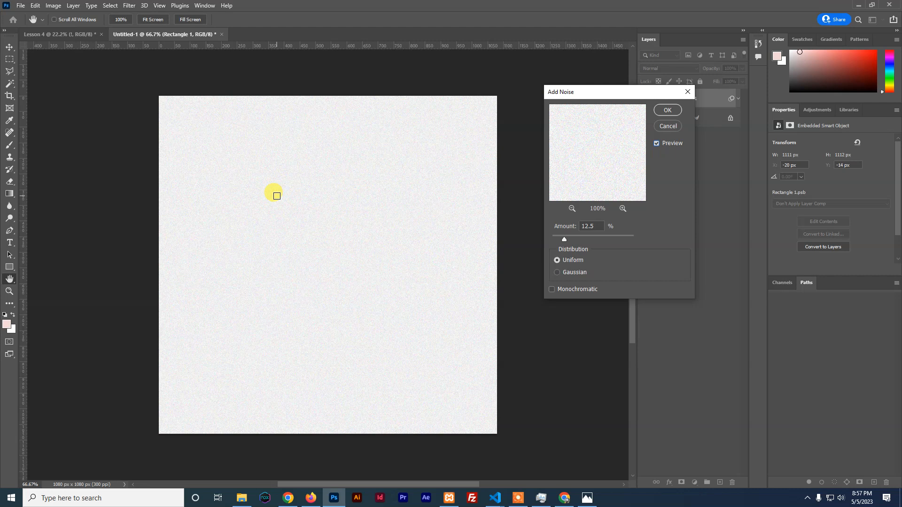
left_click(557, 273)
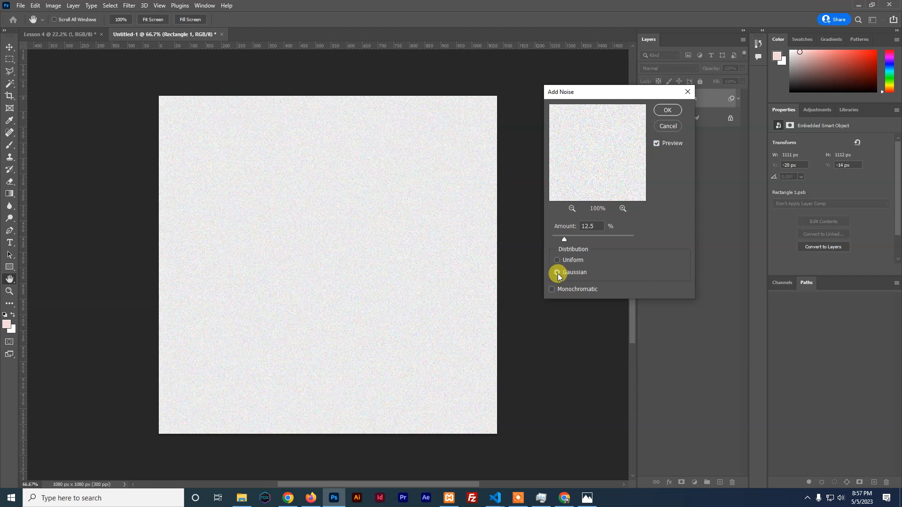
mouse_move(564, 240)
left_mouse_down()
mouse_move(573, 237)
mouse_move(560, 240)
left_mouse_up()
left_click(666, 112)
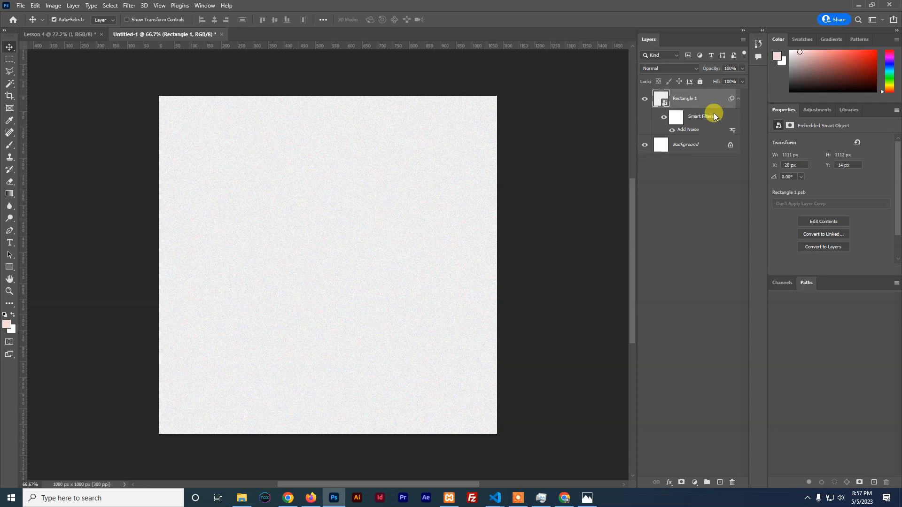
Rasterize Rectangle 1 into a plain pixel layer
left_click(738, 99)
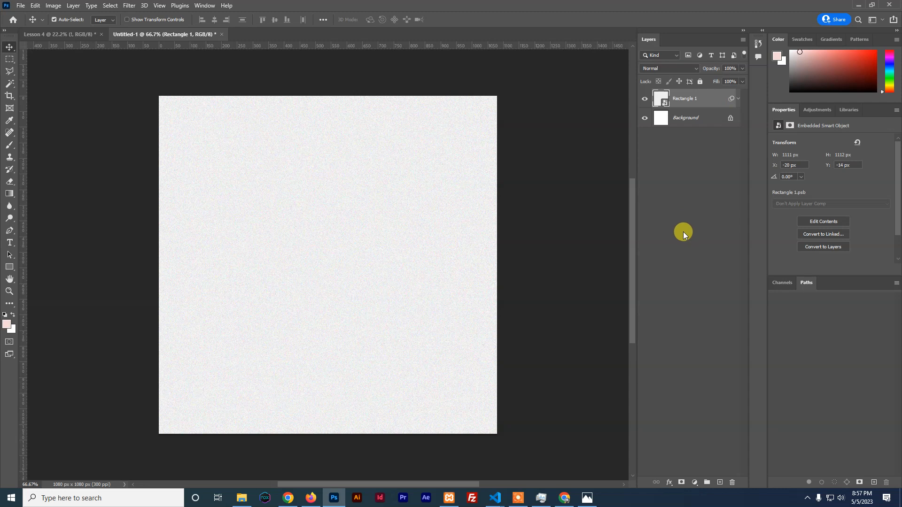
right_click(690, 101)
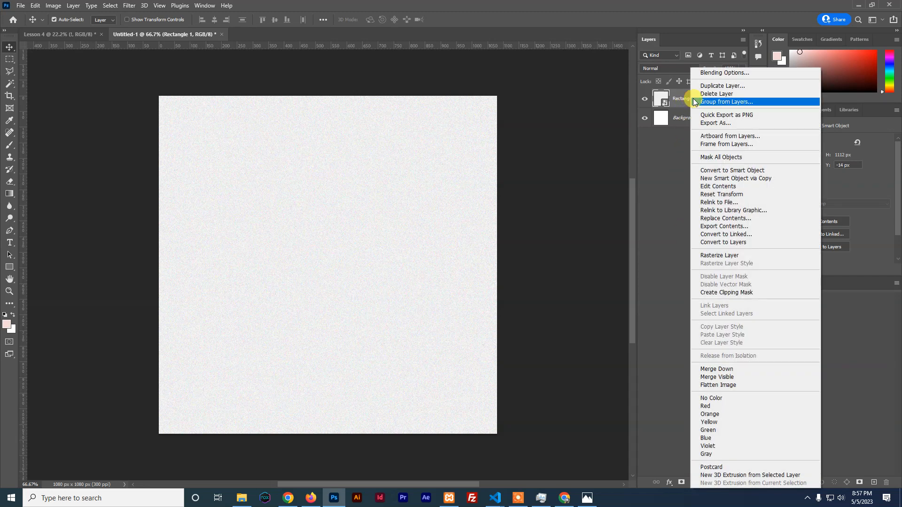
left_click(720, 256)
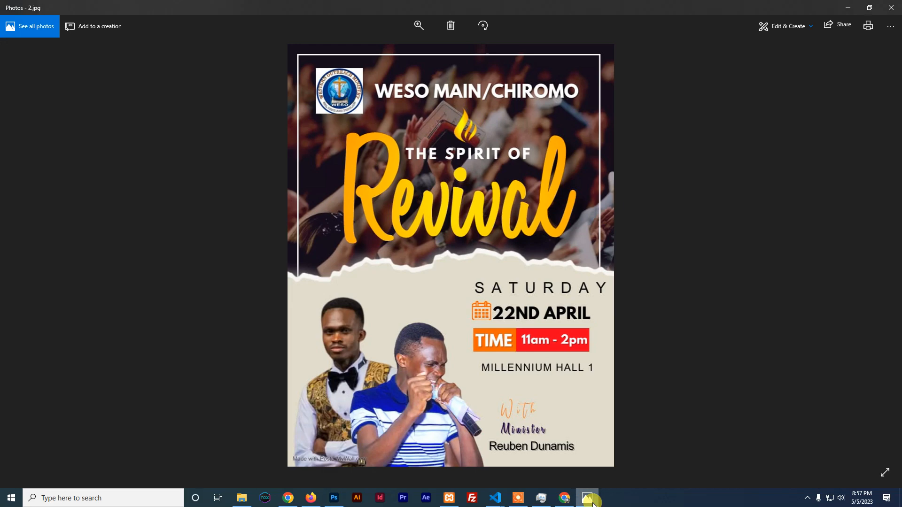
left_click(587, 498)
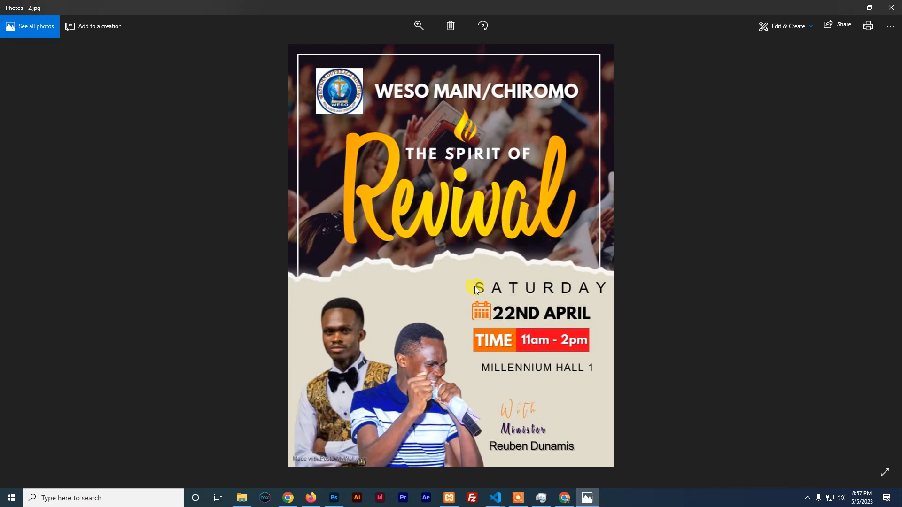
left_click(593, 497)
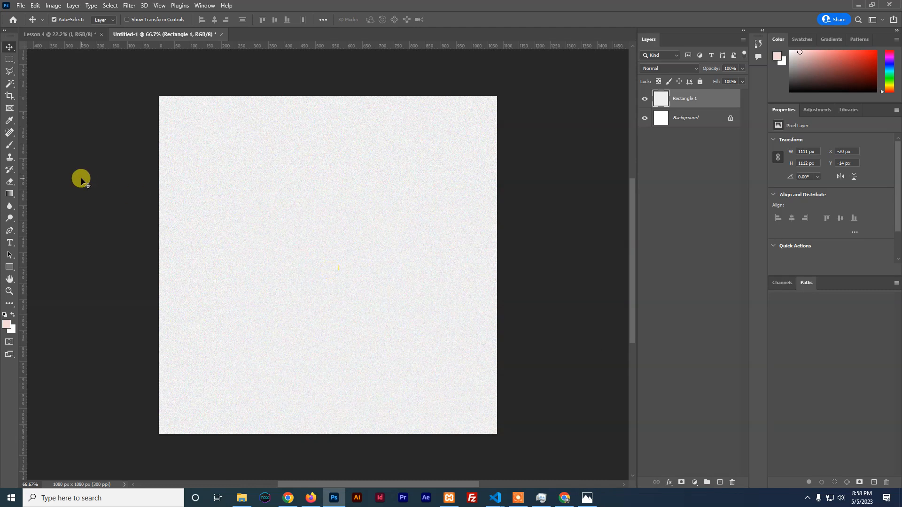
left_click(10, 75)
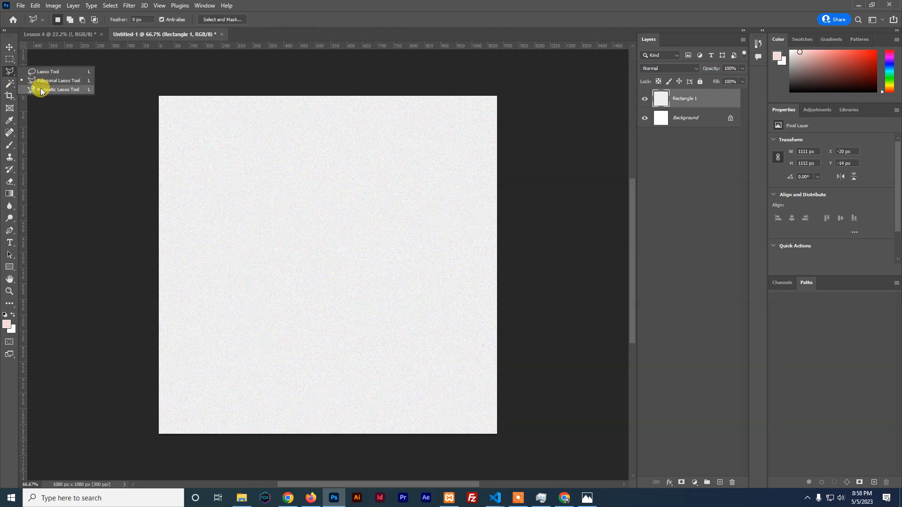
left_click(46, 72)
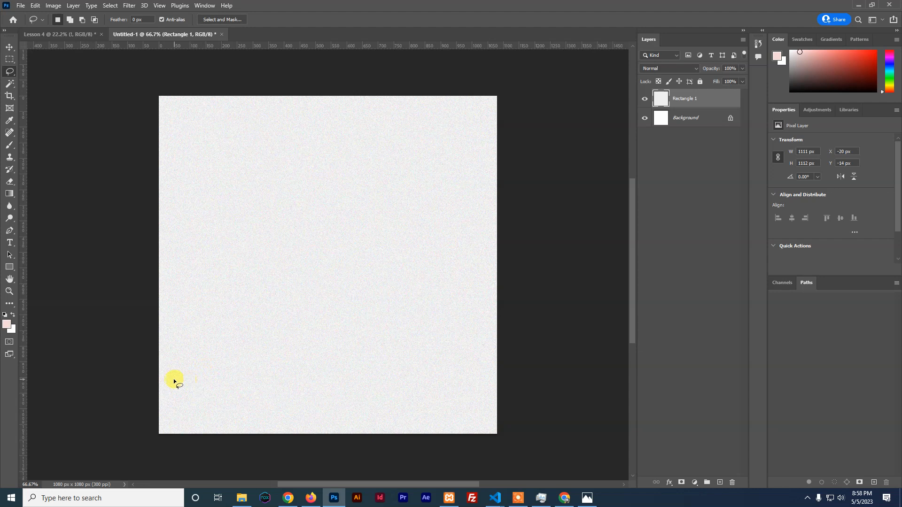
left_click_drag(182, 348, 229, 330)
mouse_move(276, 313)
left_mouse_down()
mouse_move(358, 280)
mouse_move(378, 287)
left_mouse_up()
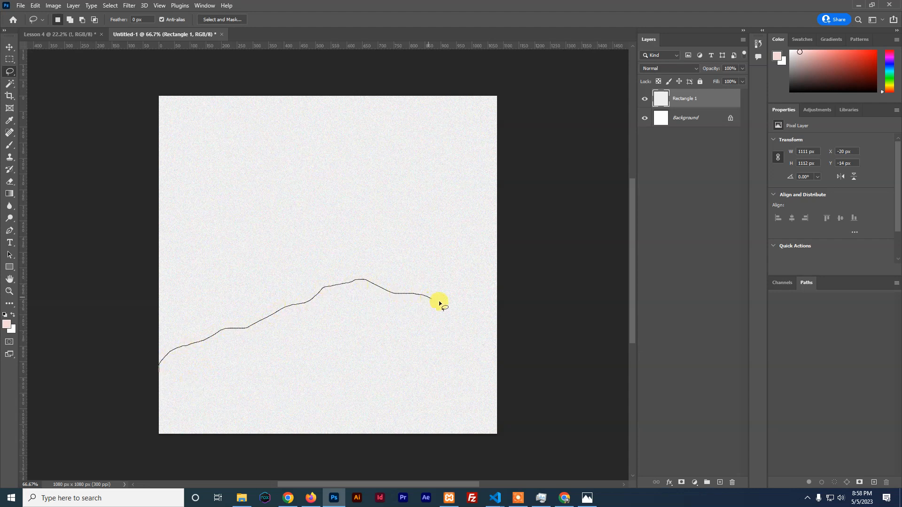
mouse_move(489, 303)
left_mouse_down()
mouse_move(501, 304)
mouse_move(511, 417)
mouse_move(413, 455)
mouse_move(210, 452)
left_mouse_up()
left_click_drag(159, 364, 159, 365)
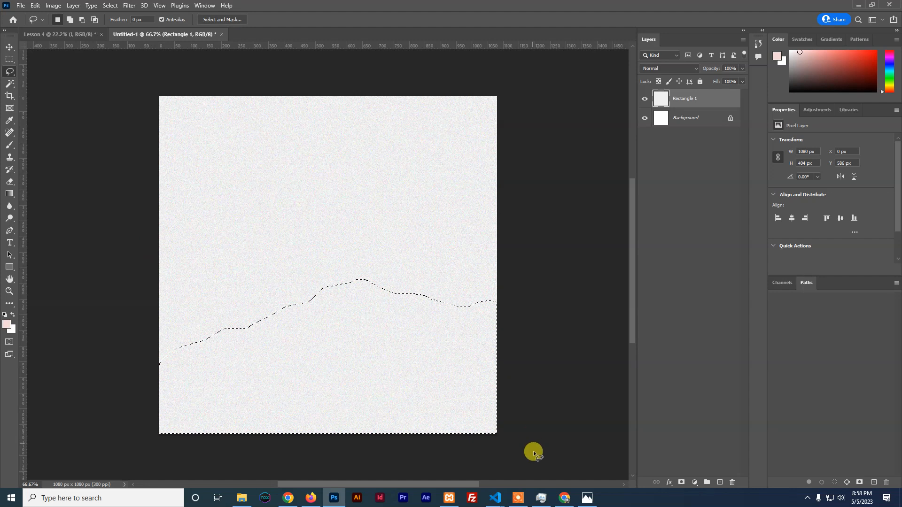
left_click(590, 500)
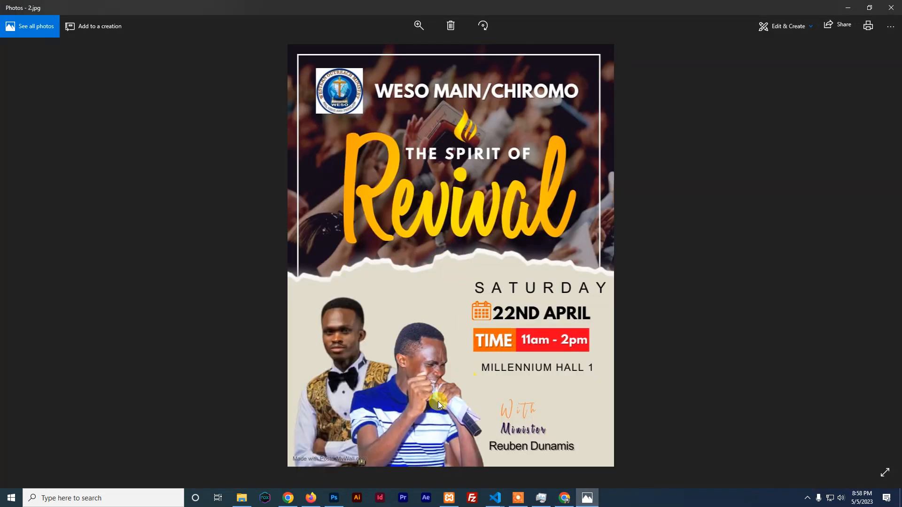
left_click(334, 498)
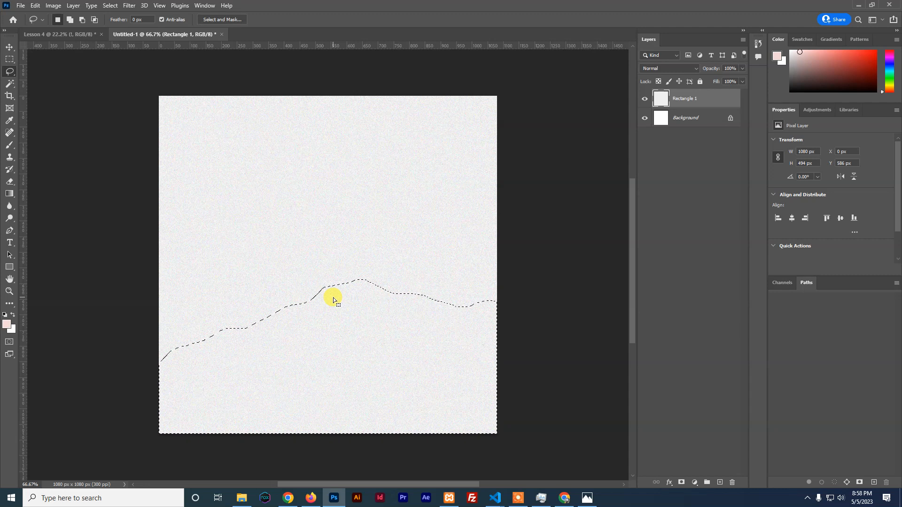
left_click(109, 6)
left_click(120, 24)
right_click(11, 74)
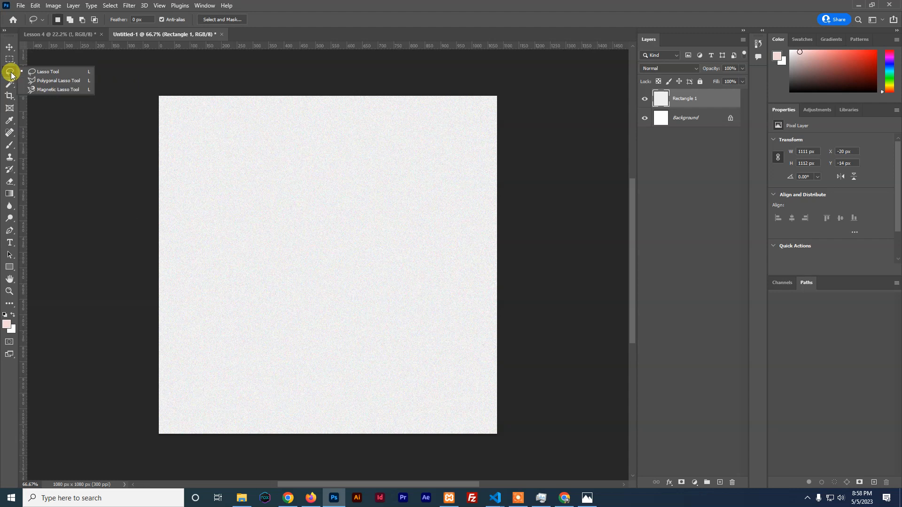
Lasso the lower canvas along a wavy, torn-looking edge
left_click(49, 73)
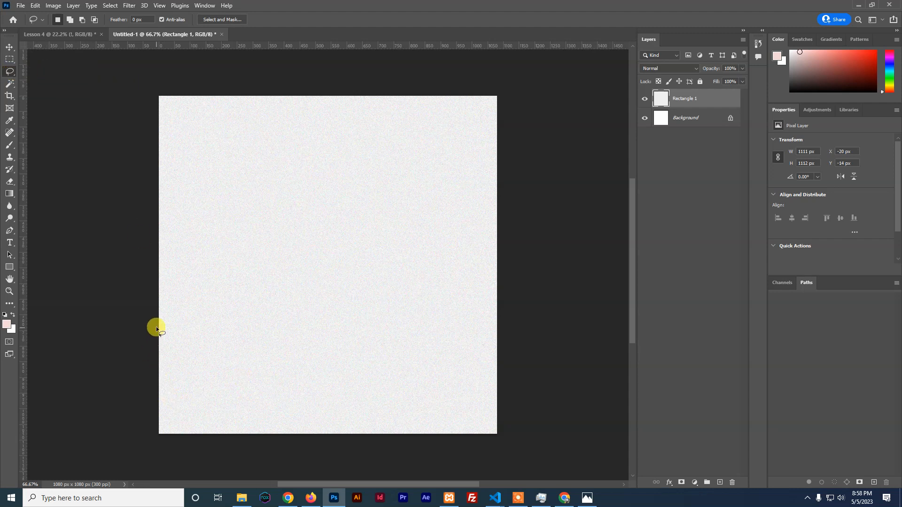
left_click_drag(157, 323, 203, 297)
mouse_move(259, 294)
left_mouse_down()
mouse_move(292, 297)
mouse_move(367, 274)
left_mouse_up()
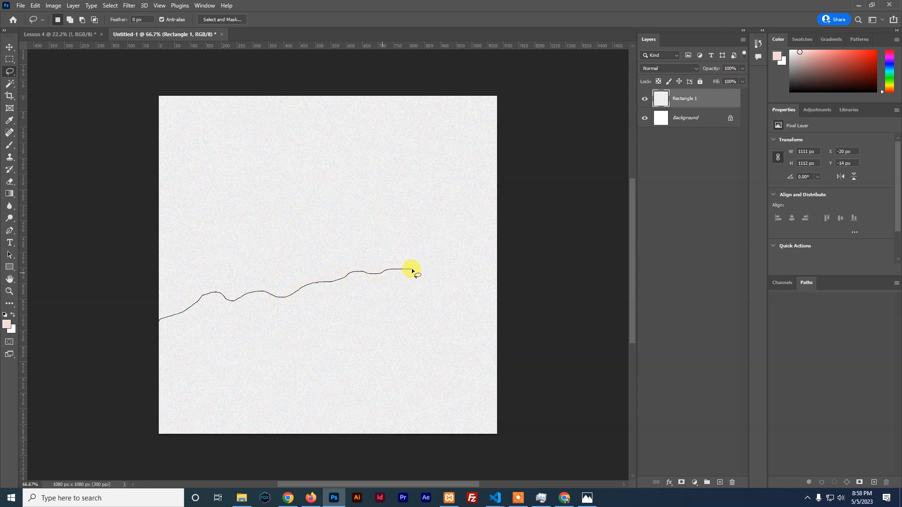
mouse_move(452, 285)
left_mouse_down()
mouse_move(497, 326)
mouse_move(507, 389)
mouse_move(413, 445)
mouse_move(164, 447)
left_mouse_up()
left_click_drag(147, 367, 157, 317)
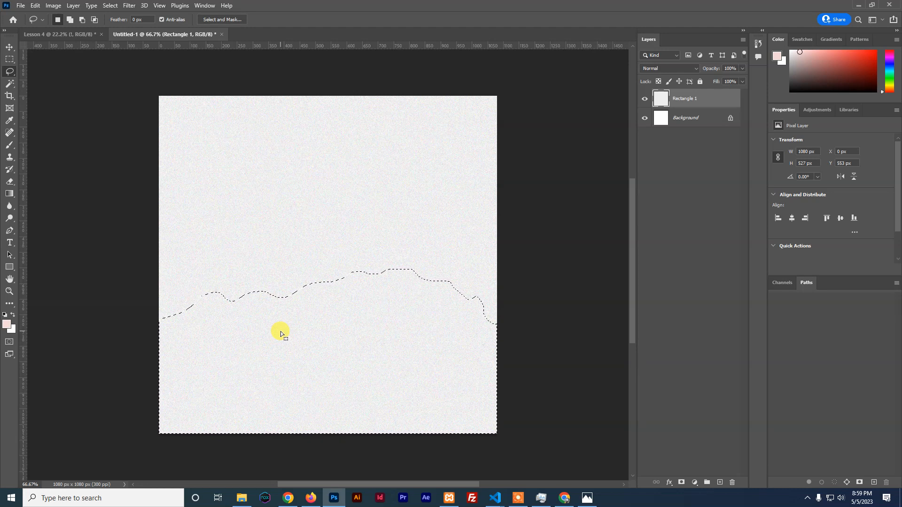
Invert the selection, delete the texture above the wavy edge, and deselect
key("Delete")
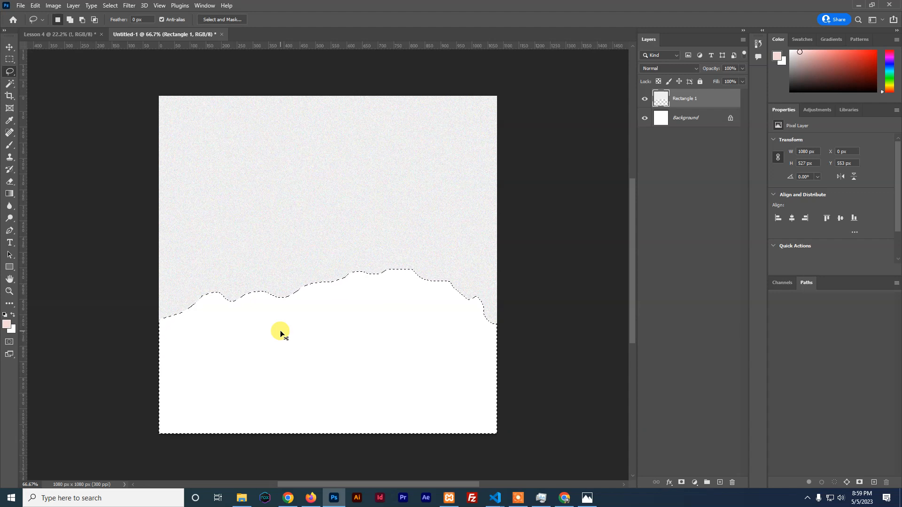
key("ctrl+z")
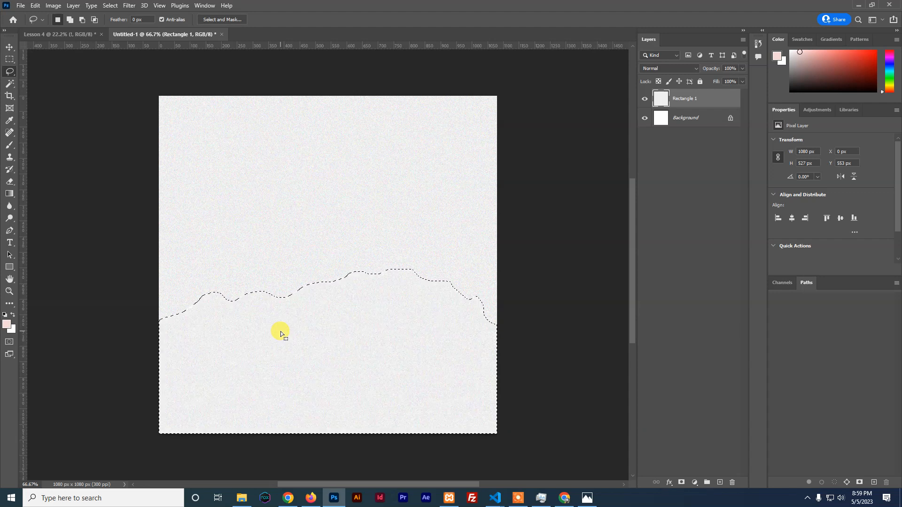
left_click(110, 6)
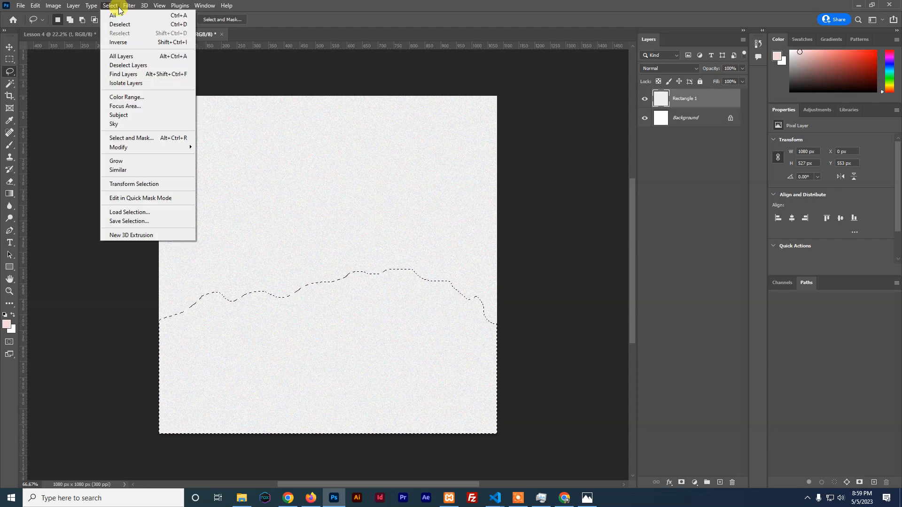
left_click(117, 43)
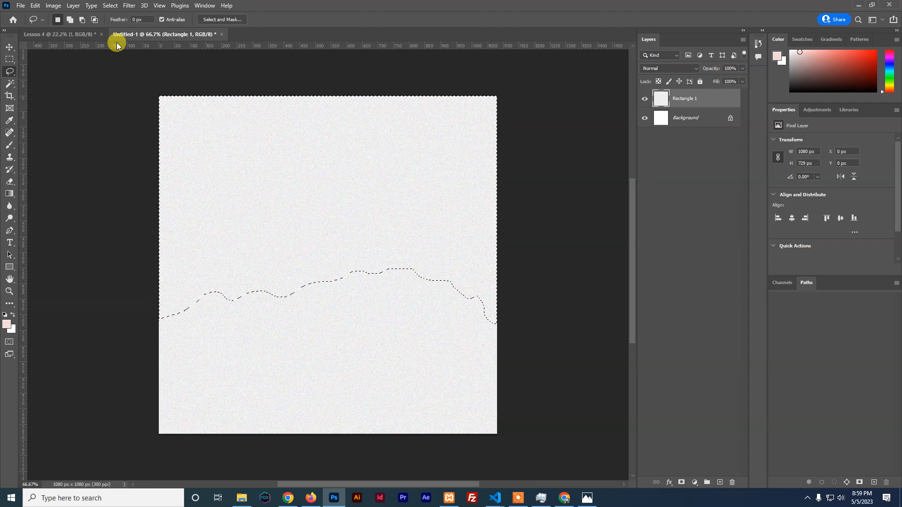
key("Delete")
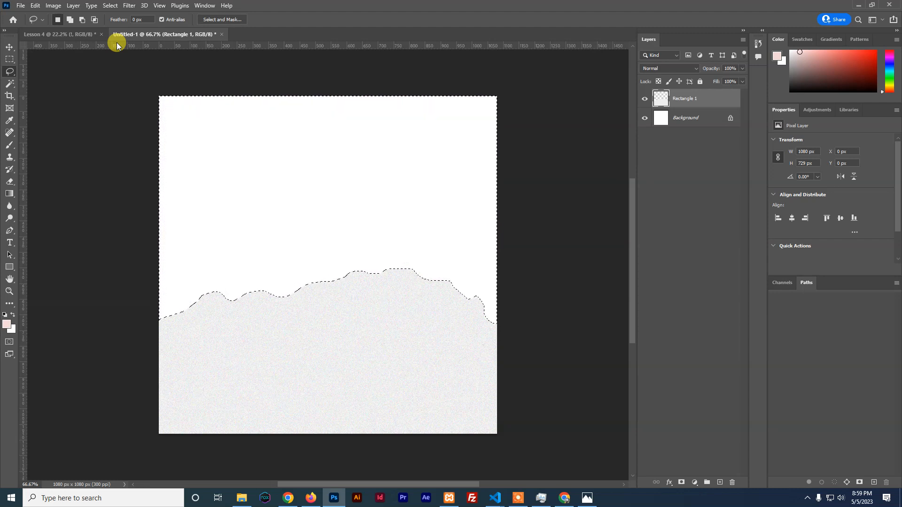
key("ctrl+d")
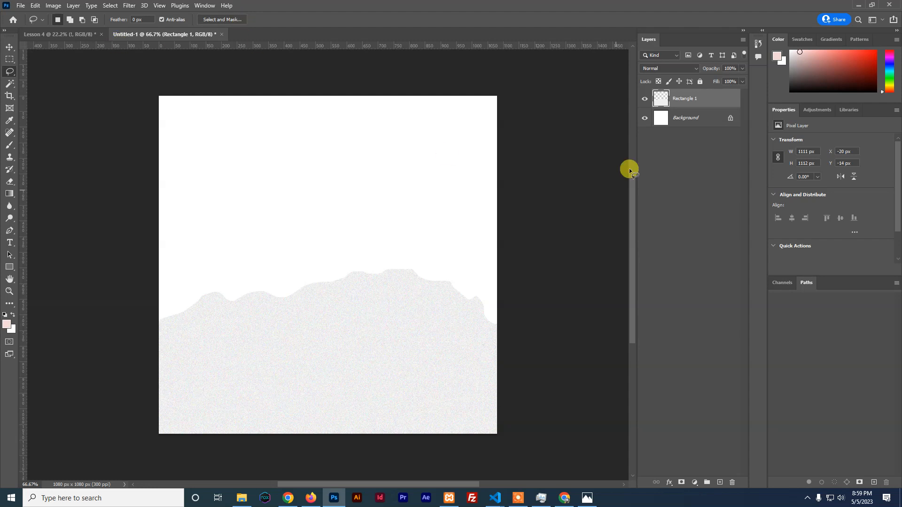
Draw a canvas-sized rectangle just above the Background layer
left_click(690, 121)
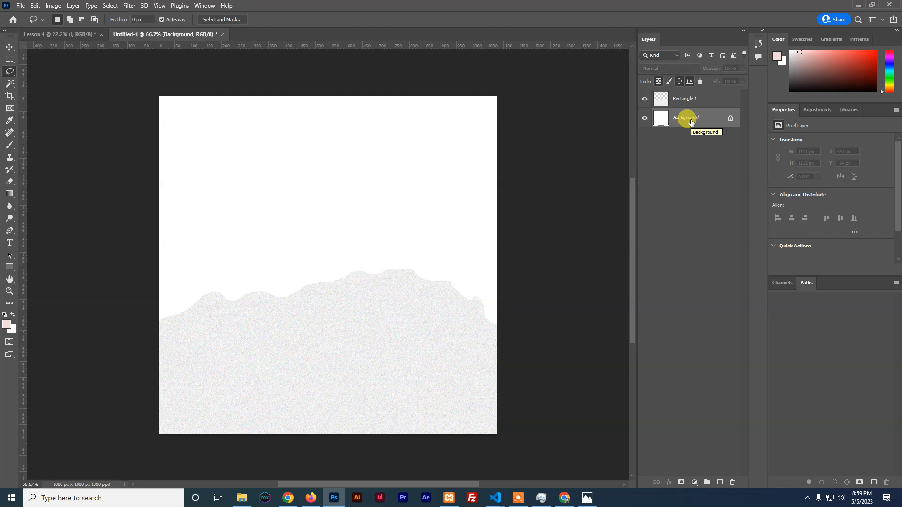
left_click(9, 268)
right_click(10, 269)
left_click(34, 264)
left_click_drag(134, 59, 511, 440)
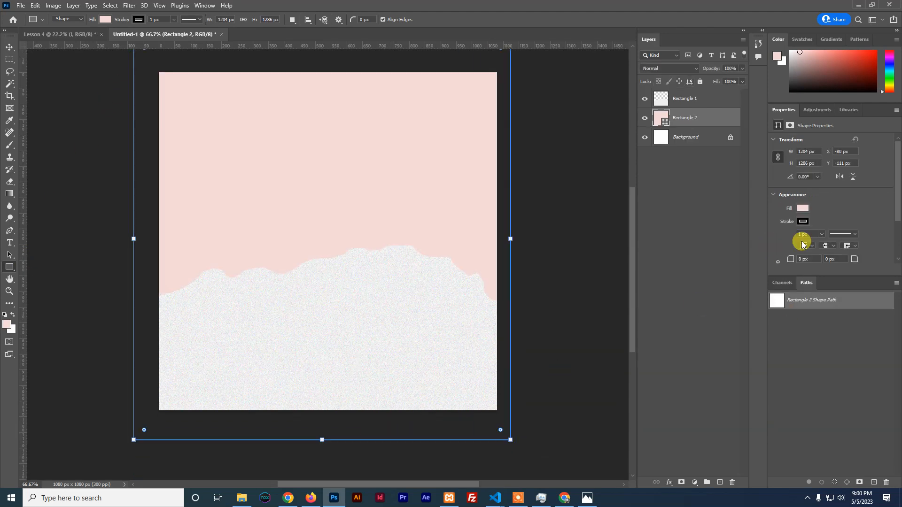
Give the rectangle no stroke and a #252525 dark grey fill
left_click(803, 221)
left_click(776, 239)
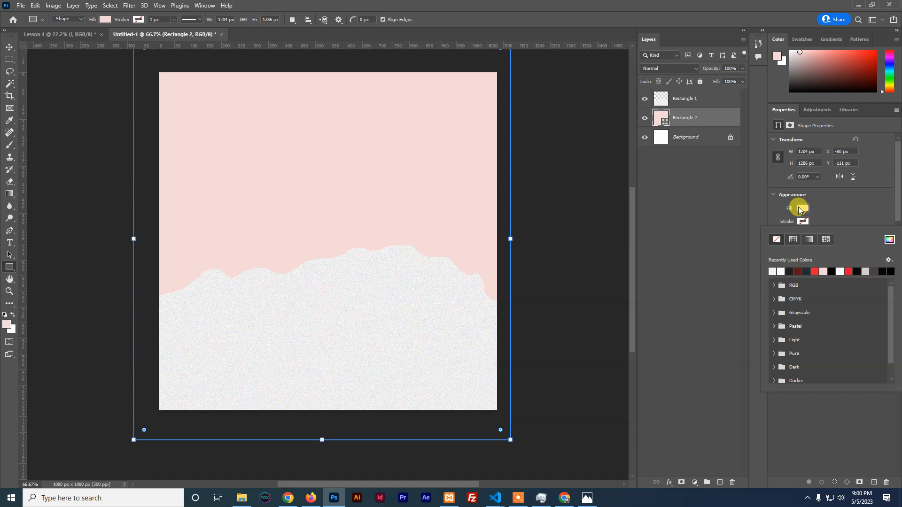
left_click(802, 223)
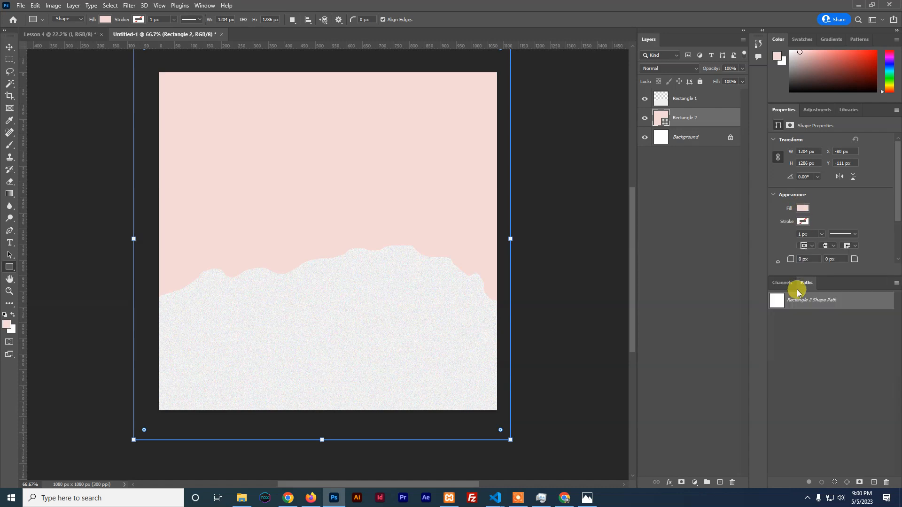
double_click(660, 118)
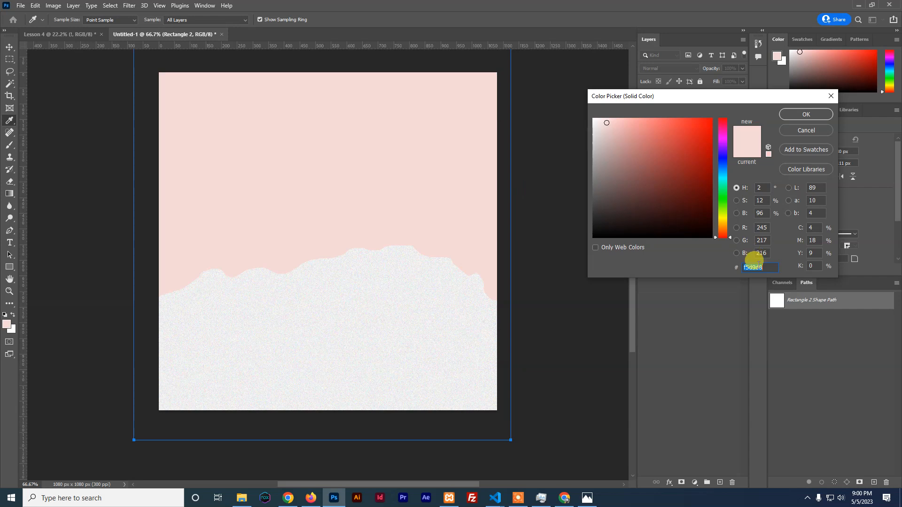
type("2252")
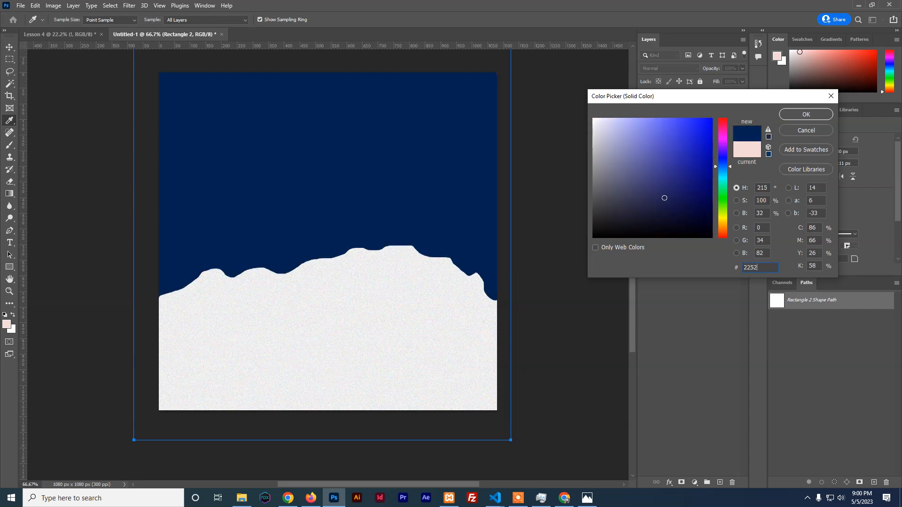
type("5")
left_click_drag(761, 269, 731, 269)
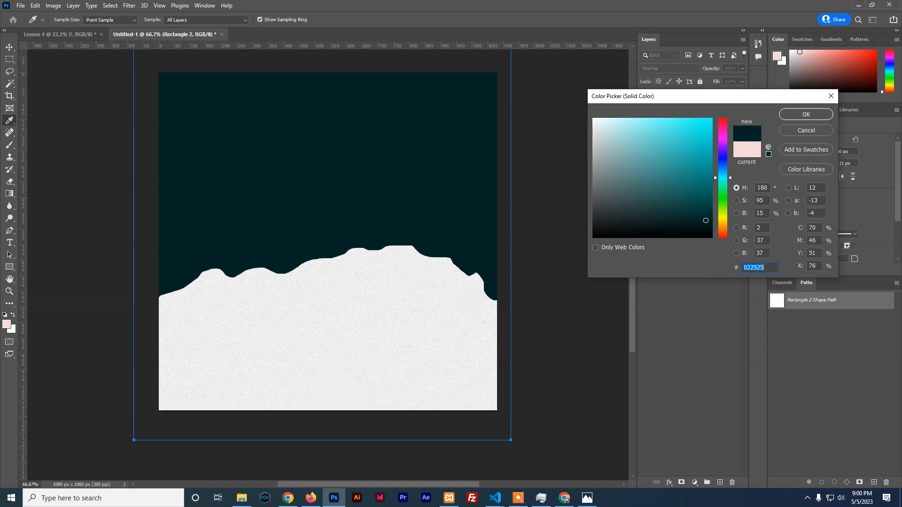
type("252525")
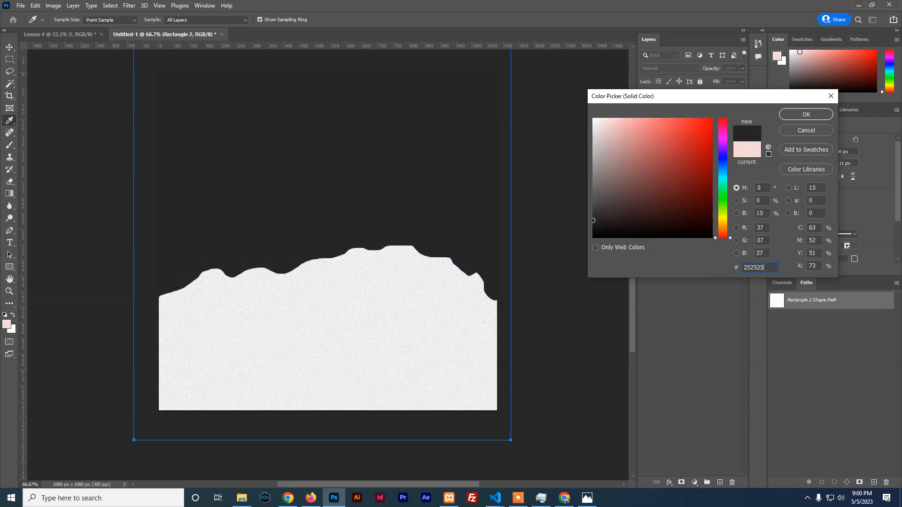
left_click(794, 112)
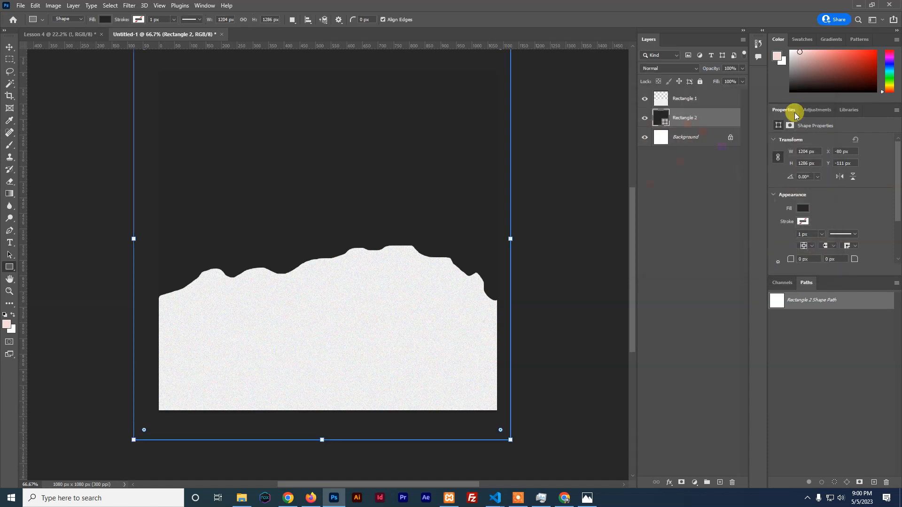
left_click(10, 47)
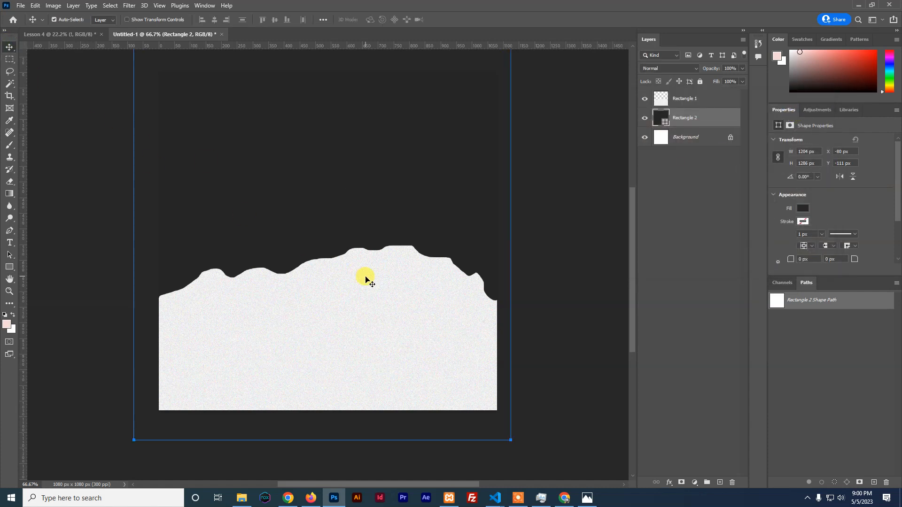
Select the Rectangle 1 paper layer and toggle its visibility to compare
left_click(677, 98)
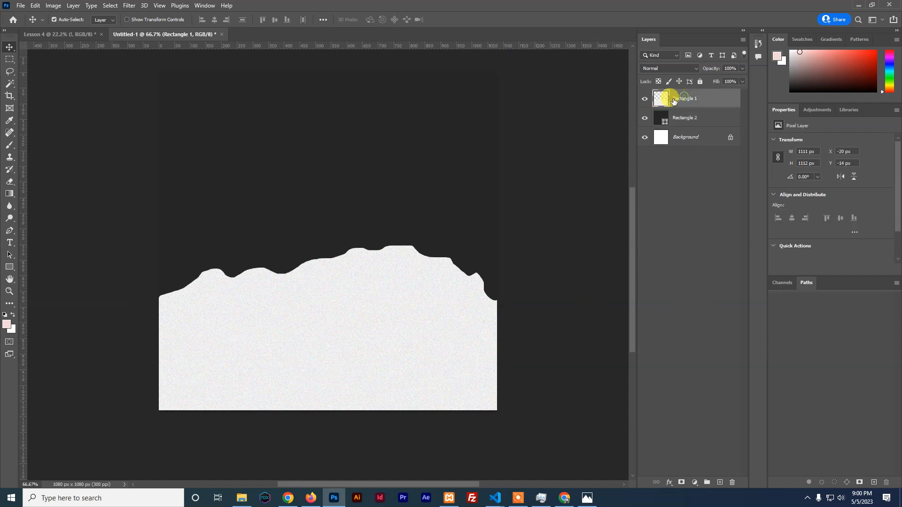
left_click(644, 99)
left_click(644, 99)
Show all Filter Gallery groups via Plugins preferences, then bring up the Brush Strokes filters
left_click(128, 6)
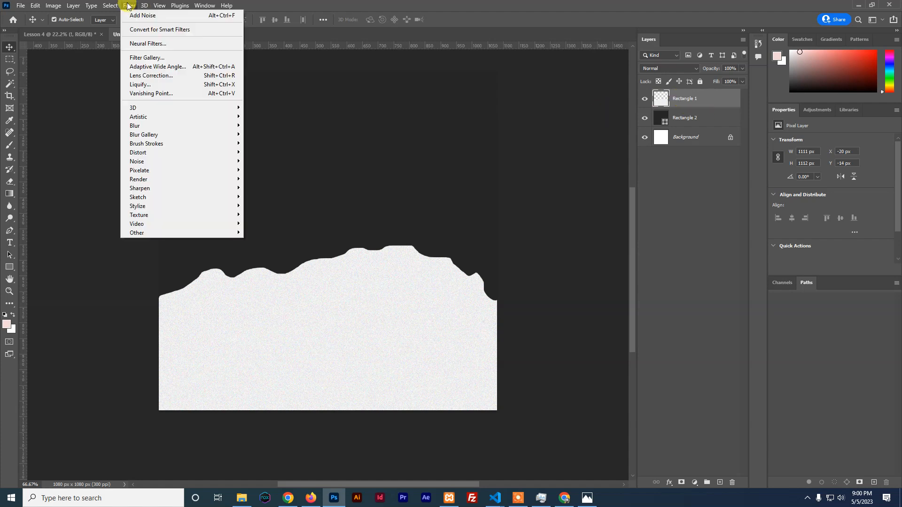
mouse_move(161, 144)
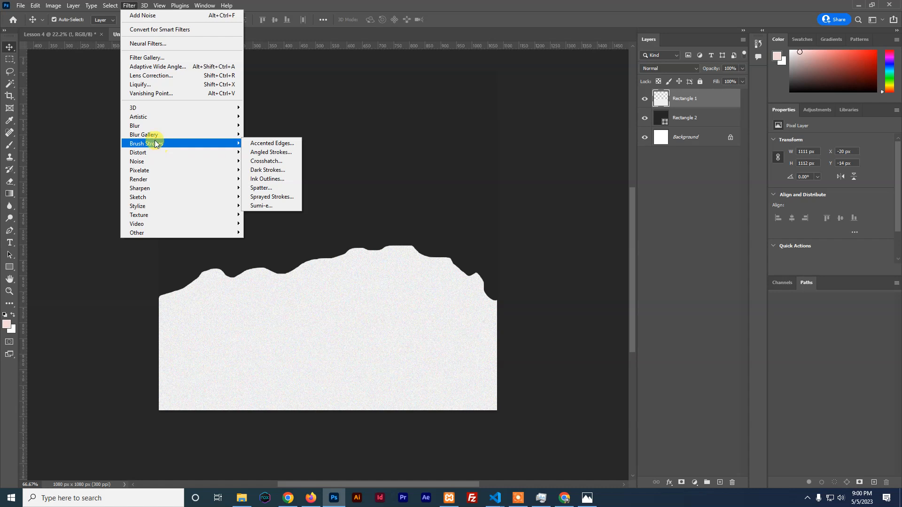
left_click(34, 5)
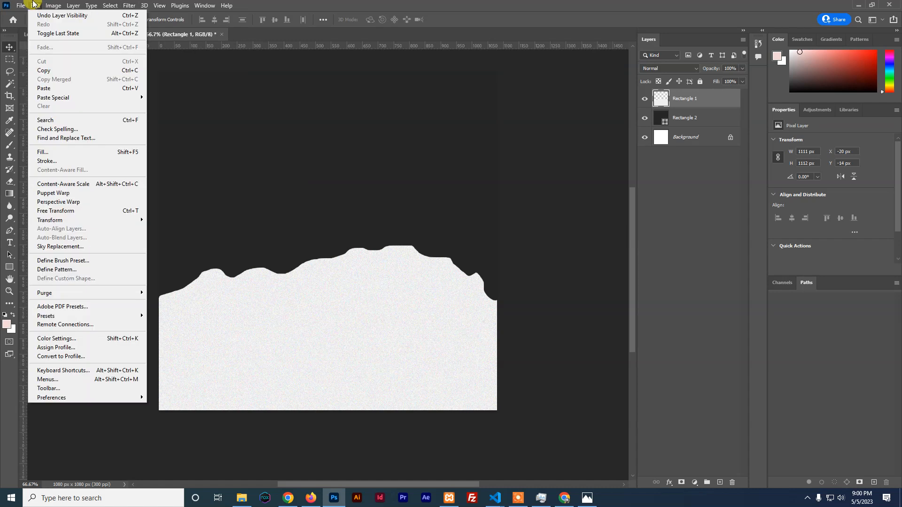
mouse_move(67, 397)
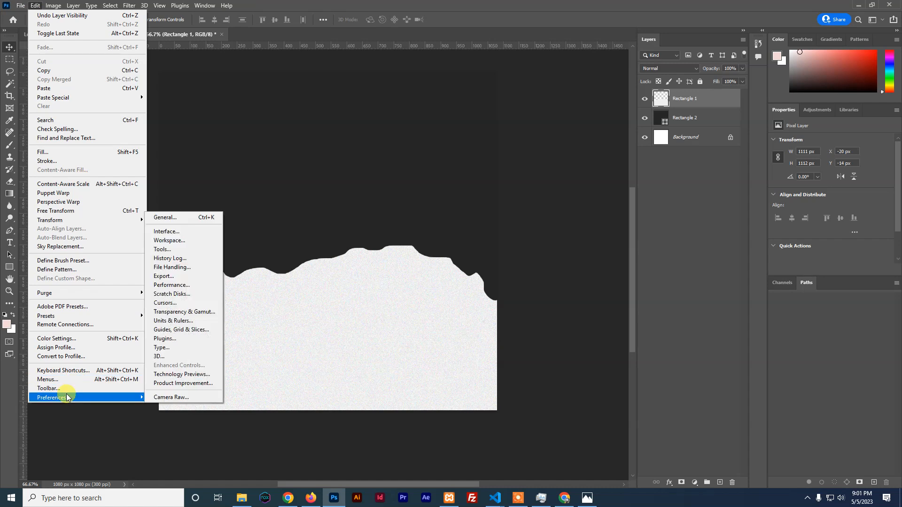
left_click(165, 339)
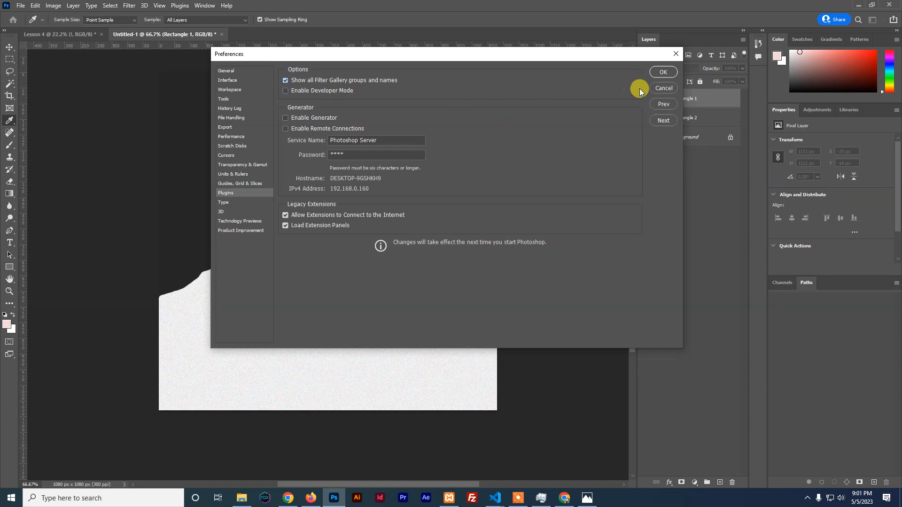
left_click(658, 90)
key("v")
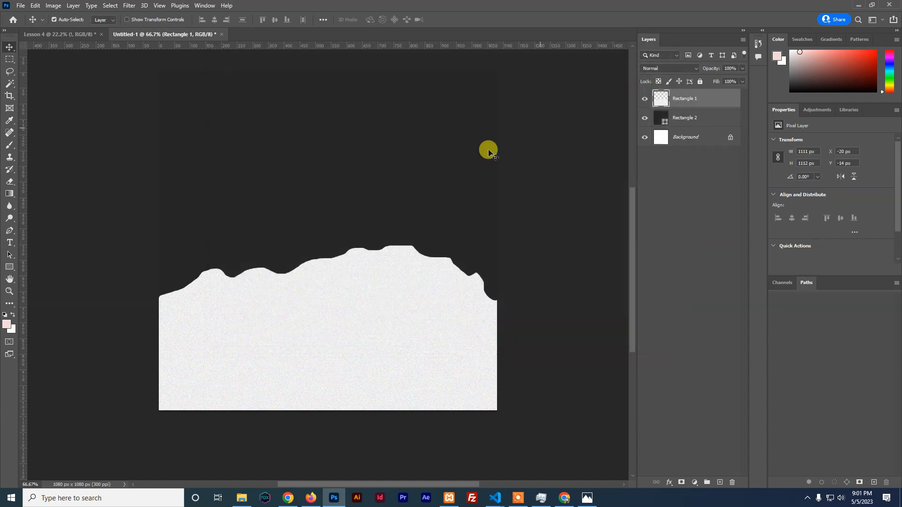
left_click(129, 5)
mouse_move(139, 145)
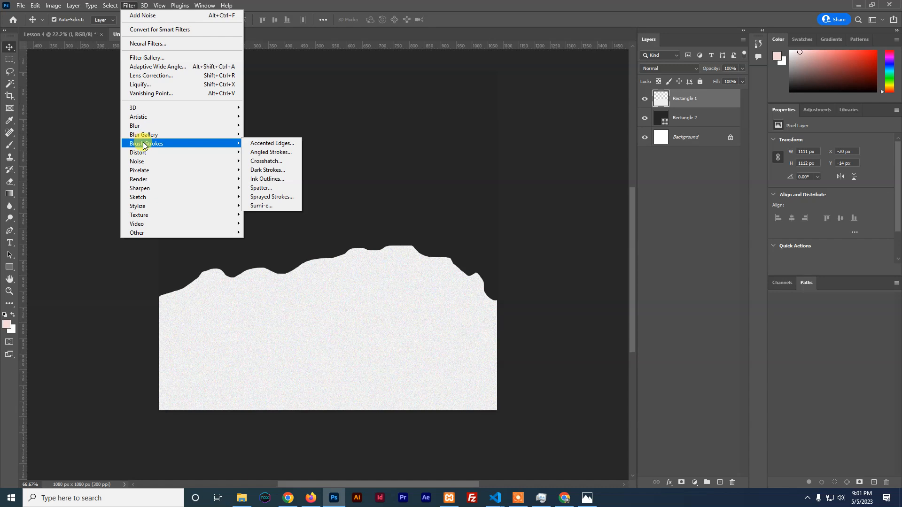
Apply Spatter to the torn paper with Spray Radius 13 and Smoothness 5
left_click(264, 189)
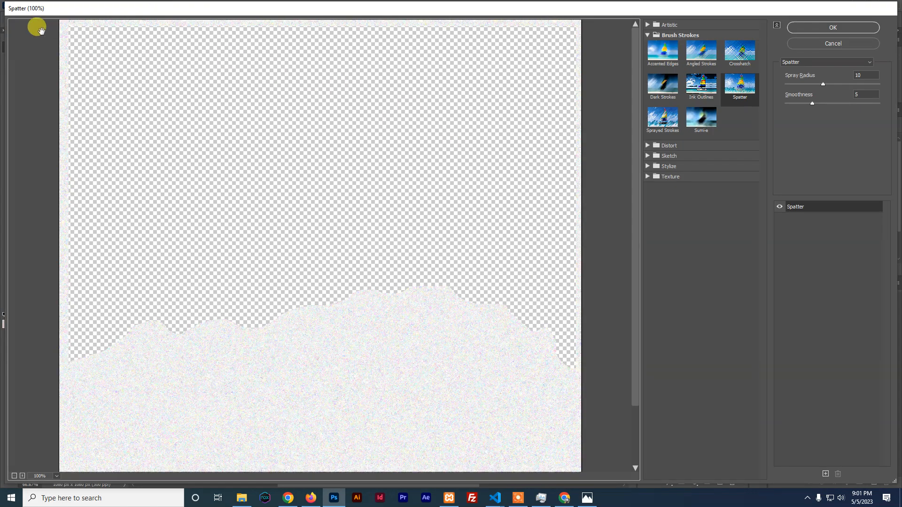
left_click_drag(4, 42, 313, 61)
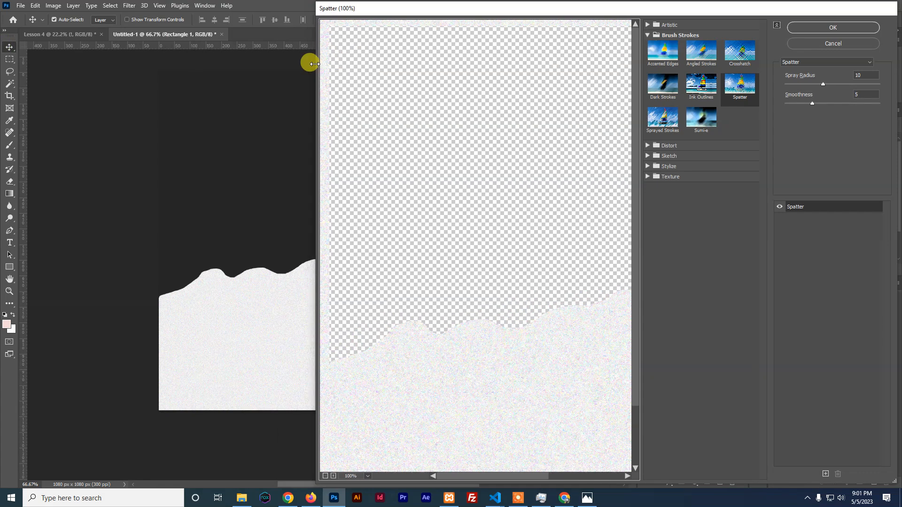
left_click_drag(464, 8, 466, 8)
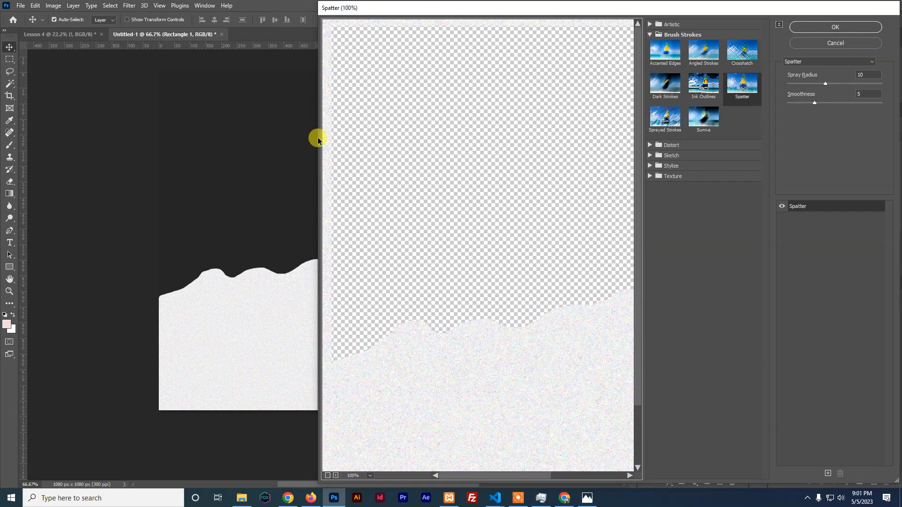
left_click_drag(319, 139, 171, 141)
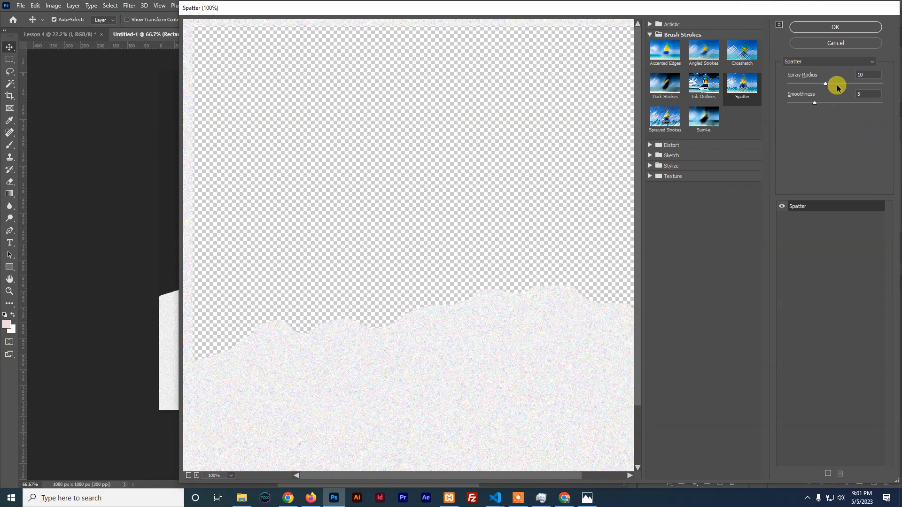
left_click_drag(825, 84, 837, 83)
left_click(814, 26)
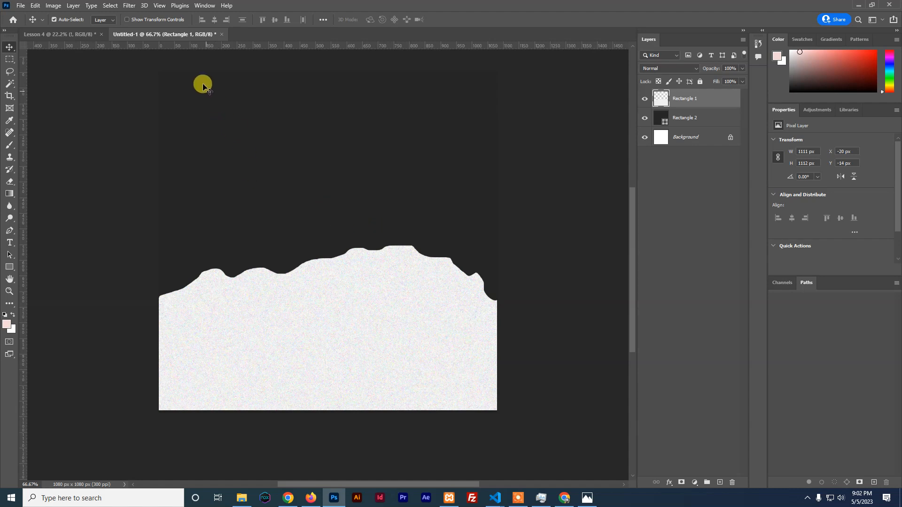
Reapply Spatter with lower Smoothness and Spray Radius 14, then add an empty Layer 1
left_click(129, 5)
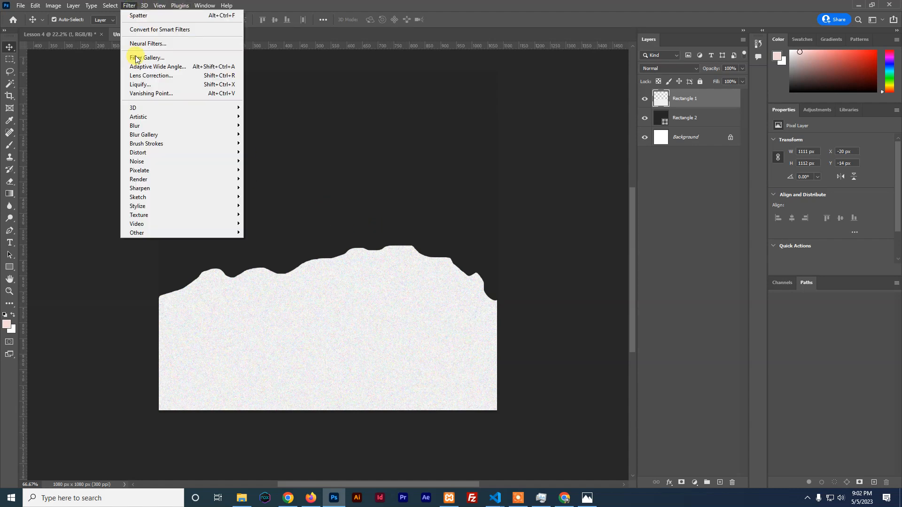
mouse_move(142, 144)
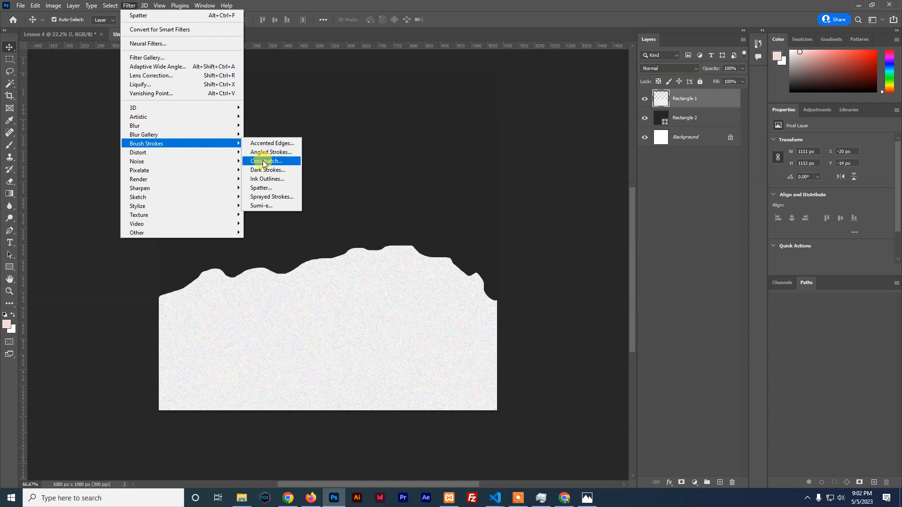
left_click(280, 188)
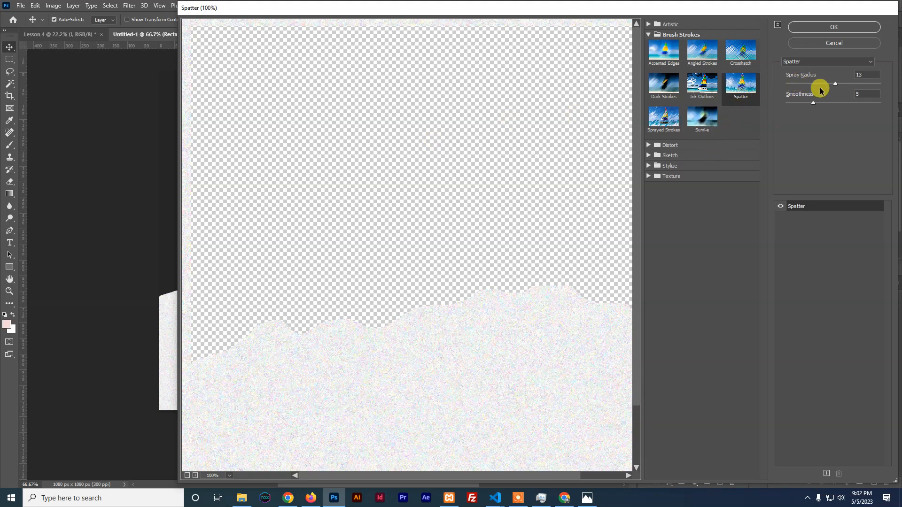
left_click_drag(815, 106, 796, 108)
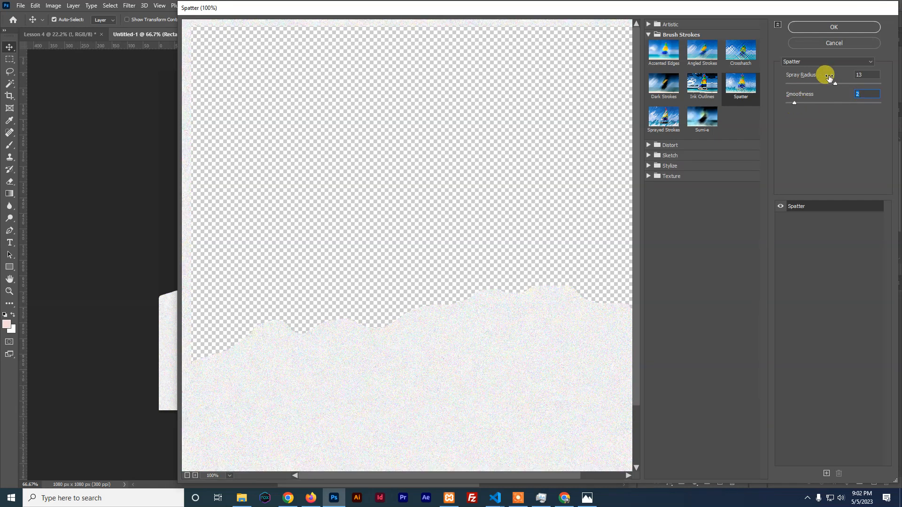
left_click_drag(835, 83, 839, 84)
left_click(827, 29)
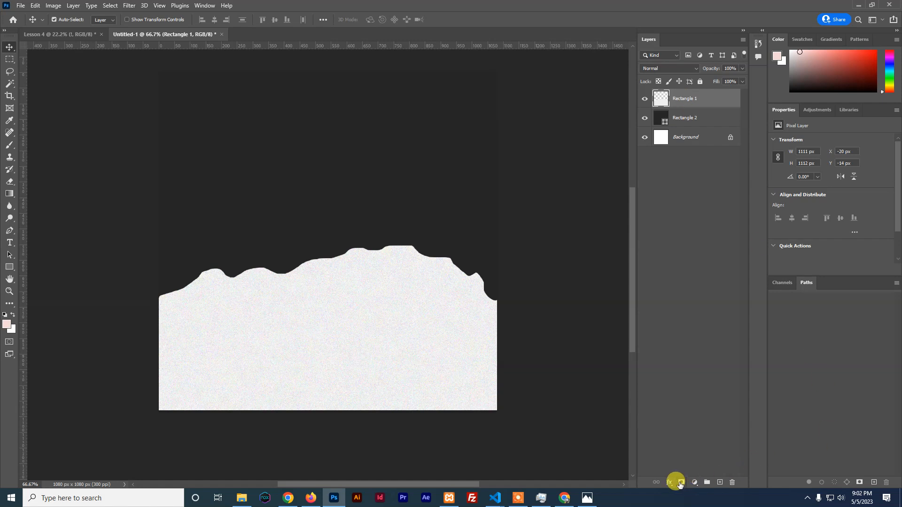
left_click(719, 483)
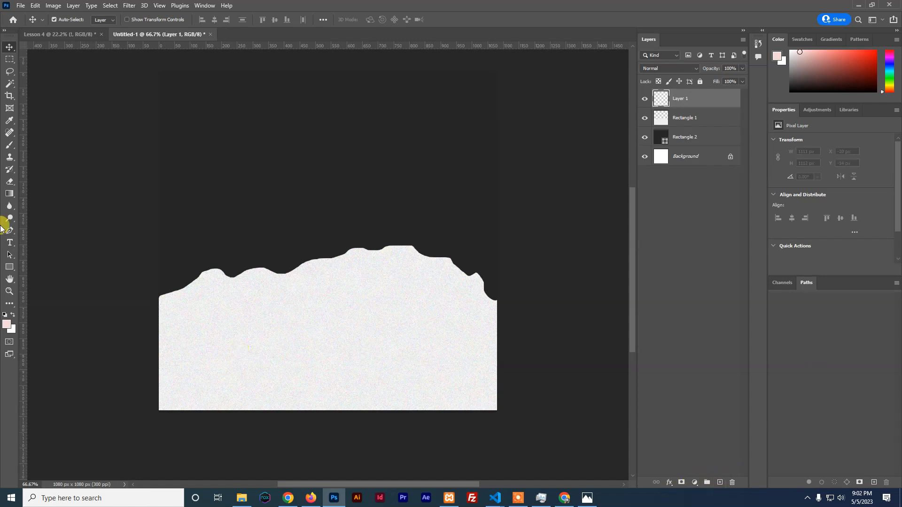
left_click_drag(10, 144, 34, 144)
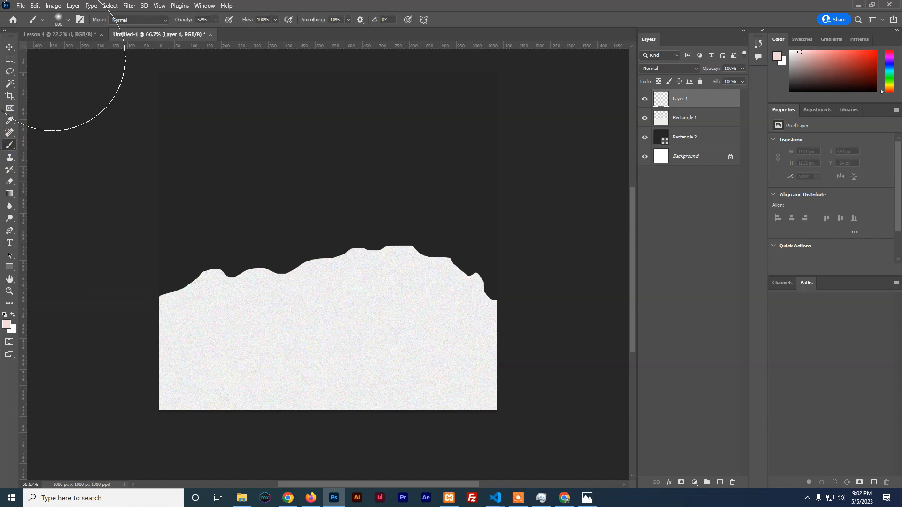
Pick the Dry Media KYLE Ultimate Pencil Hard brush at 50 px
left_click(67, 21)
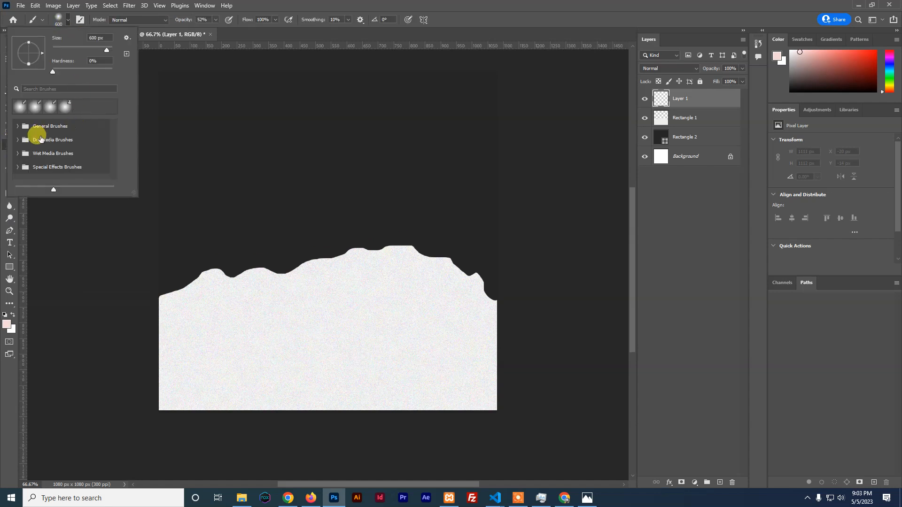
left_click(16, 126)
scroll(51, 138, "down", 1)
scroll(51, 140, "down", 4)
scroll(50, 140, "up", 4)
scroll(33, 123, "up", 1)
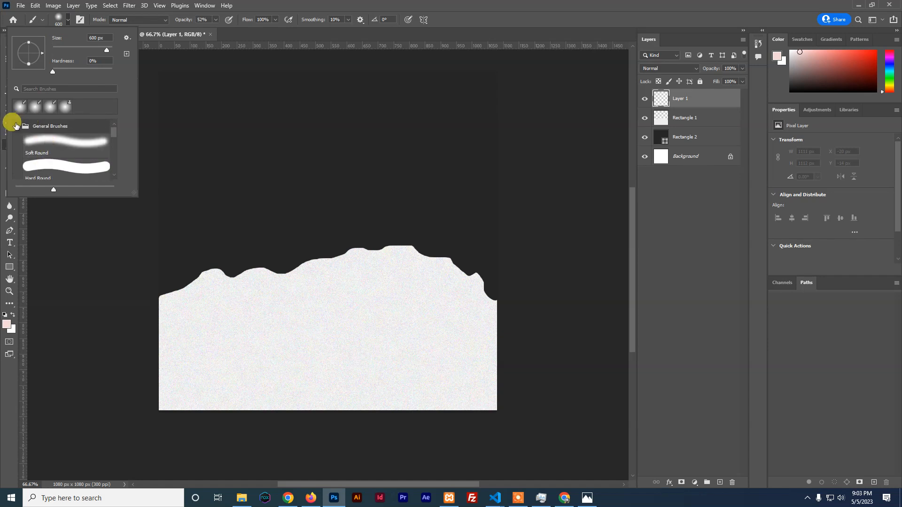
left_click(17, 125)
left_click(18, 140)
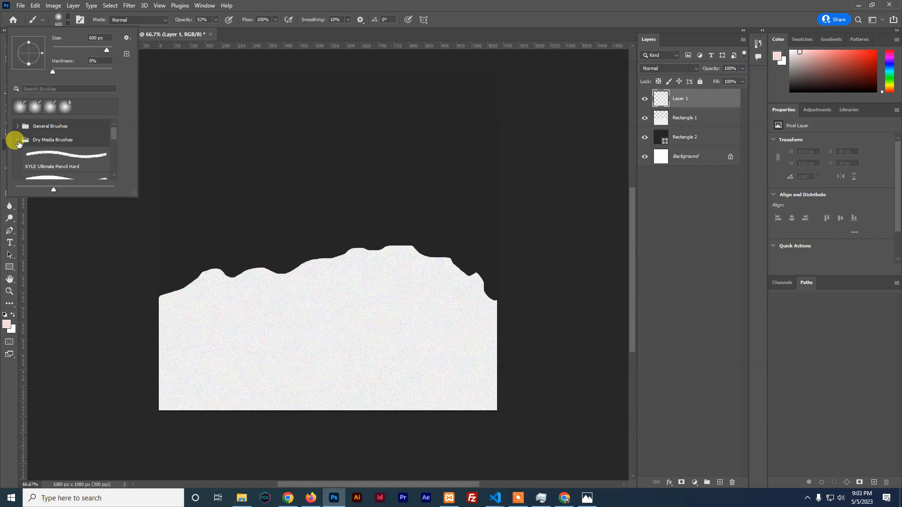
scroll(60, 156, "down", 1)
left_click(44, 145)
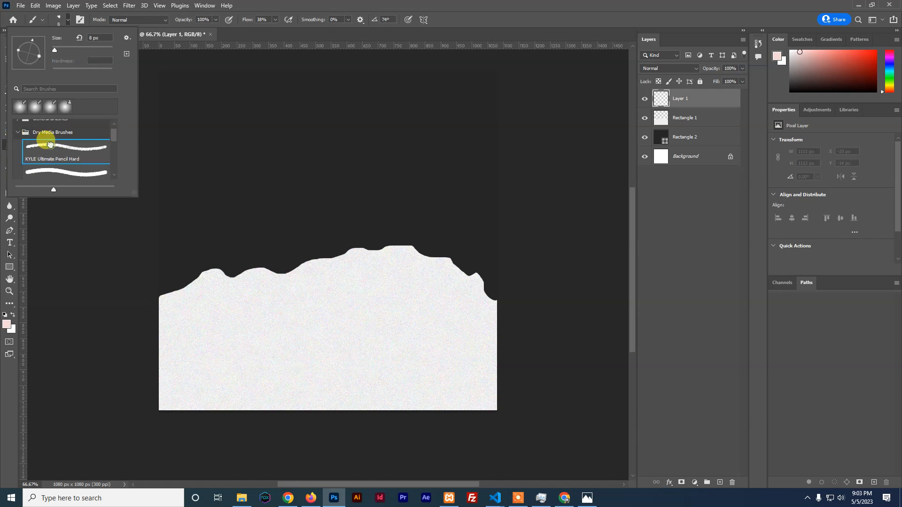
left_click(225, 201)
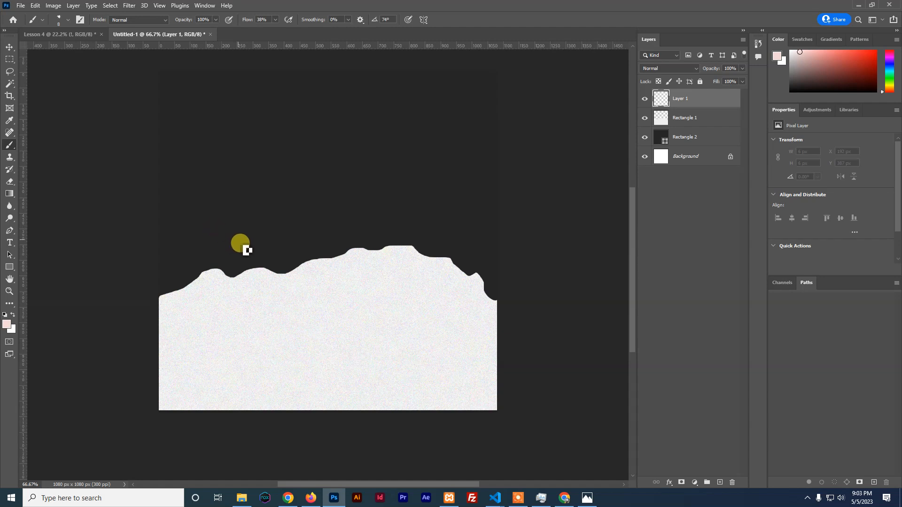
key("bracketright")
key("bracketright")
key("bracketright")
key("bracketright")
key("bracketright")
key("bracketright")
key("bracketright")
key("bracketright")
key("bracketright")
key("bracketright")
key("bracketright")
key("bracketright")
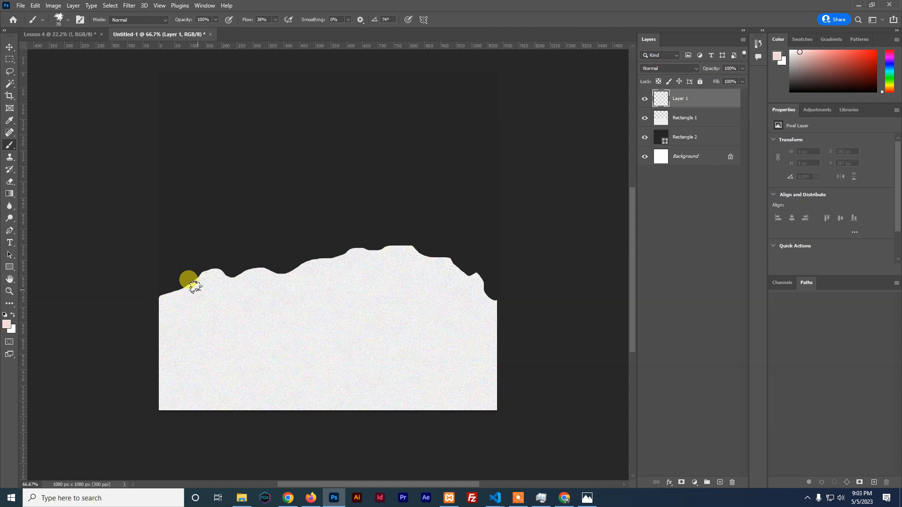
Paint soft pink strokes along the paper's torn top edge on Layer 1
left_click_drag(179, 290, 201, 301)
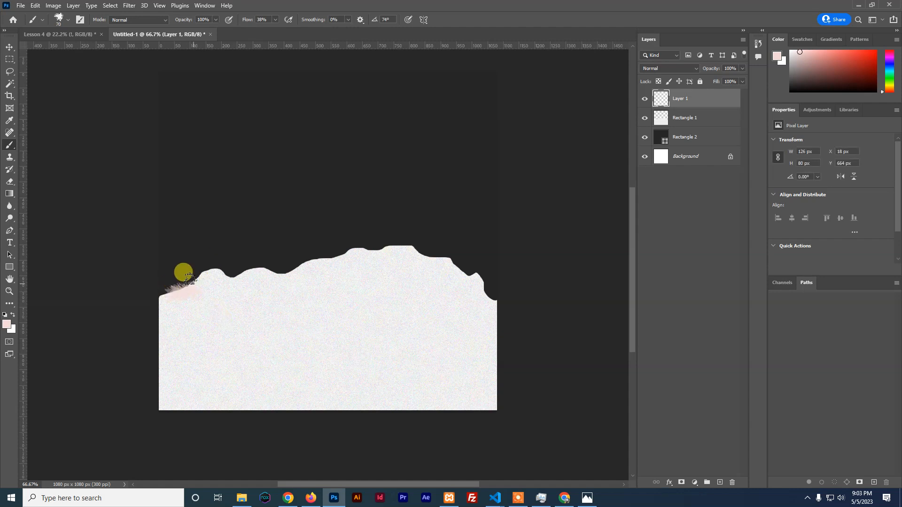
key("ctrl+z")
mouse_move(185, 283)
left_mouse_down()
mouse_move(394, 240)
mouse_move(484, 284)
mouse_move(346, 247)
mouse_move(260, 276)
mouse_move(203, 275)
mouse_move(164, 291)
mouse_move(337, 272)
left_mouse_up()
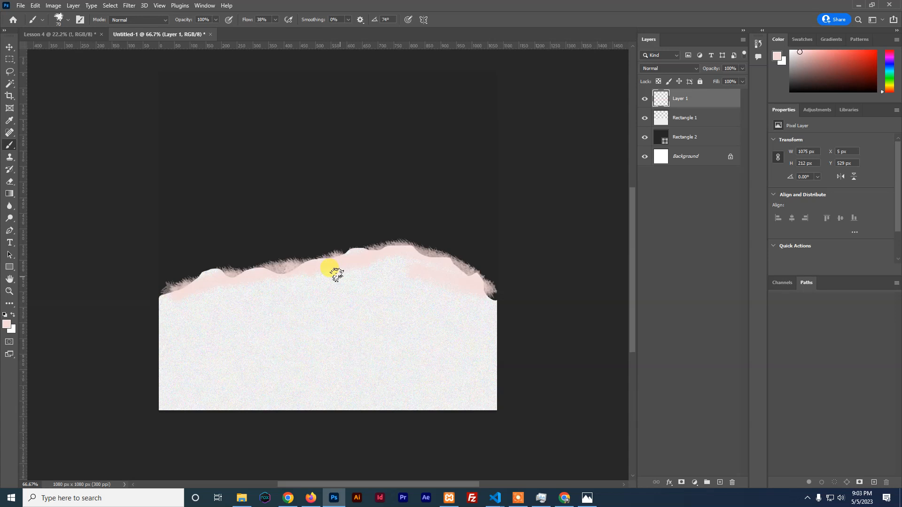
Delete the pink-stroke Layer 1 and duplicate Rectangle 1 as Rectangle 1 copy
left_click(688, 121, "ctrl")
right_click(689, 120)
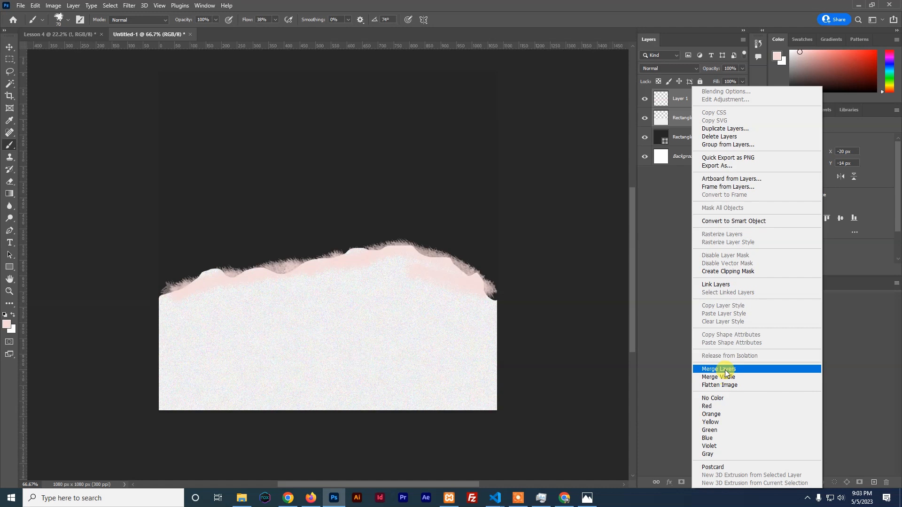
left_click(677, 99, "shift")
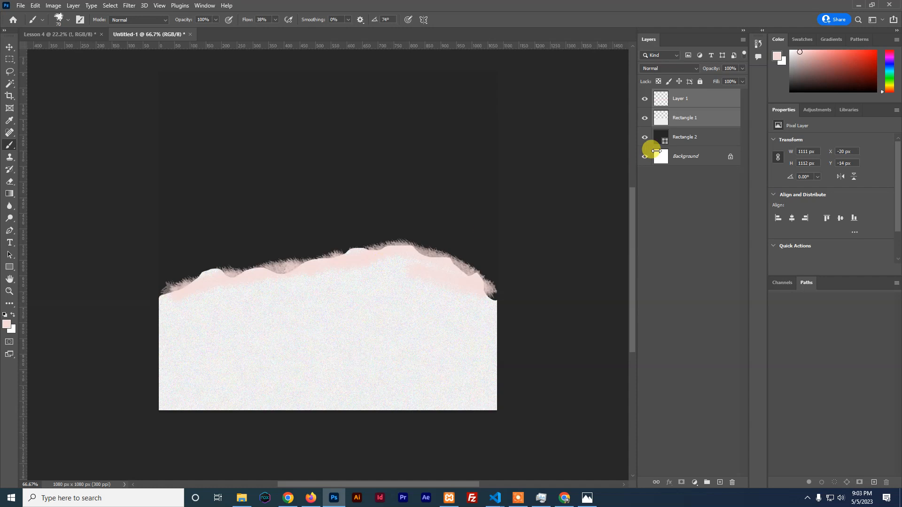
left_click(681, 101)
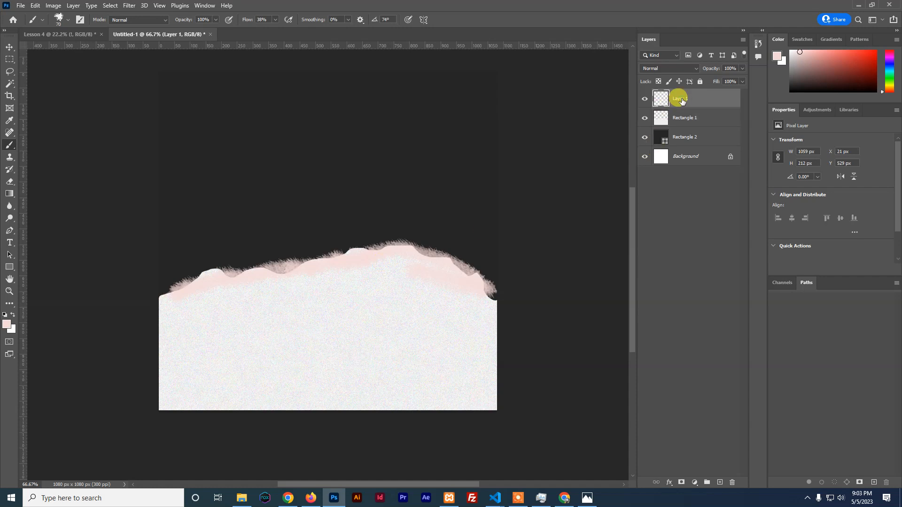
key("Delete")
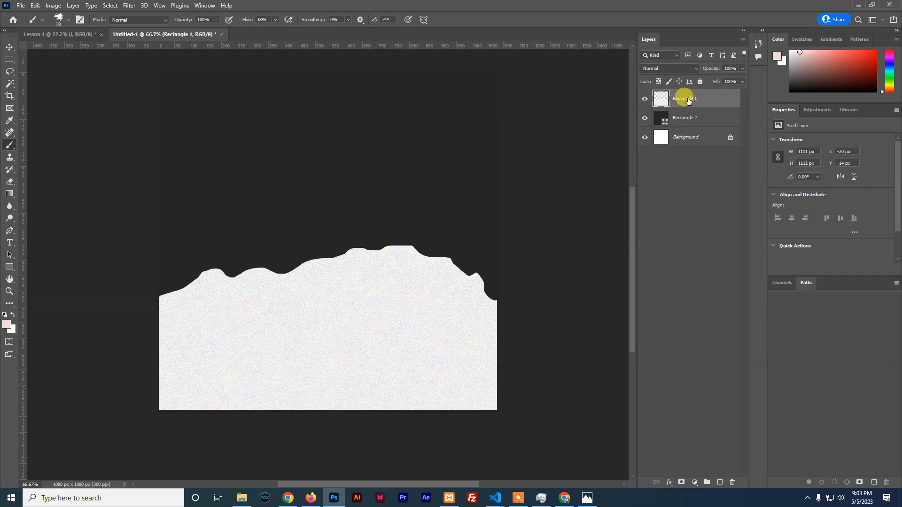
key("ctrl+j")
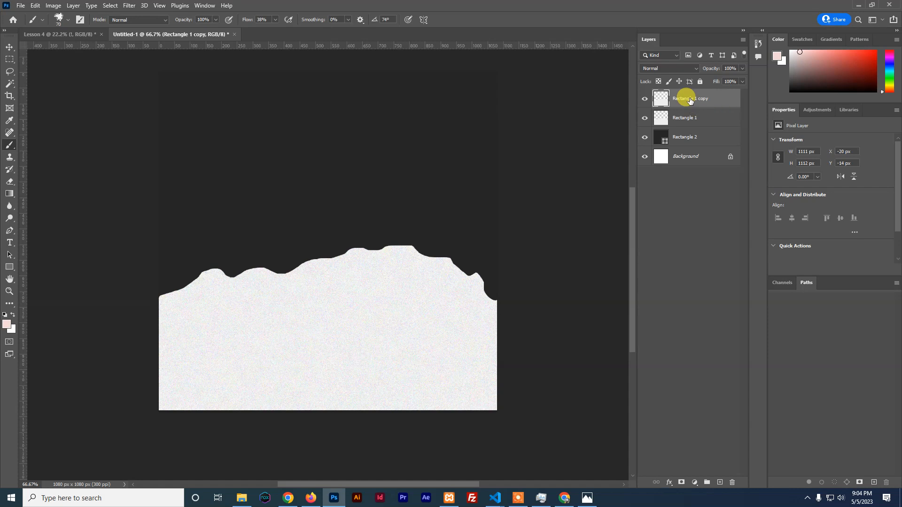
Nudge the paper copy up 32 px, place it below Rectangle 1, and open layer effects
left_click(9, 48)
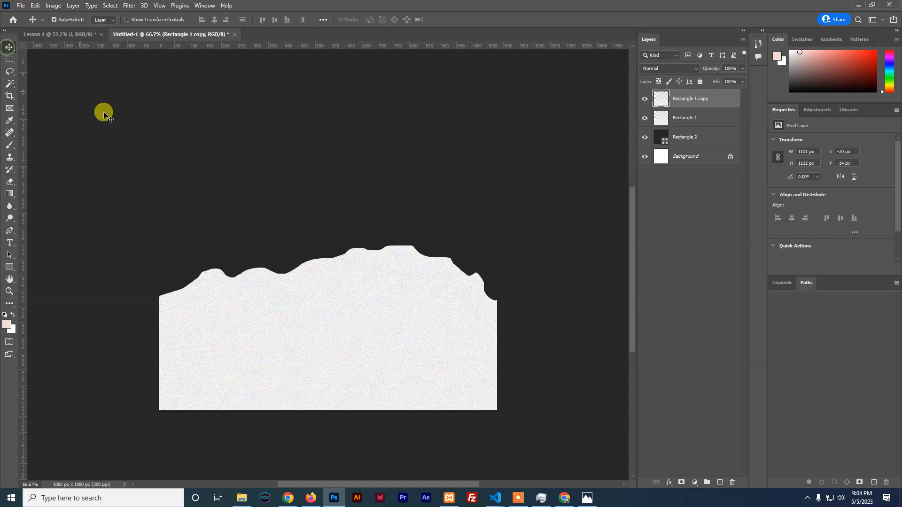
left_click_drag(345, 356, 345, 350)
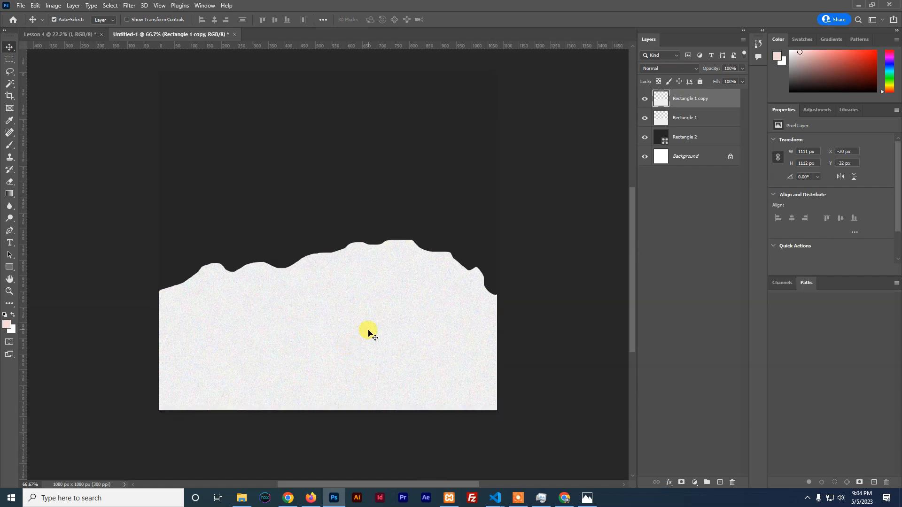
left_click_drag(688, 101, 689, 120)
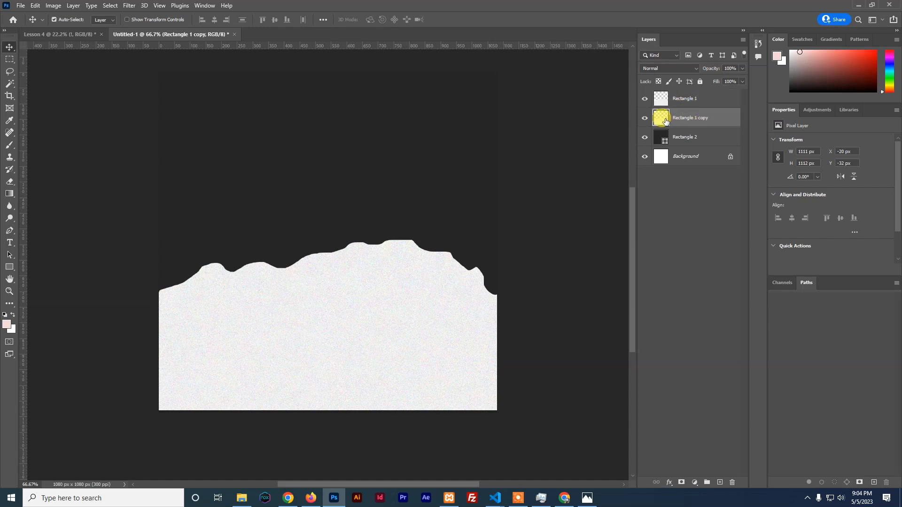
left_click(669, 482)
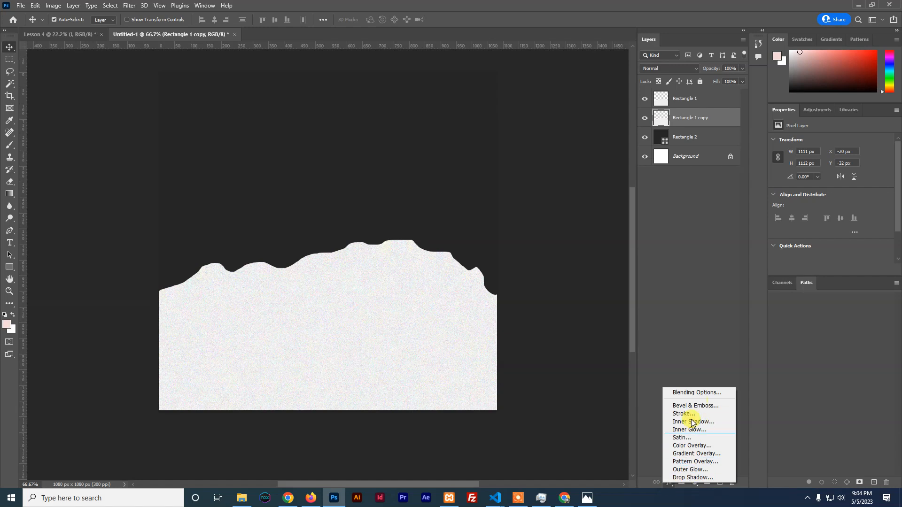
Give Rectangle 1 copy a #6d6767 brownish-grey Color Overlay
left_click(694, 446)
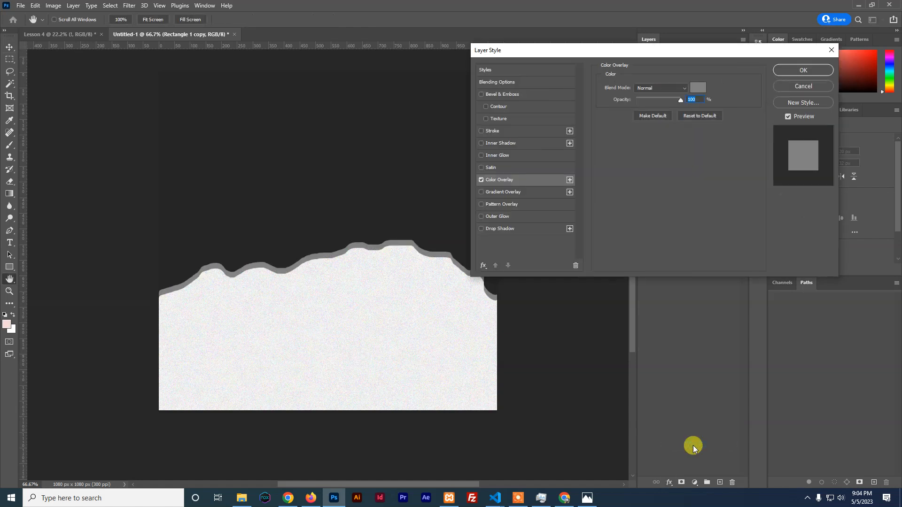
left_click(698, 88)
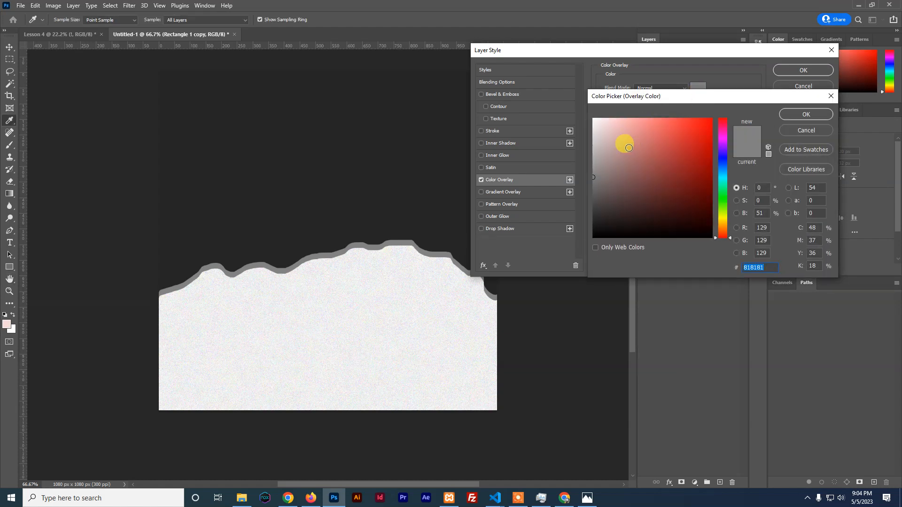
left_click(591, 127)
mouse_move(595, 146)
left_mouse_down()
mouse_move(590, 137)
mouse_move(606, 167)
mouse_move(599, 187)
left_mouse_up()
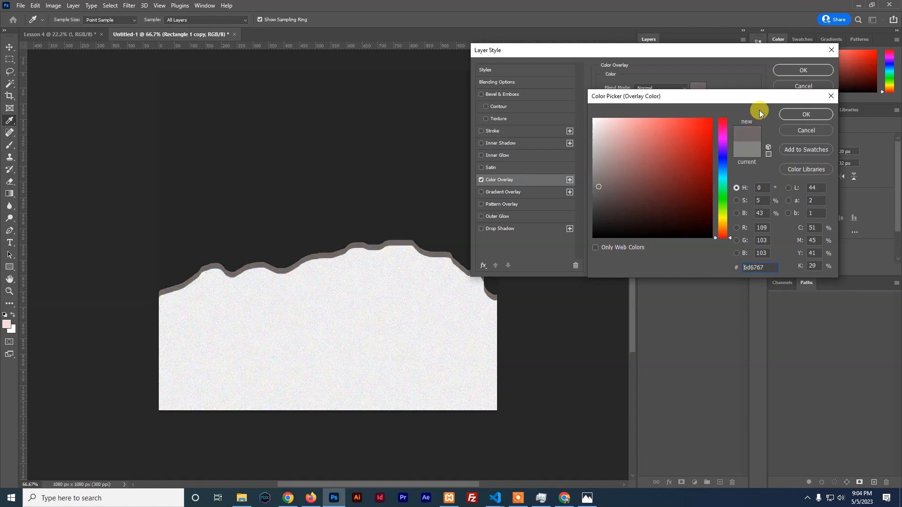
left_click(784, 114)
left_click(791, 71)
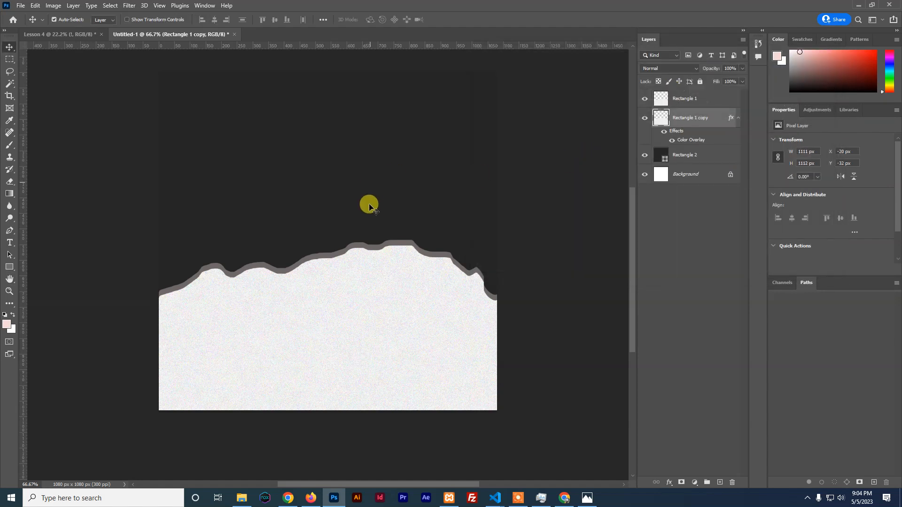
left_click(240, 501)
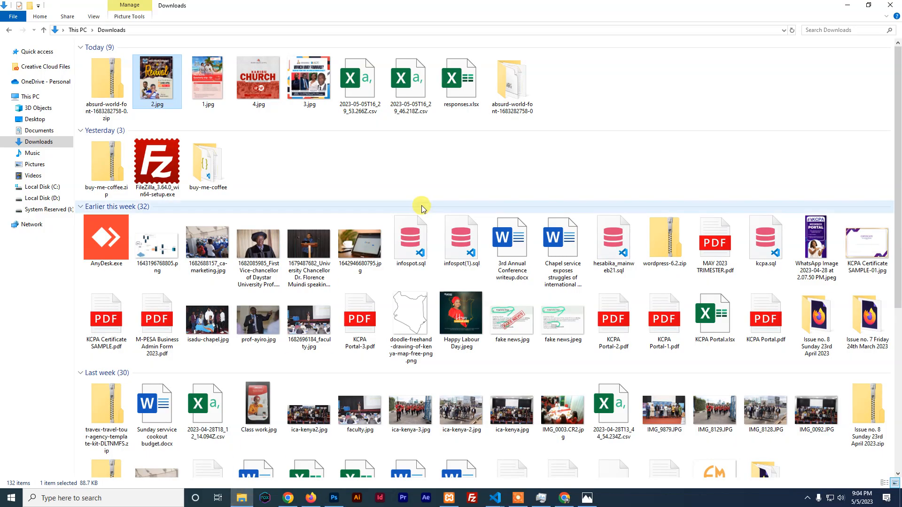
Browse drive D through Graphic Design Class > Graphic Design > Photoshop in File Explorer
scroll(422, 207, "down", 3)
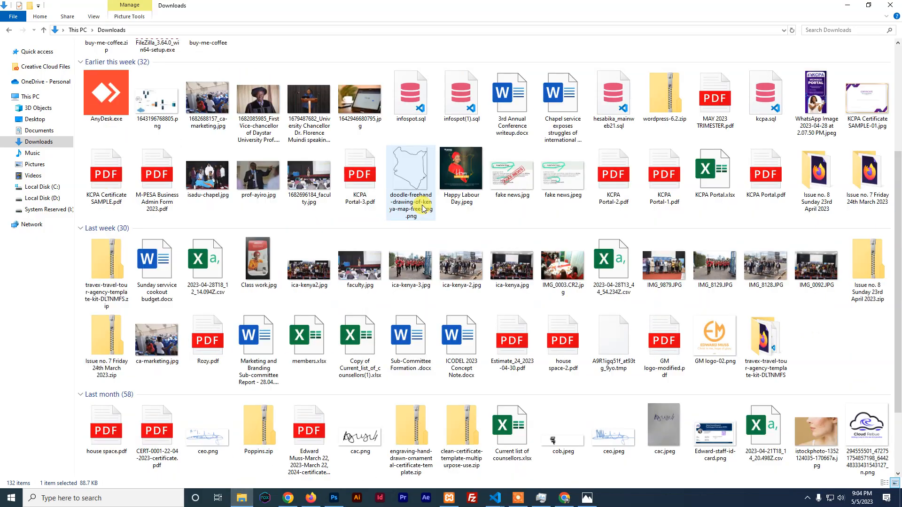
scroll(422, 207, "up", 3)
left_click(44, 198)
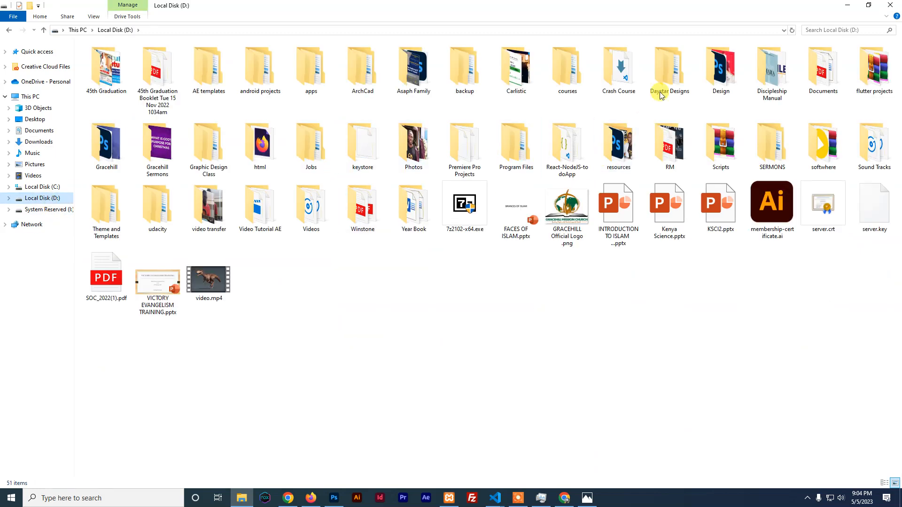
double_click(221, 155)
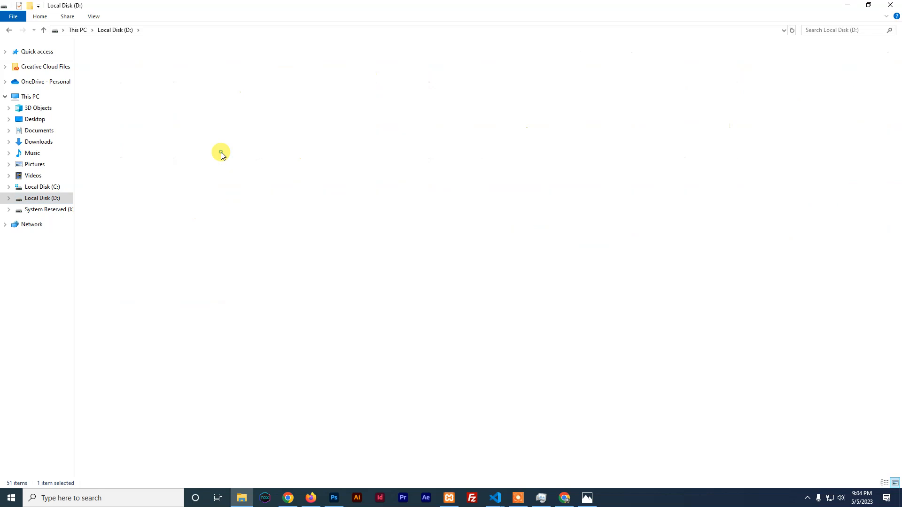
double_click(107, 60)
left_click(106, 60)
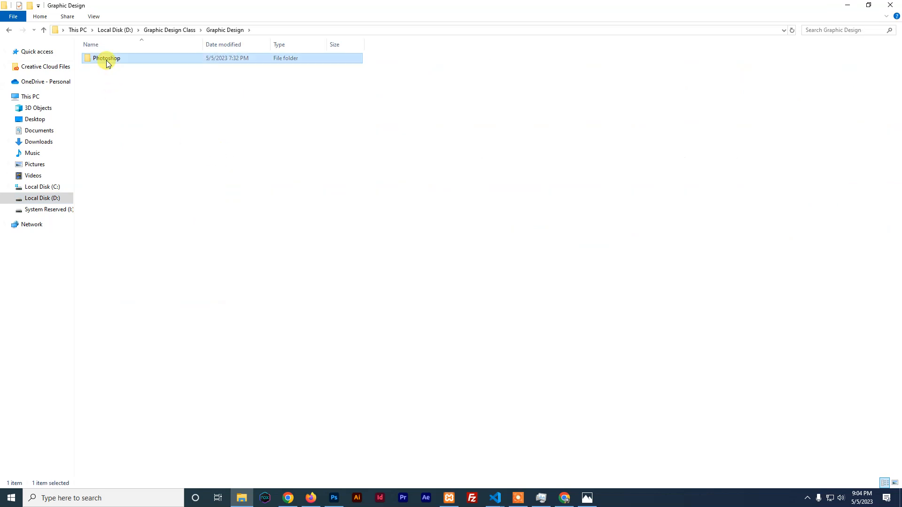
double_click(106, 60)
Open the Lesson 2 folder and drag IMG_8173.png over to Photoshop
left_click(150, 67)
double_click(151, 67)
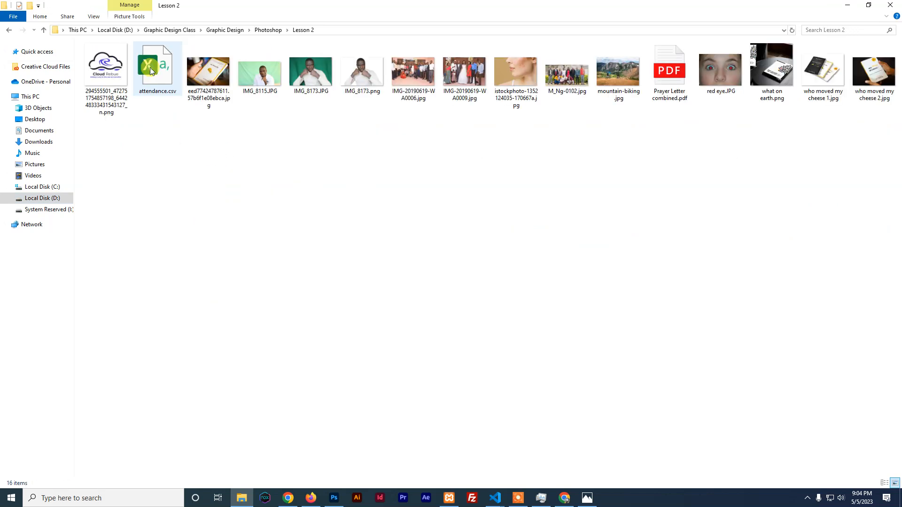
left_click(360, 77)
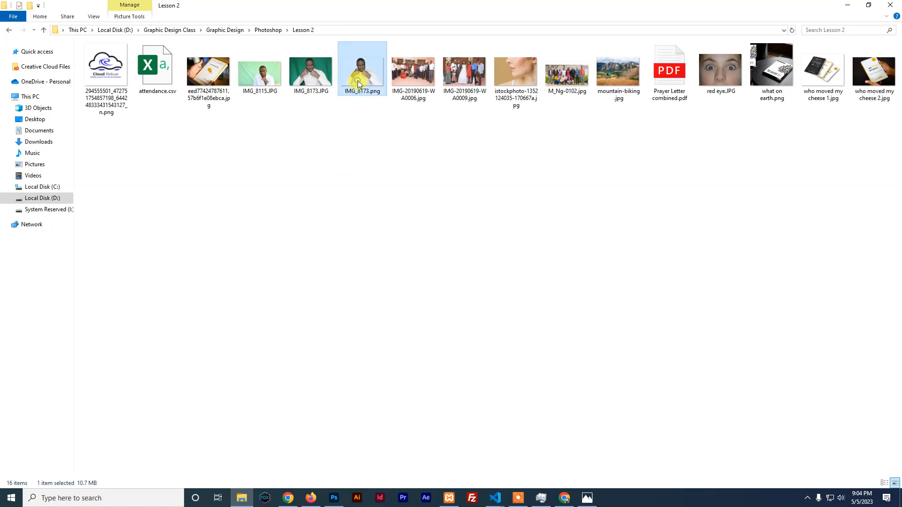
left_click_drag(393, 150, 311, 231)
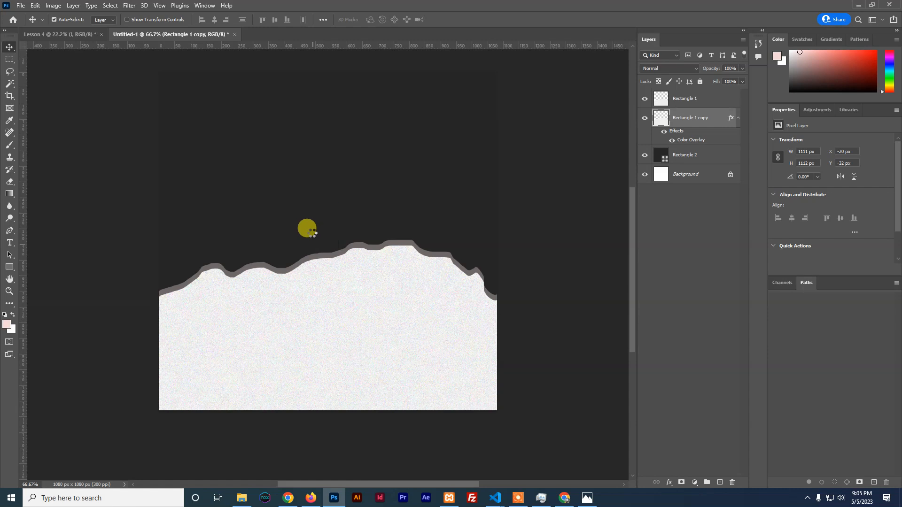
Raise and commit the placed IMG_8173 photo, then recolour Rectangle 2 purple #8a157b
left_click_drag(319, 193, 323, 128)
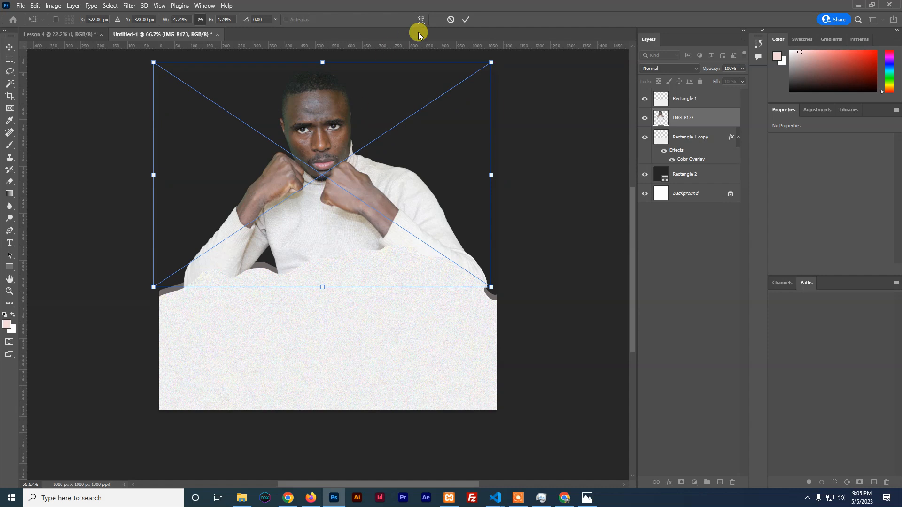
left_click(466, 20)
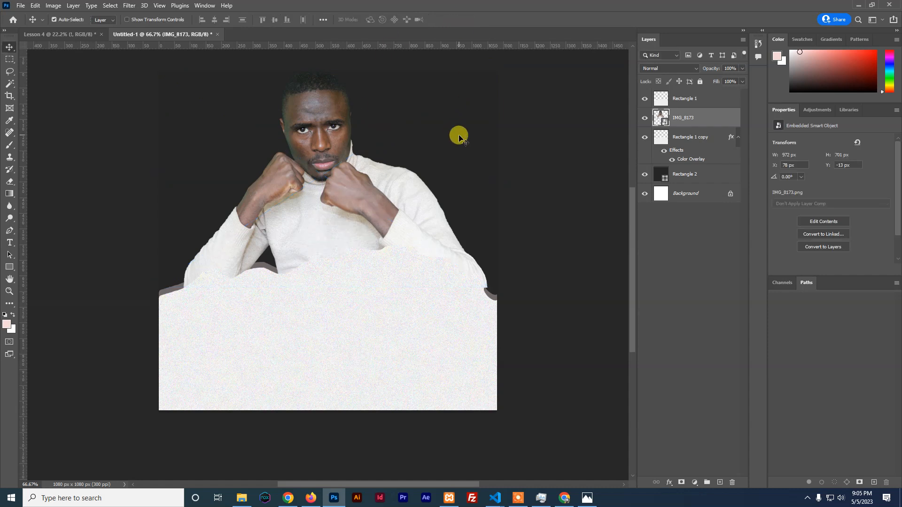
double_click(663, 176)
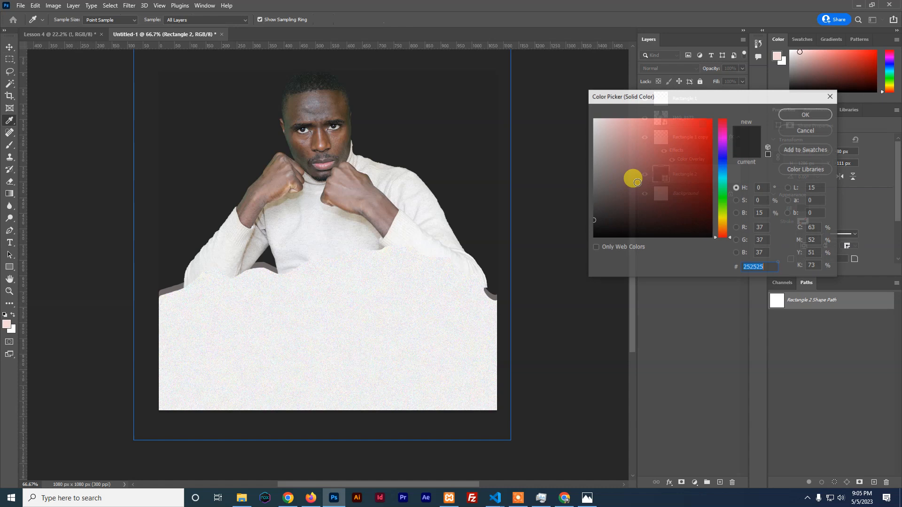
left_click(296, 149)
left_click_drag(294, 149, 610, 188)
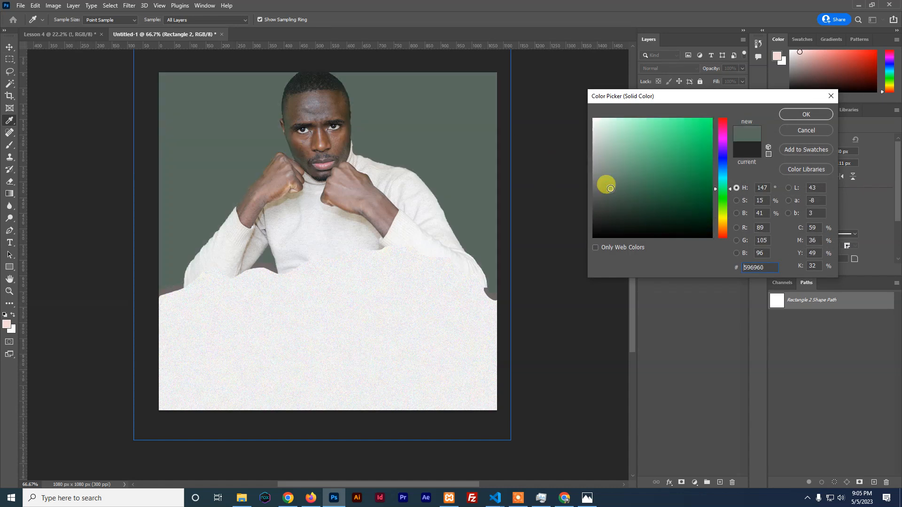
mouse_move(721, 135)
left_mouse_down()
mouse_move(662, 141)
mouse_move(702, 131)
mouse_move(696, 167)
left_mouse_up()
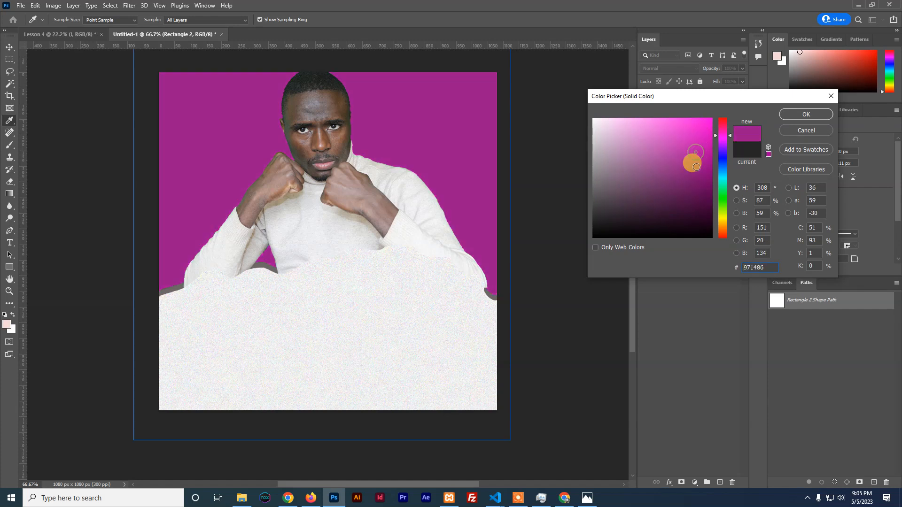
left_click(797, 114)
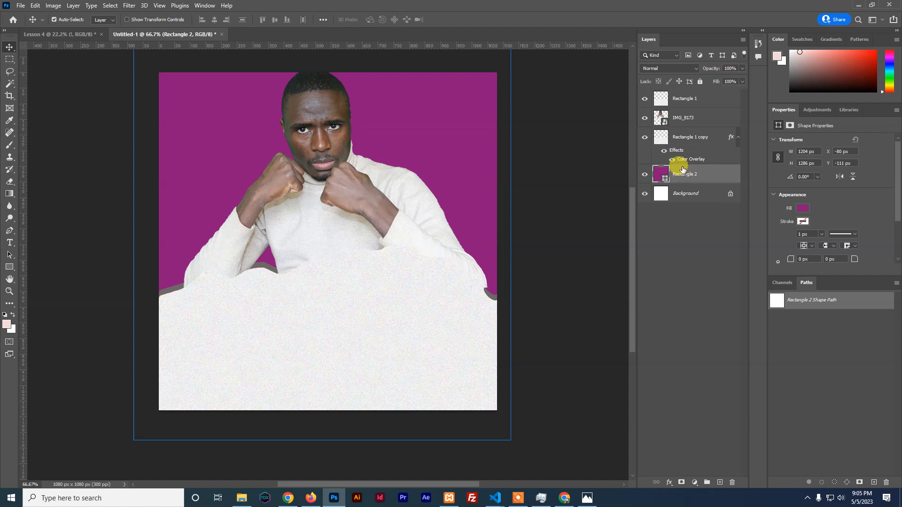
left_click(737, 137)
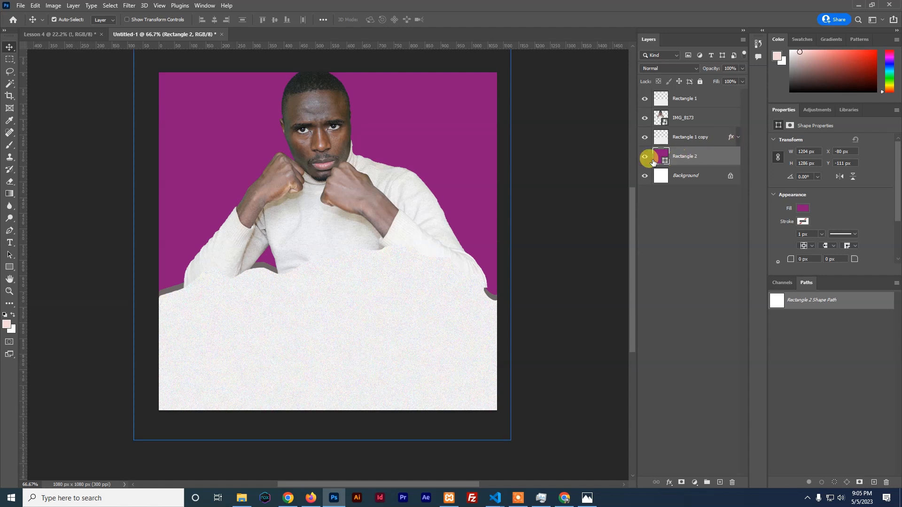
Move IMG_8173 below Rectangle 1 copy and reopen that layer's Color Overlay
left_click_drag(683, 124, 684, 140)
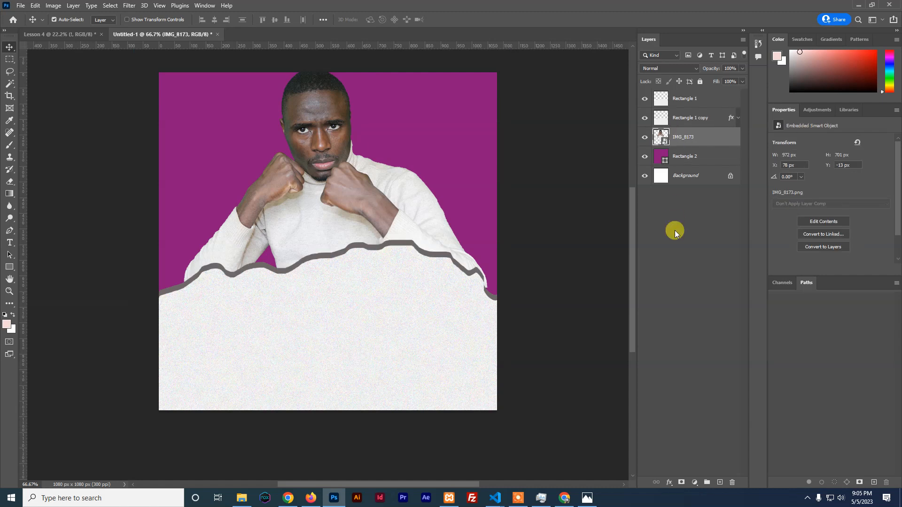
left_click(686, 119)
left_click(669, 482)
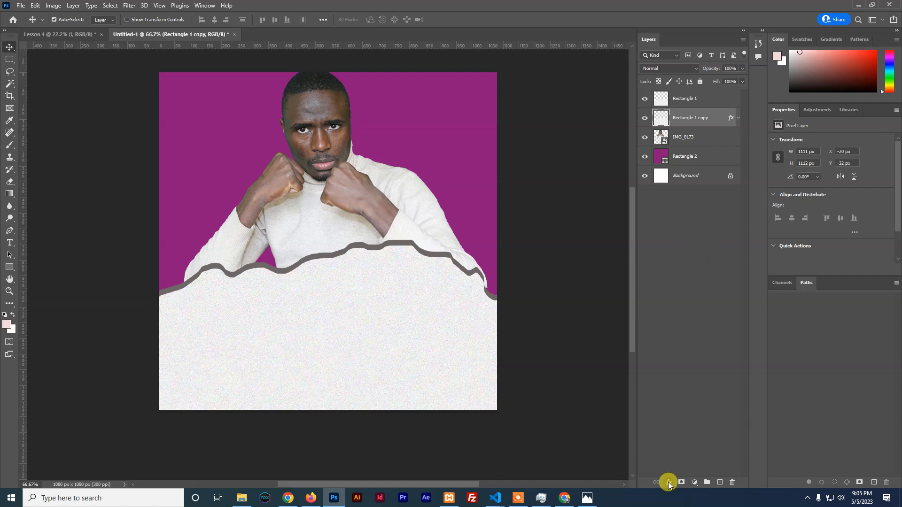
left_click(689, 445)
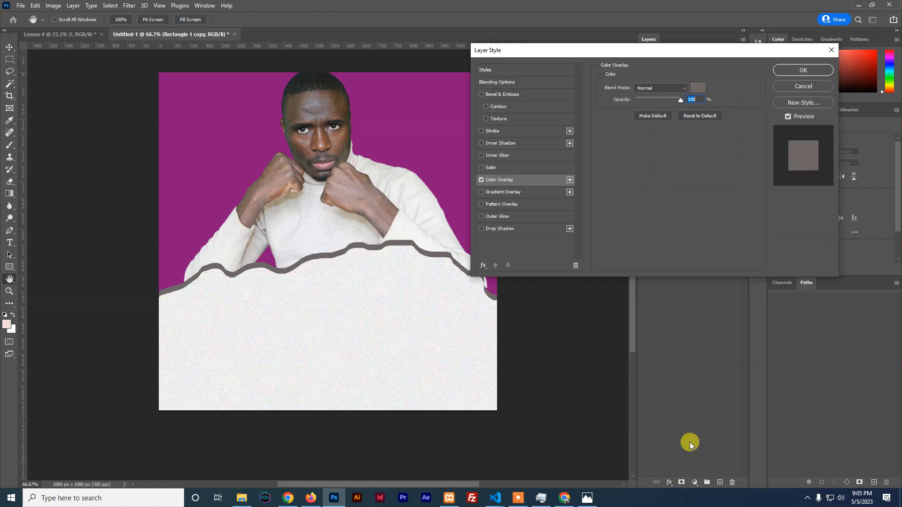
Change the torn-edge overlay colour to near-white #fcfcfc and apply it
left_click(695, 89)
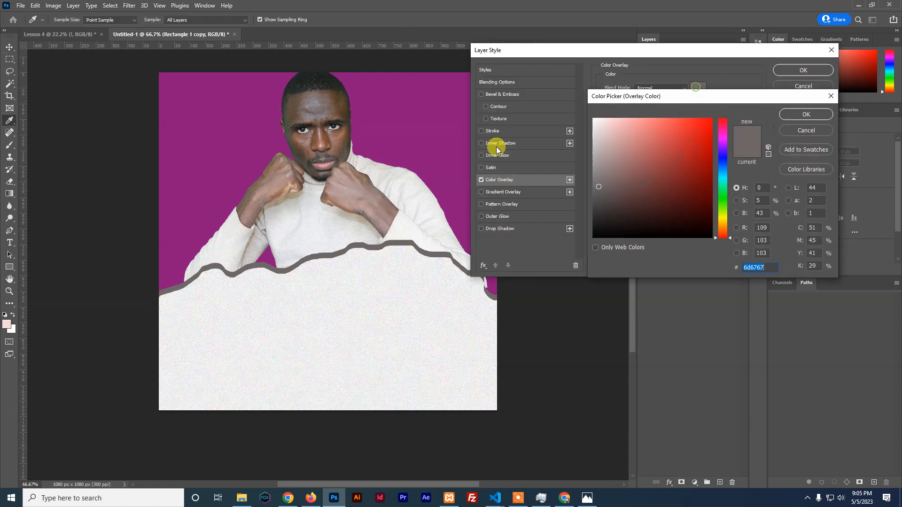
left_click(420, 152)
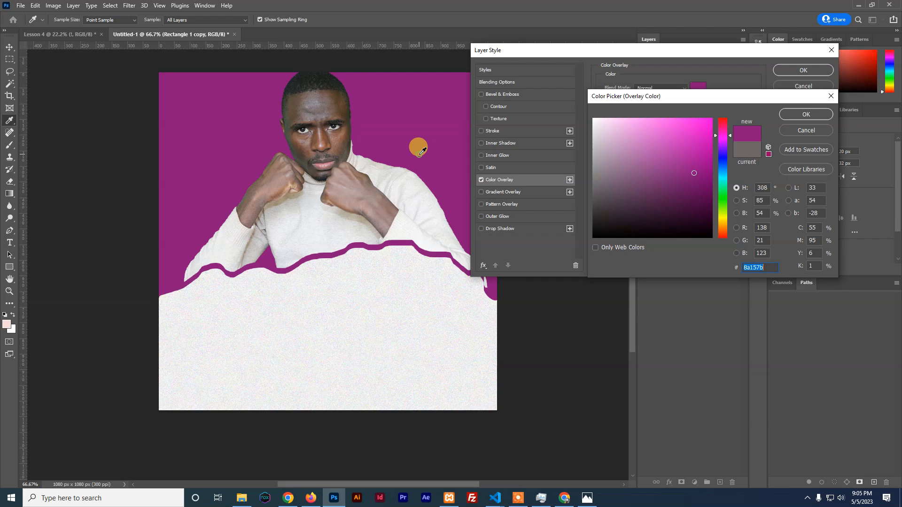
left_click(304, 293)
left_click_drag(611, 136, 592, 121)
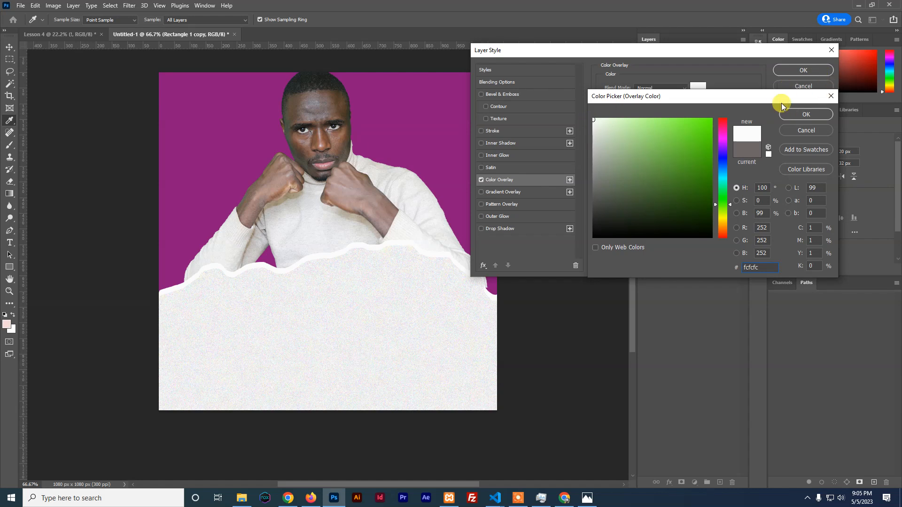
left_click(794, 114)
left_click(796, 75)
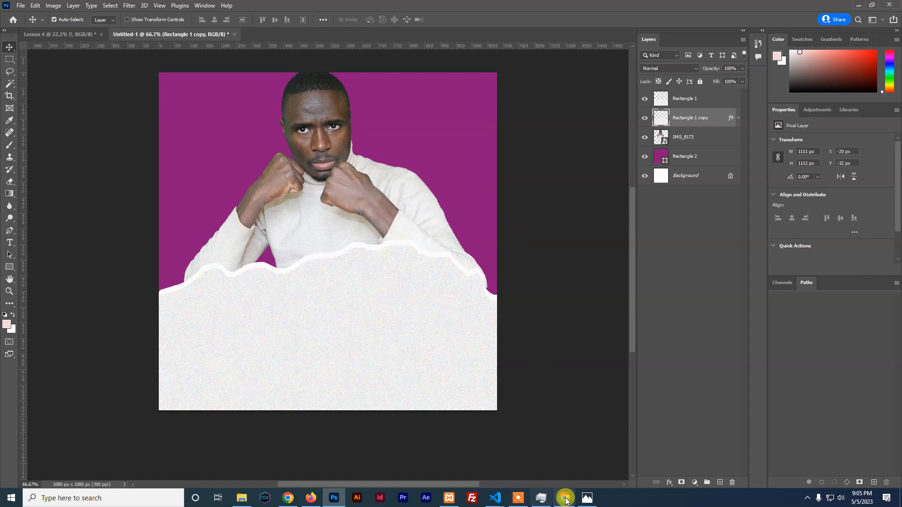
left_click(587, 498)
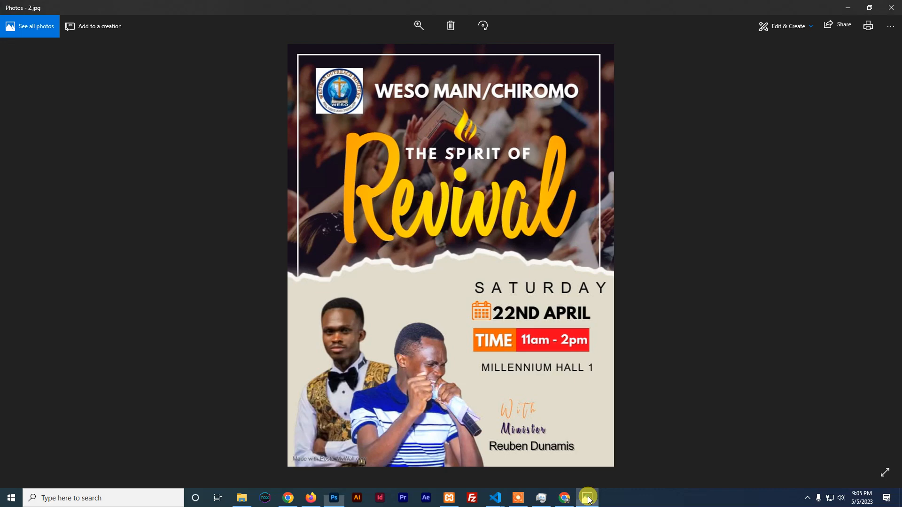
Copy revival poster 2.jpg from Photos and paste it as Layer 1, shifted up-right
right_click(441, 276)
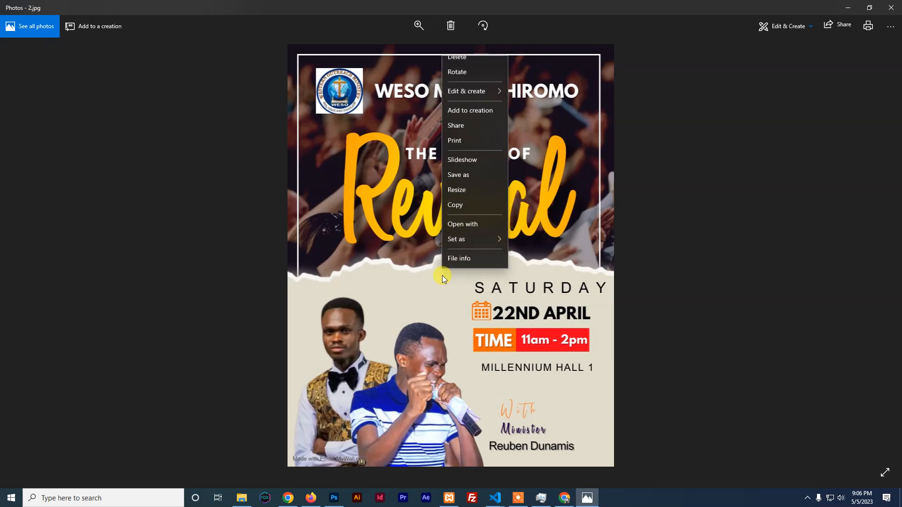
left_click(468, 217)
left_click(334, 498)
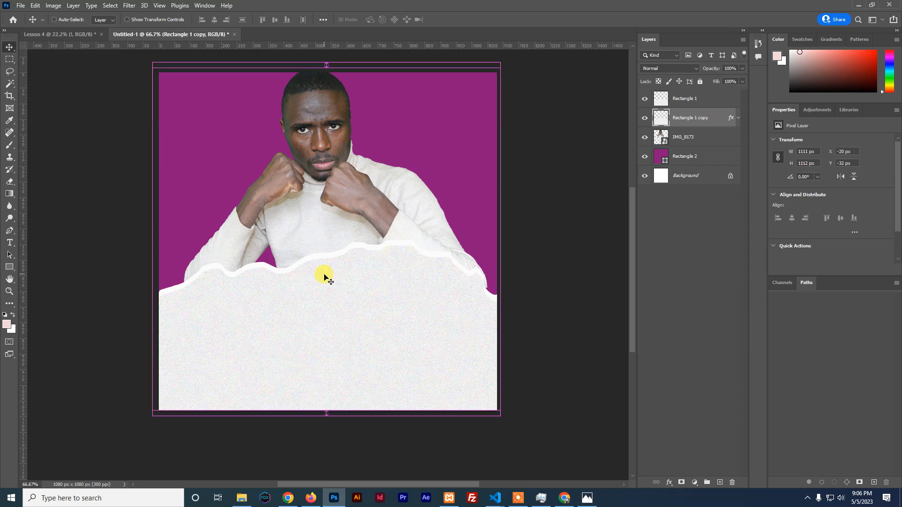
key("ctrl+v")
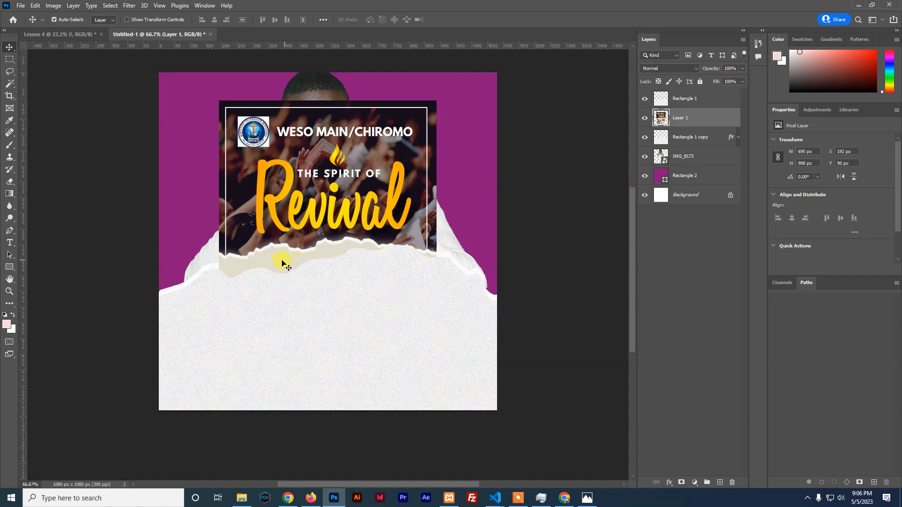
left_click_drag(319, 158, 421, 142)
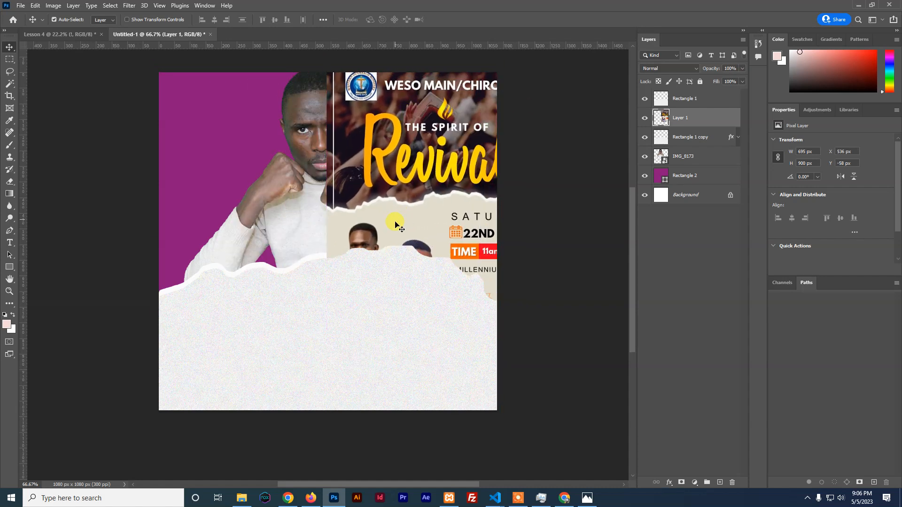
Give Rectangle 1 a beige #e0ddcc Color Overlay sampled from the flyer, then hide Layer 1
left_click(368, 305)
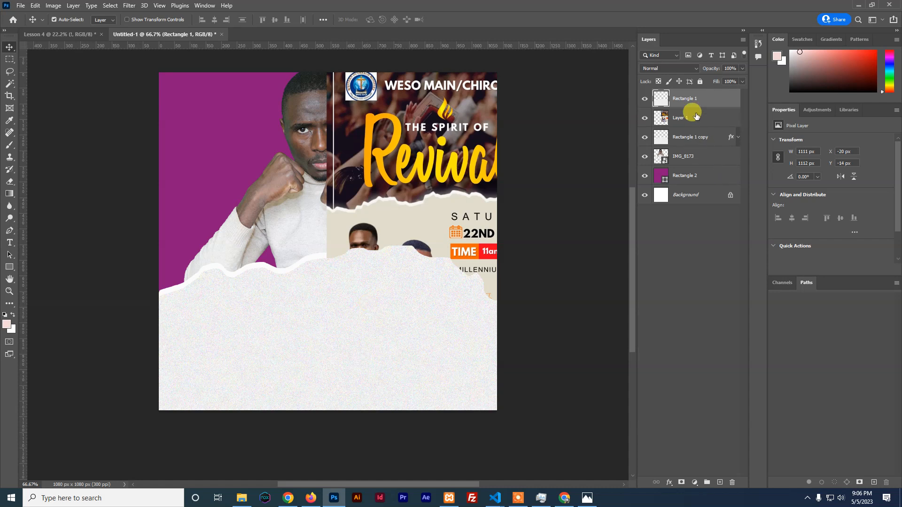
left_click(669, 482)
left_click(689, 447)
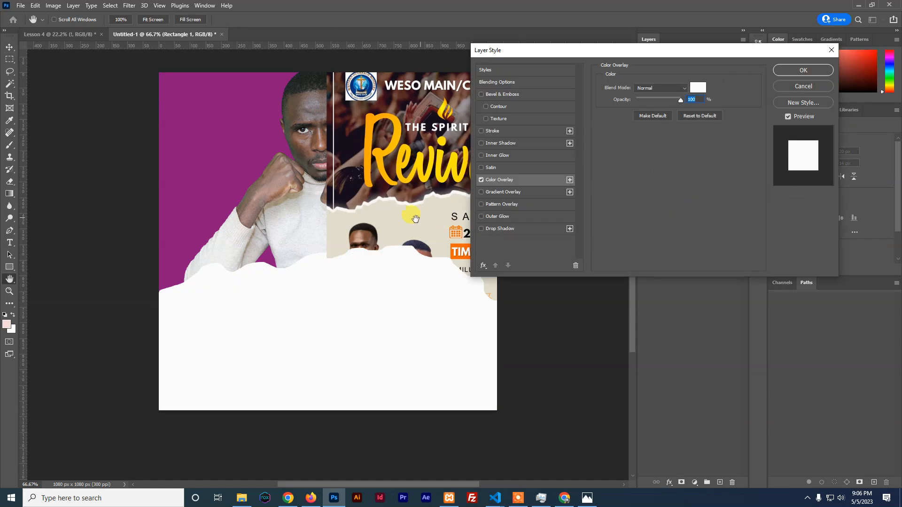
left_click(698, 88)
left_click(399, 225)
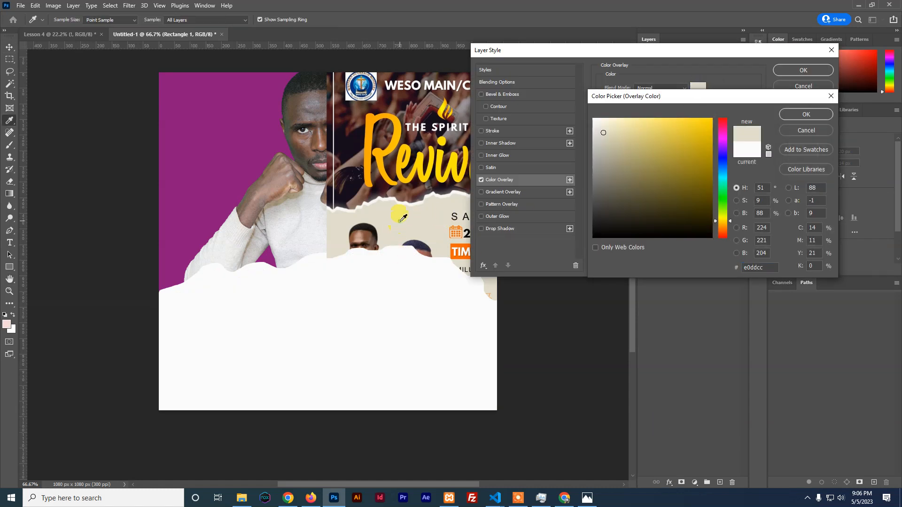
left_click(805, 114)
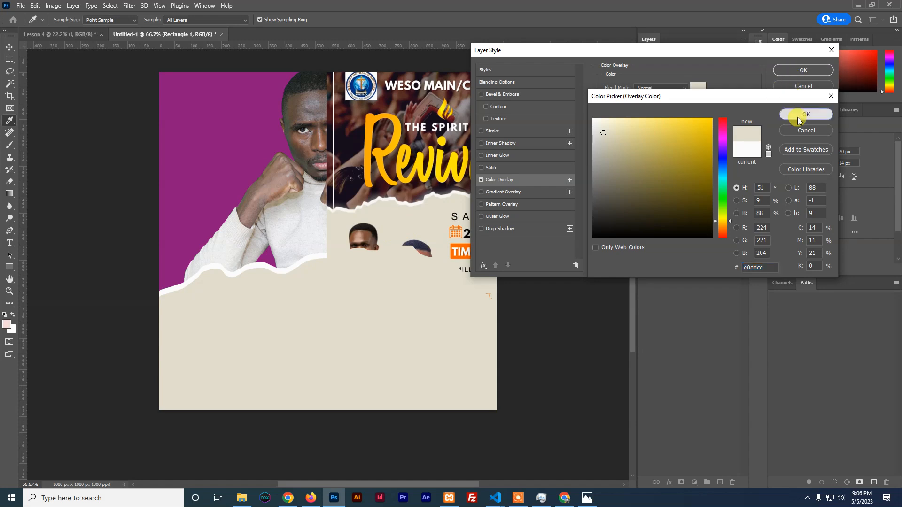
left_click(803, 70)
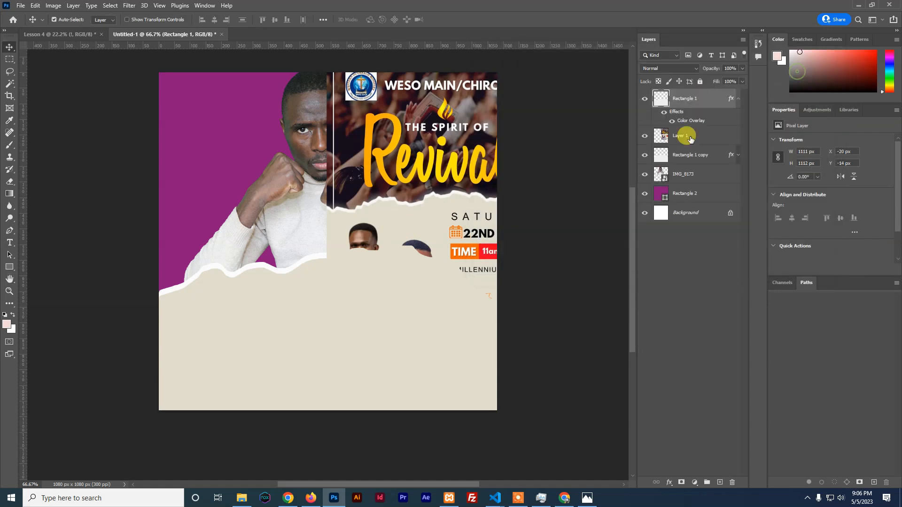
left_click(644, 137)
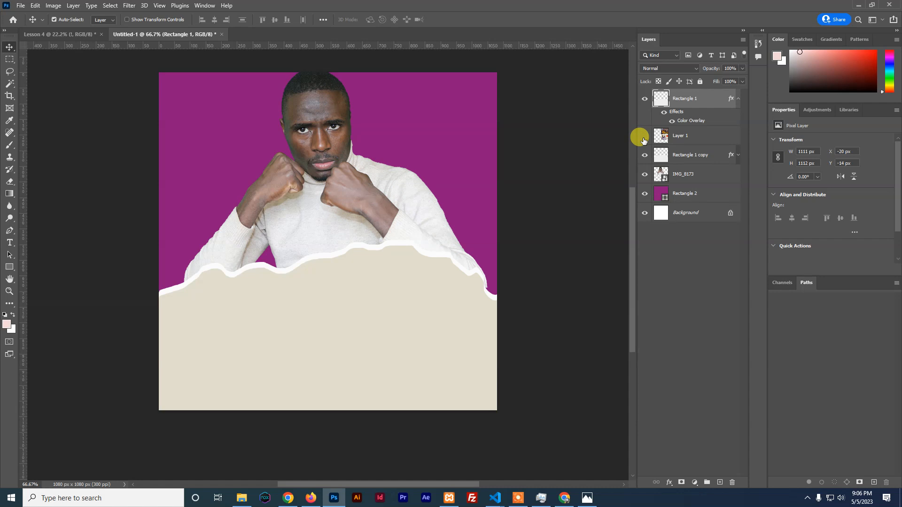
left_click(682, 192)
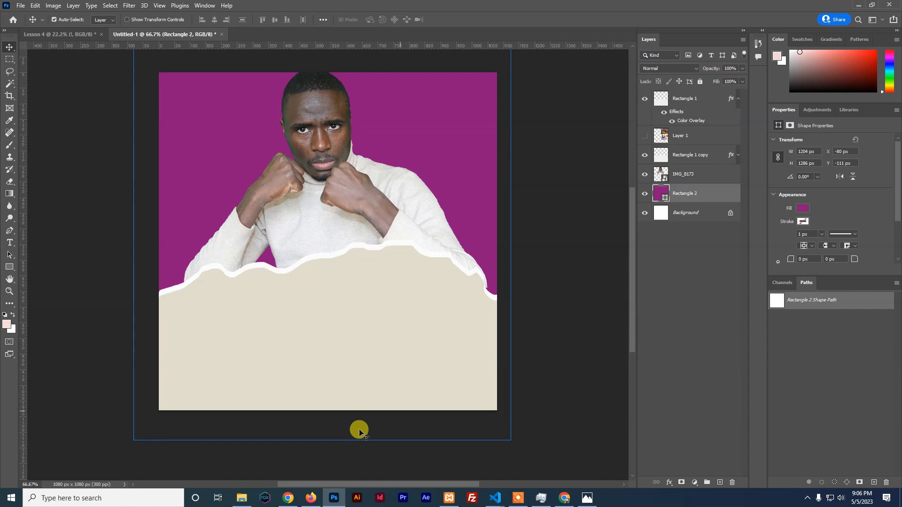
Search Google Images for 'worship bg' in Firefox
left_click(311, 498)
left_click(516, 30)
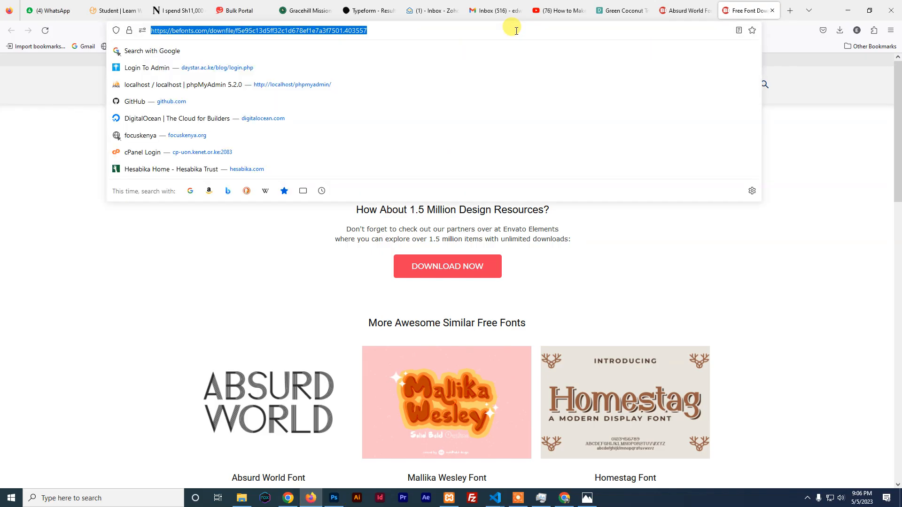
type("worship bg")
key("Return")
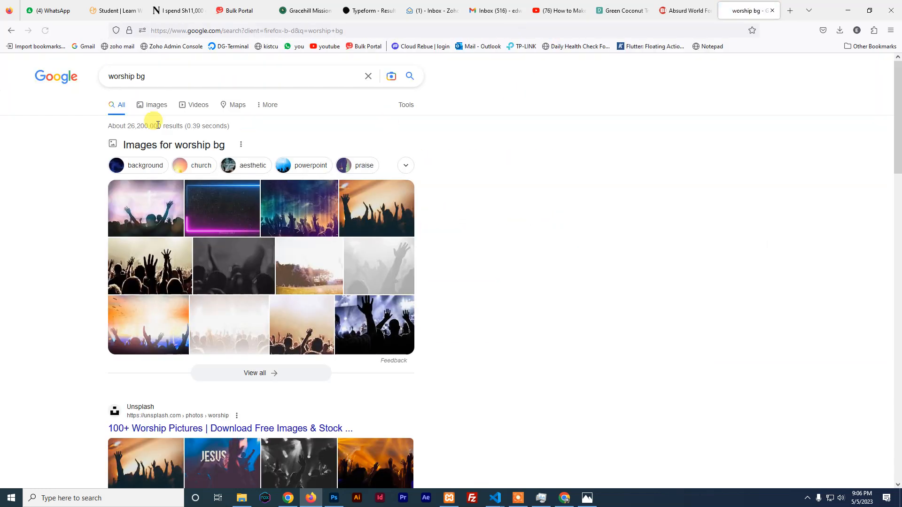
left_click(147, 107)
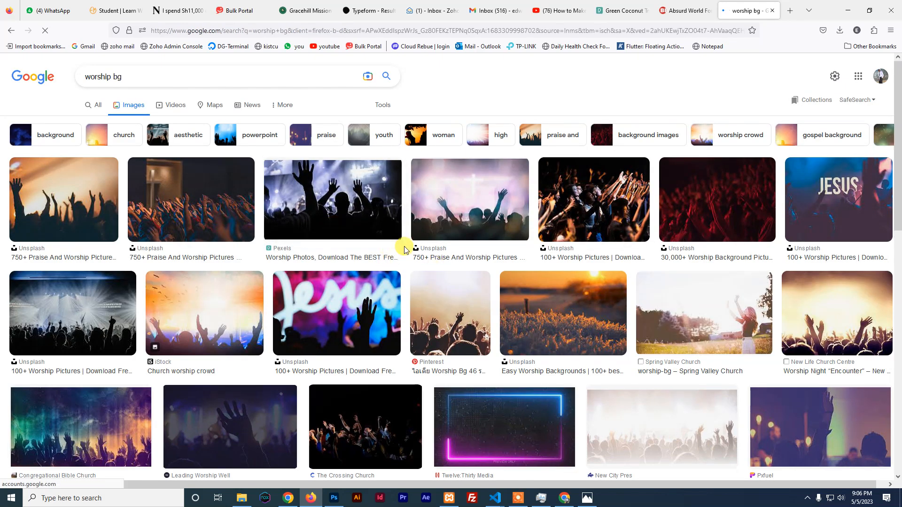
Copy the blue JESUS concert photo from its preview to the clipboard
left_click(844, 207)
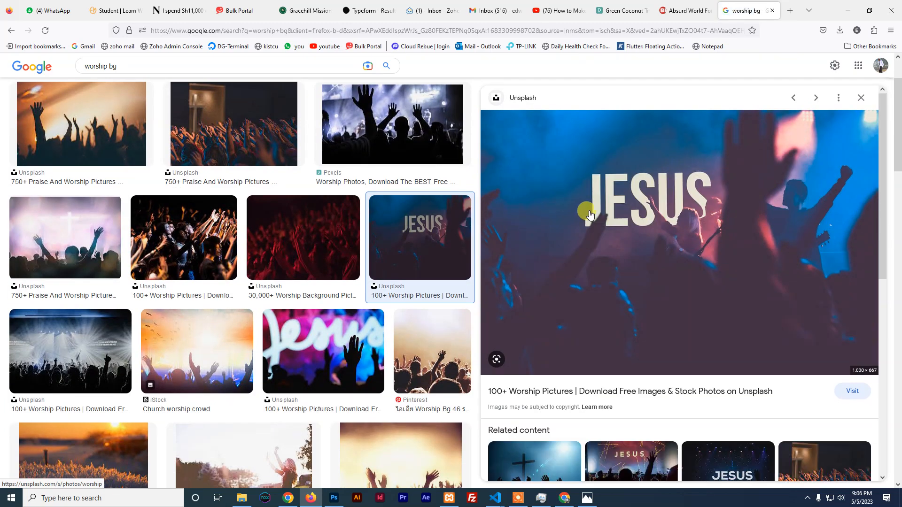
right_click(649, 186)
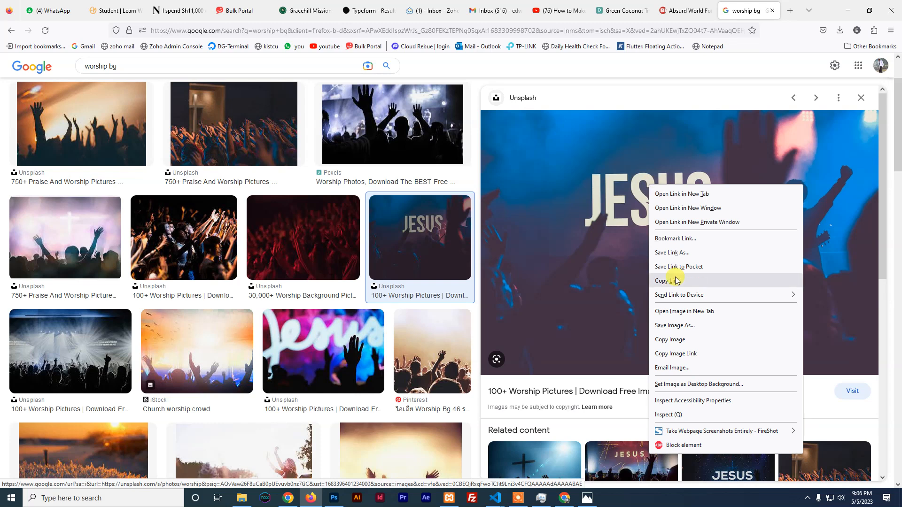
left_click(685, 340)
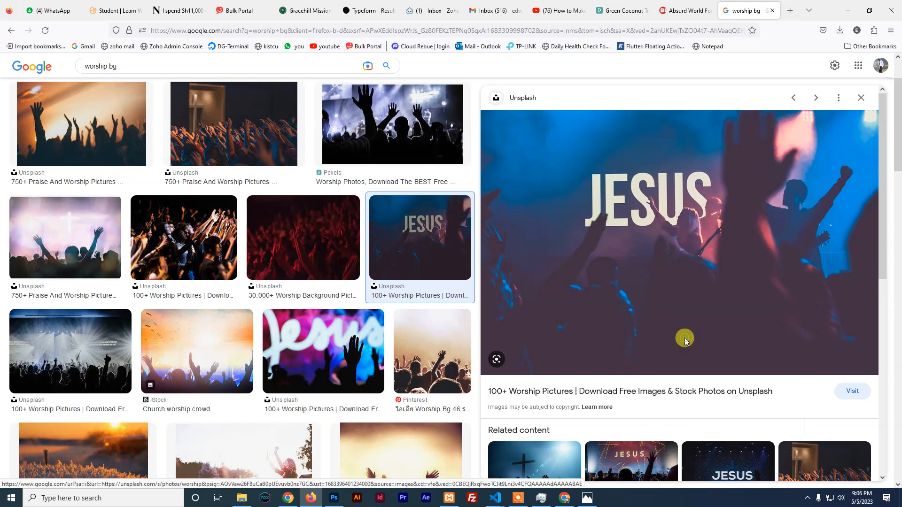
left_click(334, 499)
Paste the concert photo as Layer 2 and enlarge it to cover the poster's top
key("ctrl+v")
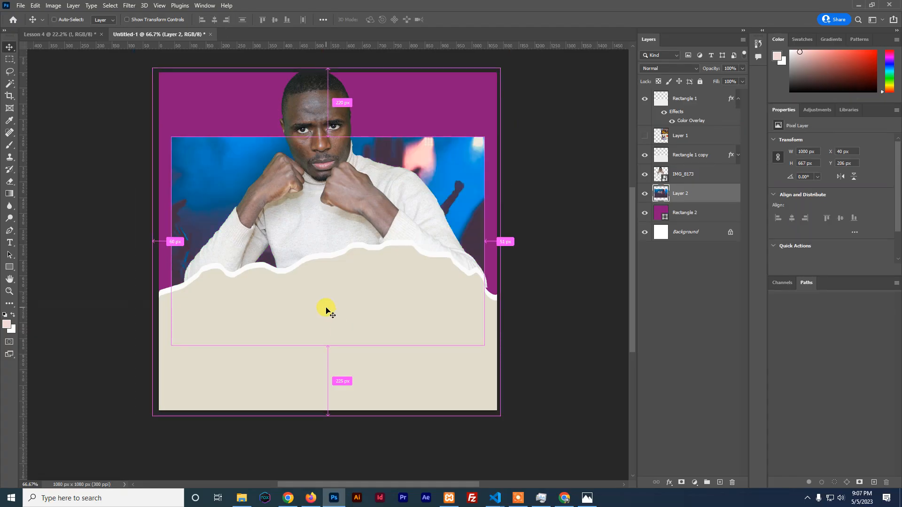
key("ctrl+t")
left_click_drag(209, 195, 193, 137)
left_click_drag(462, 280, 501, 307)
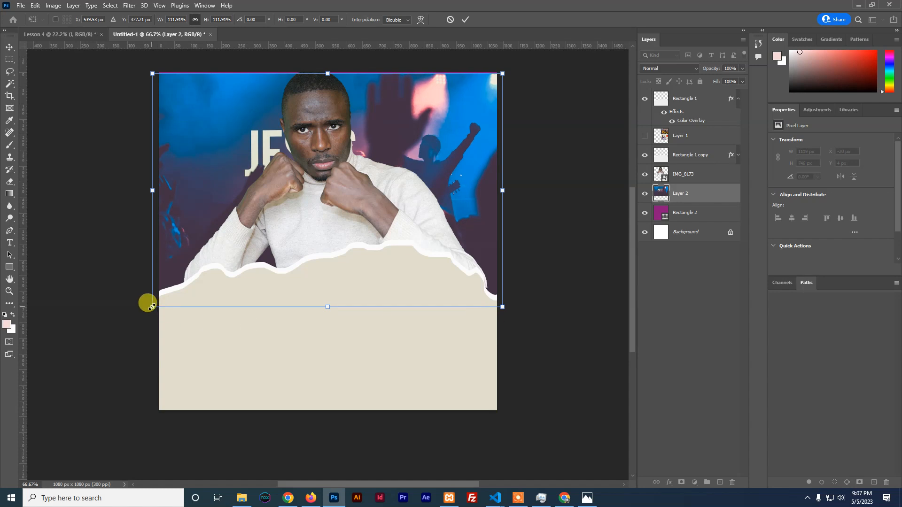
left_click_drag(152, 72, 141, 66)
left_click_drag(502, 69, 507, 66)
left_click(465, 20)
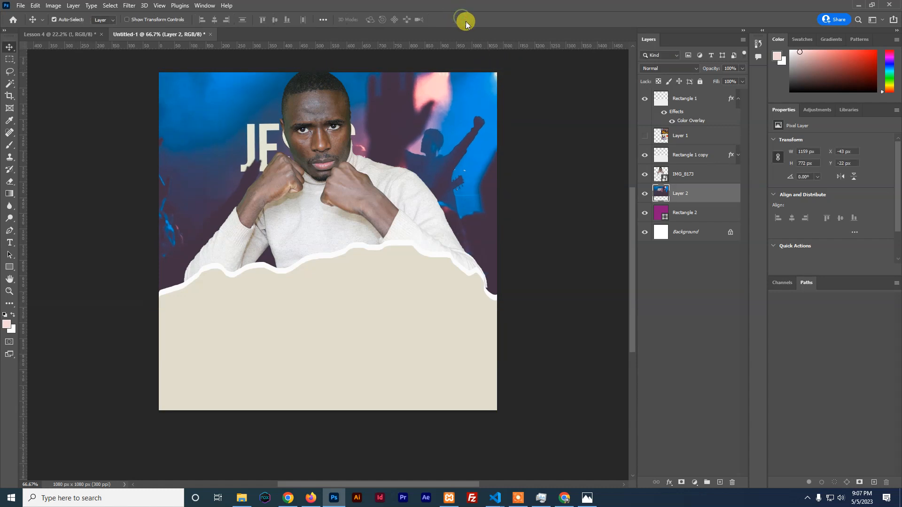
Scale the IMG_8173 man cut-out down slightly
left_click(690, 174)
key("ctrl+t")
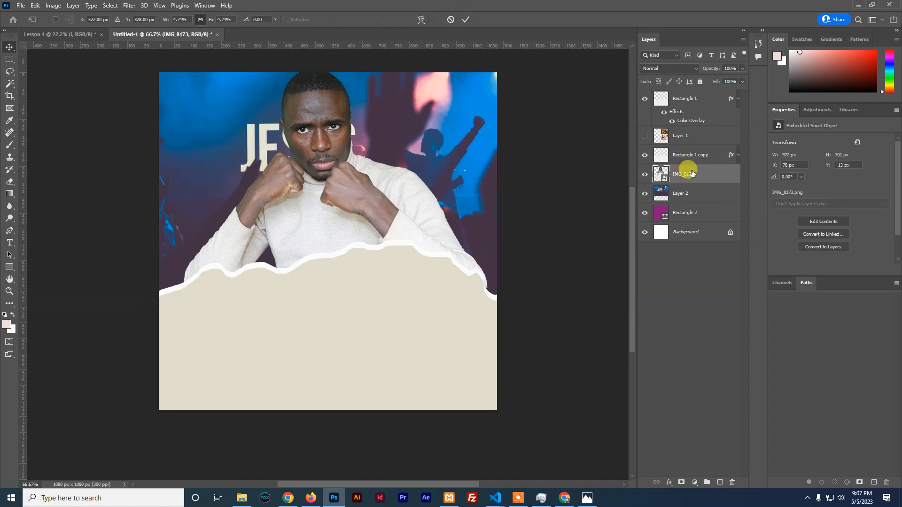
left_click_drag(491, 65, 471, 84)
left_click_drag(145, 71, 156, 78)
left_click(465, 22)
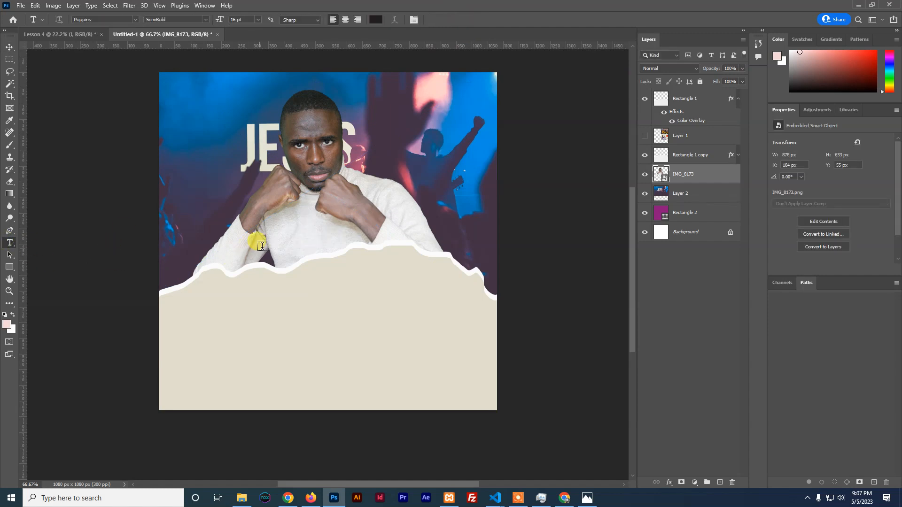
Type the word 'Fight' as a text layer over the man's chest
left_click(289, 229)
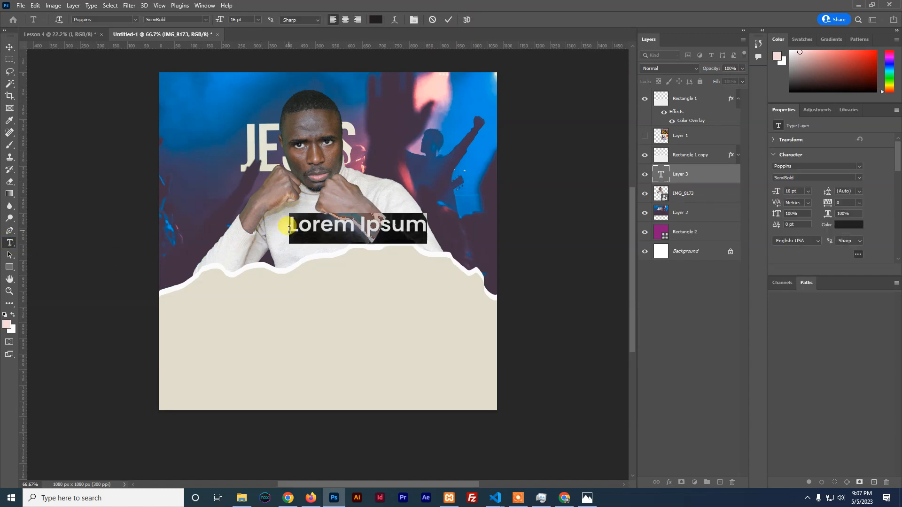
type("Good Fig")
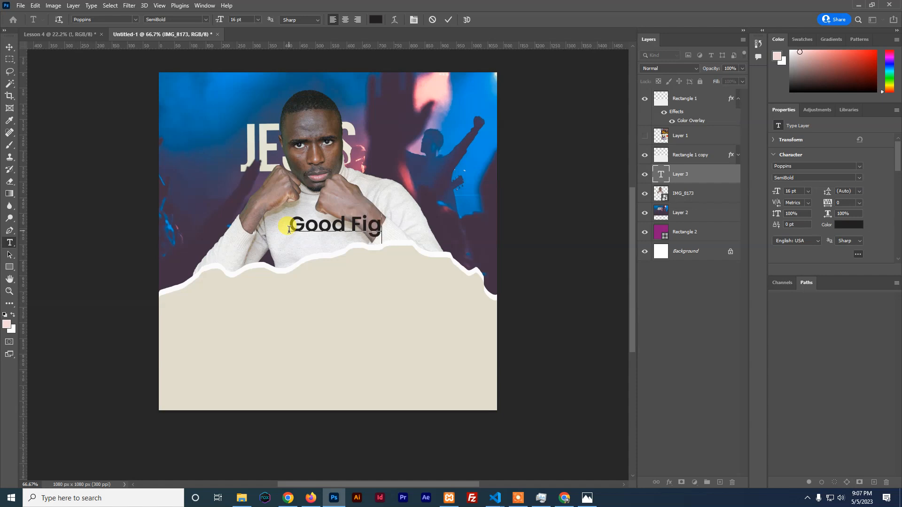
key("ctrl+a")
type("Fi")
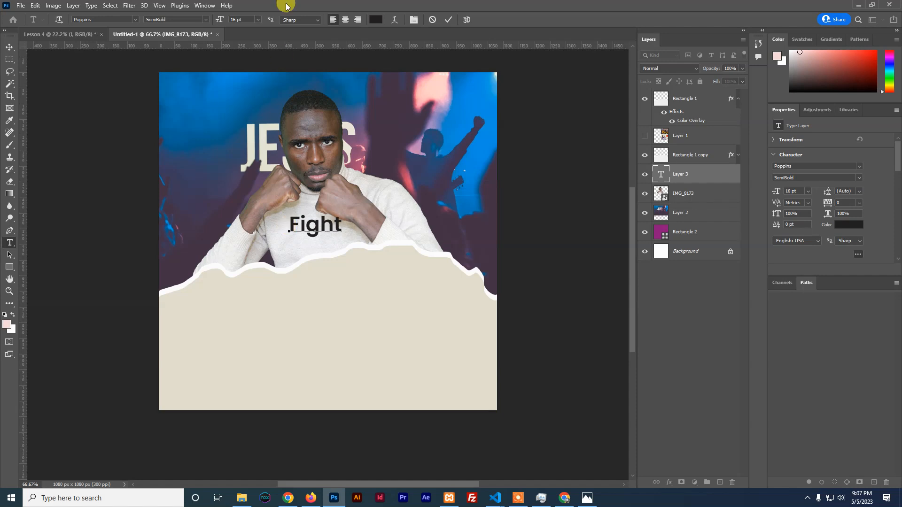
left_click(446, 20)
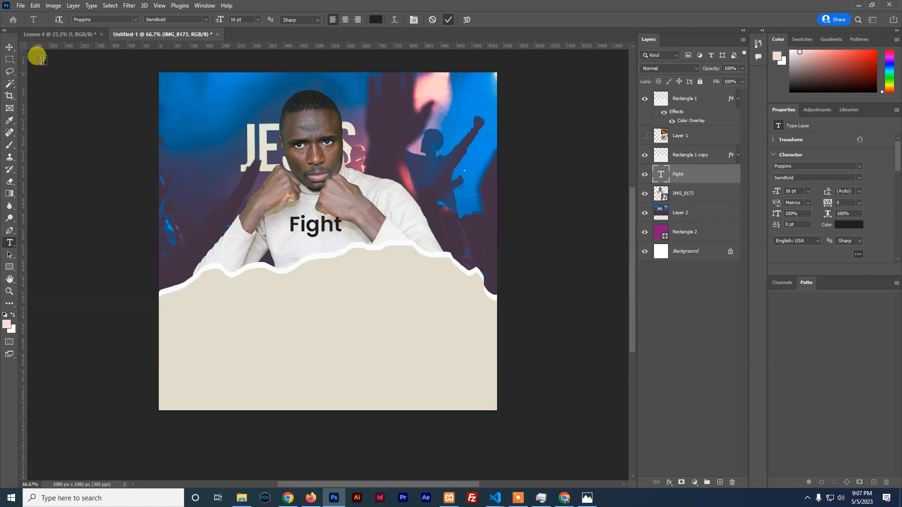
Enlarge the Fight text to about 41.9 pt and move it down onto the chest
left_click(9, 47)
key("ctrl+t")
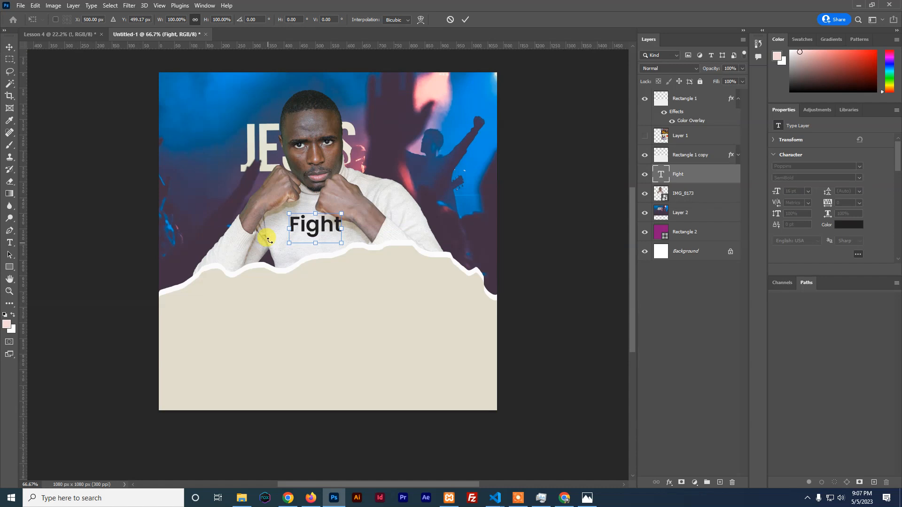
left_click_drag(341, 215, 416, 171)
left_click_drag(290, 173, 277, 165)
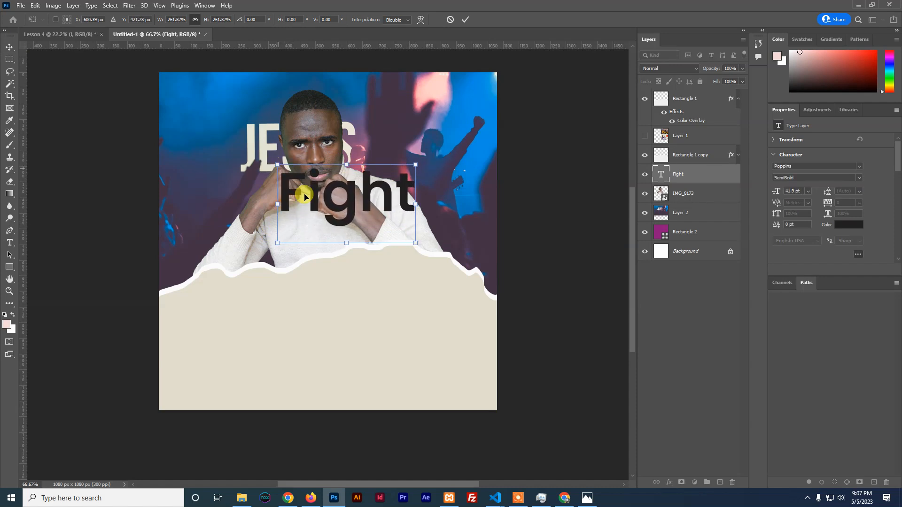
left_click_drag(328, 195, 308, 225)
left_click(464, 22)
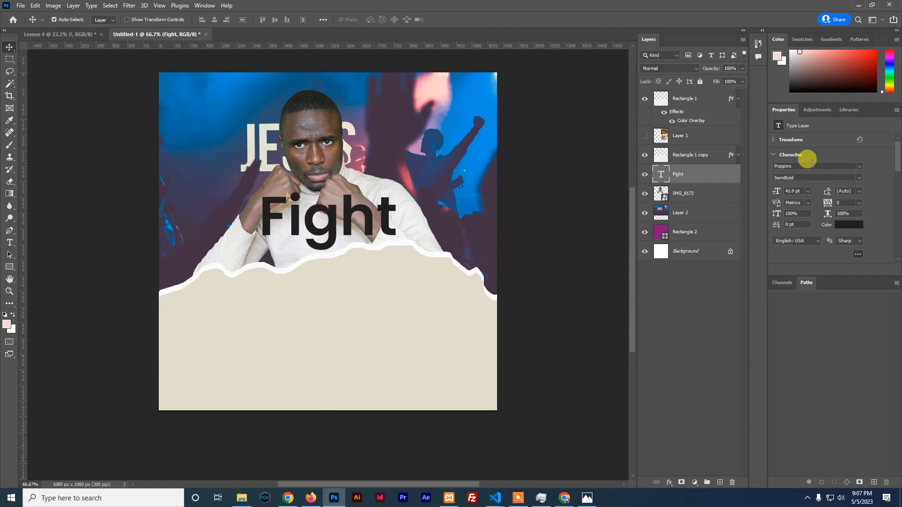
Try the Brittany Signature font on Fight and nudge the text up slightly
type("brush")
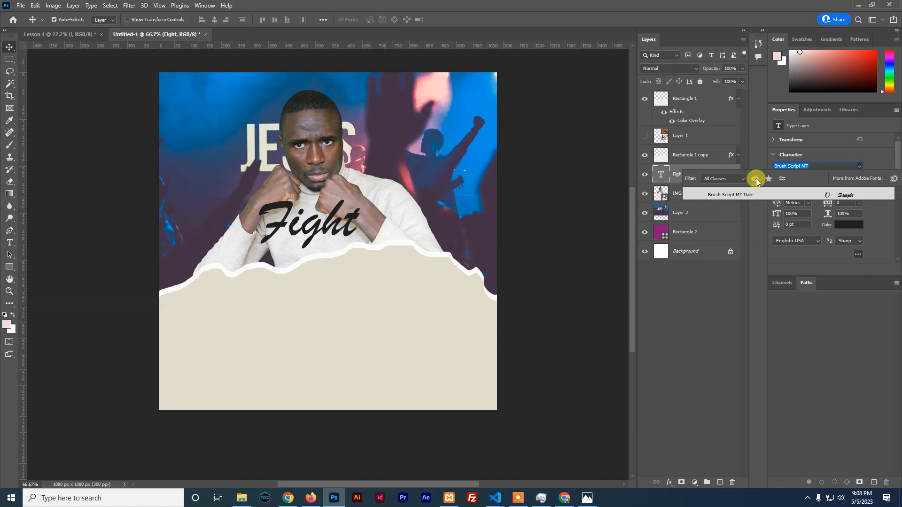
left_click(808, 164)
type("scri")
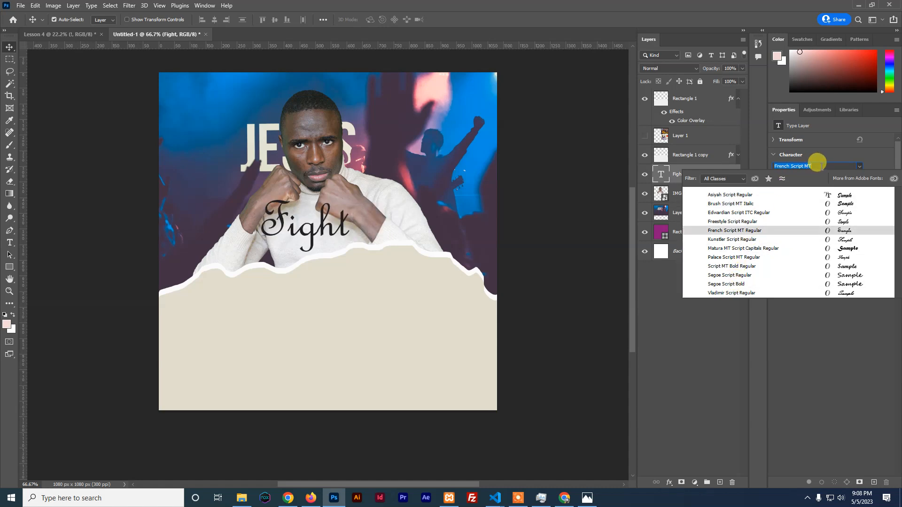
type("sig")
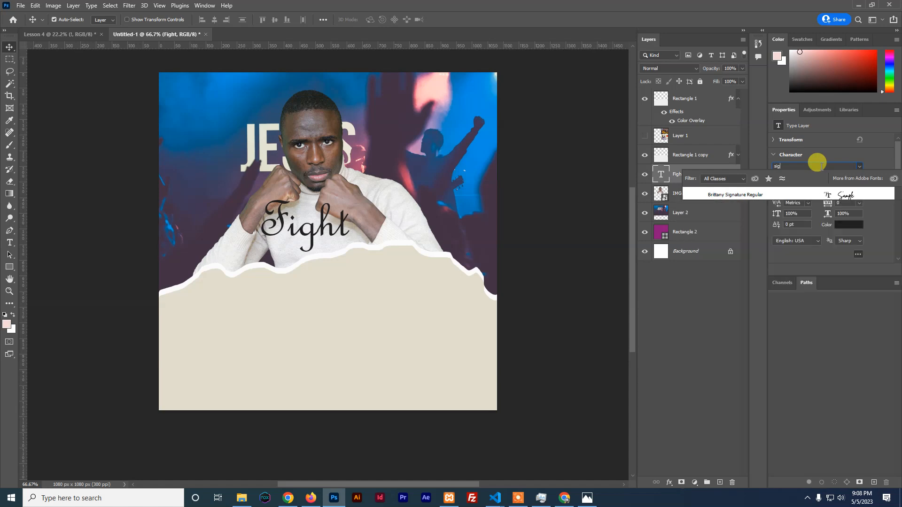
left_click(730, 195)
left_click_drag(316, 233, 318, 210)
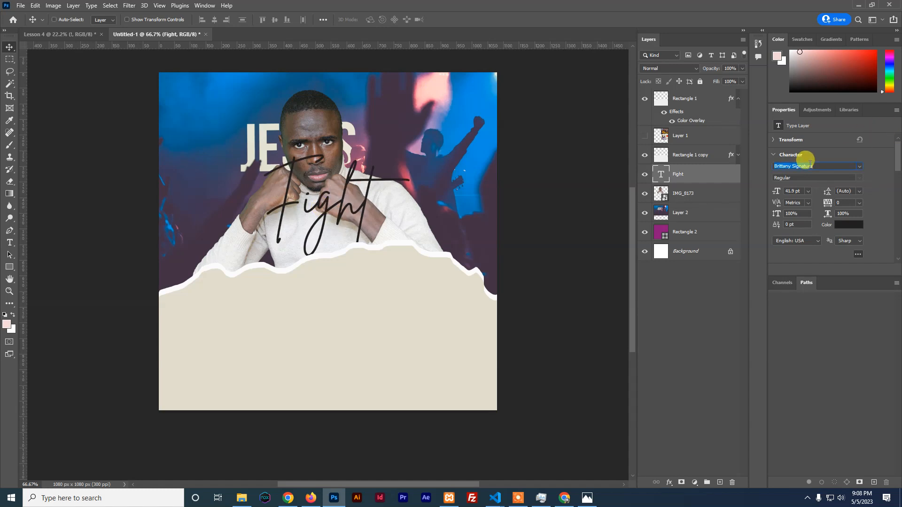
Switch the Fight text's font to Marquette
type("bri")
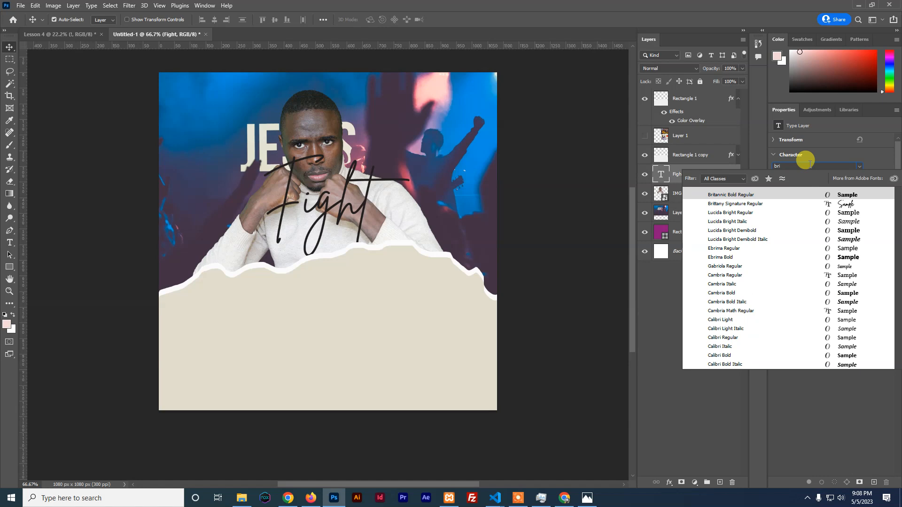
key("BackSpace")
key("BackSpace")
key("BackSpace")
type("mar")
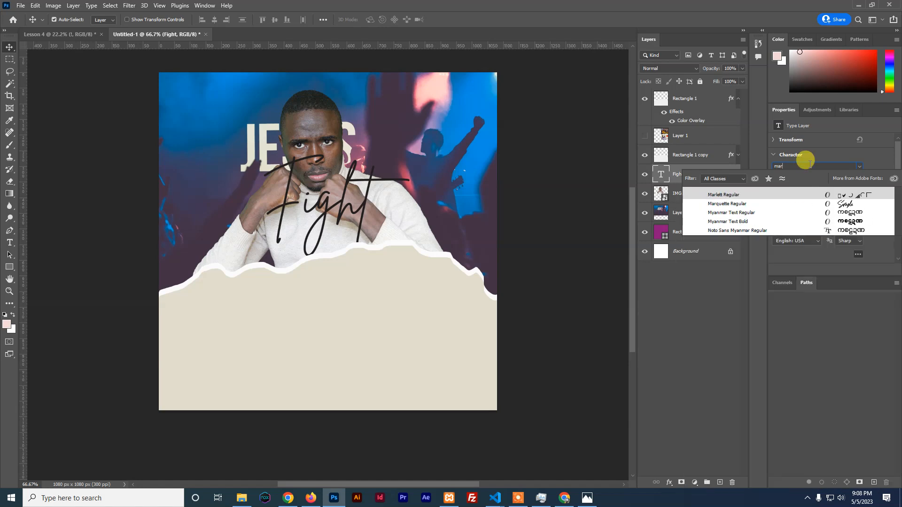
left_click(735, 204)
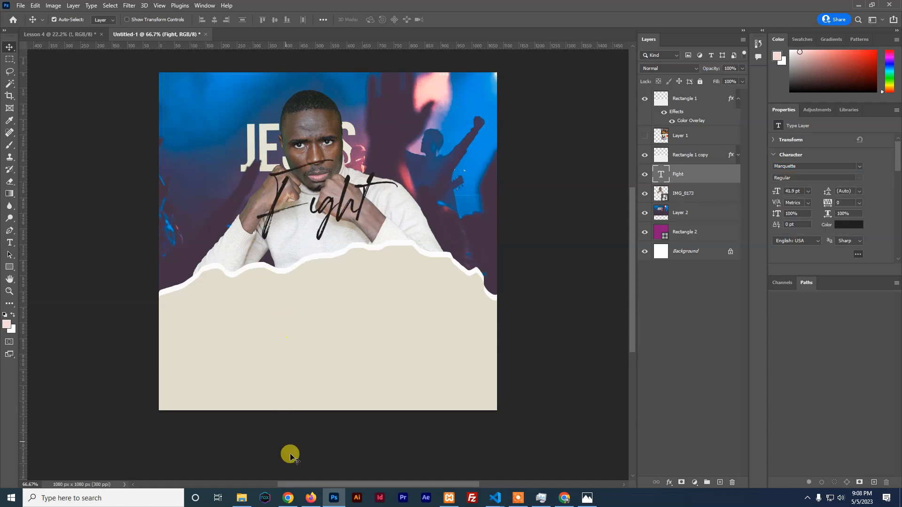
left_click(310, 498)
Browse the BeFonts Brush Fonts category
left_click(684, 10)
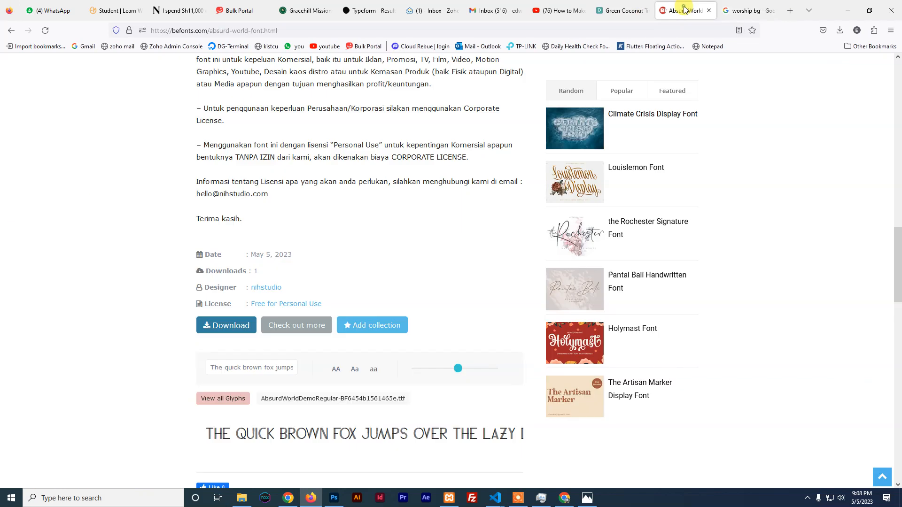
scroll(290, 218, "up", 15)
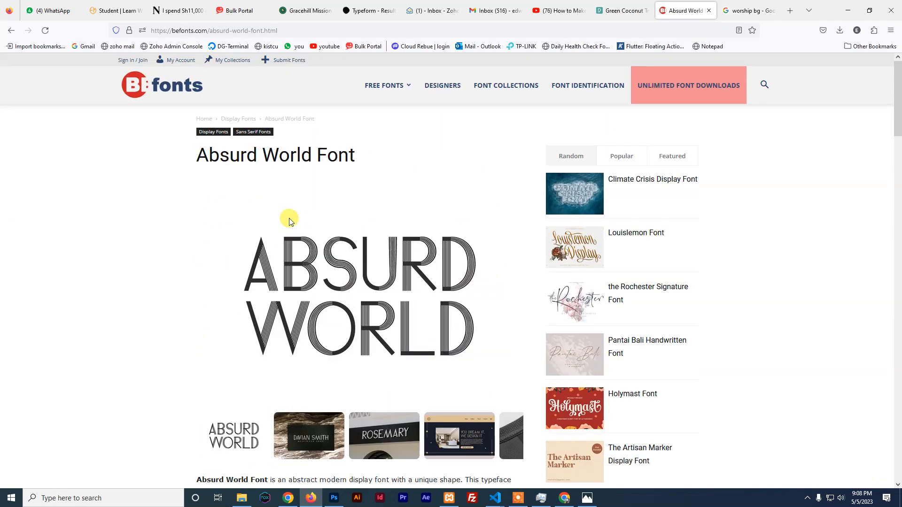
mouse_move(402, 89)
mouse_move(400, 140)
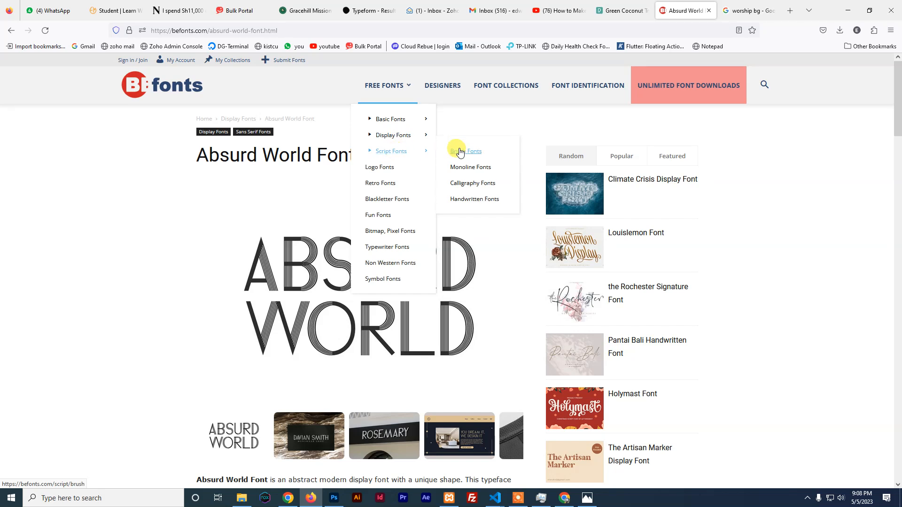
left_click(460, 151)
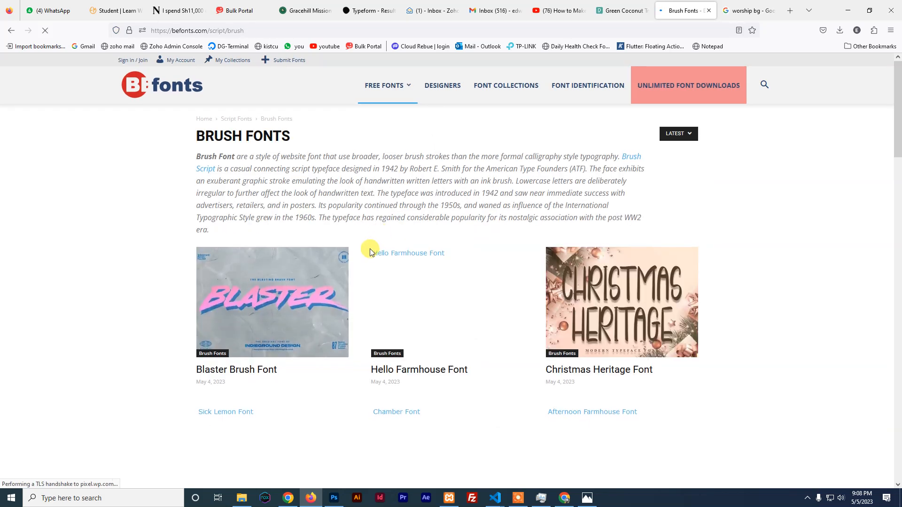
scroll(370, 250, "down", 4)
scroll(370, 249, "down", 5)
scroll(370, 249, "down", 2)
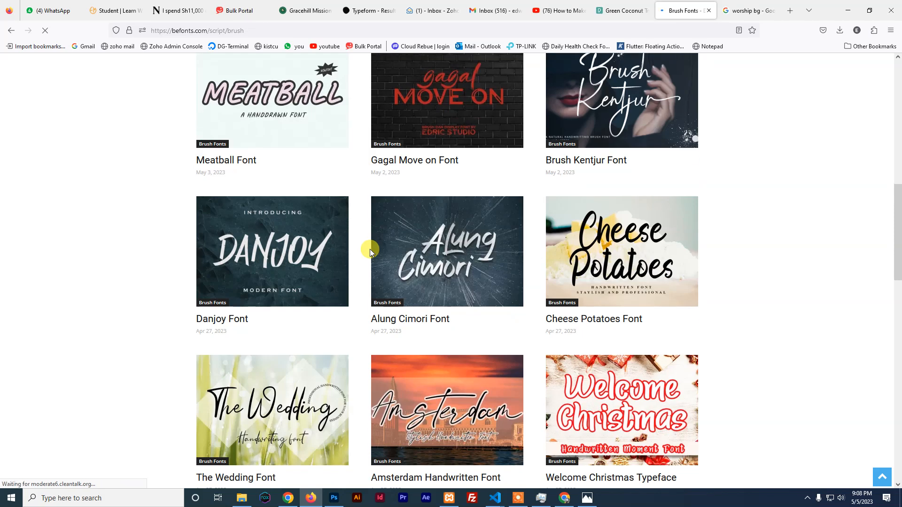
scroll(371, 249, "down", 5)
scroll(370, 249, "down", 3)
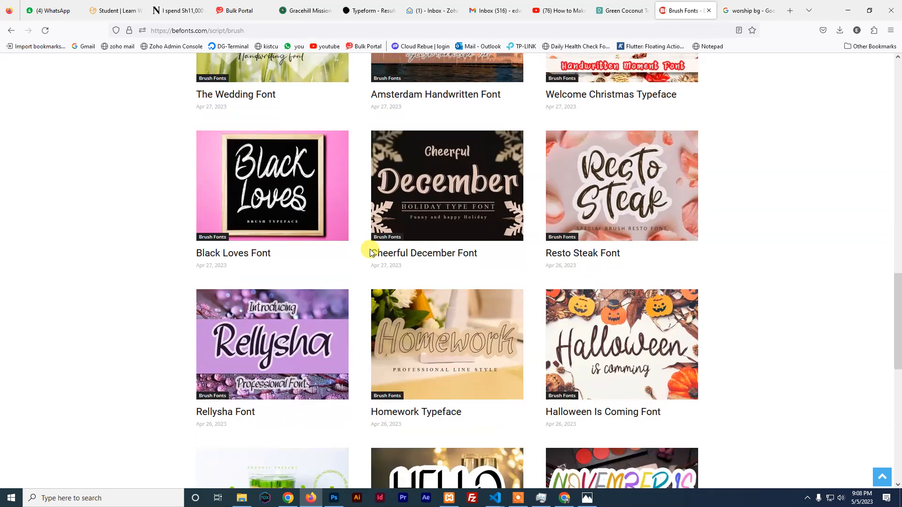
scroll(370, 249, "down", 5)
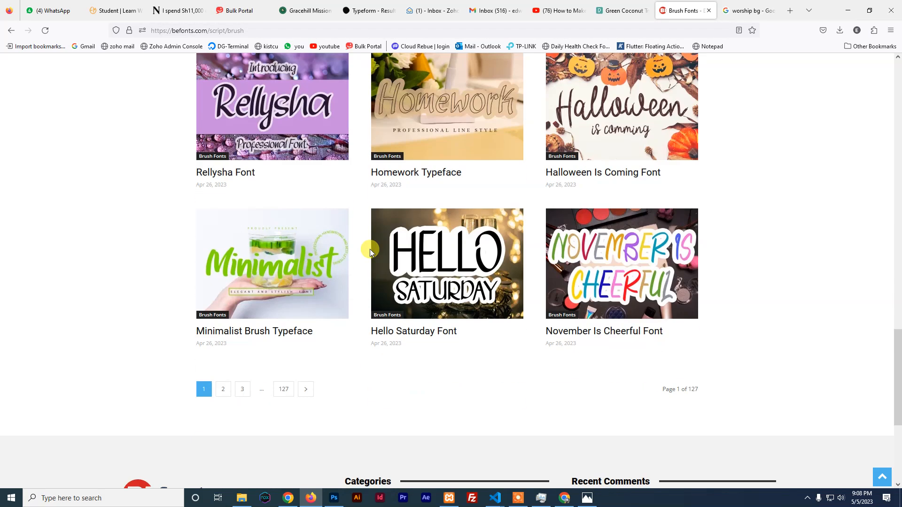
scroll(371, 249, "up", 2)
scroll(370, 252, "up", 4)
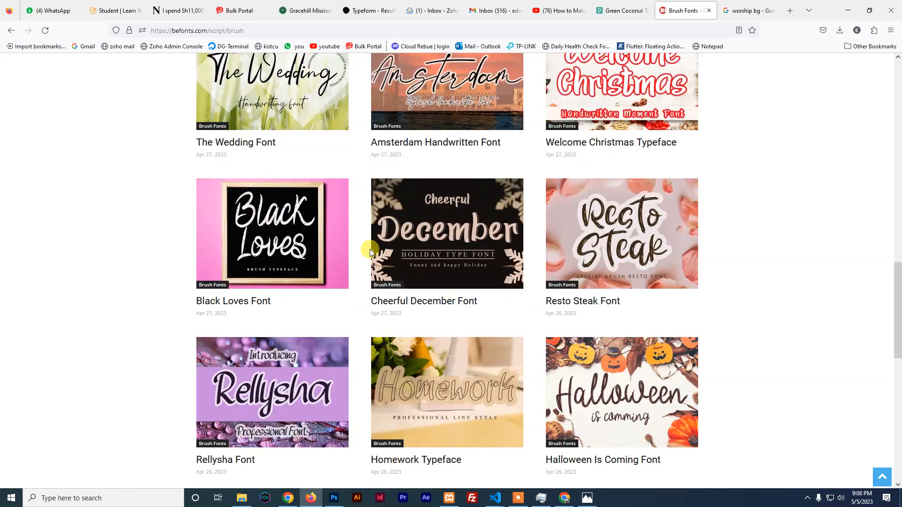
scroll(370, 249, "up", 1)
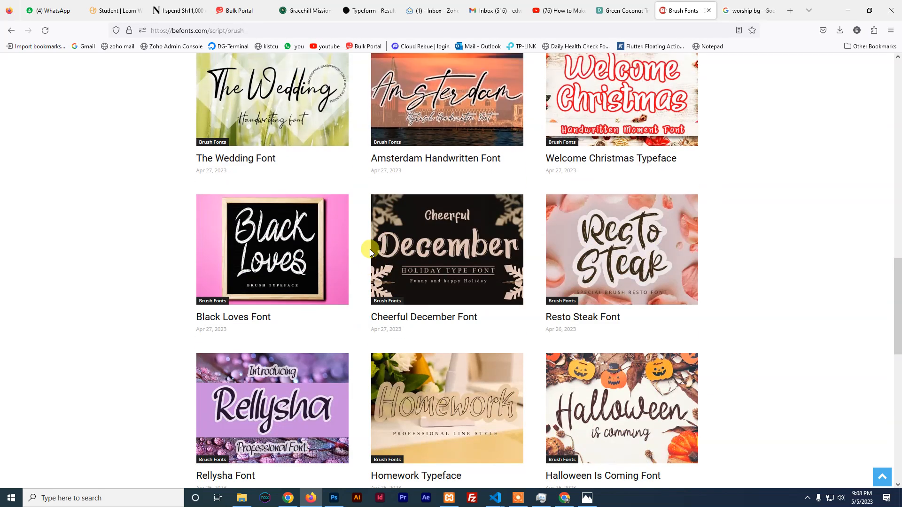
Download the Resto Steak font zip to Downloads and open it
left_click(619, 261)
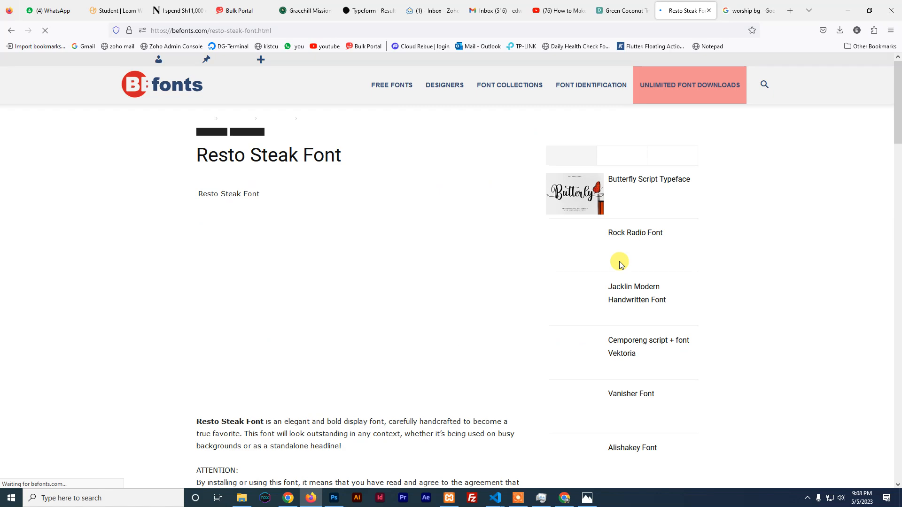
scroll(364, 281, "down", 15)
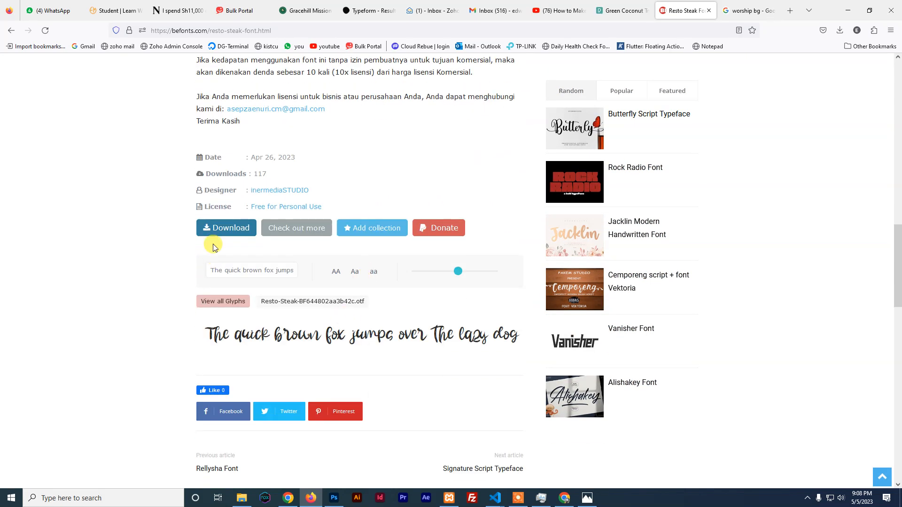
left_click(219, 227)
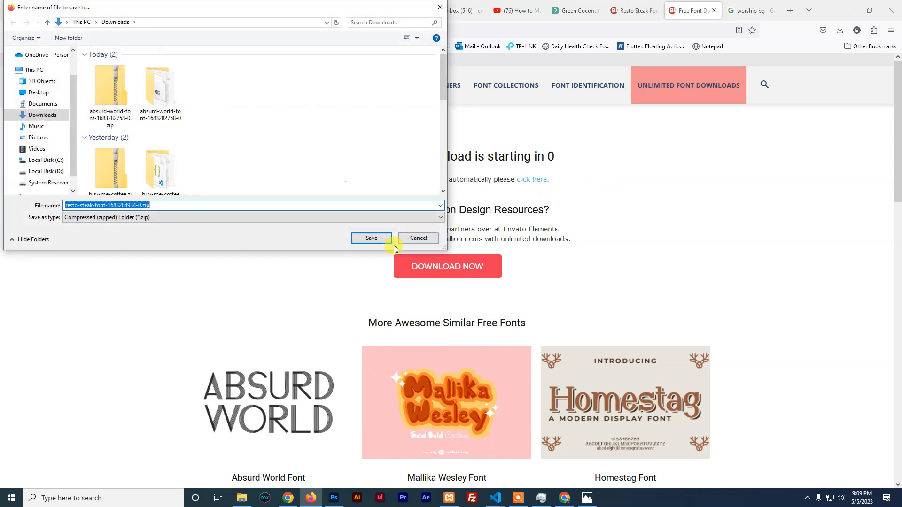
left_click(372, 239)
left_click(734, 61)
Install the Resto Steak .otf font from the downloaded zip and return to the Photoshop poster
left_click(91, 70)
double_click(91, 71)
left_click(89, 62)
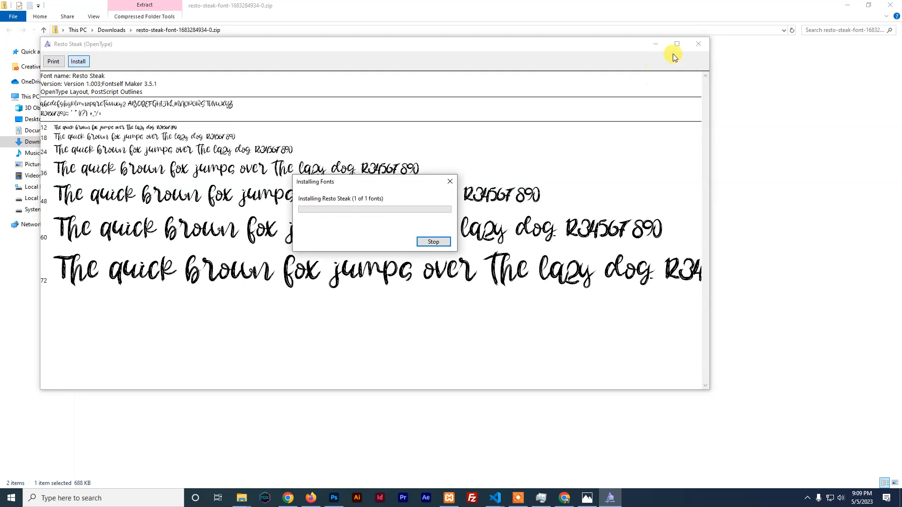
left_click(698, 44)
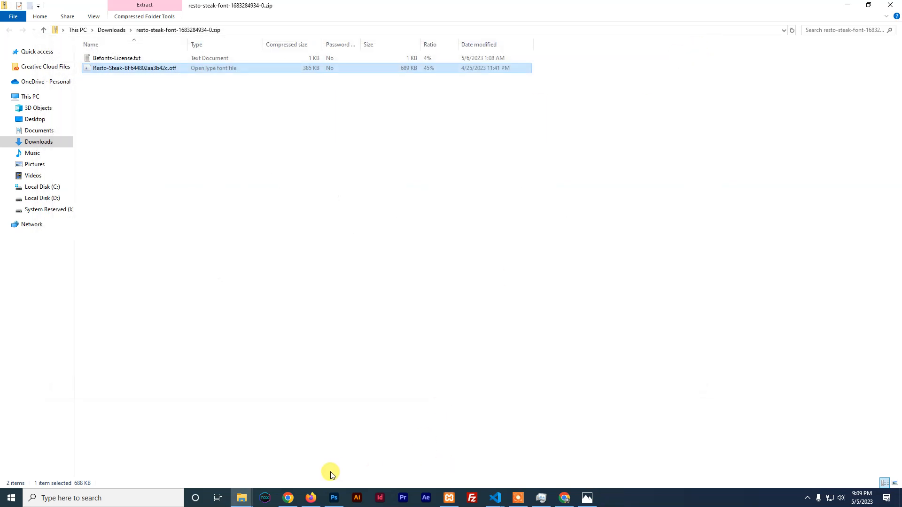
left_click(331, 498)
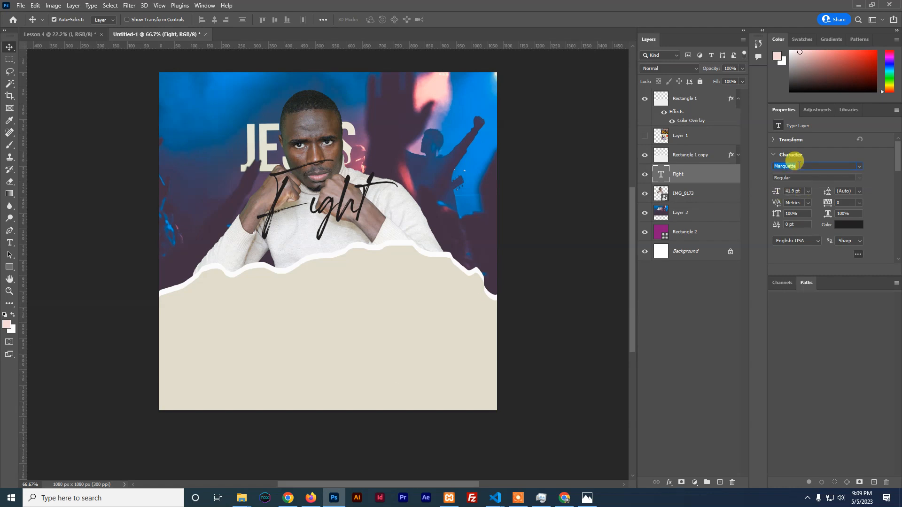
Set Fight in Resto Steak Regular, make it the top layer, and place it over the torn edge
type("Resto Steak")
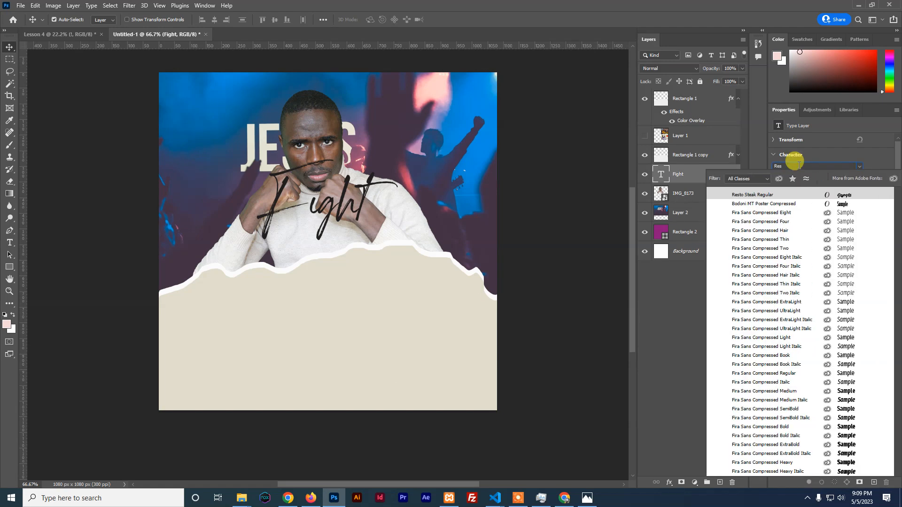
left_click(760, 196)
left_click_drag(321, 200, 327, 297)
left_click_drag(681, 178, 683, 97)
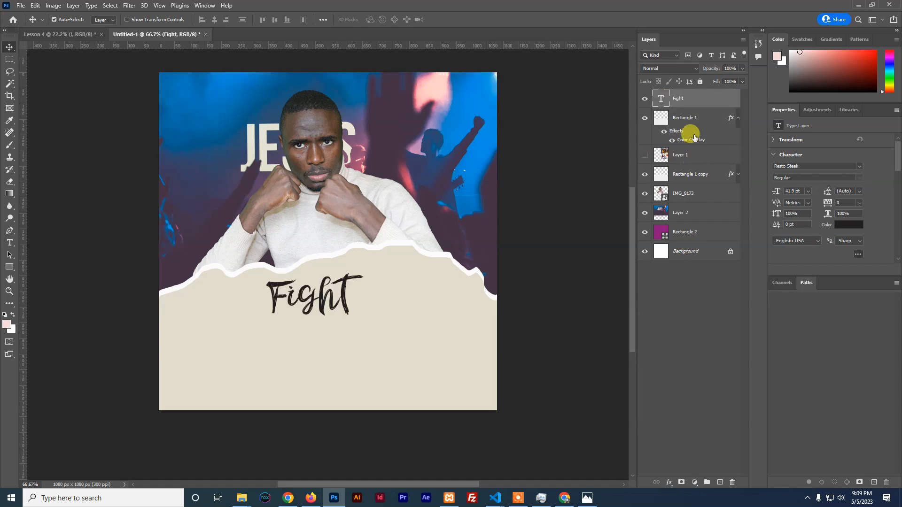
left_click_drag(327, 303, 335, 270)
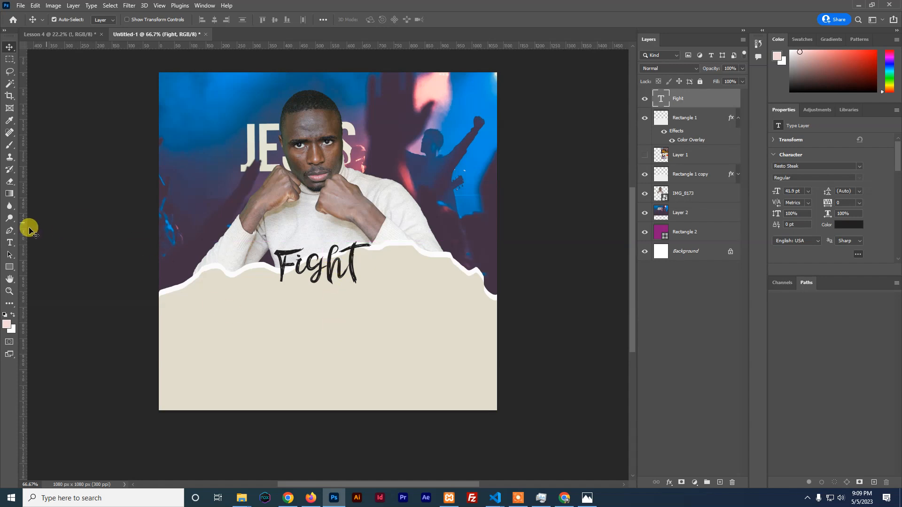
Add a 'The' text layer on the beige paper in Bebas Neue Regular
left_click(9, 242)
left_click(273, 318)
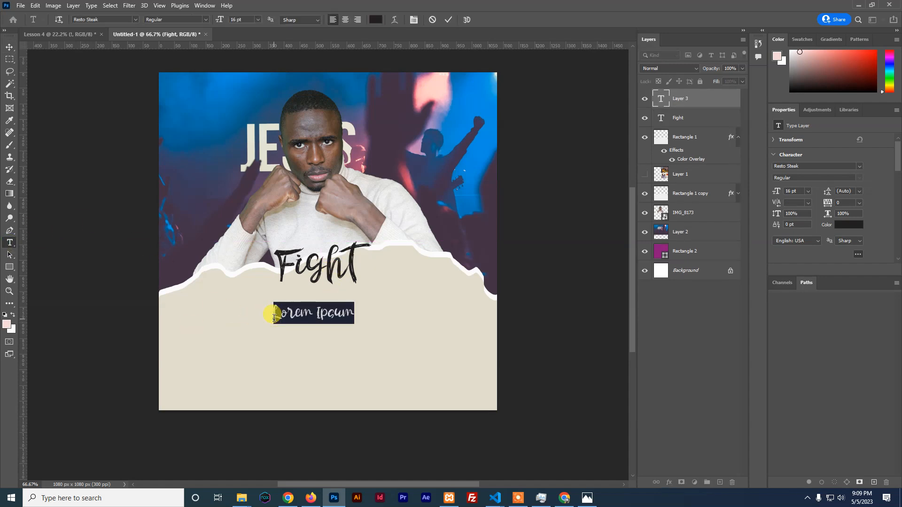
type("The")
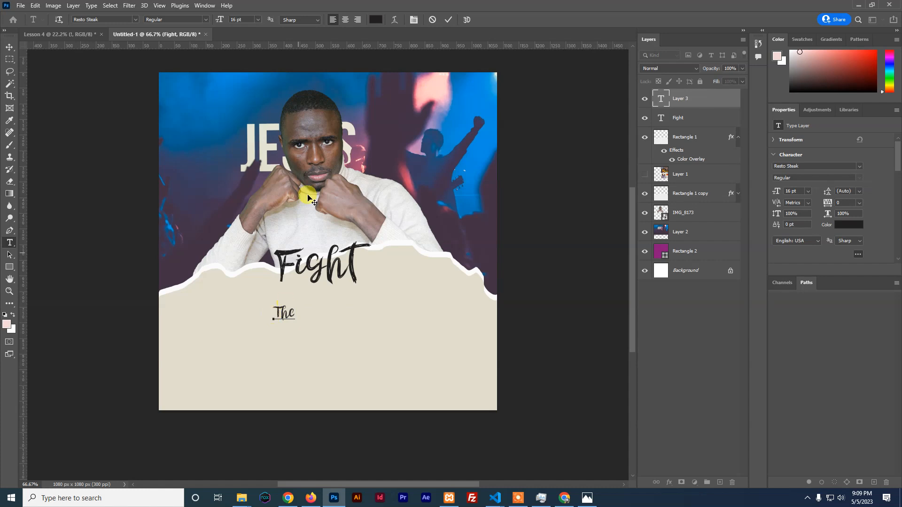
left_click(448, 19)
left_click(806, 165)
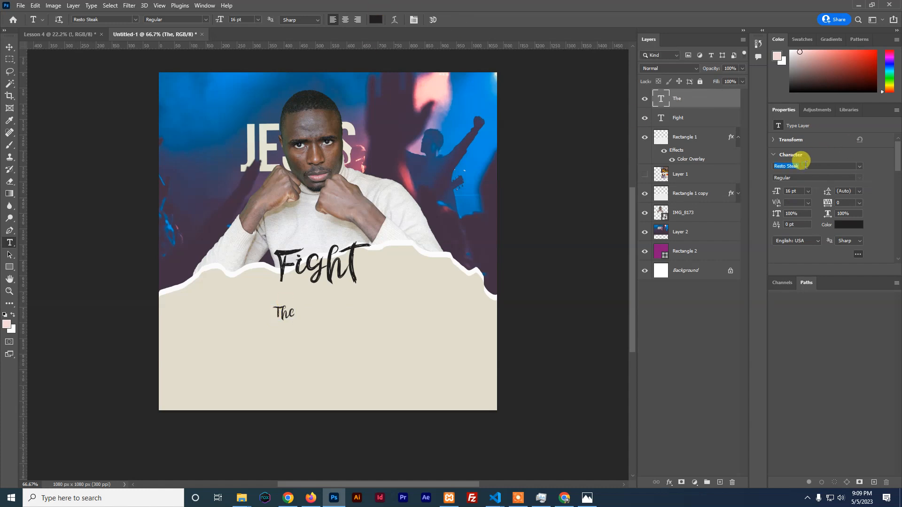
type("beb")
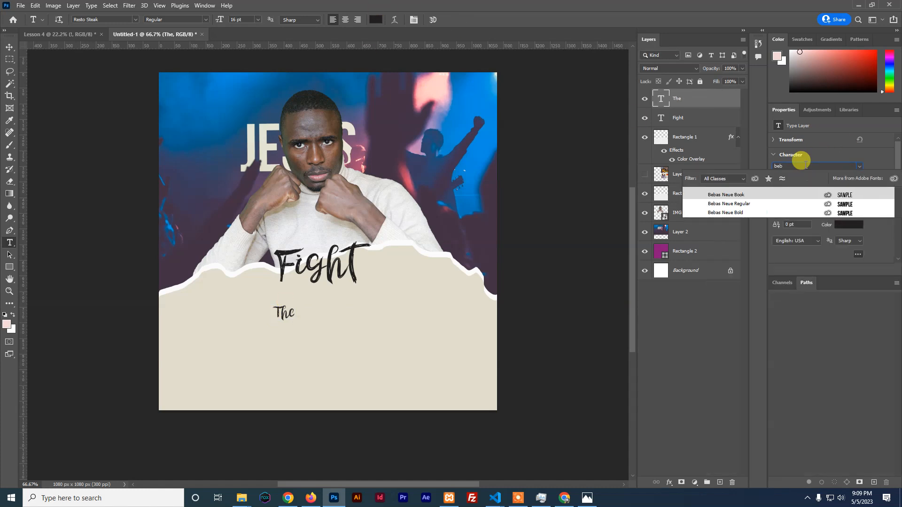
left_click(727, 209)
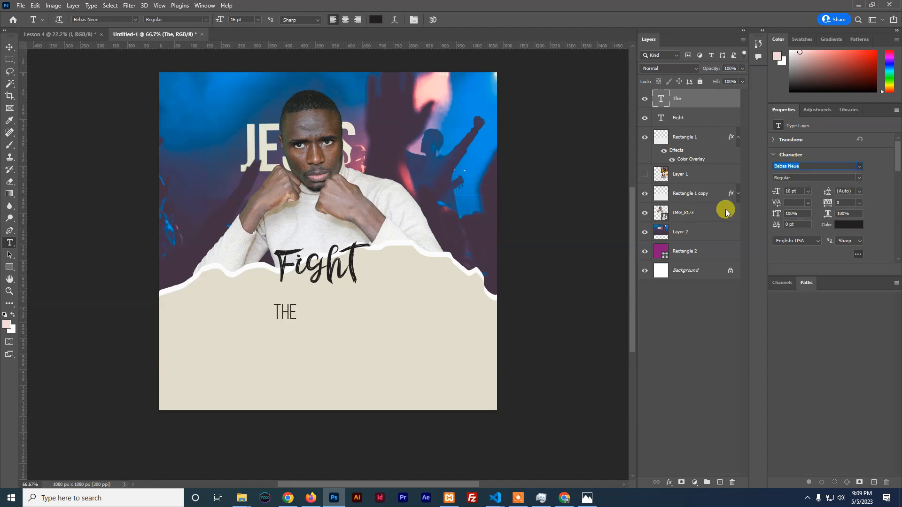
Extend it to 'THE GOOD', center it under Fight, and Alt-drag a copy of Fight below
left_click(10, 47)
left_click_drag(285, 315, 314, 303)
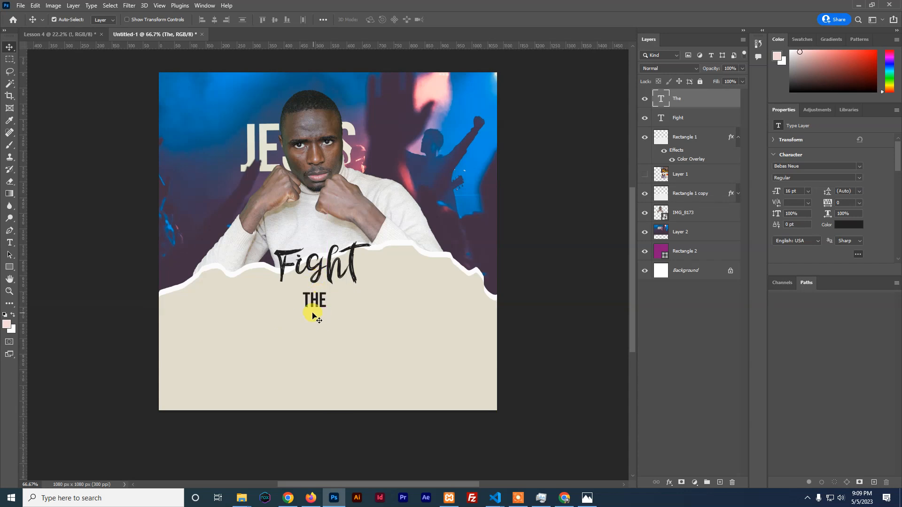
double_click(320, 303)
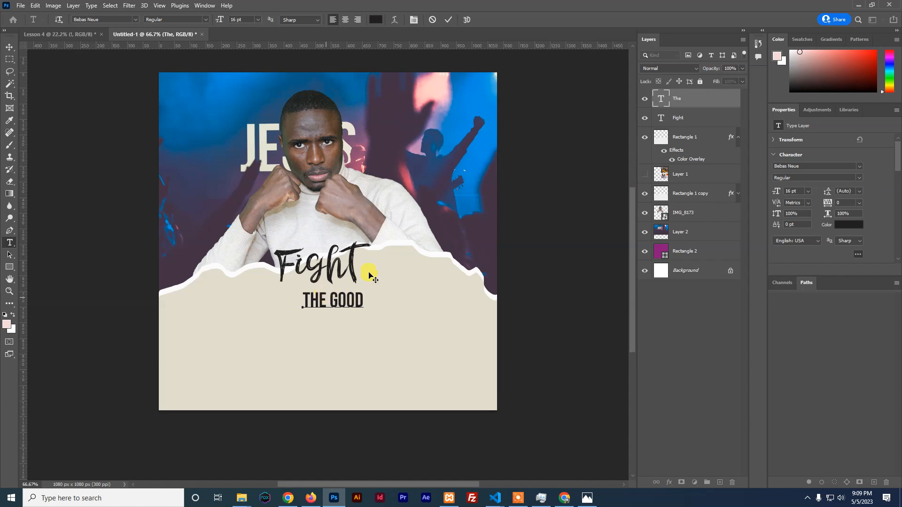
left_click(448, 20)
key("v")
left_click_drag(339, 305, 325, 300)
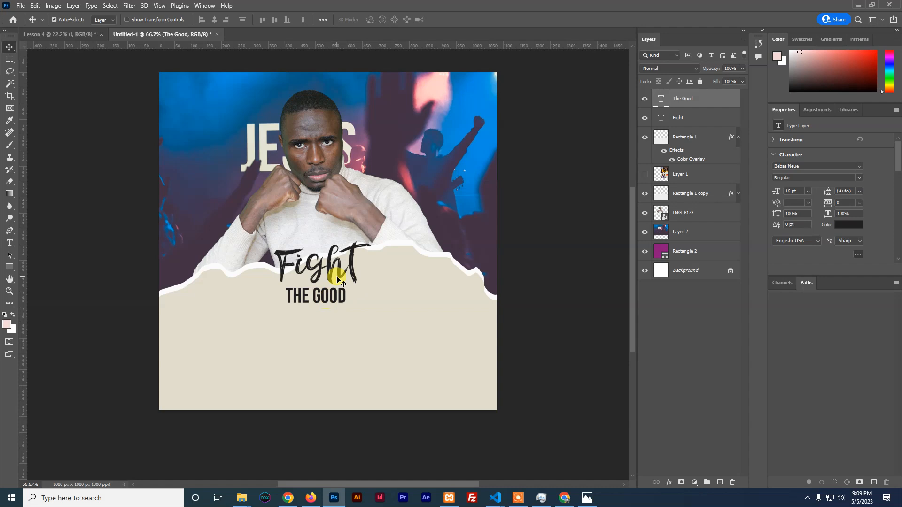
left_click(332, 277)
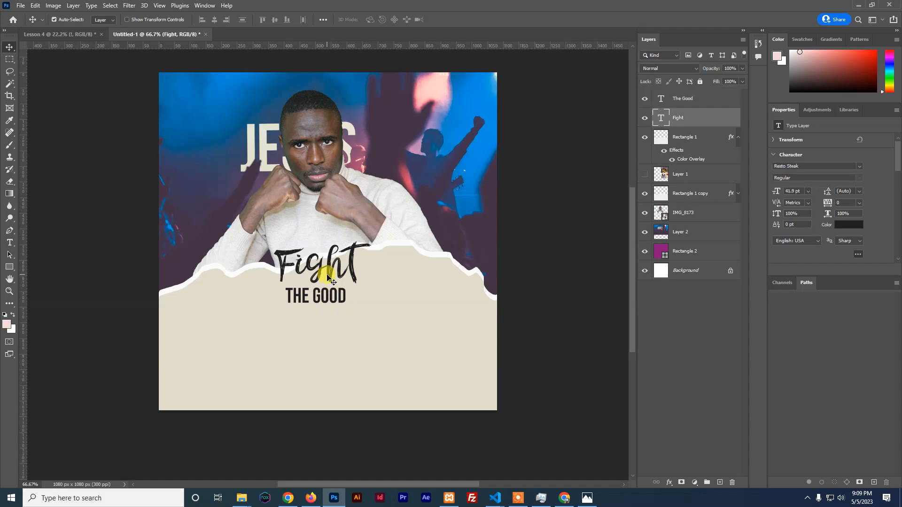
left_click_drag(331, 278, 330, 335)
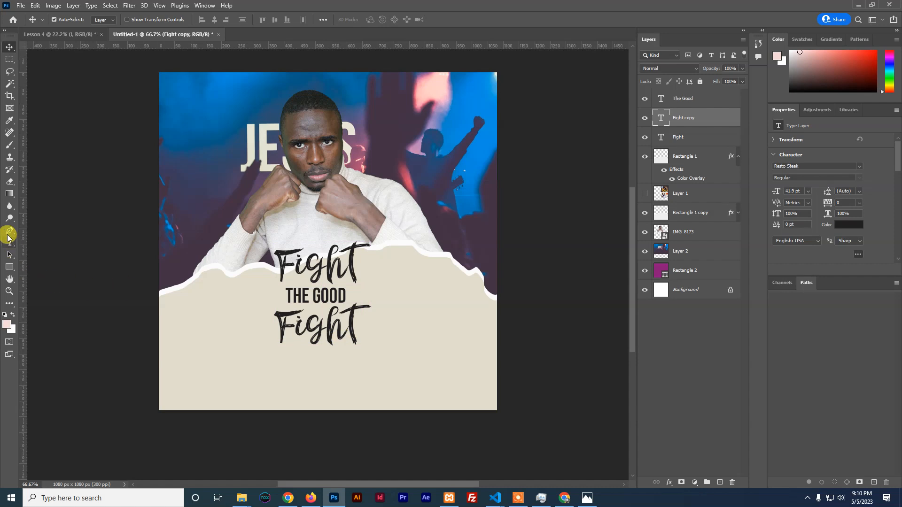
Draw a thin rectangle underline below the second Fight, then delete it
left_click(10, 266)
left_click_drag(274, 350, 363, 351)
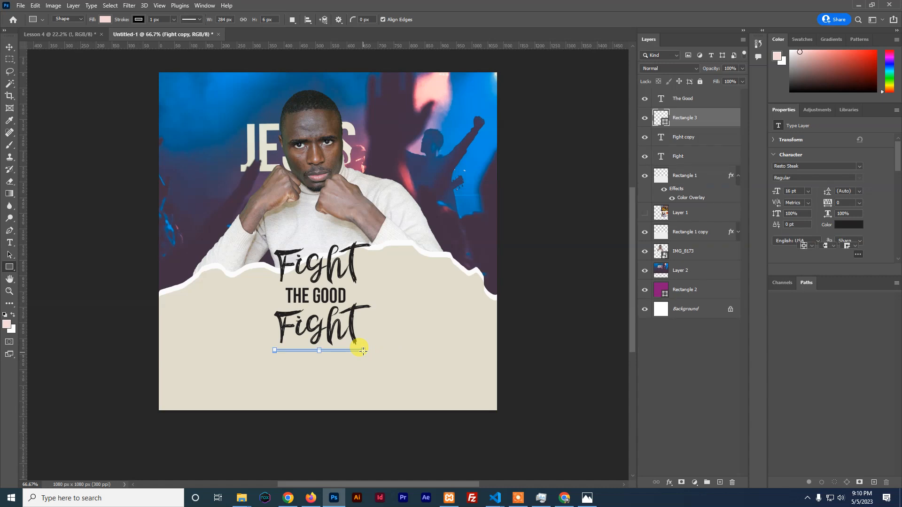
left_click(10, 45)
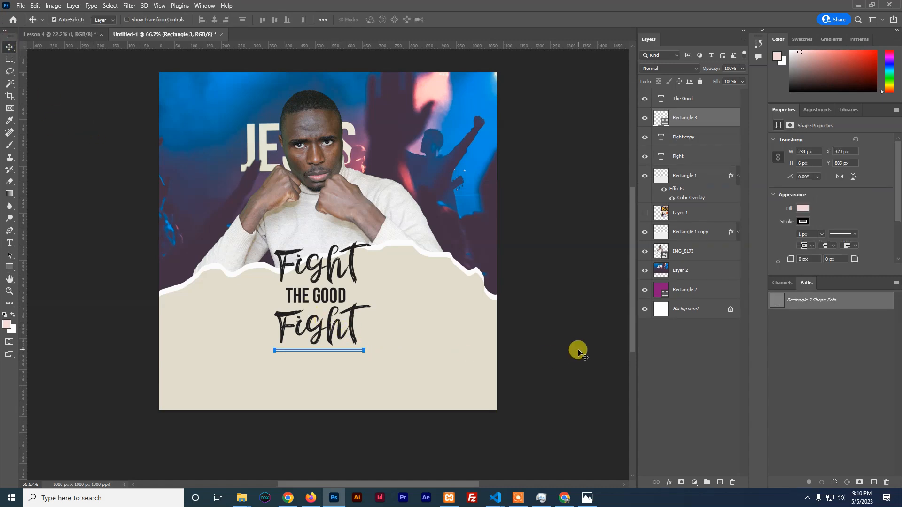
key("Delete")
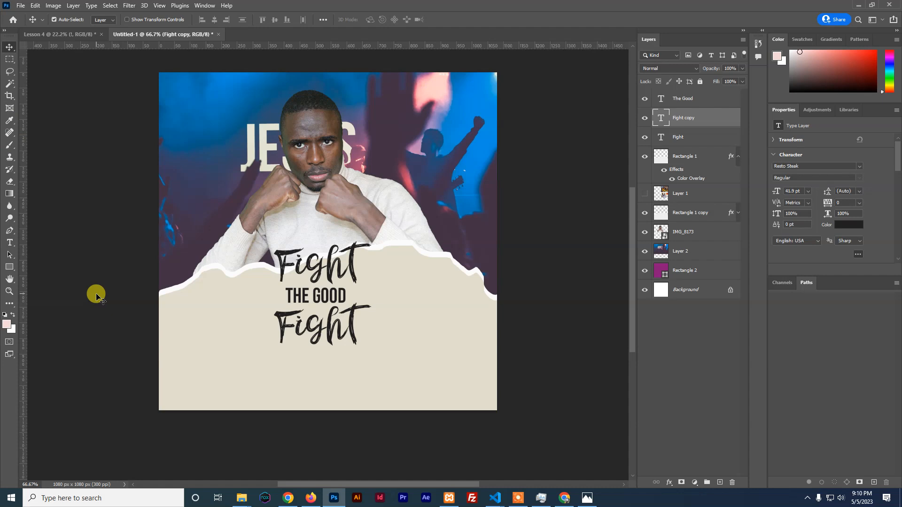
Start a straight pen path under the text and add an empty Layer 3 above Fight copy
key("p")
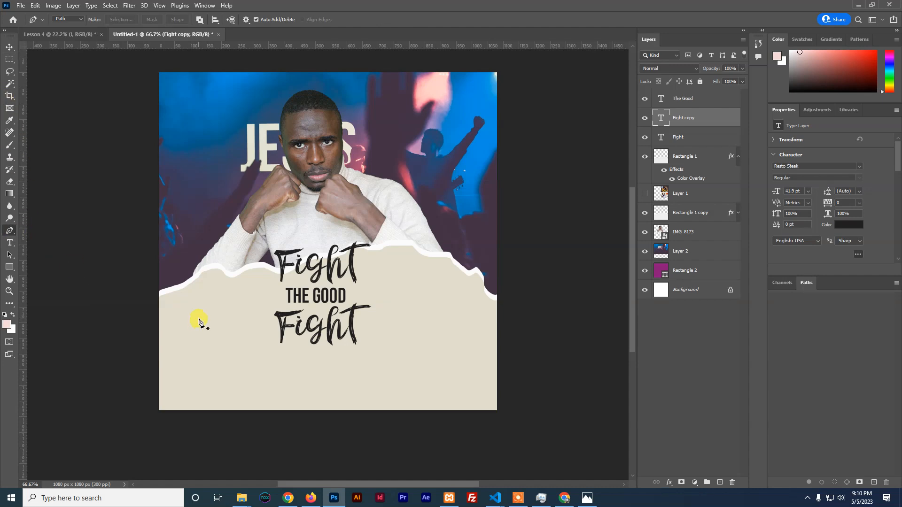
left_click(276, 356)
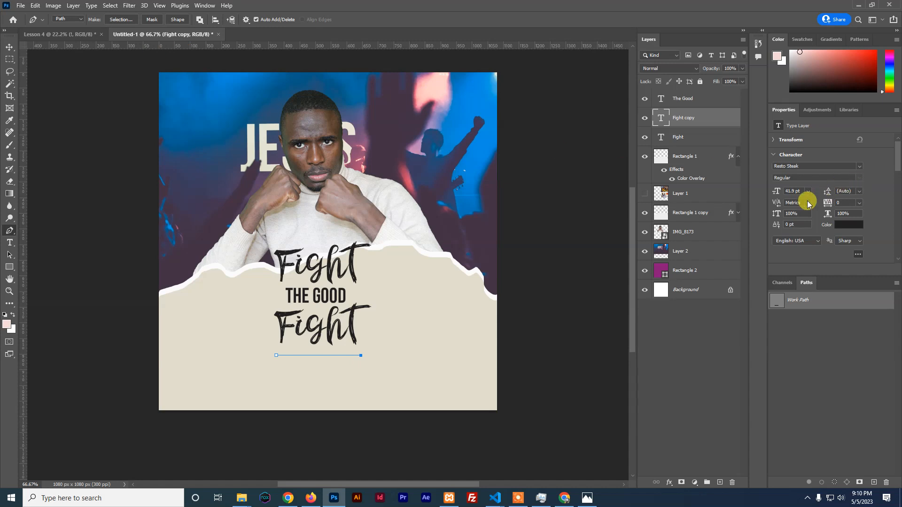
scroll(828, 211, "down", 3)
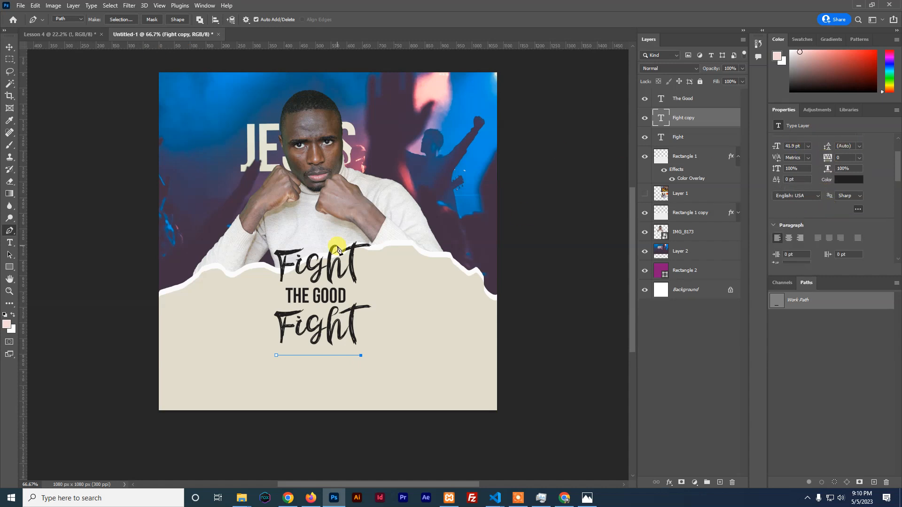
left_click(10, 47)
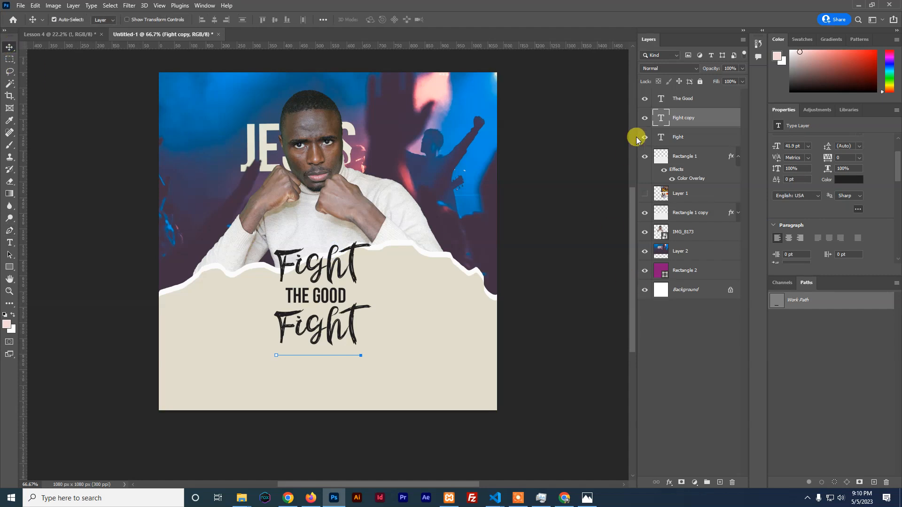
key("ctrl")
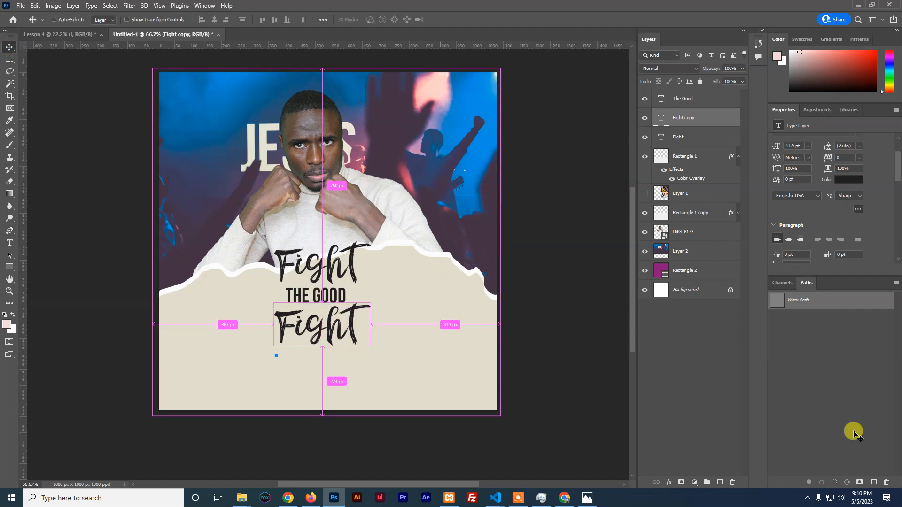
left_click(719, 483)
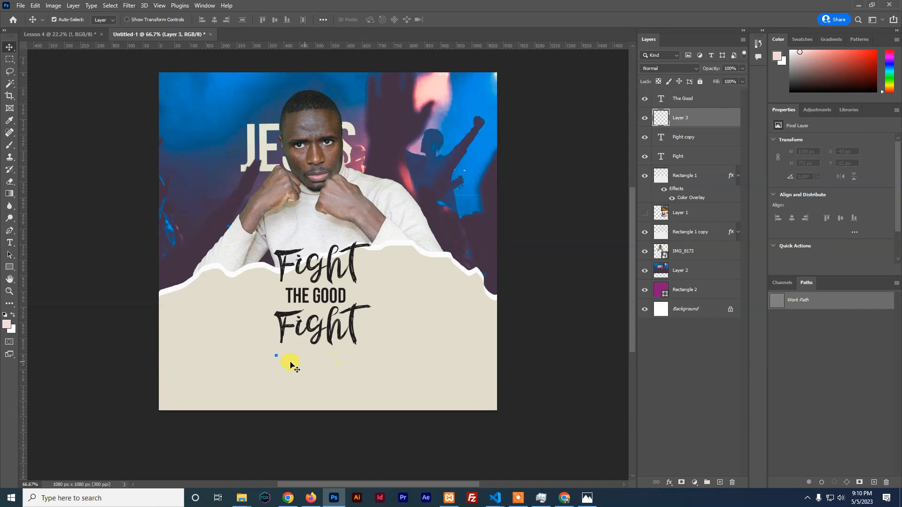
key("p")
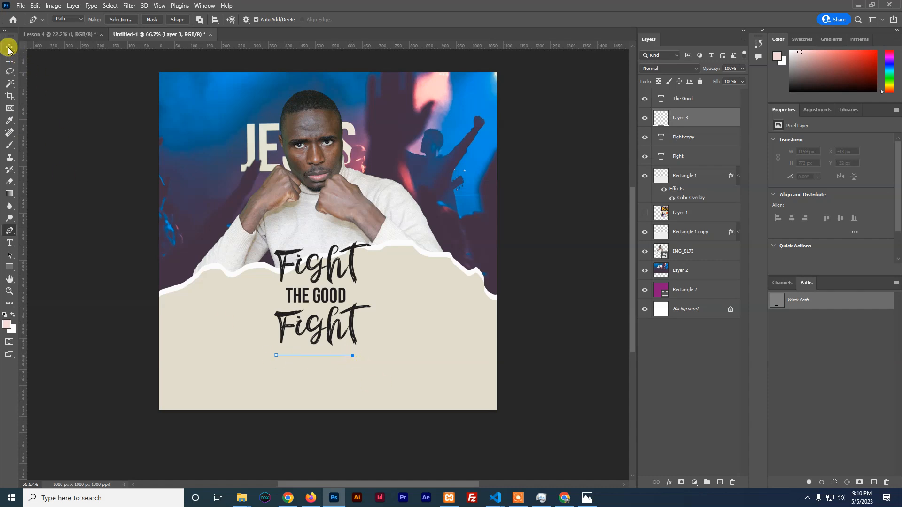
Draw a straight two-point underline shape with the Pen in Shape mode beneath the lower Fight
left_click(79, 24)
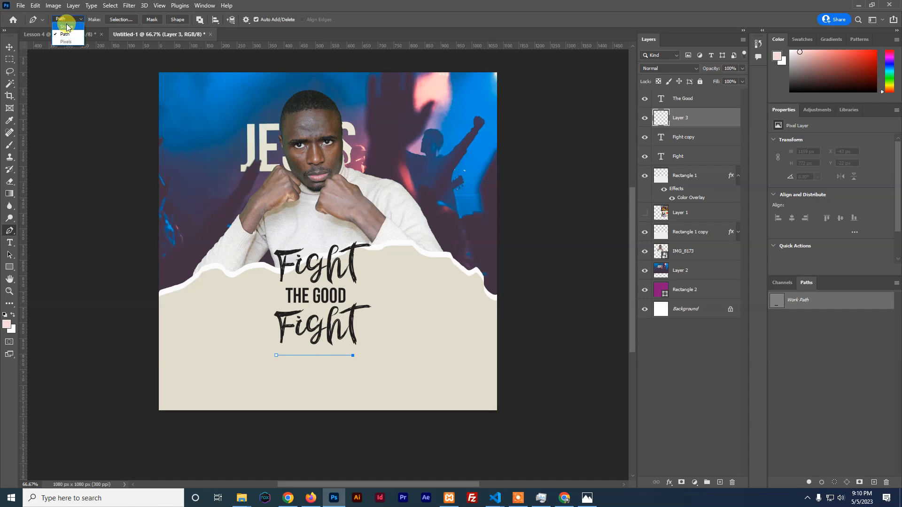
left_click(65, 26)
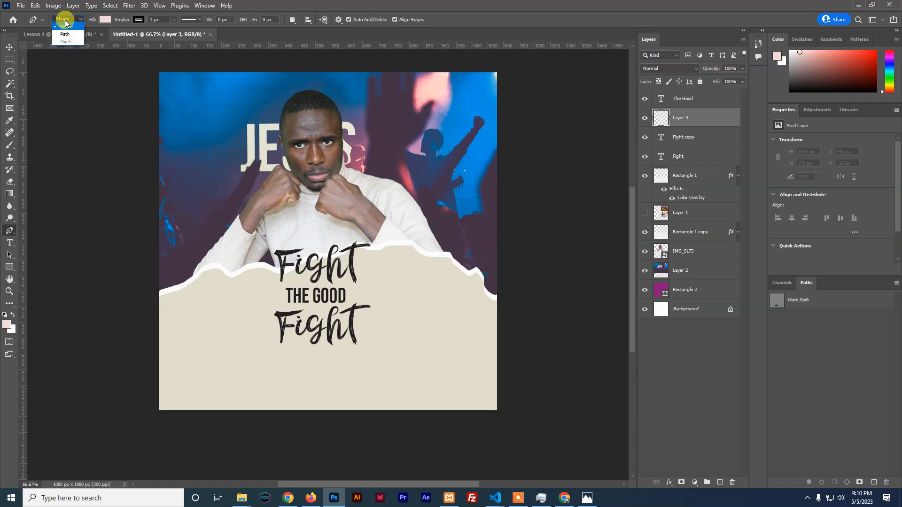
left_click(64, 27)
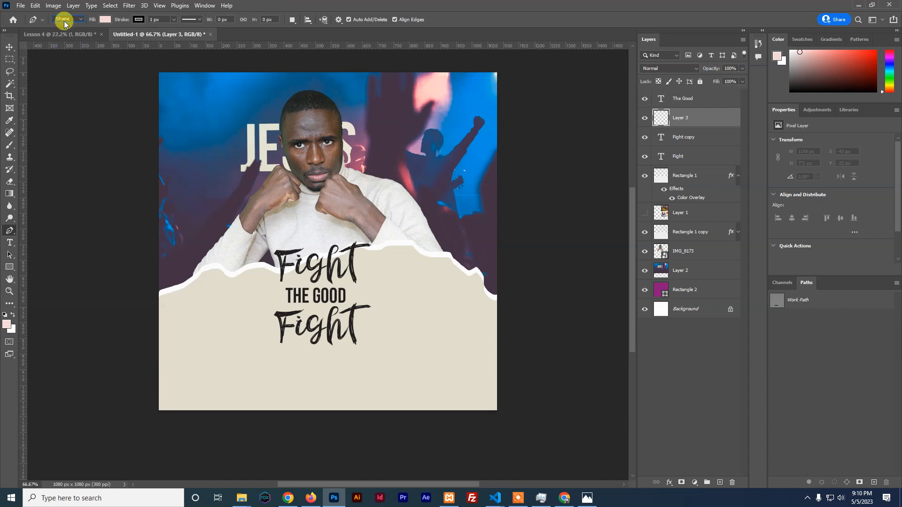
left_click(282, 356)
left_click(353, 356)
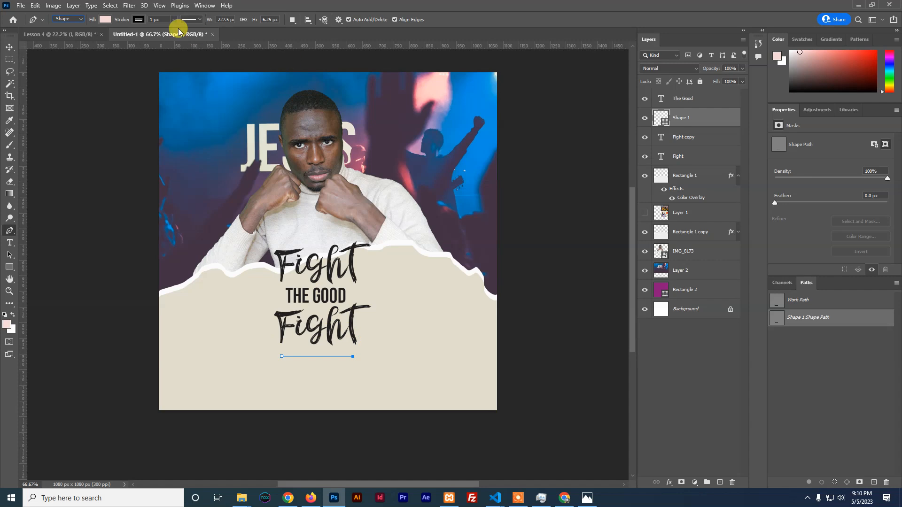
Thicken the underline's stroke to 12.87 px
left_click(198, 20)
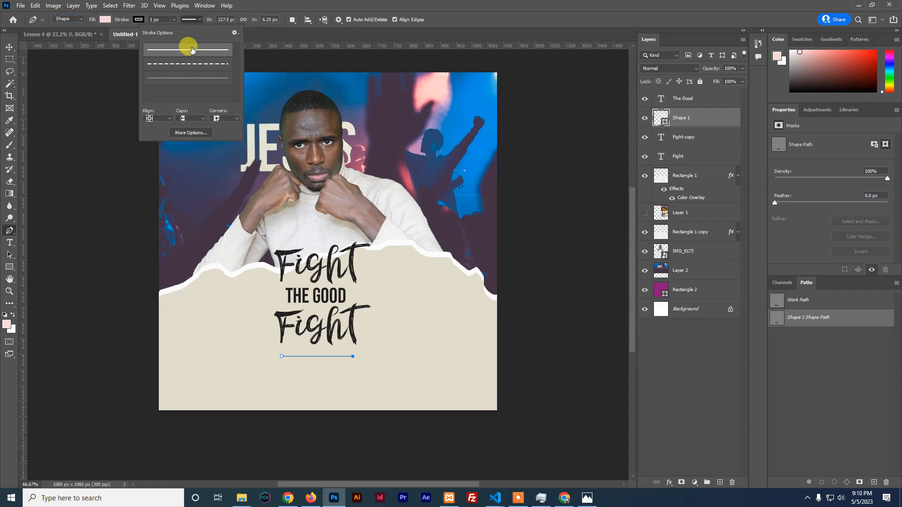
left_click(189, 18)
left_click(173, 20)
left_click_drag(173, 25, 176, 32)
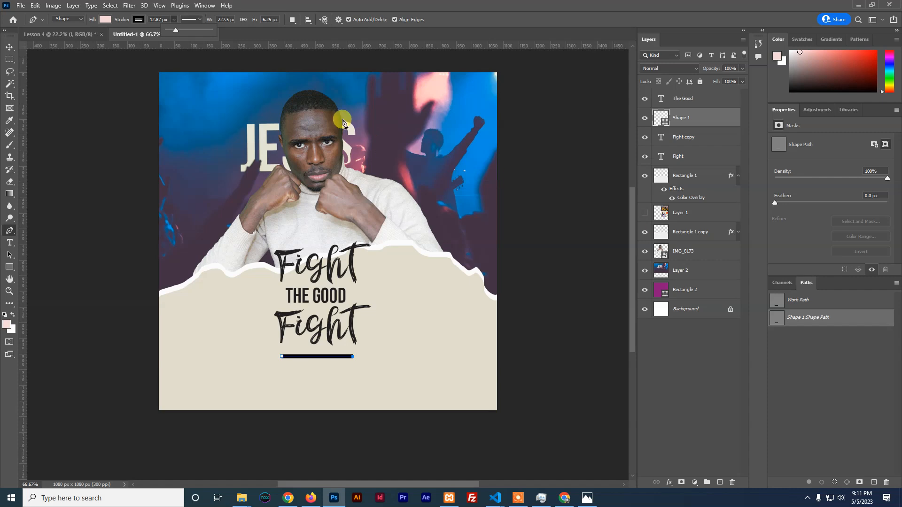
Review stroke and shape combining options, keeping a solid line, then select the underline on the canvas
left_click(198, 21)
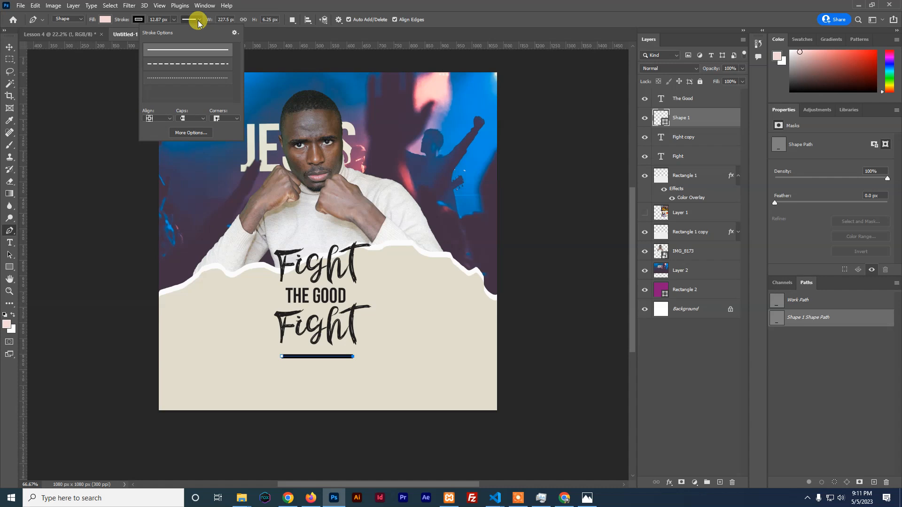
left_click(188, 133)
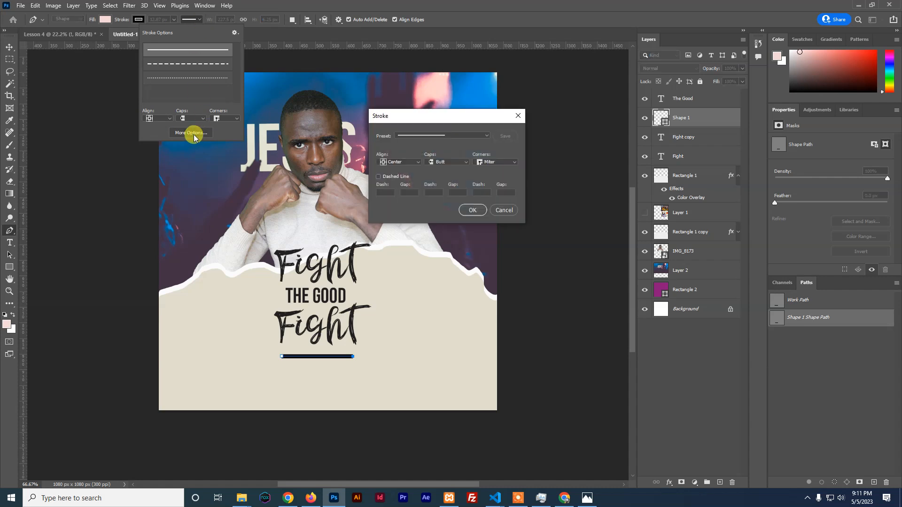
scroll(479, 138, "down", 1)
left_click(479, 137)
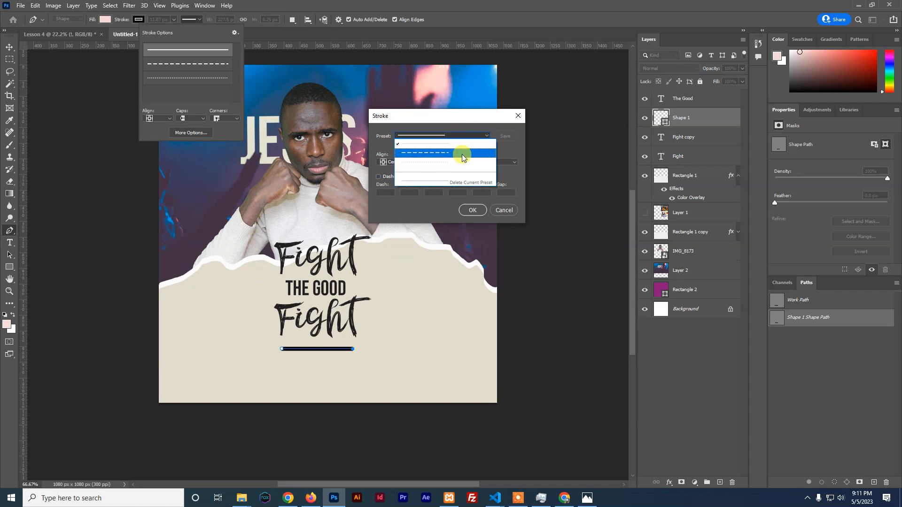
left_click(506, 115)
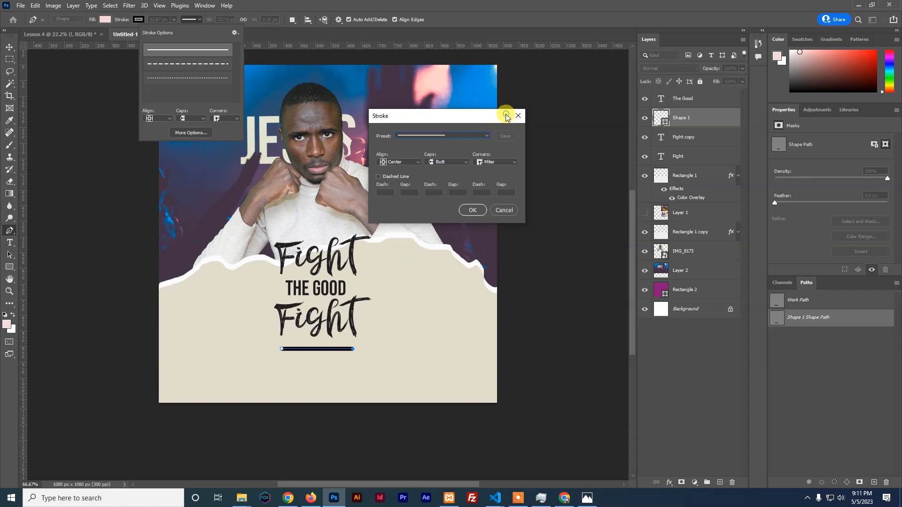
left_click(505, 210)
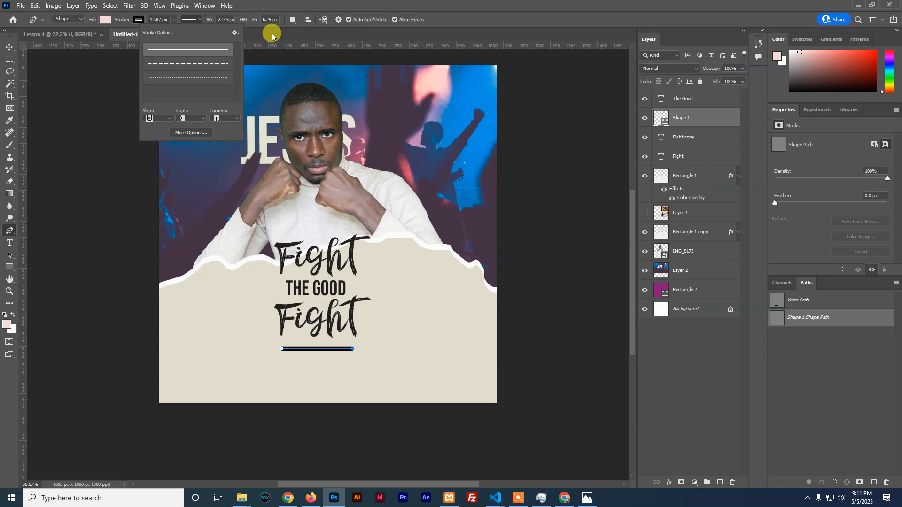
left_click(293, 21)
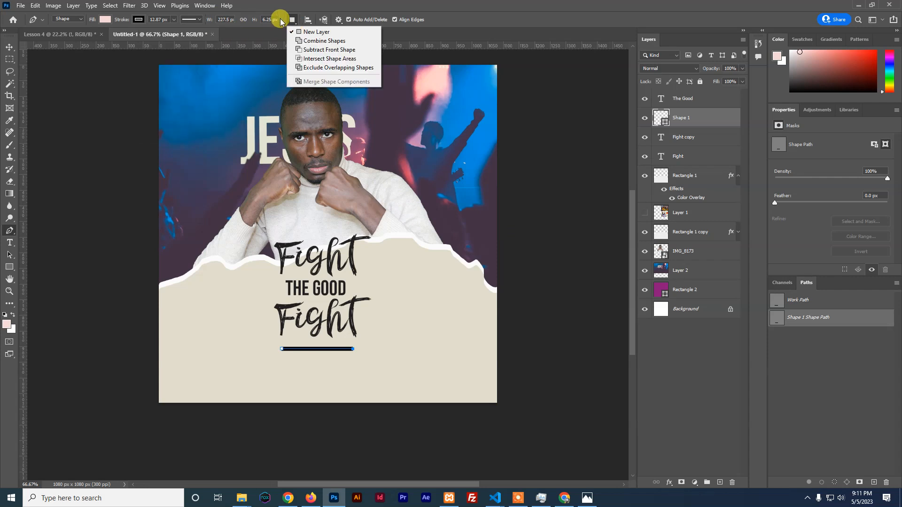
left_click(279, 3)
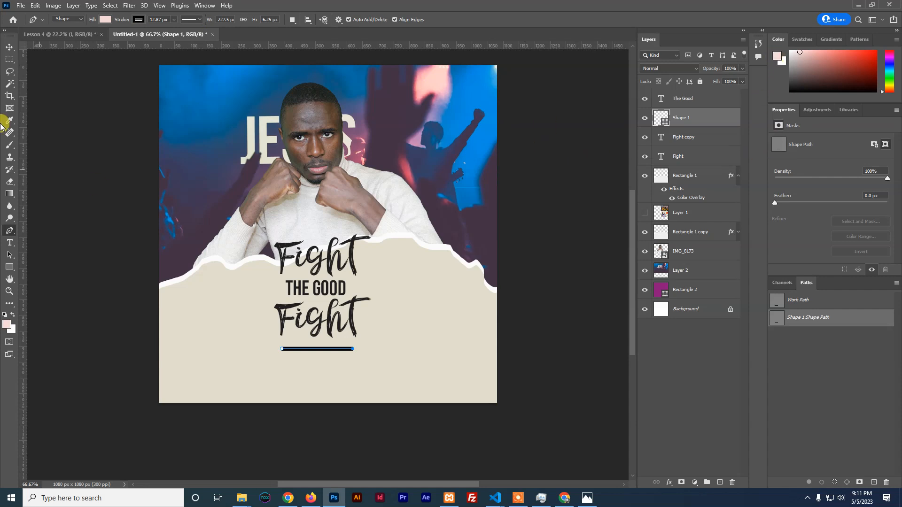
left_click(9, 47)
left_click(406, 350)
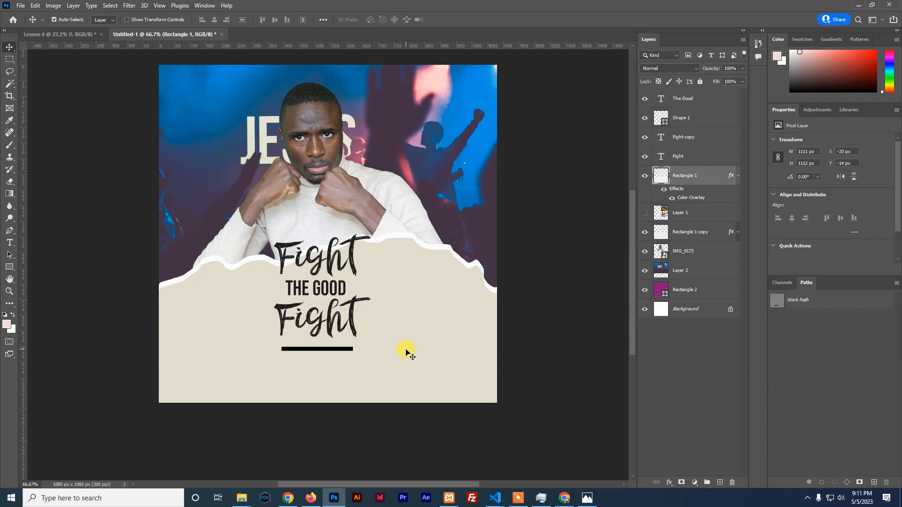
Draw a rectangle over the top of the poster above IMG_8173 and blend it in Color Burn
left_click(312, 177)
left_click(9, 267)
left_click_drag(139, 58, 503, 316)
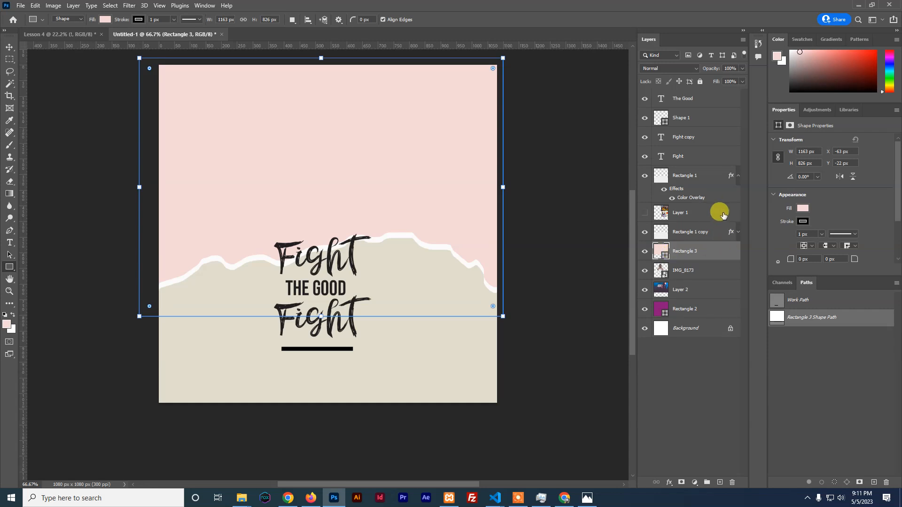
left_click(743, 68)
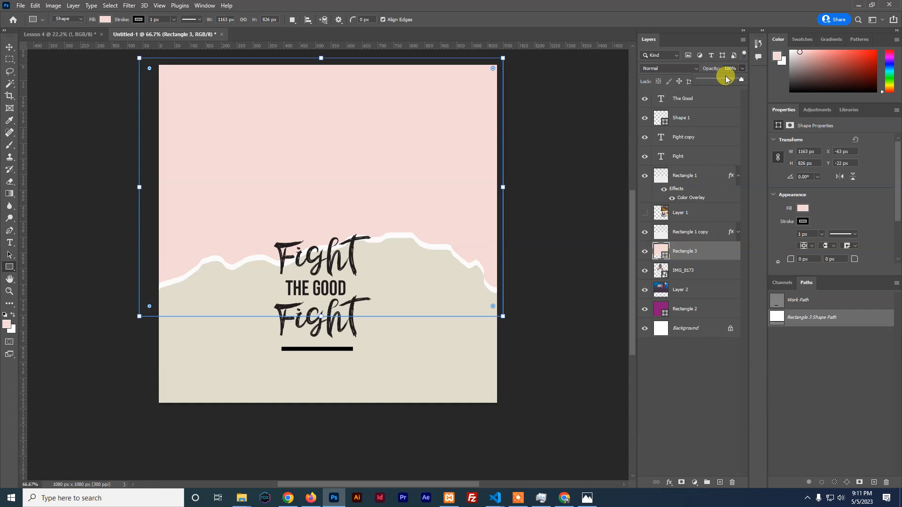
left_click_drag(726, 79, 748, 82)
left_click(695, 68)
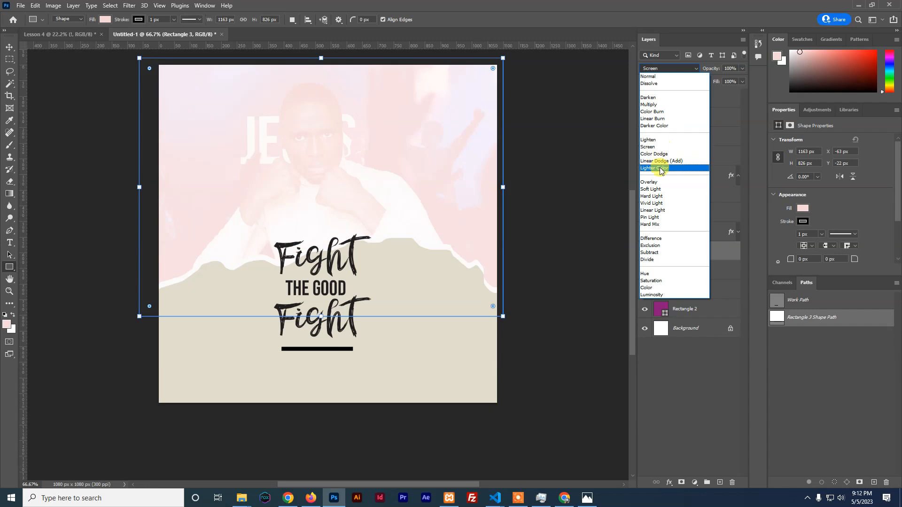
left_click(664, 114)
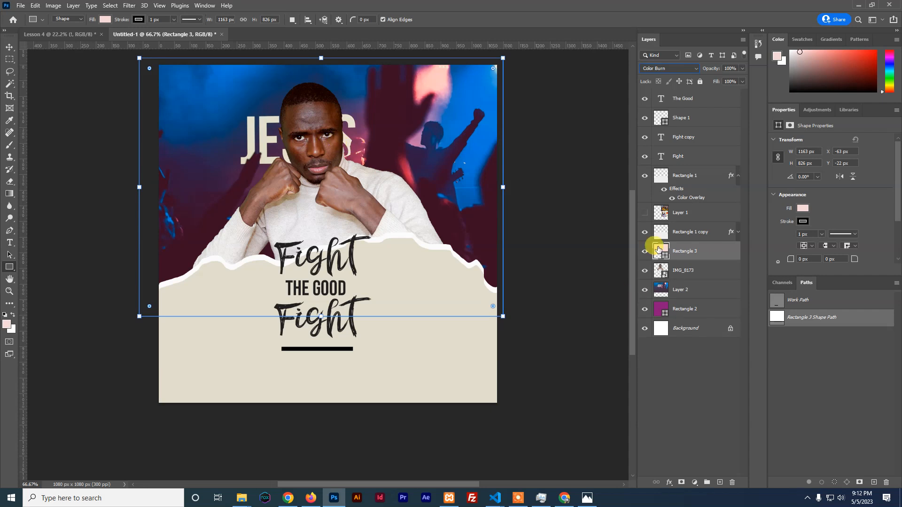
Try dark red, blue and magenta fills, keep the pale pink, and deselect the rectangle
double_click(664, 258)
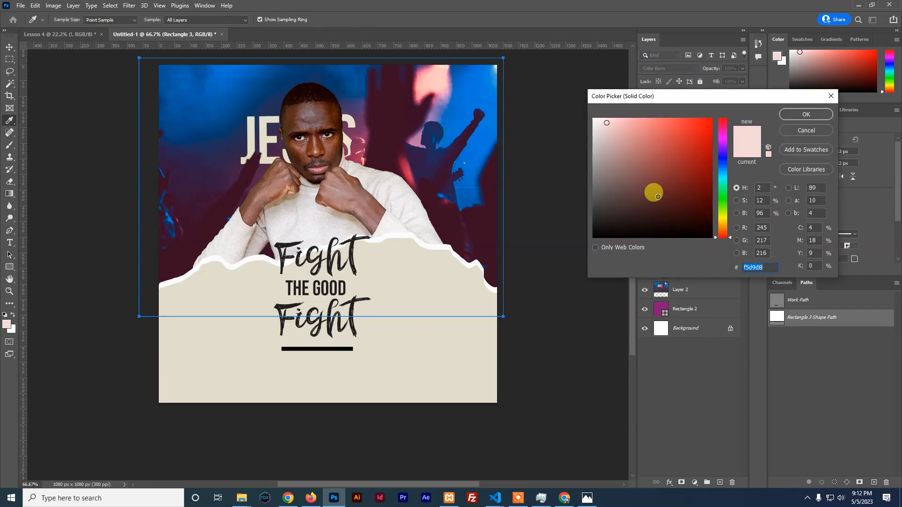
left_click(677, 176)
mouse_move(675, 202)
left_mouse_down()
mouse_move(654, 209)
mouse_move(625, 198)
mouse_move(612, 149)
mouse_move(620, 156)
left_mouse_up()
left_click(723, 160)
left_click_drag(693, 155, 678, 189)
mouse_move(724, 162)
left_mouse_down()
mouse_move(722, 140)
mouse_move(663, 126)
mouse_move(640, 131)
mouse_move(647, 138)
left_mouse_up()
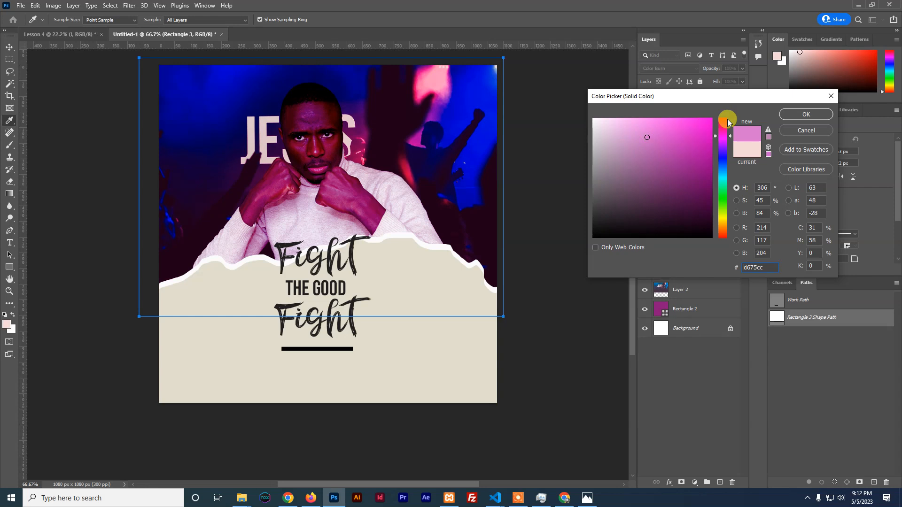
left_click(794, 131)
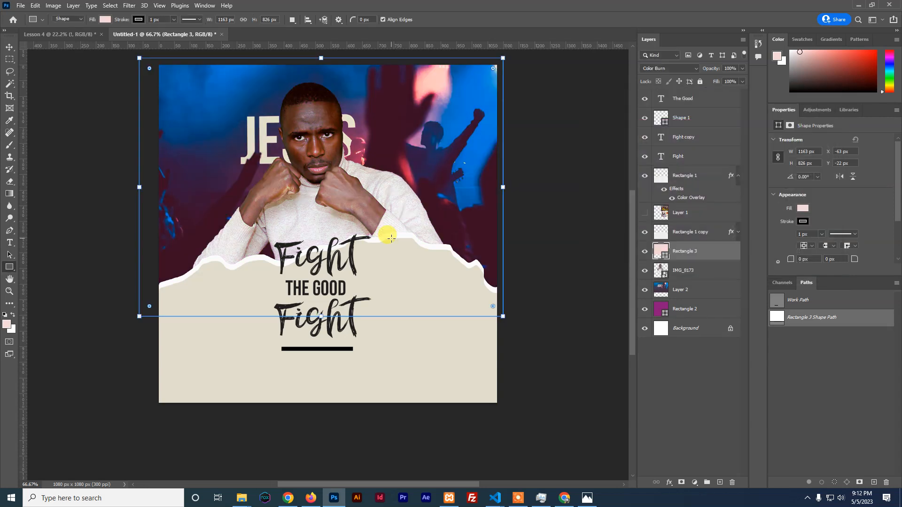
left_click(10, 47)
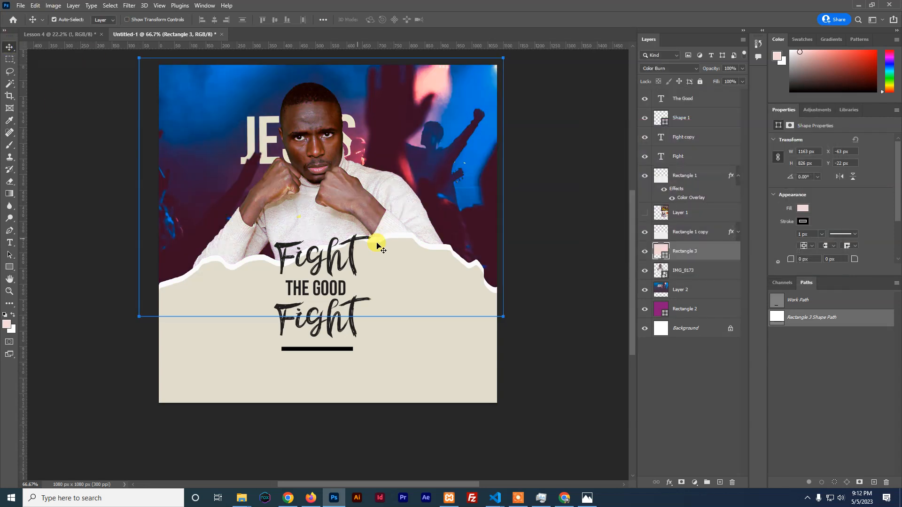
left_click(545, 254)
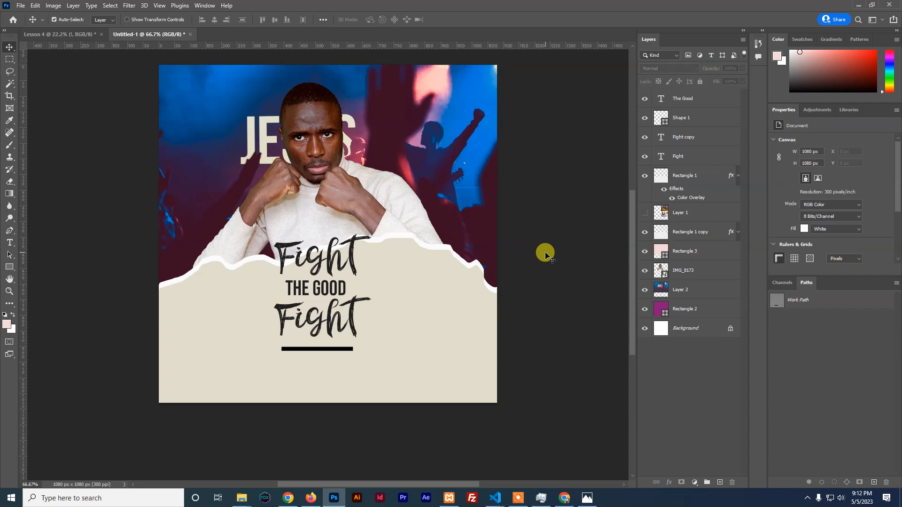
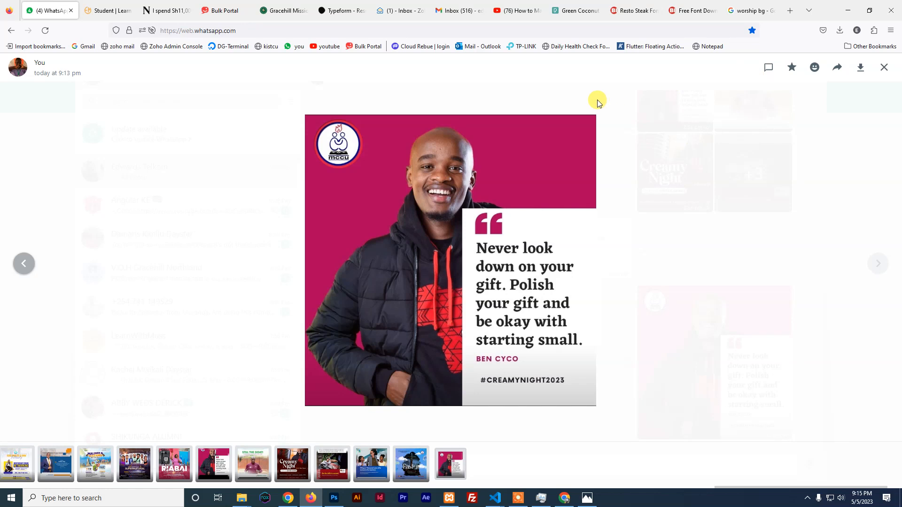
Switch from the WhatsApp image viewer to the Learn With Muss student list tab
left_click(109, 10)
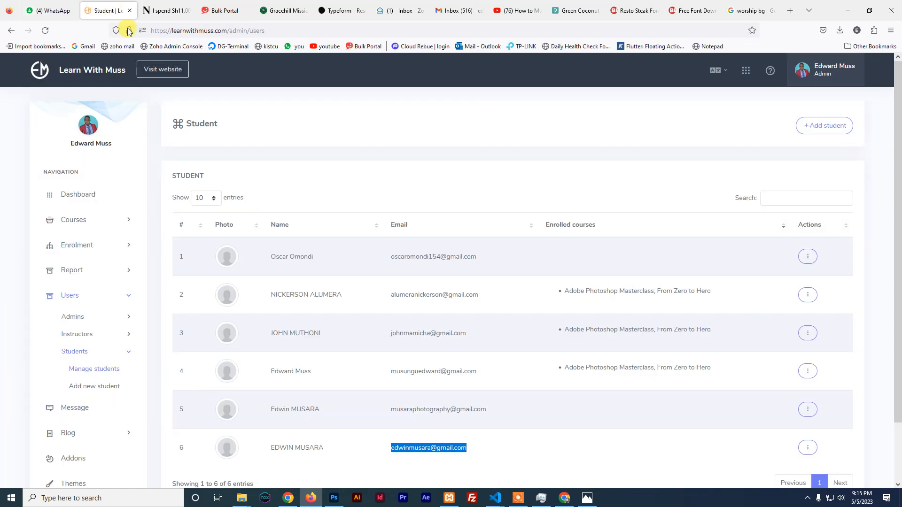
Open the public Learn With Muss website from the admin panel and look over it
left_click(144, 75)
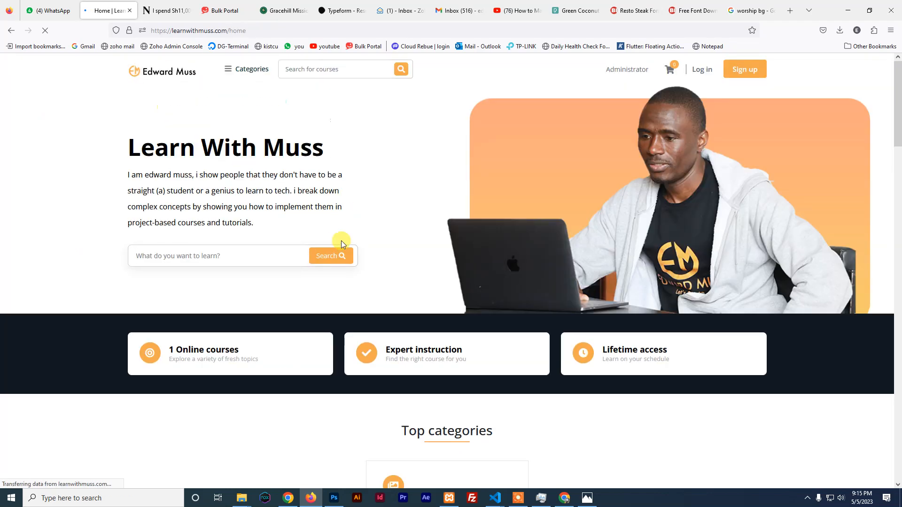
scroll(344, 234, "down", 2)
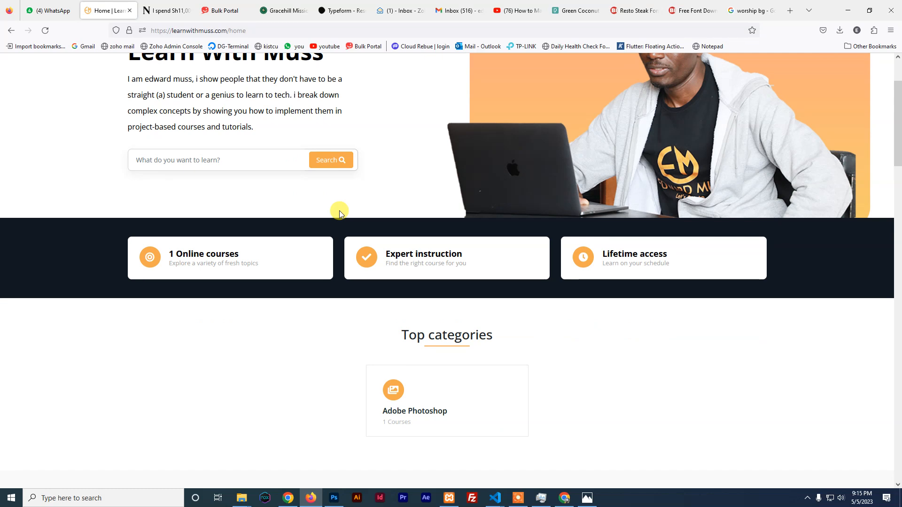
scroll(339, 210, "up", 2)
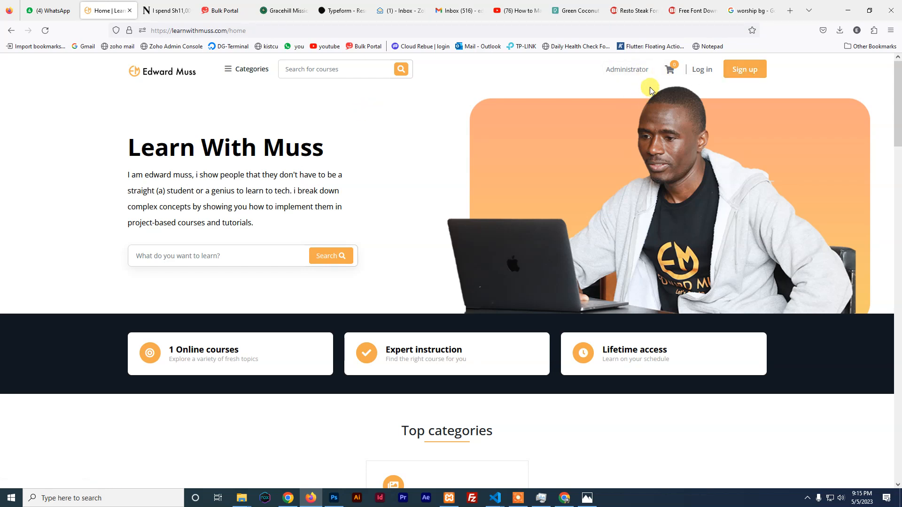
Log out of the administrator account through the dashboard's profile menu
left_click(633, 71)
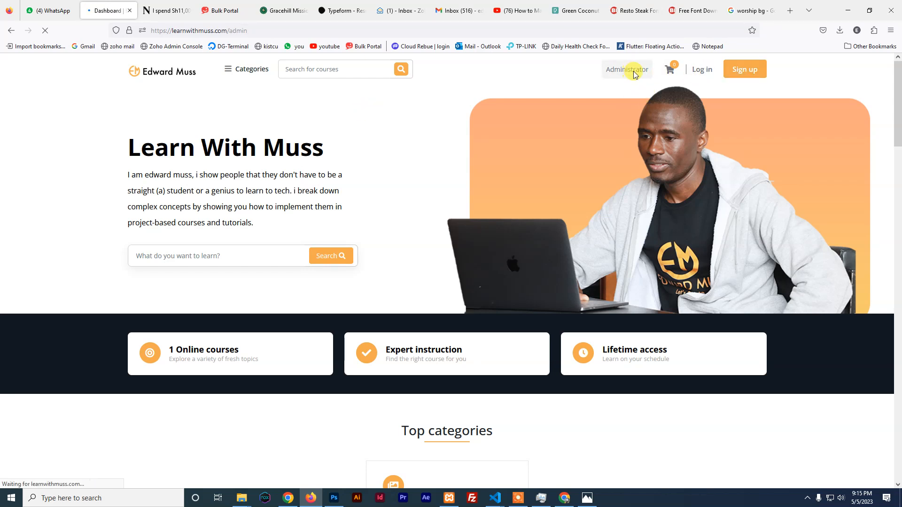
left_click(820, 68)
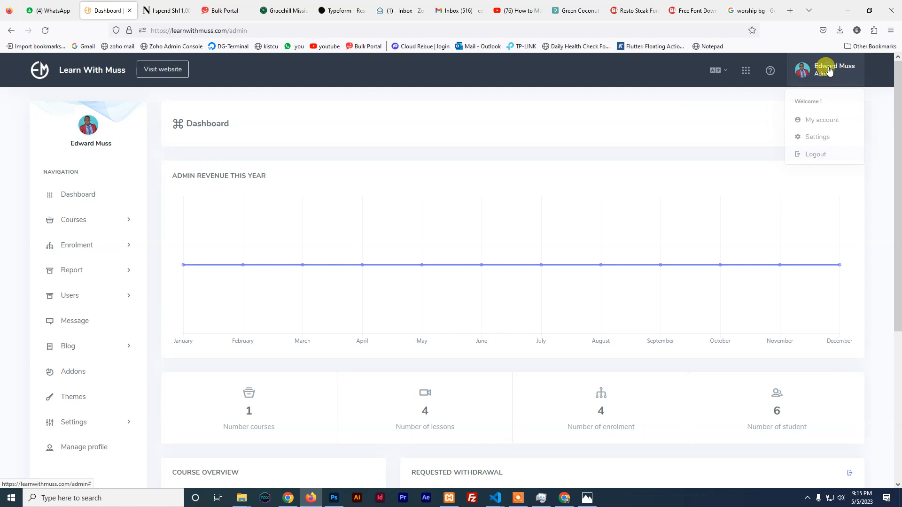
left_click(812, 154)
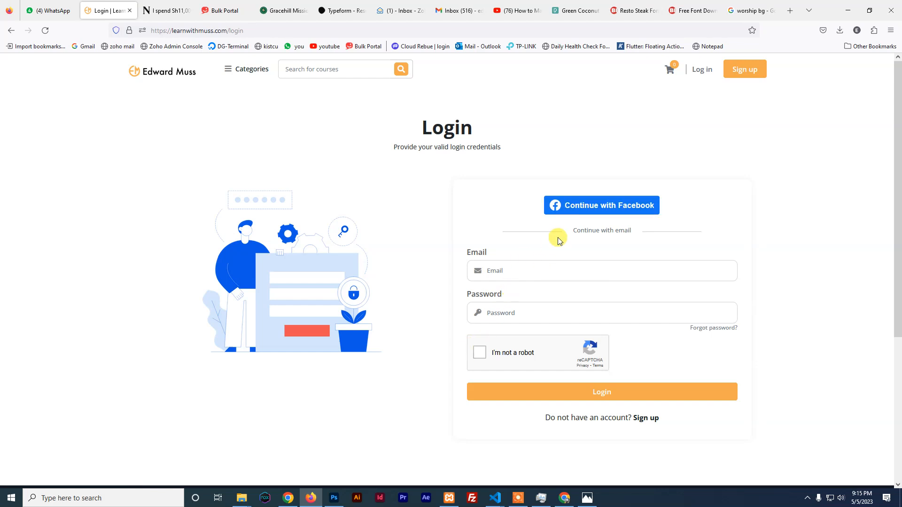
Sign in with Facebook and open My courses showing the Adobe Photoshop Masterclass at 50%
left_click(586, 207)
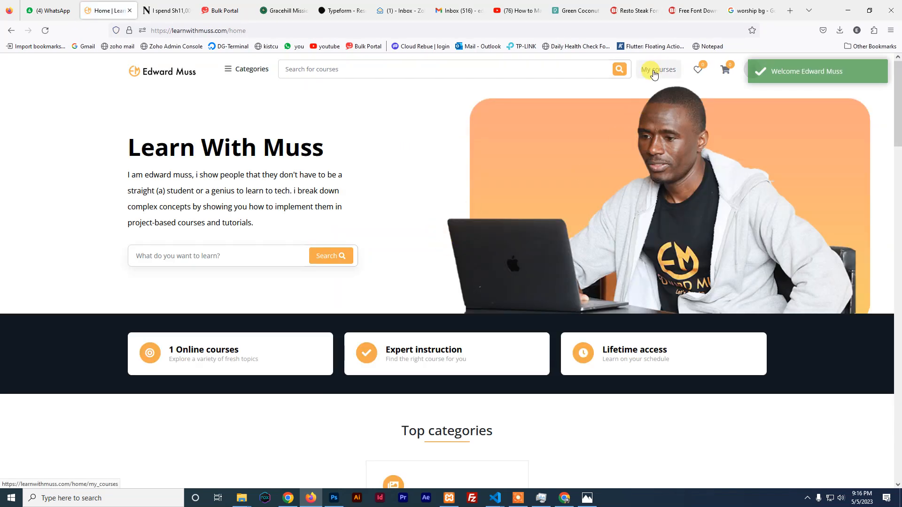
scroll(371, 312, "down", 6)
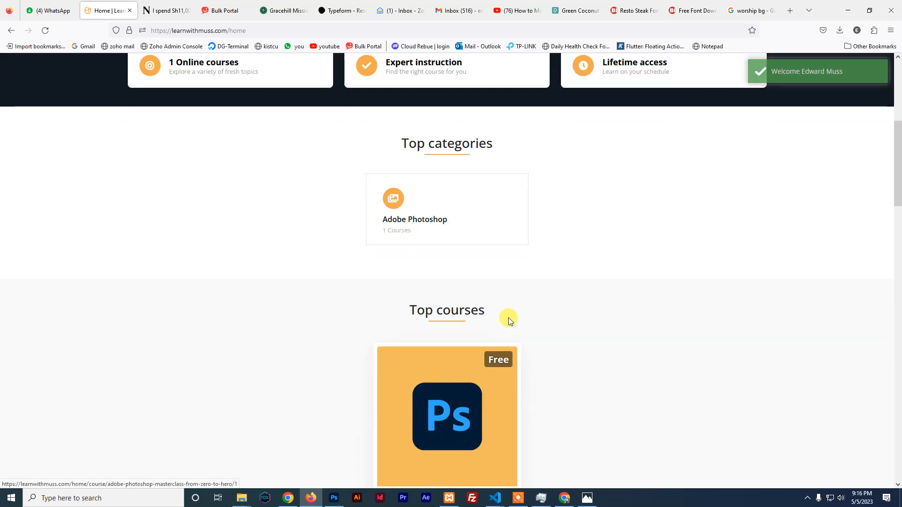
scroll(510, 321, "up", 6)
left_click(651, 66)
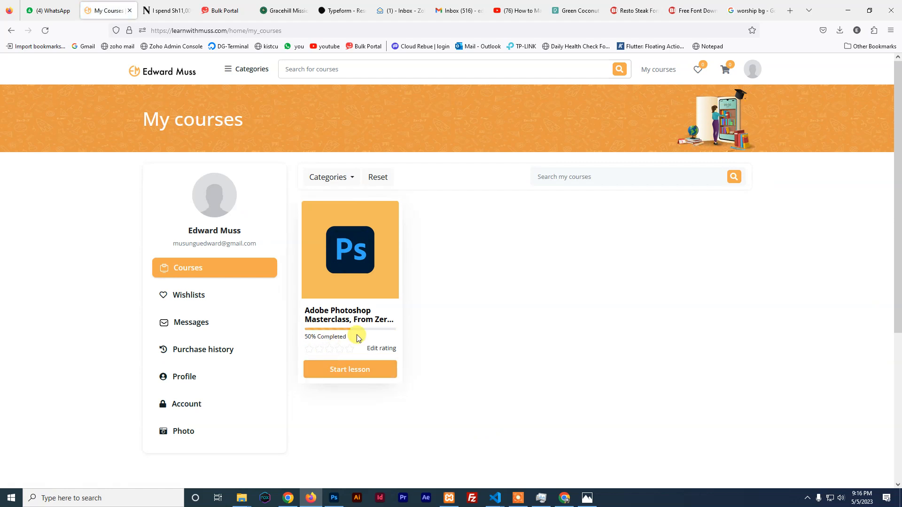
Start the Photoshop masterclass and briefly play Lesson 2 on understanding Photoshop tools
left_click(347, 370)
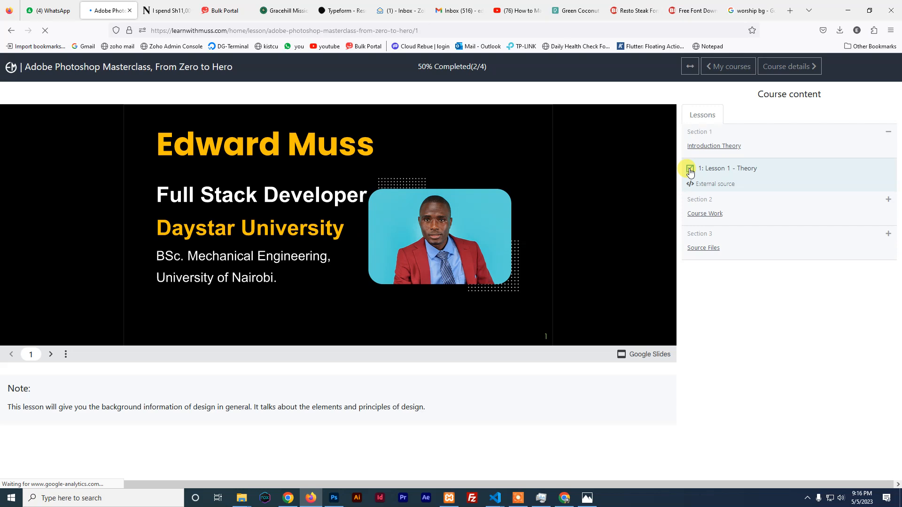
left_click(758, 212)
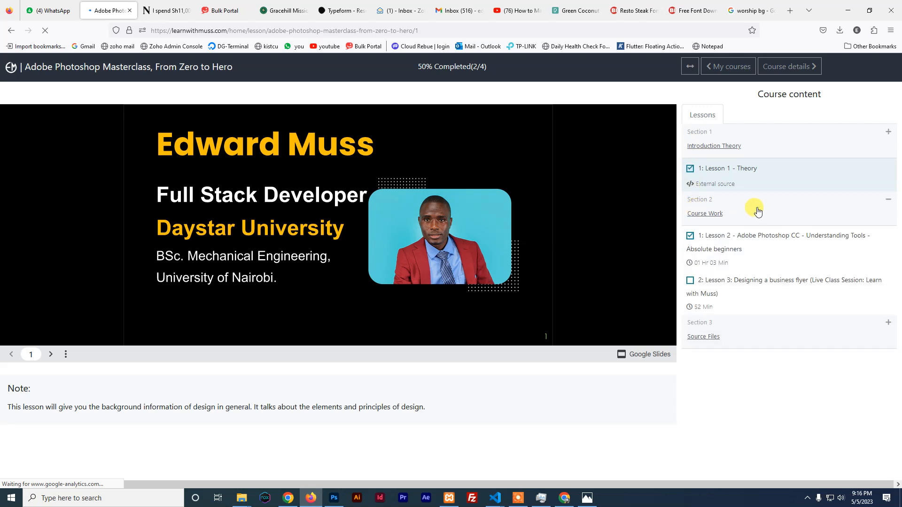
left_click(749, 238)
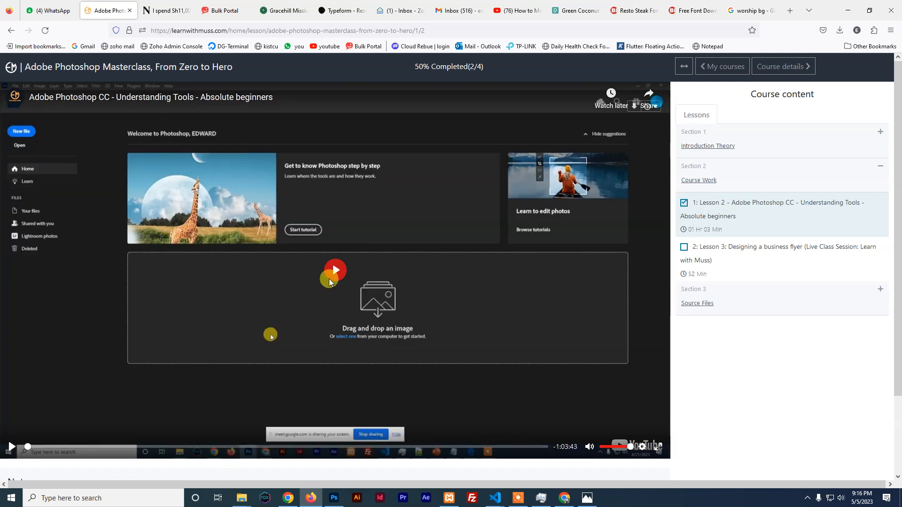
left_click(330, 279)
left_click(356, 271)
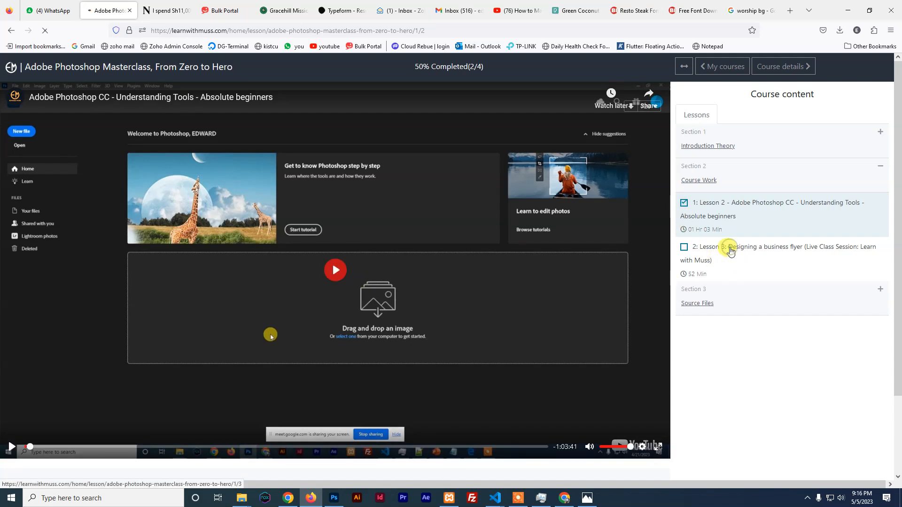
Play the Lesson 3 business flyer video, skip to 07:32, then about 28 minutes, and pause
left_click(731, 251)
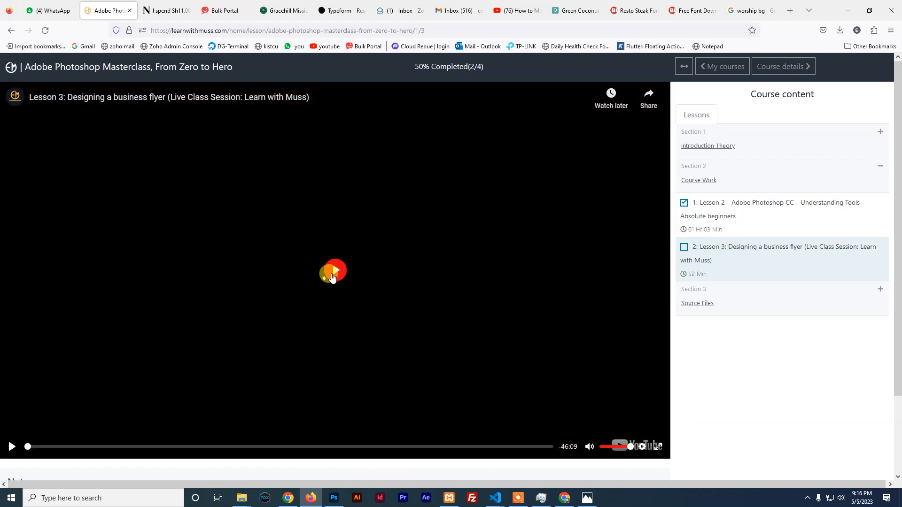
left_click(331, 277)
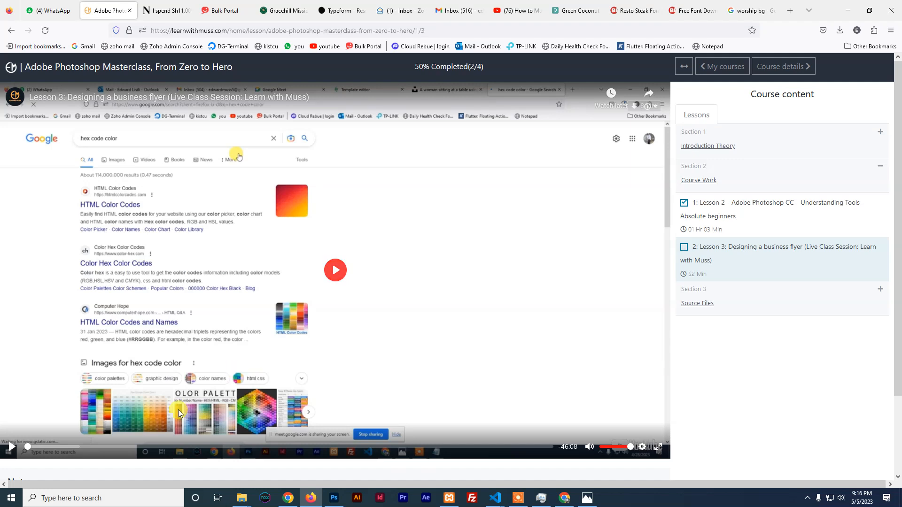
left_click(105, 447)
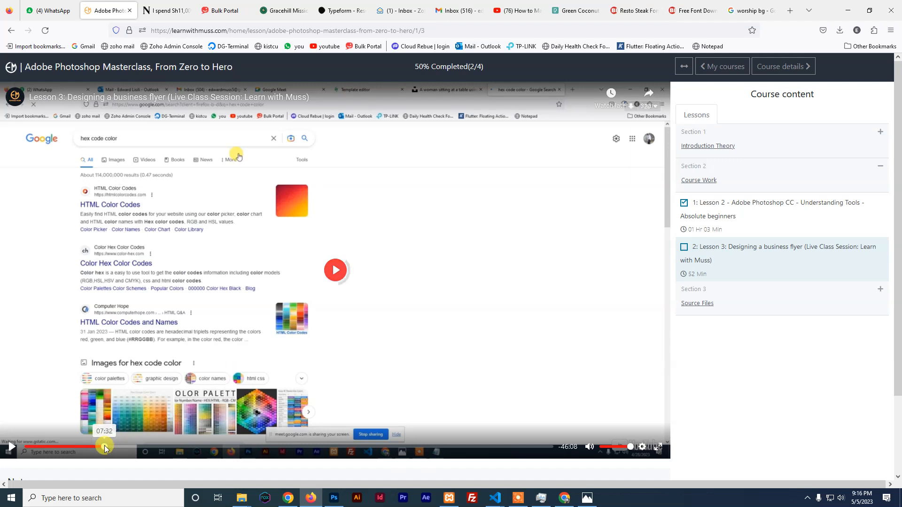
left_click(339, 274)
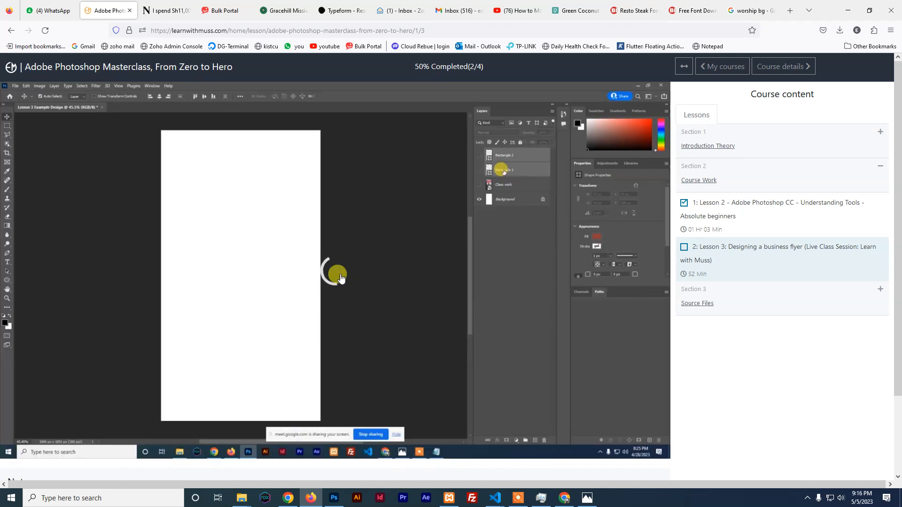
left_click(315, 447)
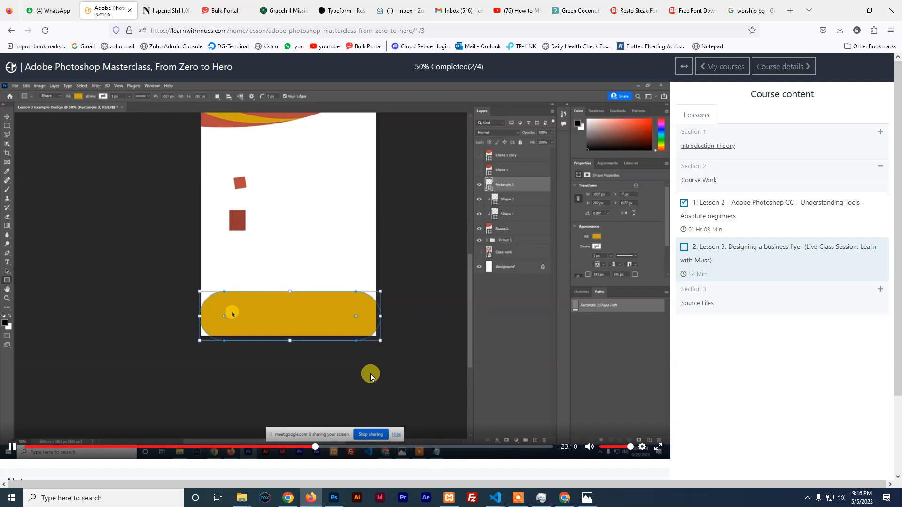
left_click(371, 282)
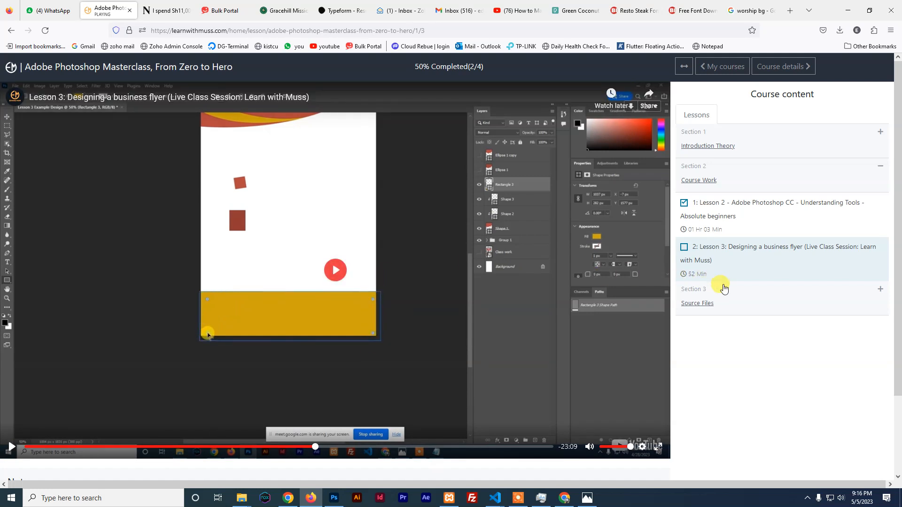
Expand Source Files and start downloading the Lesson 3 PSD file
left_click(729, 306)
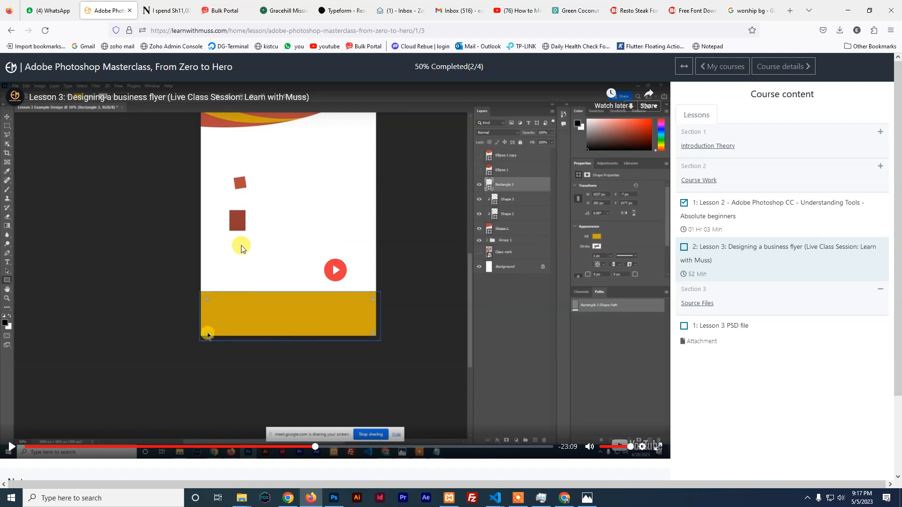
left_click(708, 341)
left_click(727, 326)
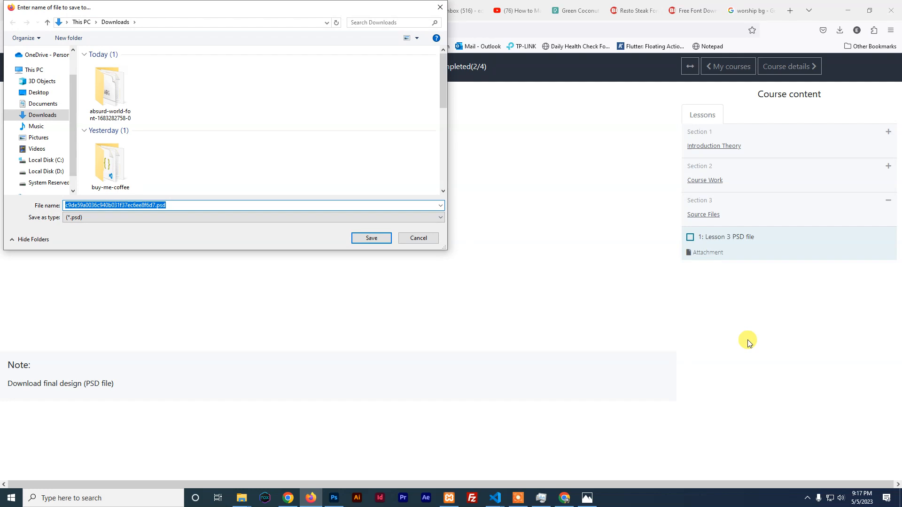
Cancel saving the PSD, collapse Source Files, and go back to the Lesson 3 video page
left_click(417, 242)
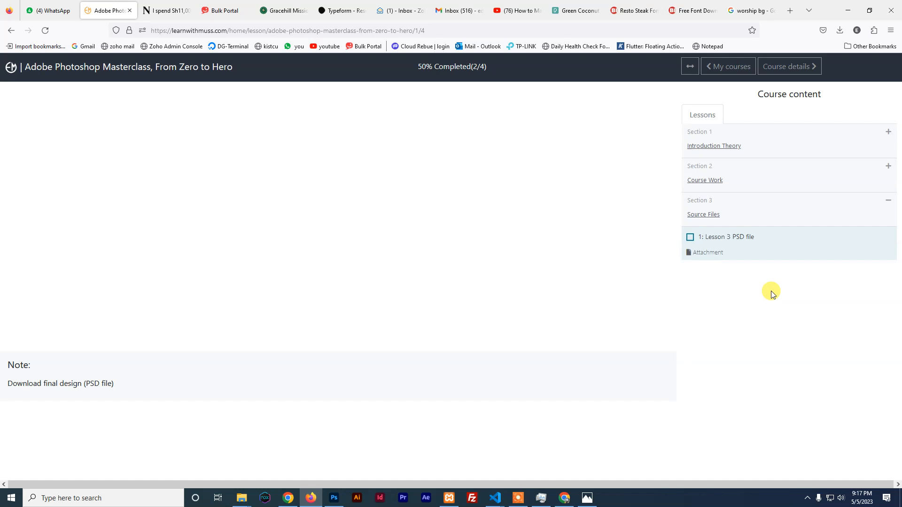
left_click(771, 207)
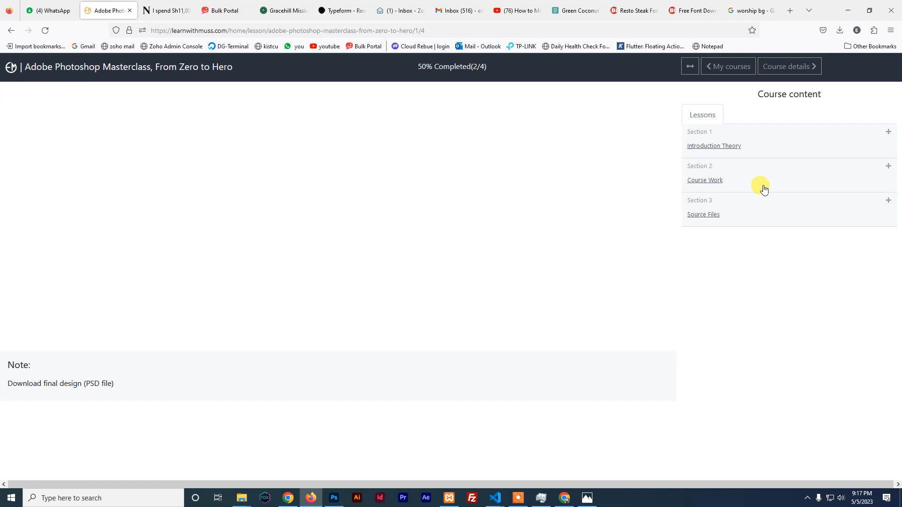
left_click(10, 31)
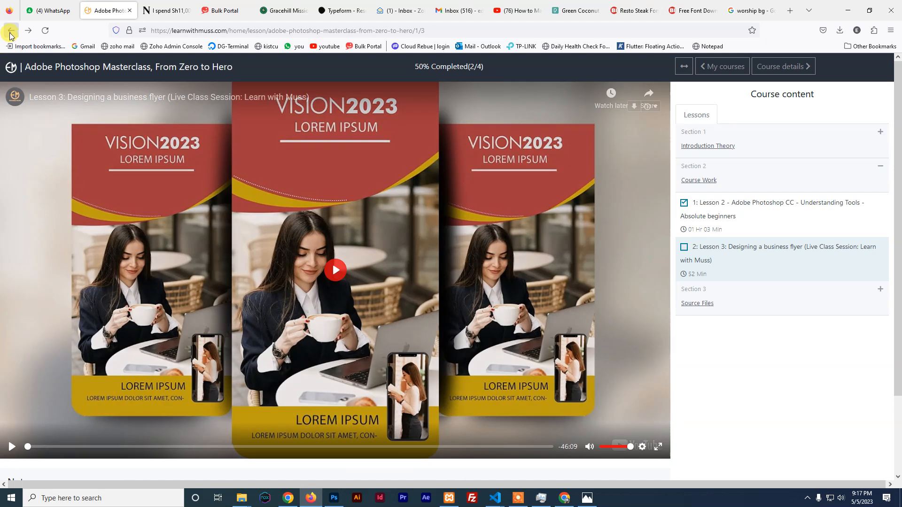
Step back through the Lesson 2 and Lesson 1 pages to the My courses page
left_click(10, 32)
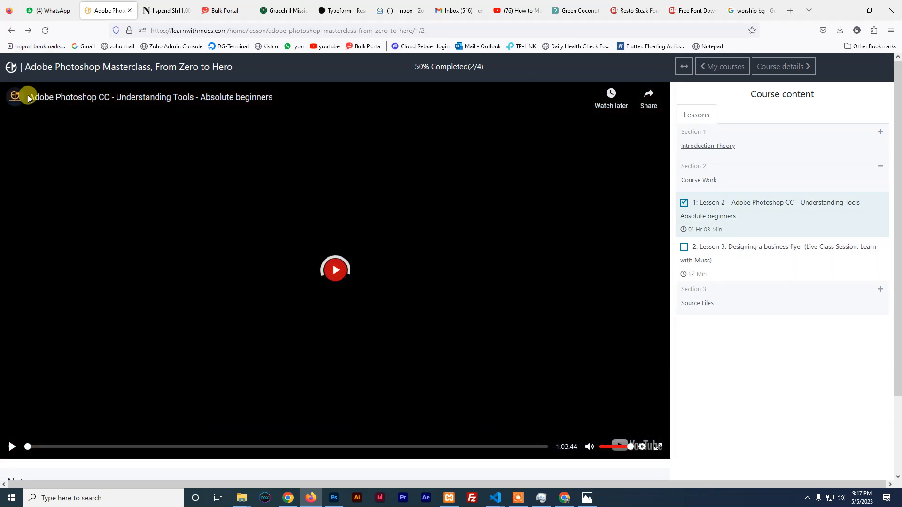
left_click(11, 31)
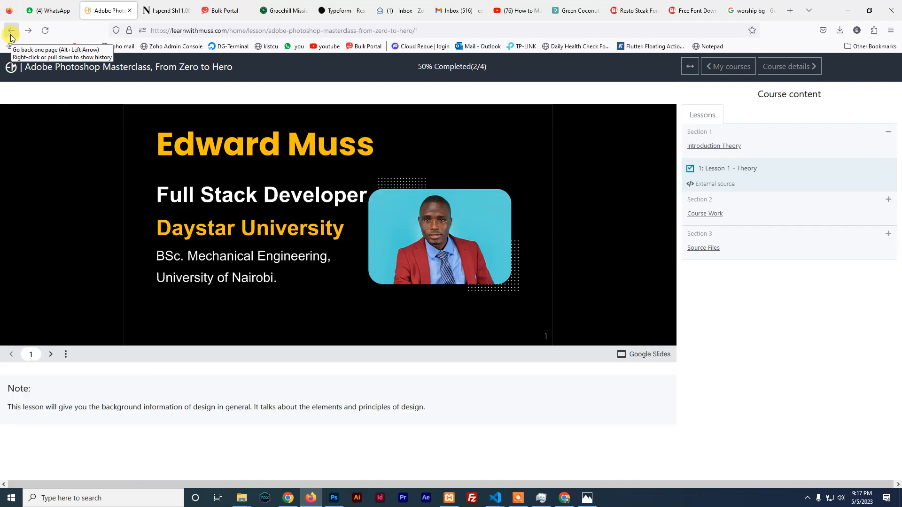
left_click(10, 34)
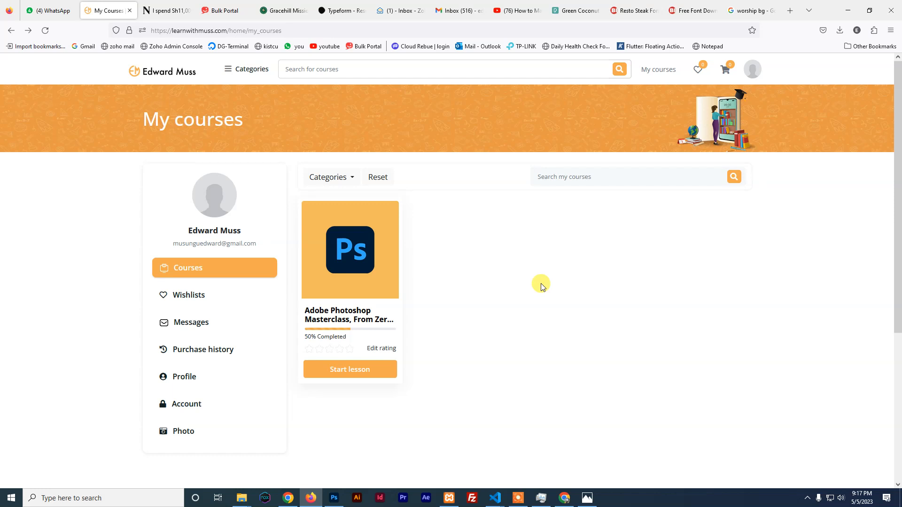
scroll(541, 285, "down", 2)
scroll(547, 283, "up", 2)
Go to the Learn With Muss home page and follow its Buy Me Coffee link
left_click(152, 80)
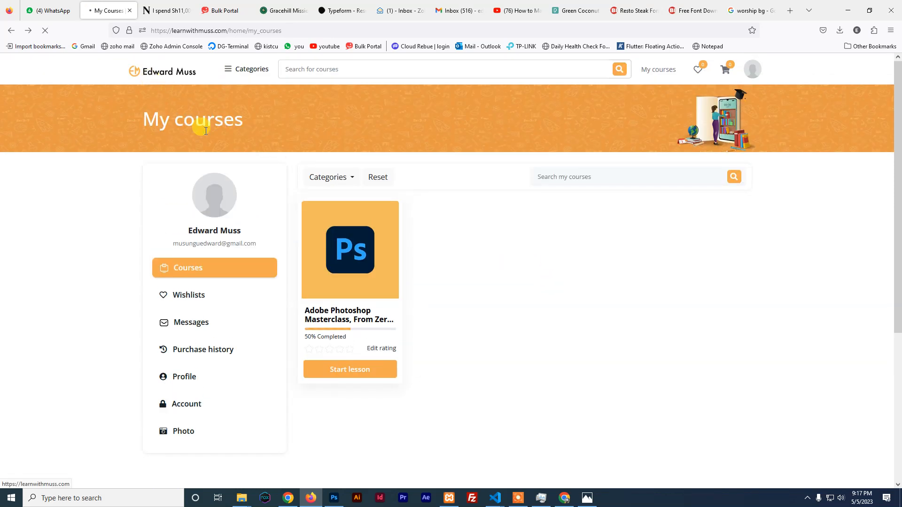
scroll(679, 280, "down", 8)
scroll(678, 280, "down", 15)
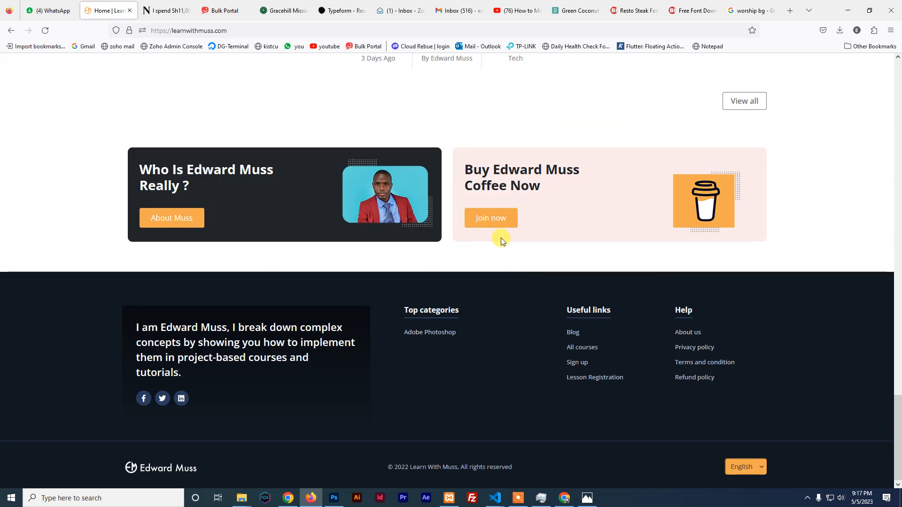
left_click(491, 233)
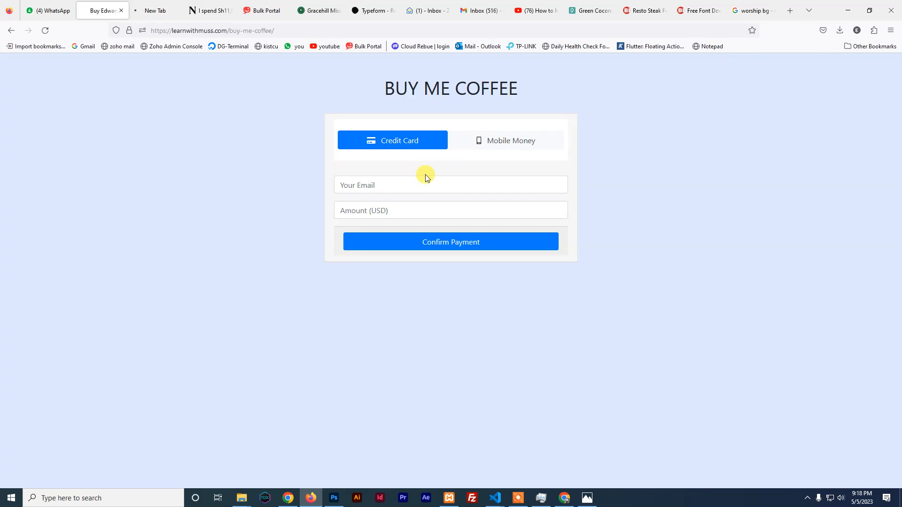
Try the Buy Me Coffee form's Mobile Money option, settle on Credit Card, then return to the Photoshop poster
left_click(370, 185)
left_click(375, 209)
left_click(516, 145)
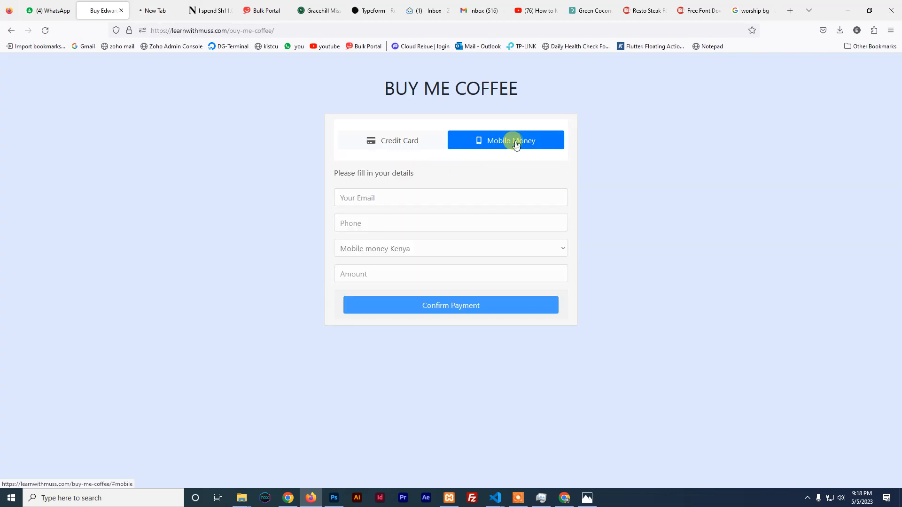
left_click(368, 196)
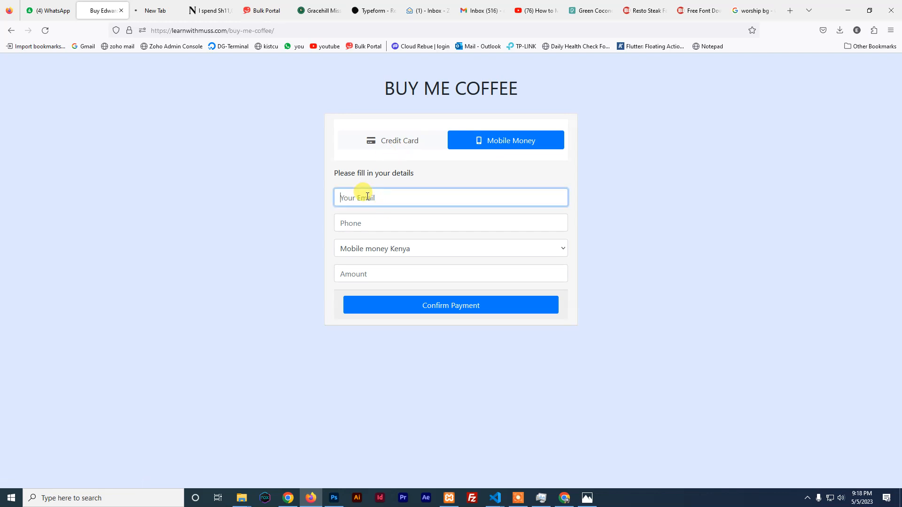
left_click(362, 250)
left_click(285, 268)
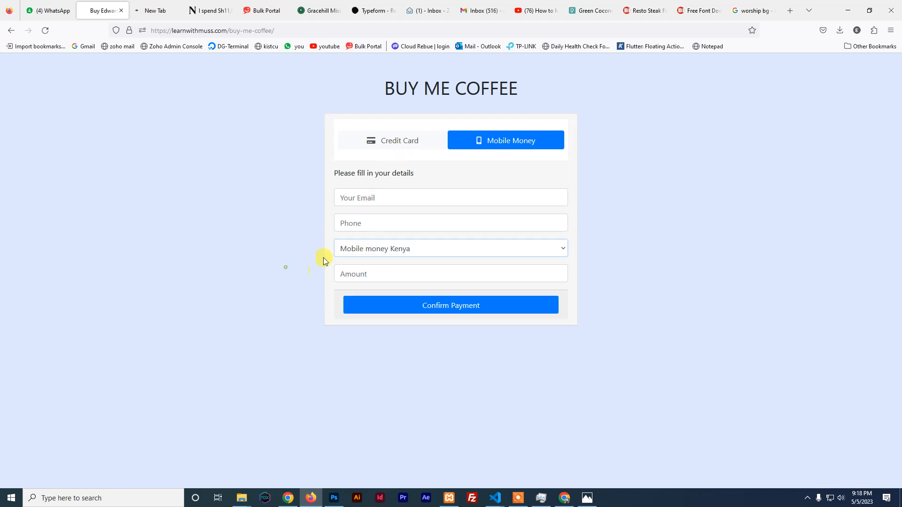
left_click(383, 141)
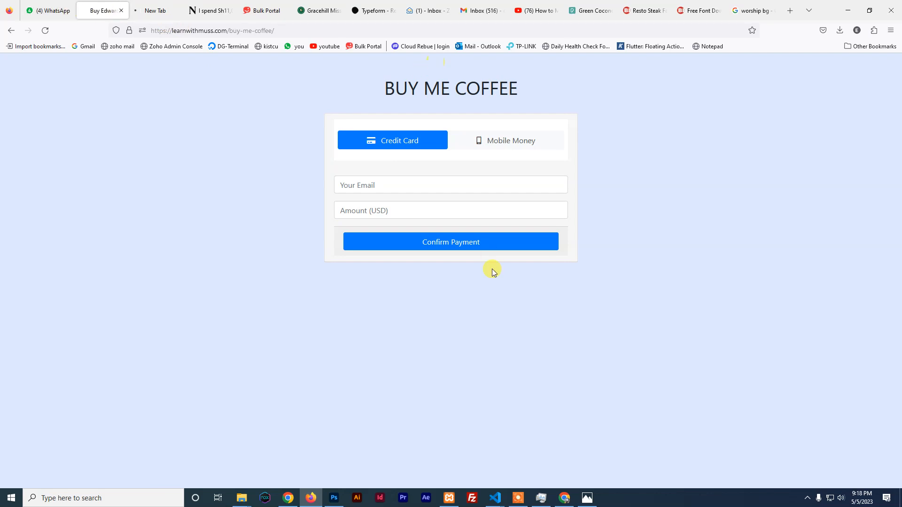
left_click(334, 498)
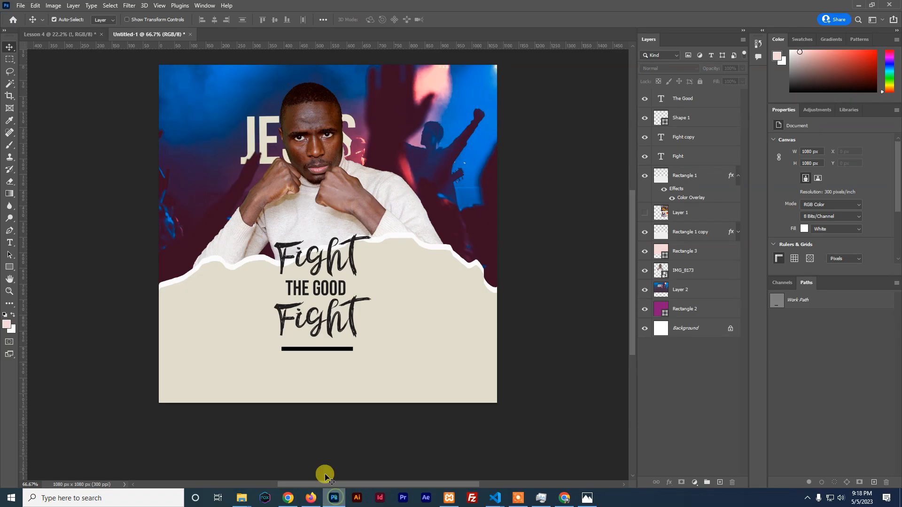